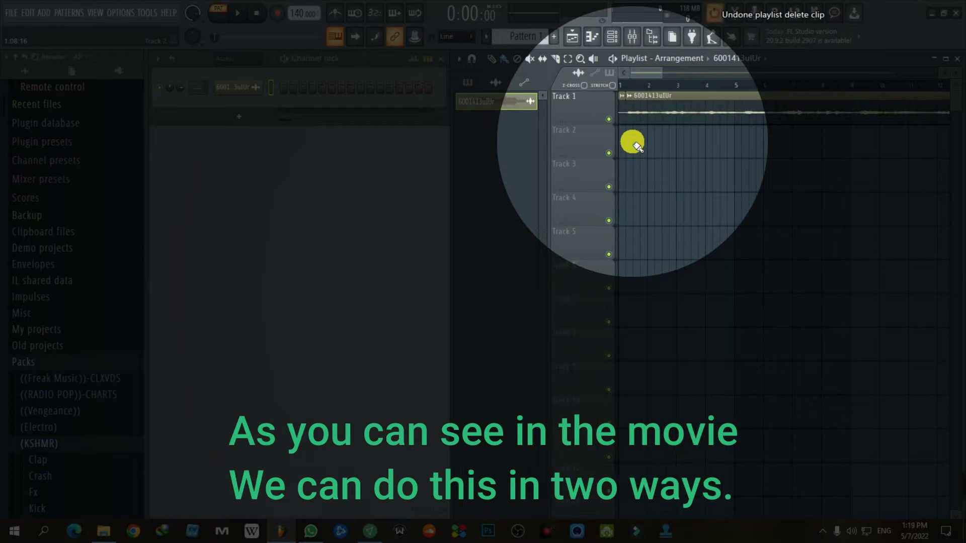
Trim the beginning of the audio clip on Track 1 and move the clip to the start of the playlist
key(ctrl+alt+z)
key(ctrl+alt+z)
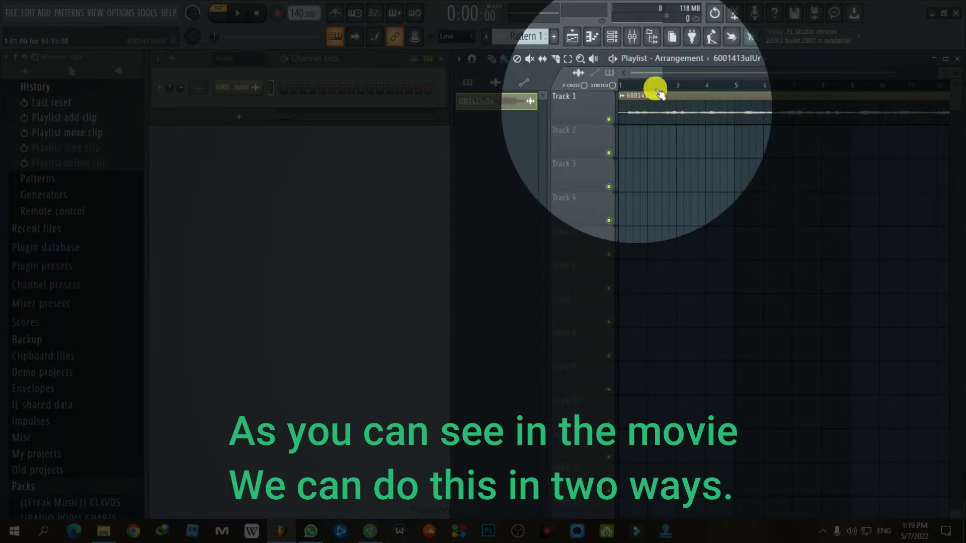
drag(662, 76, 619, 82)
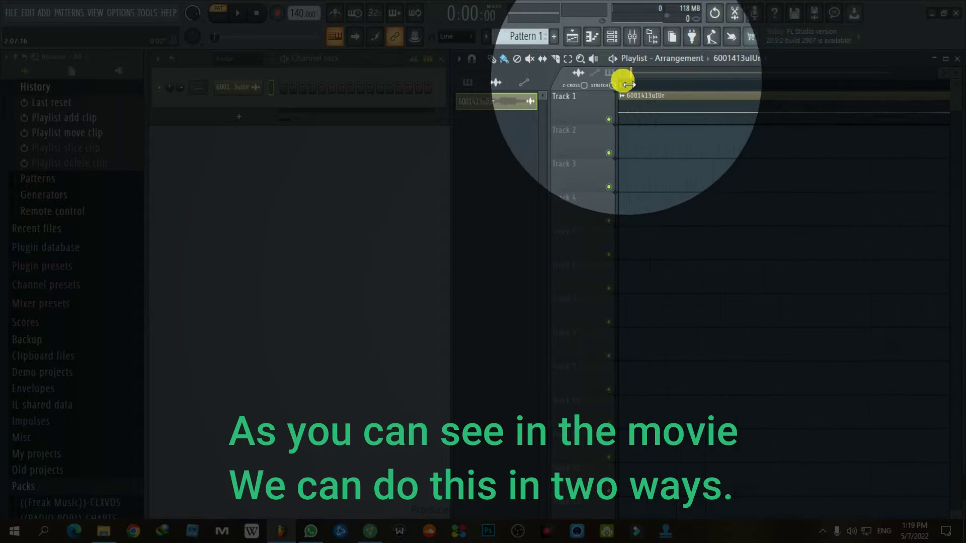
drag(621, 116, 852, 130)
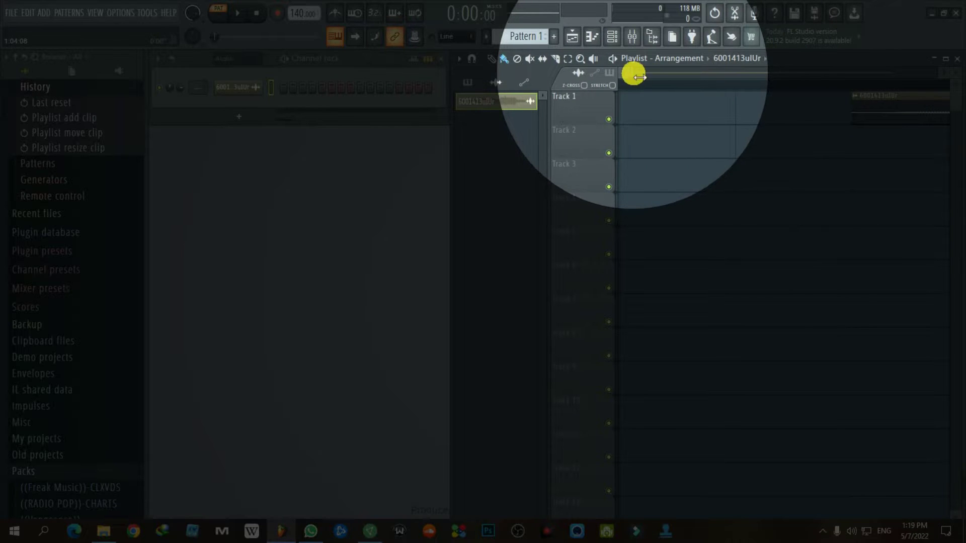
drag(639, 77, 617, 115)
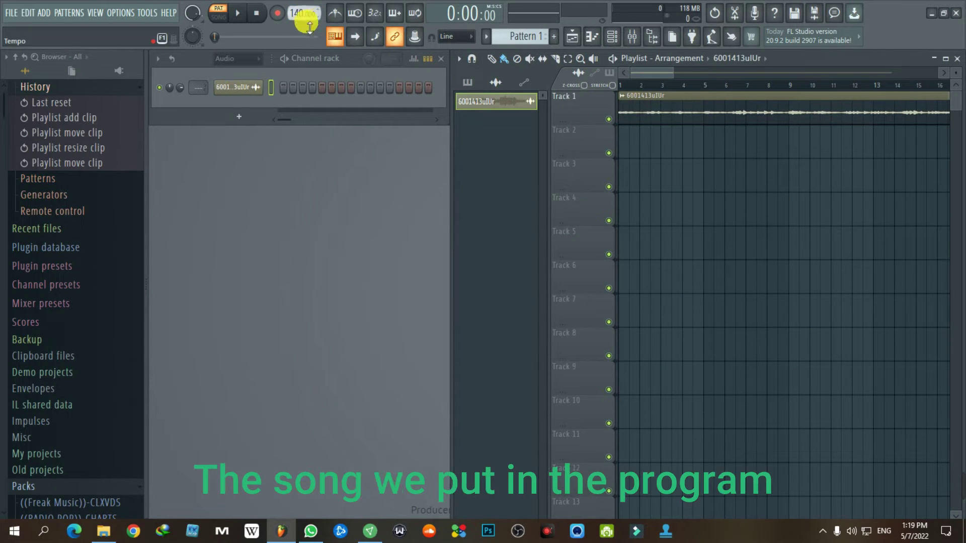
Enable the metronome and play the song to compare its speed with the project tempo
click(334, 13)
key(space)
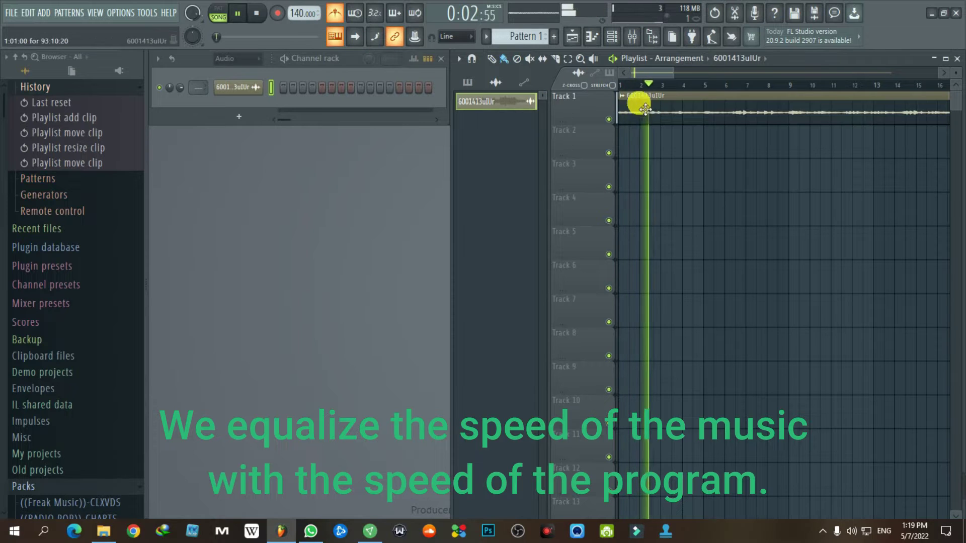
key(space)
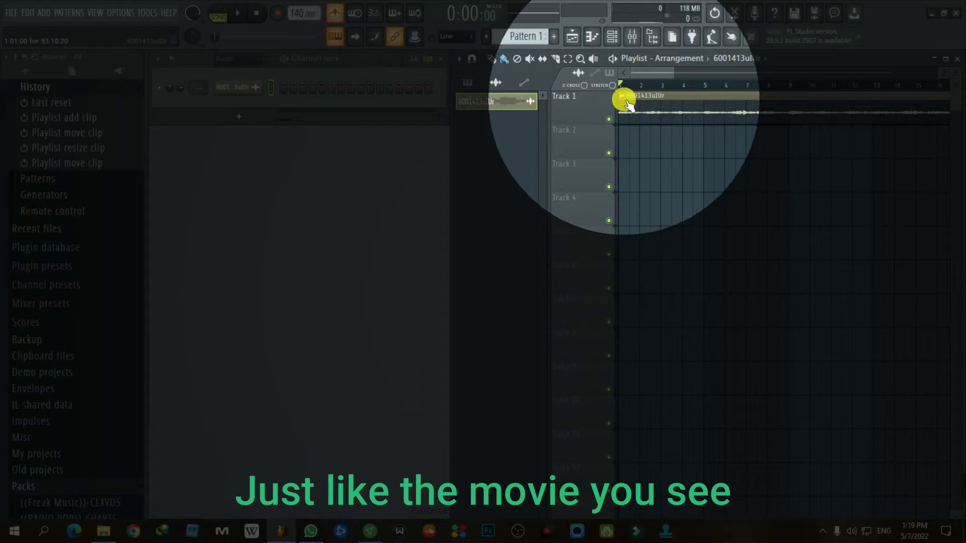
Detect the audio clip's tempo within the 50 to 100 BPM range and apply the result as the project tempo
click(622, 96)
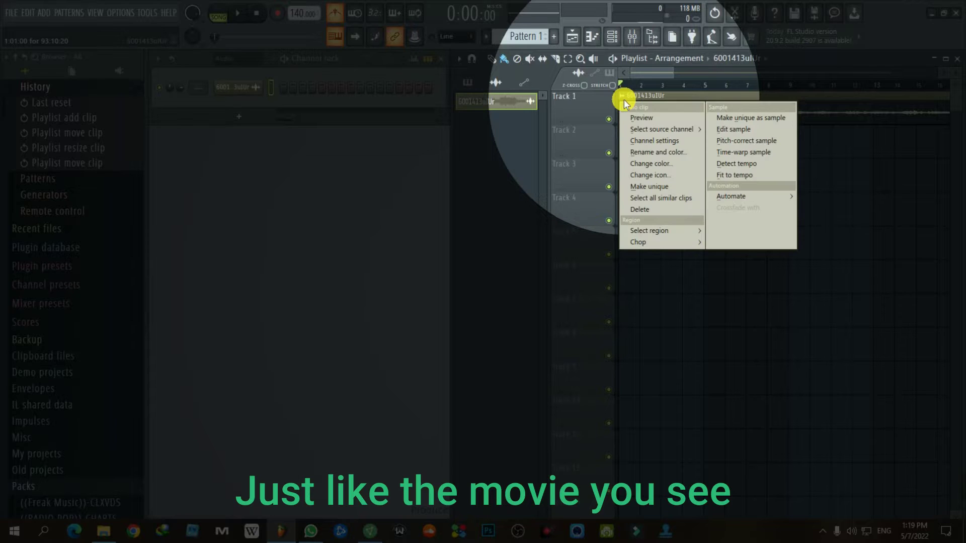
click(742, 166)
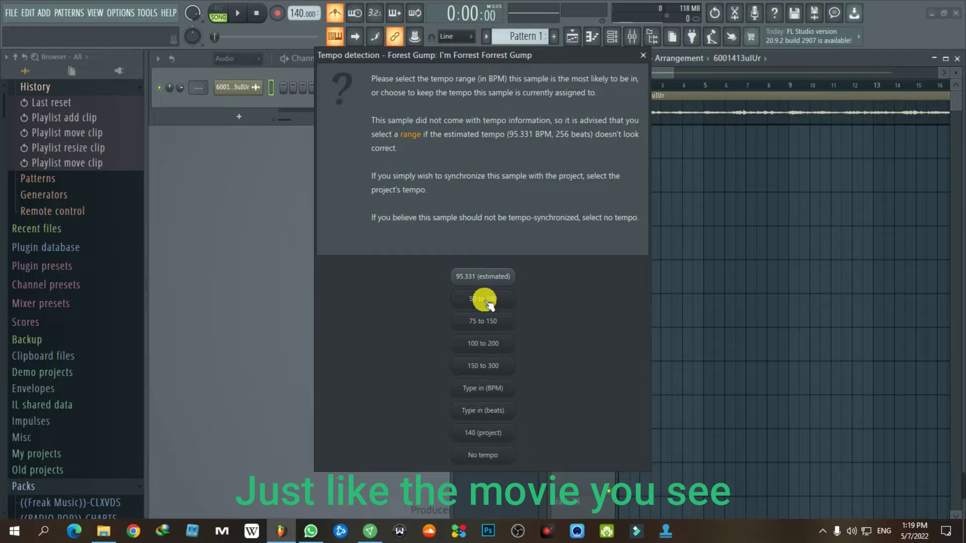
click(485, 300)
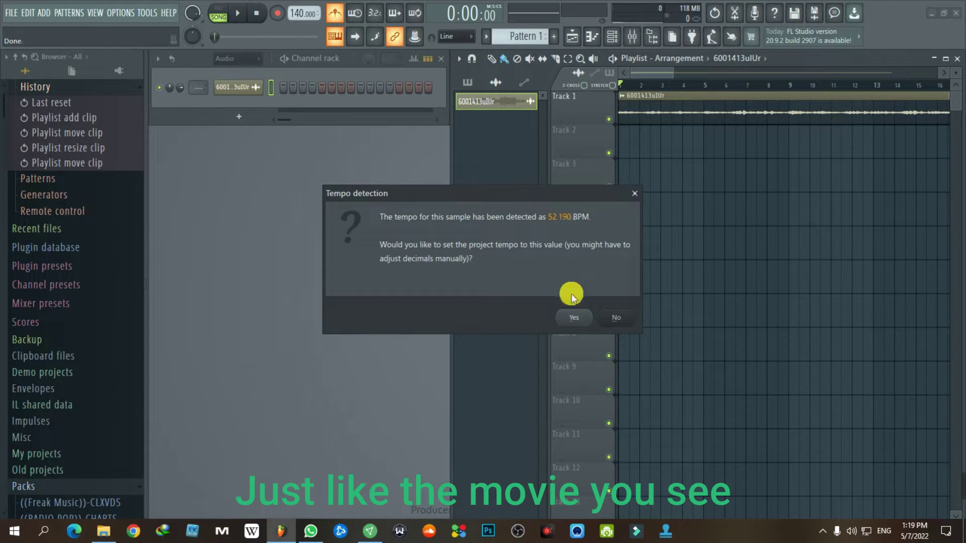
click(573, 316)
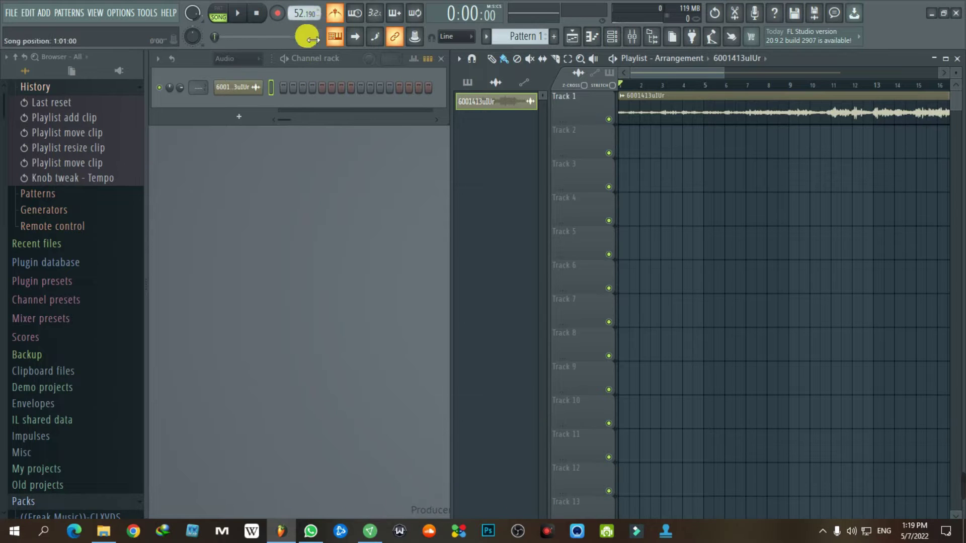
Fit the audio clip to the project tempo using the 50 to 100 BPM range and play it against the metronome
scroll(58, 141, up, 1)
click(50, 90)
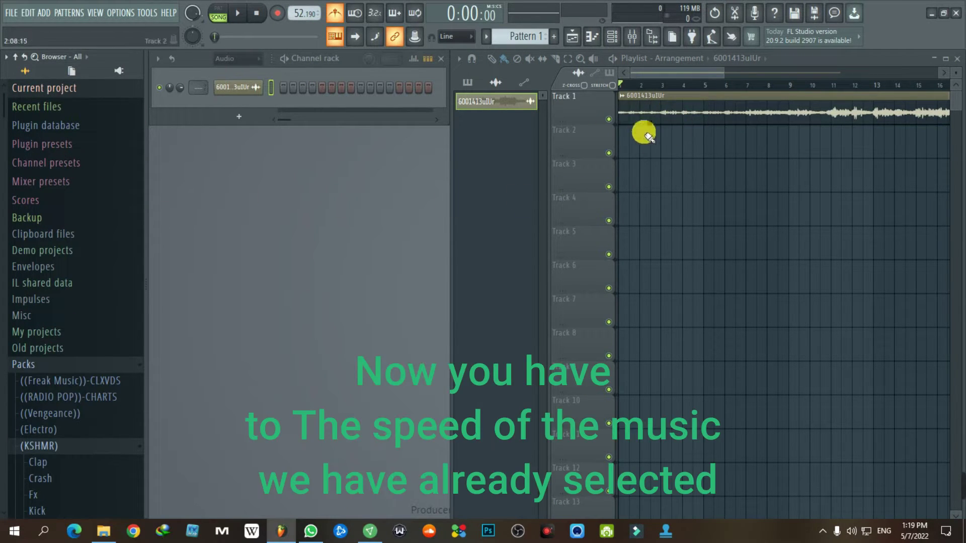
click(623, 96)
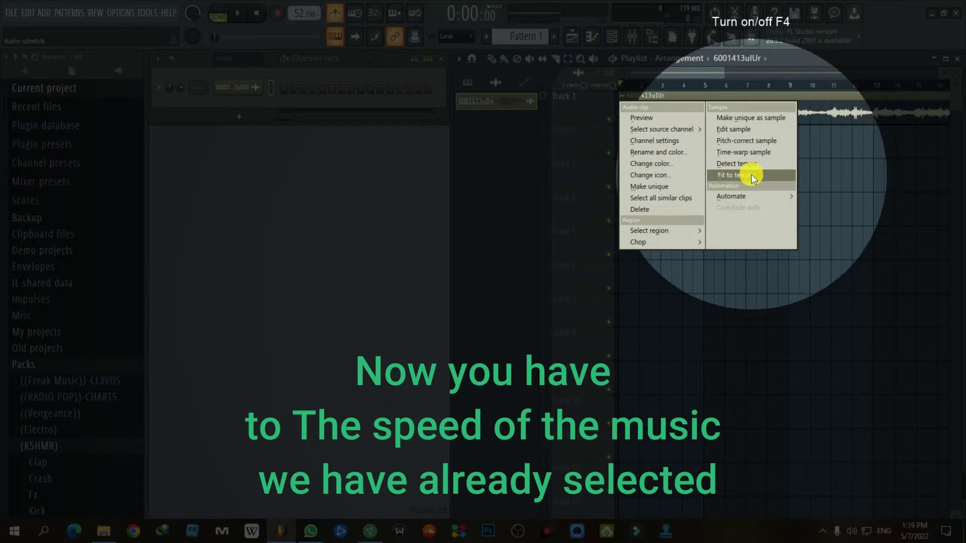
click(751, 175)
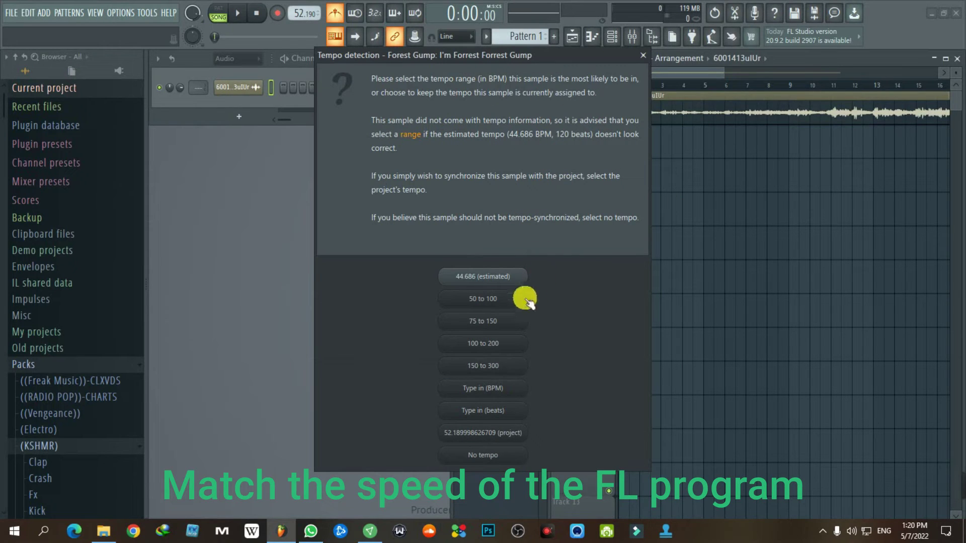
click(492, 299)
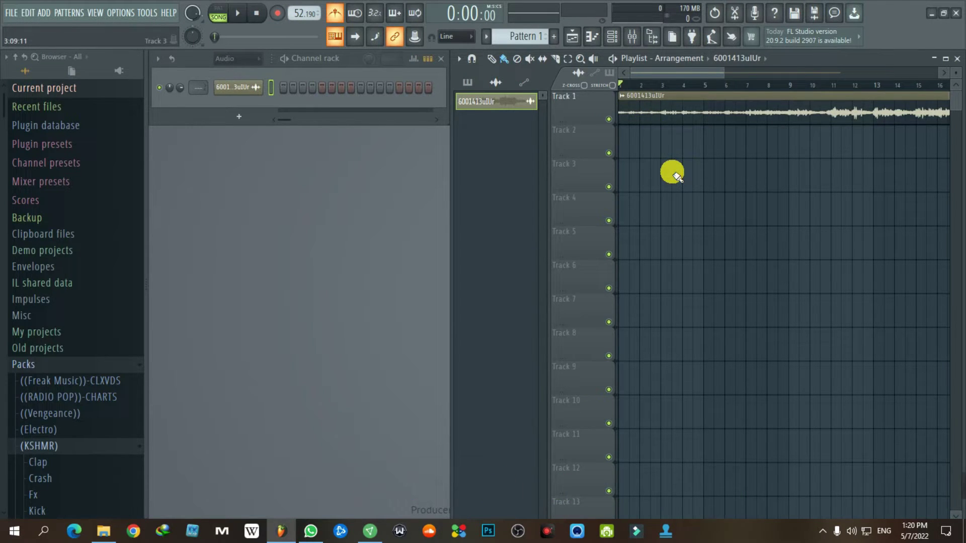
key(space)
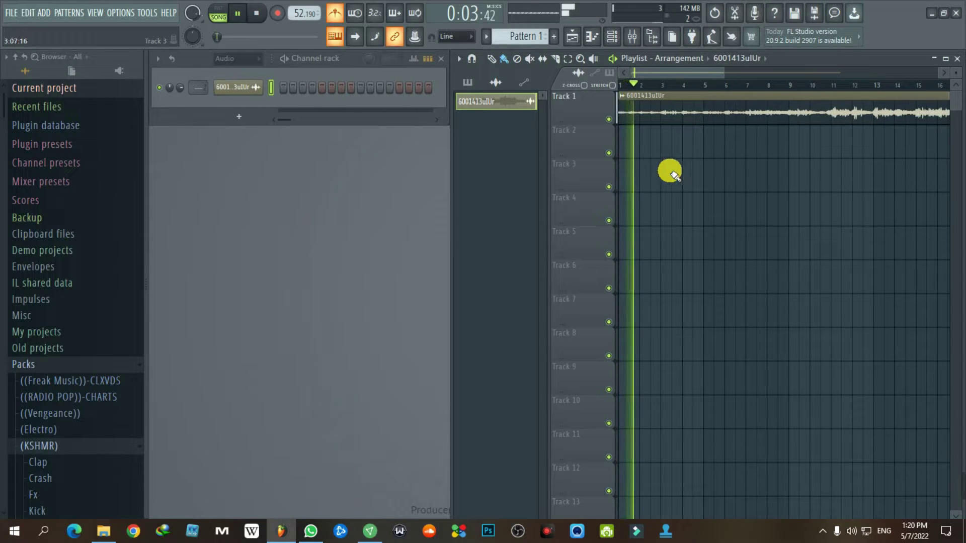
key(space)
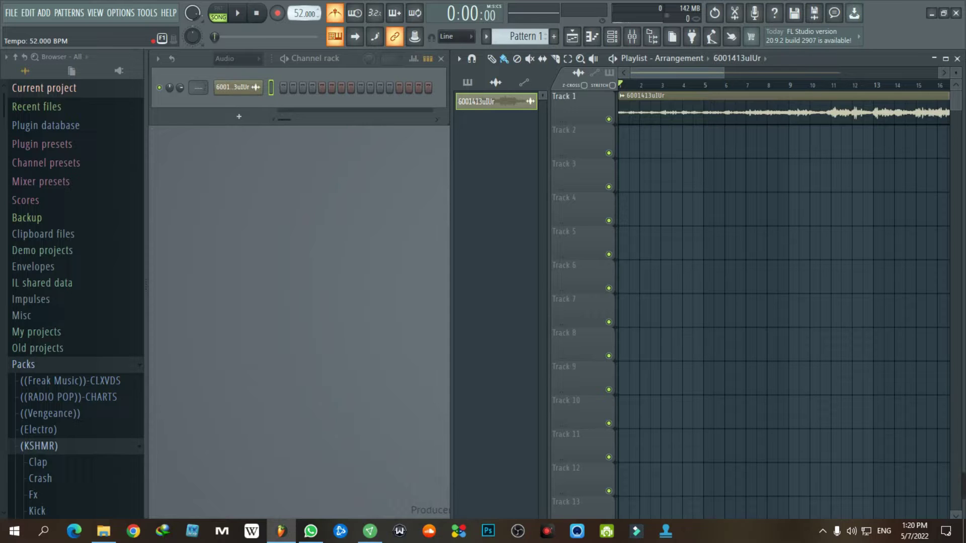
Set the project tempo to 50 BPM and play the song with the metronome
click(498, 299)
drag(299, 16, 299, 24)
click(504, 297)
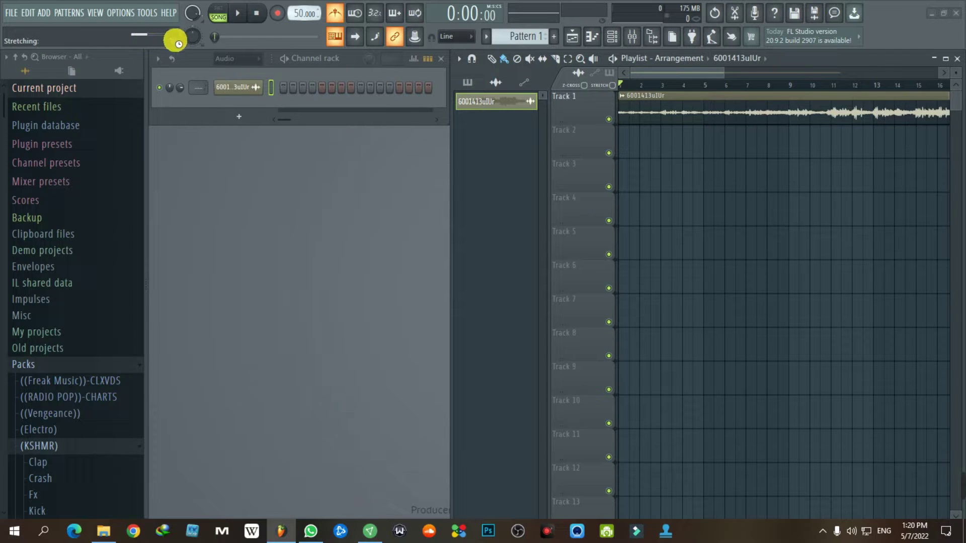
key(space)
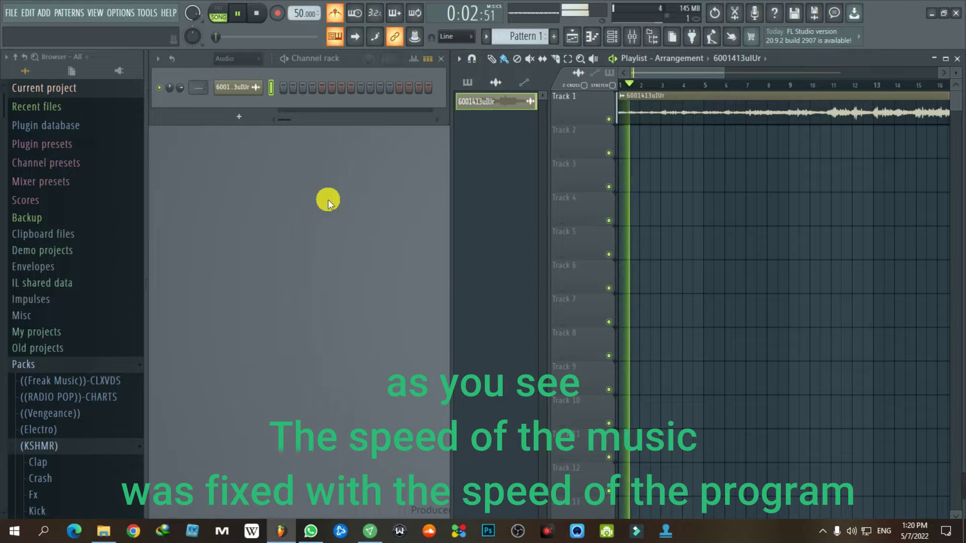
Show all channels in the channel rack, stop playback and delete the Sampler channel
click(246, 60)
click(220, 71)
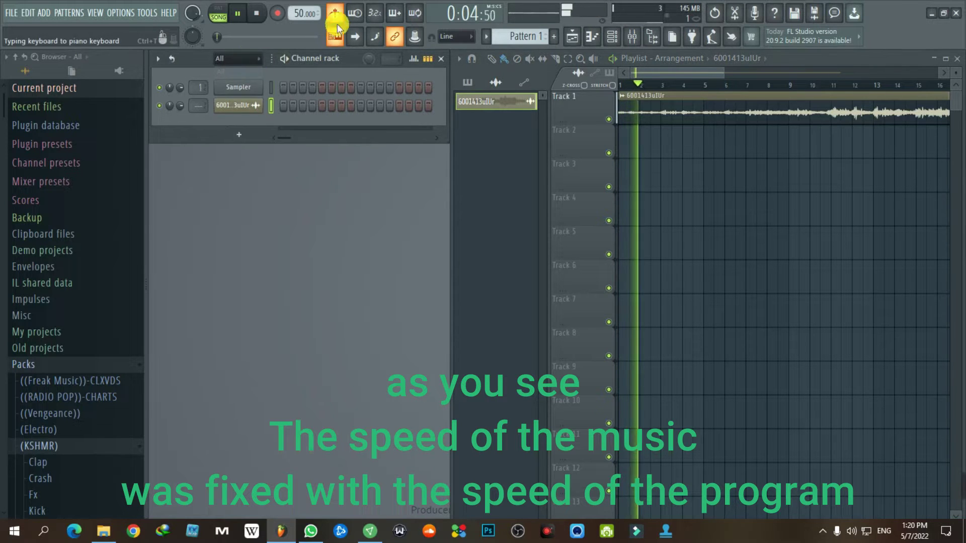
key(space)
right_click(228, 83)
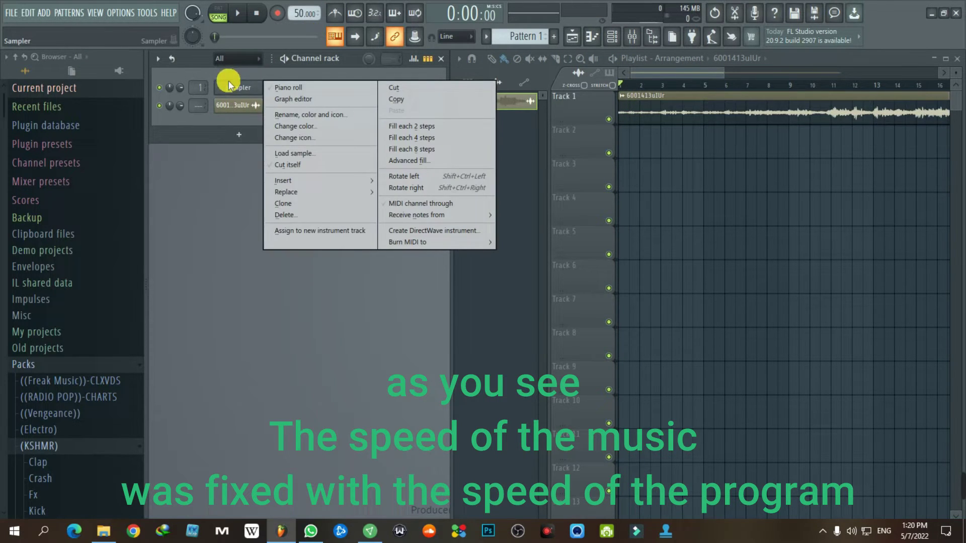
click(286, 213)
click(528, 301)
Add a Kontakt channel and load The Grandeur piano instrument into it
click(48, 14)
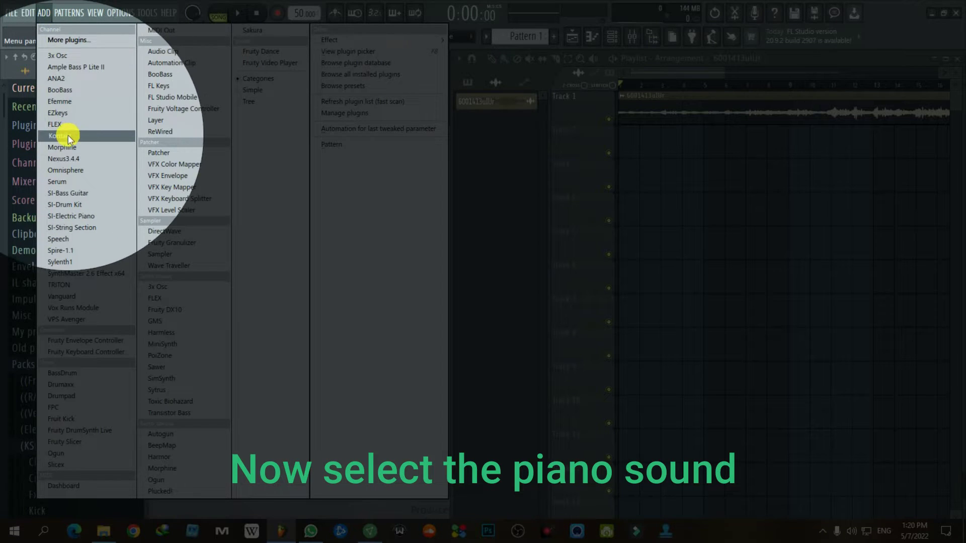
click(63, 136)
drag(357, 177, 335, 86)
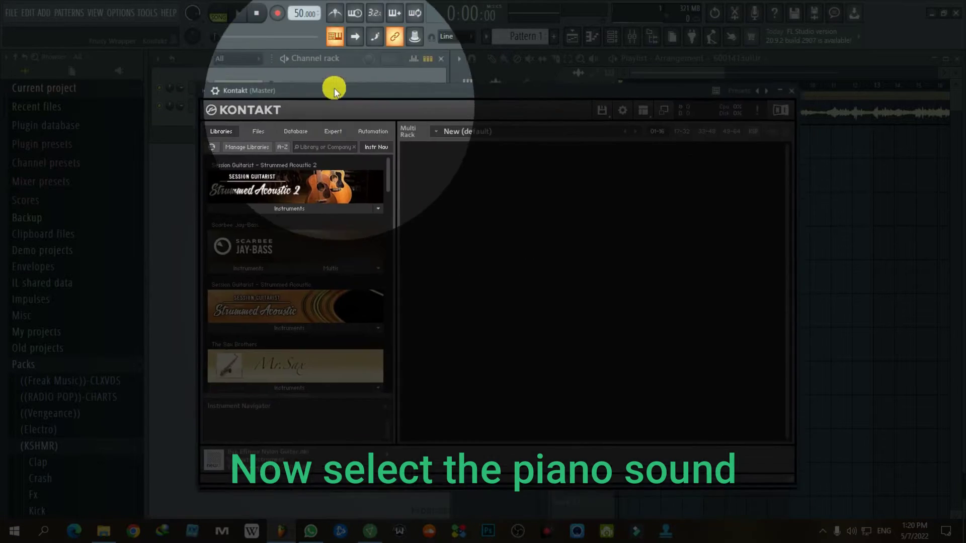
drag(384, 172, 374, 246)
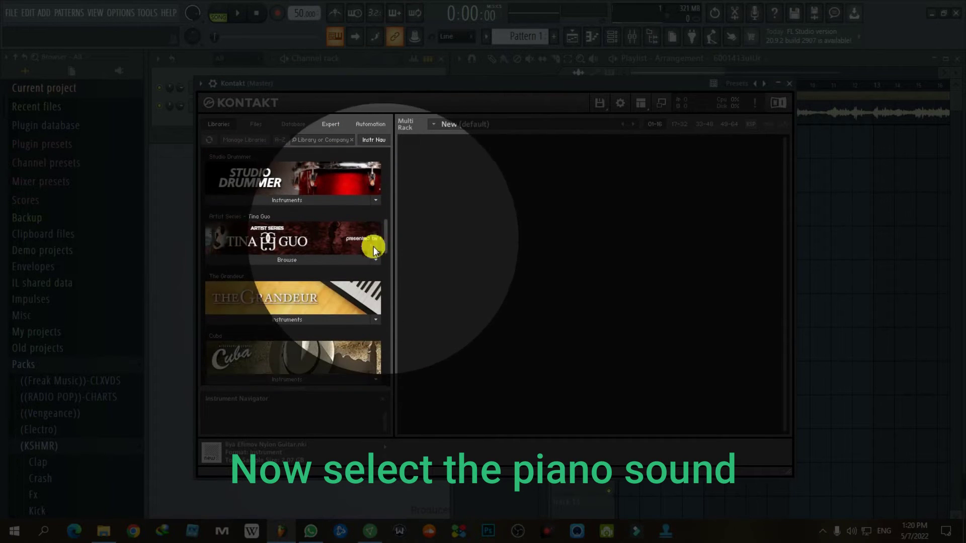
click(283, 320)
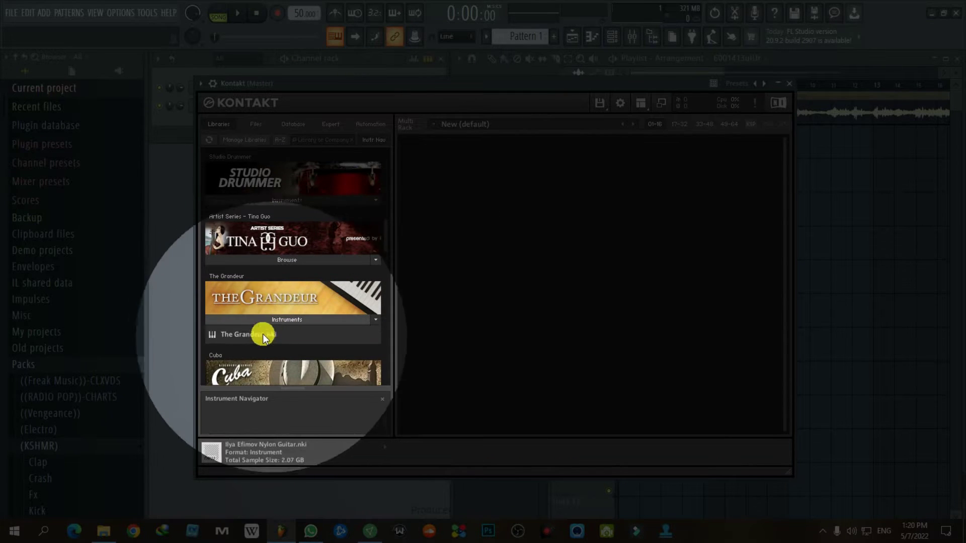
double_click(272, 334)
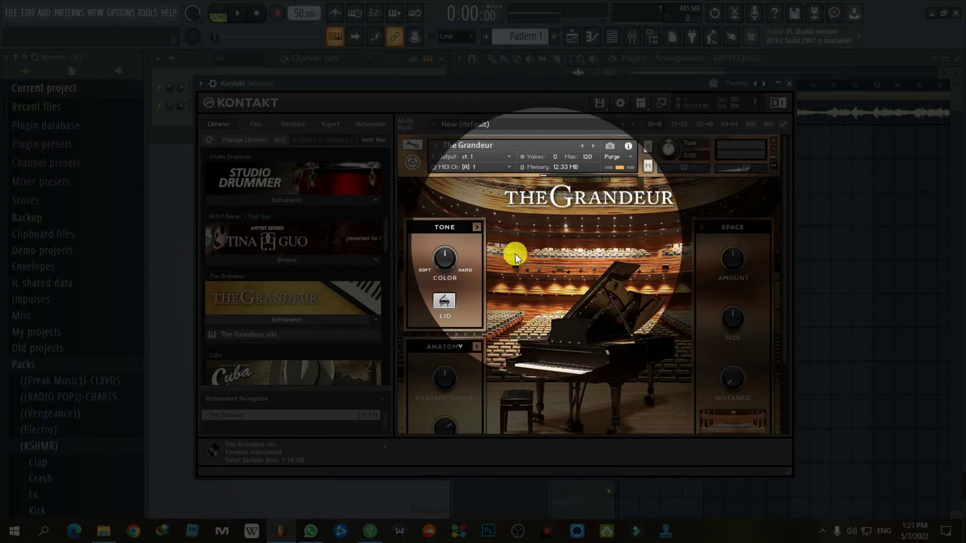
Set The Grandeur's tone Color to -20, slightly raise the Space amount and switch Space on
drag(449, 262, 449, 297)
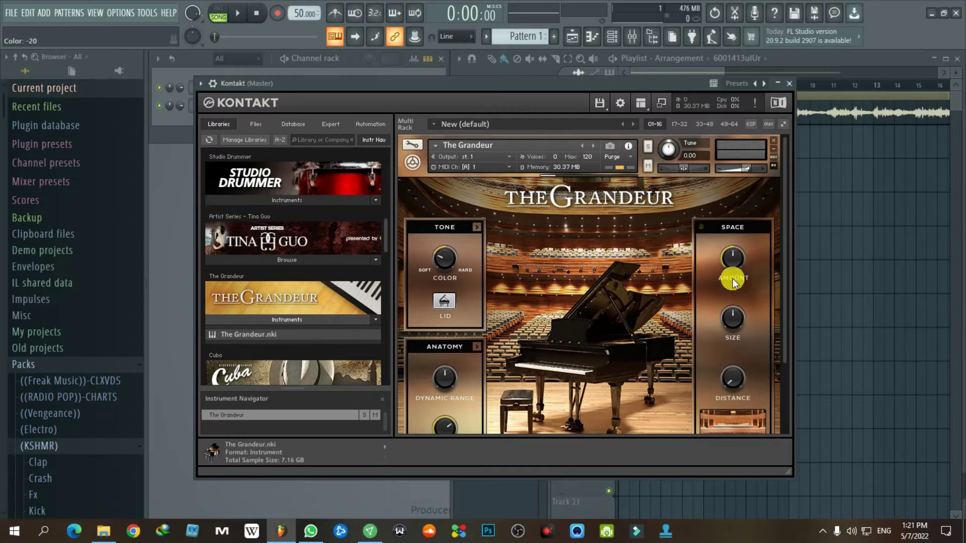
drag(733, 263, 705, 232)
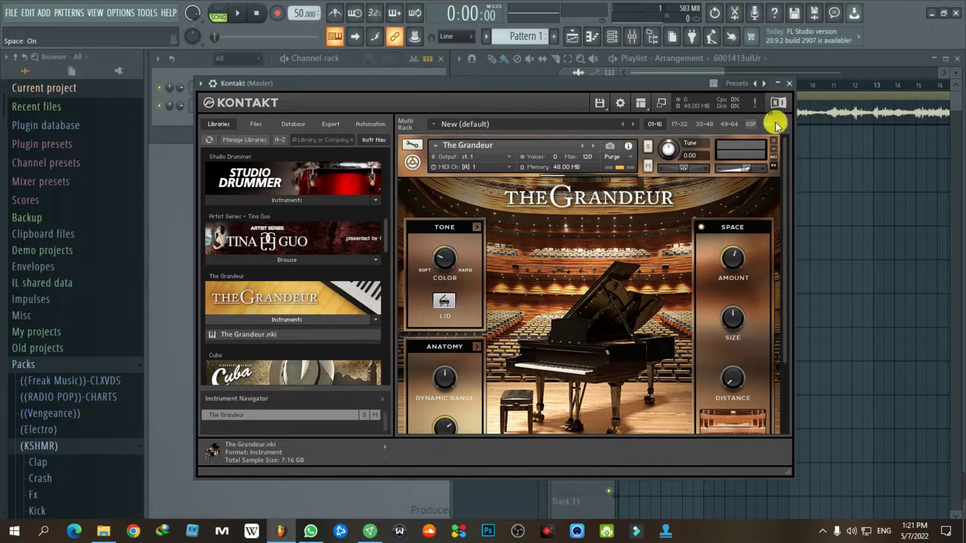
click(789, 83)
Rename the Kontakt channel to Piano
right_click(246, 107)
click(306, 133)
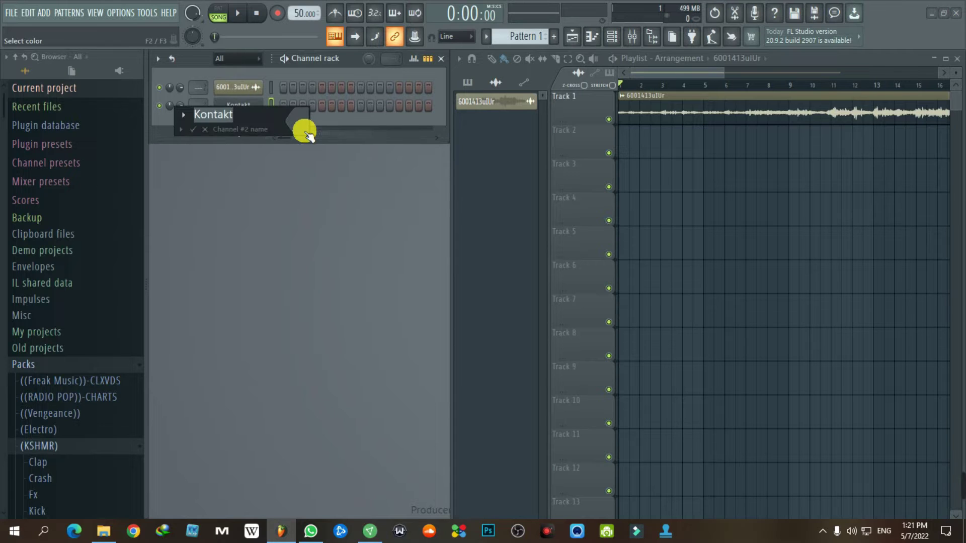
key(Return)
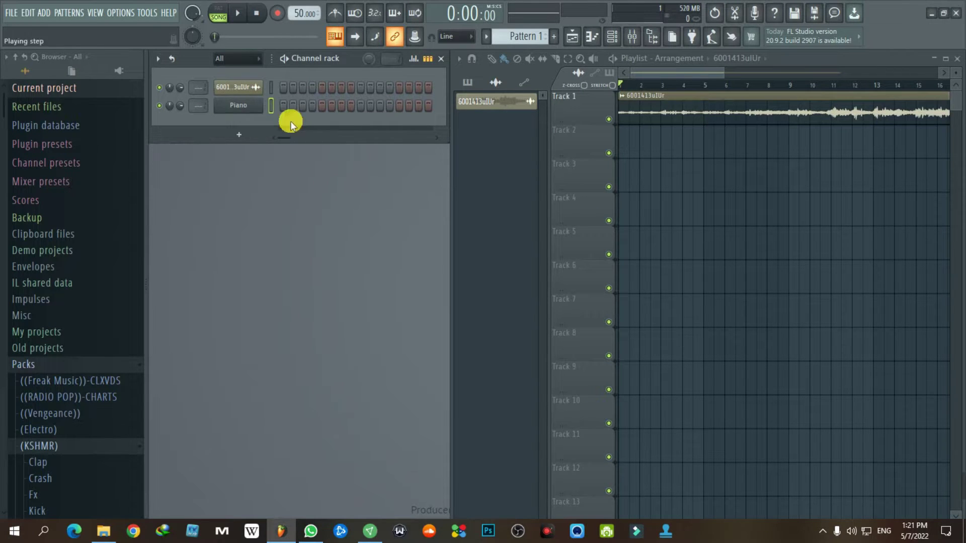
Open the Piano channel's piano roll and place a G2 note at the start of bar 1
right_click(254, 106)
click(276, 105)
click(395, 322)
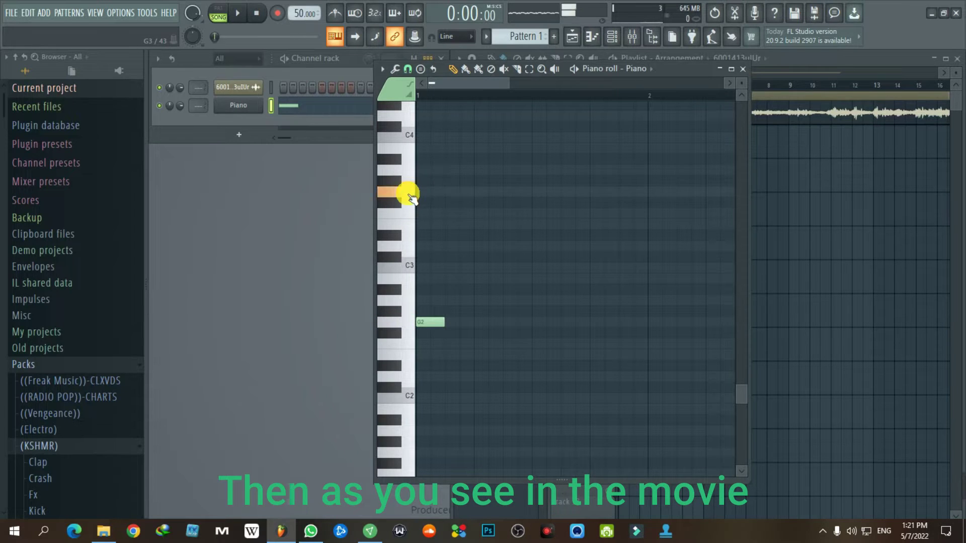
Transpose the first piano note up two octaves to G4
scroll(405, 176, up, 5)
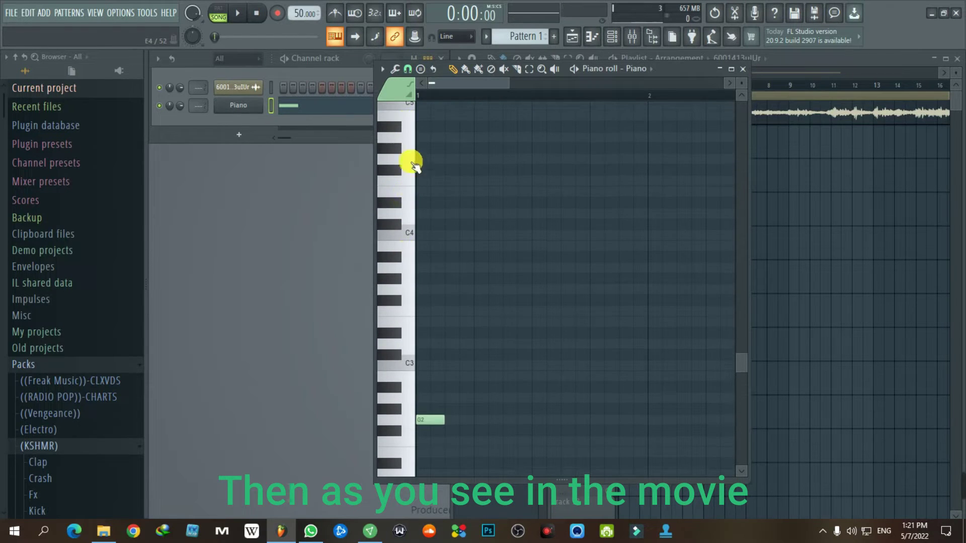
key(ctrl+Up)
key(ctrl+Up)
ctrl+drag(472, 155, 384, 192)
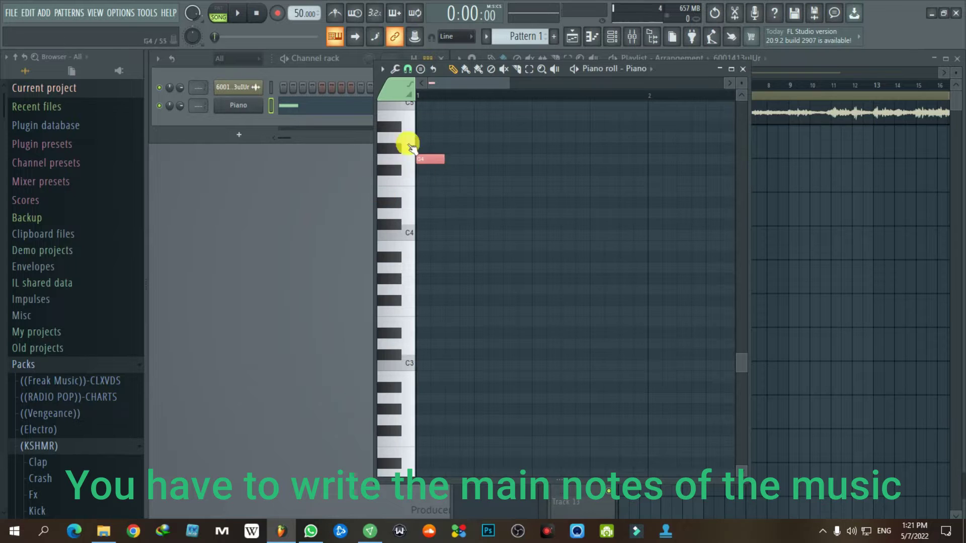
Add two separate D5 notes after the G4 note in bar 1 and play the pattern with the metronome
scroll(445, 211, up, 11)
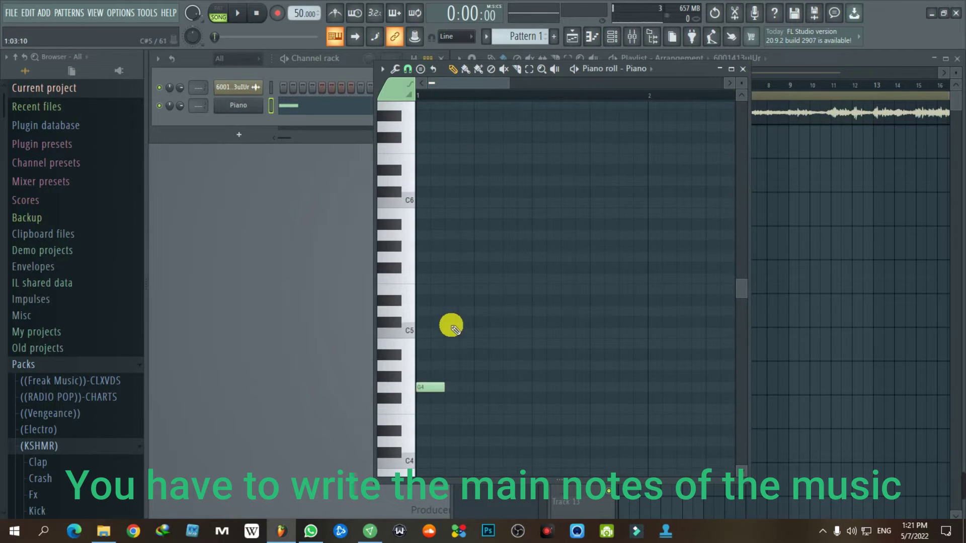
drag(458, 333, 459, 313)
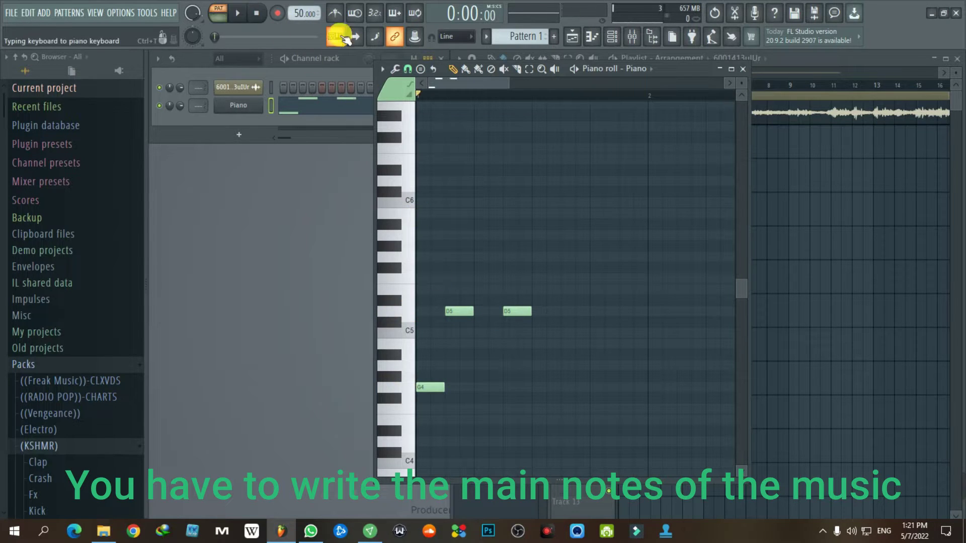
key(space)
key(space)
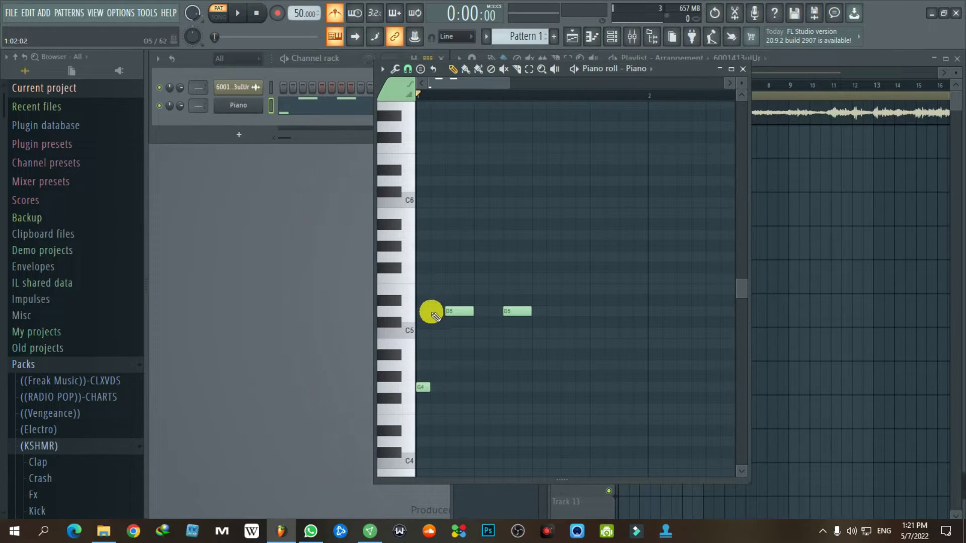
Rearrange the D5 notes as three short, evenly spaced off-beat notes following the G4 in bar 1 and play the pattern
right_click(516, 317)
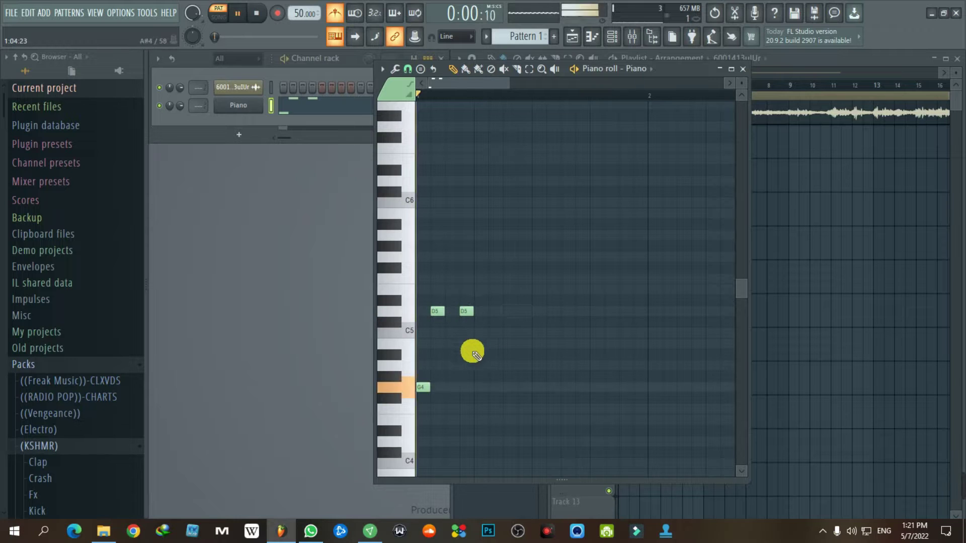
key(space)
key(space)
click(487, 313)
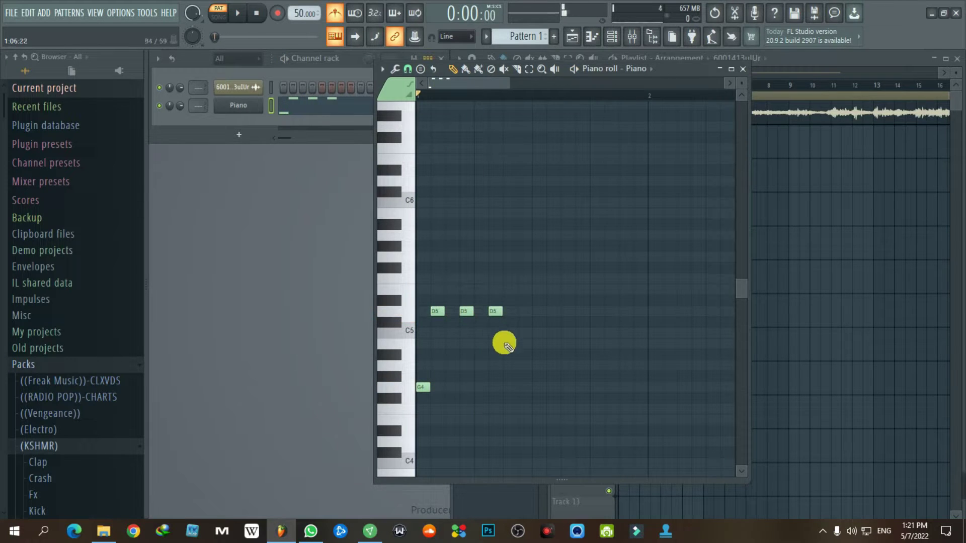
key(space)
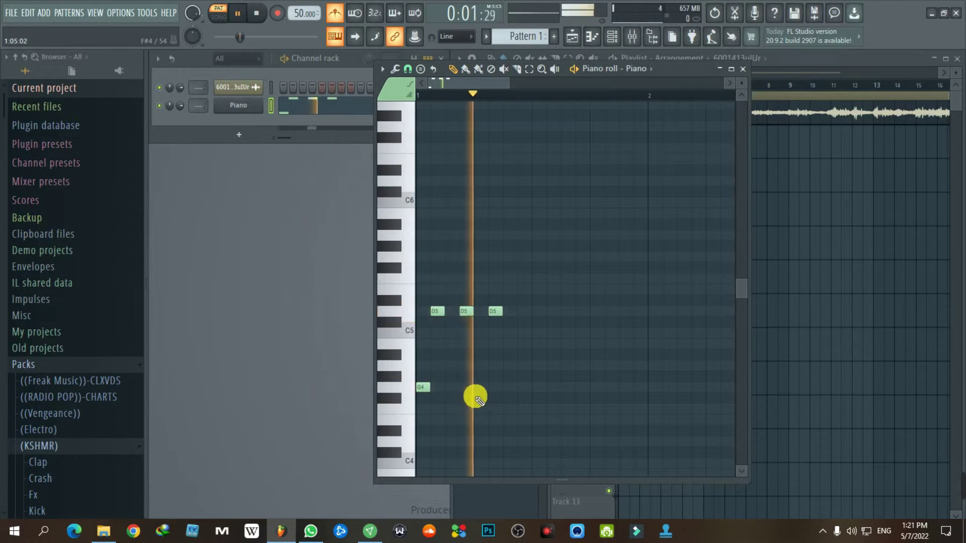
key(space)
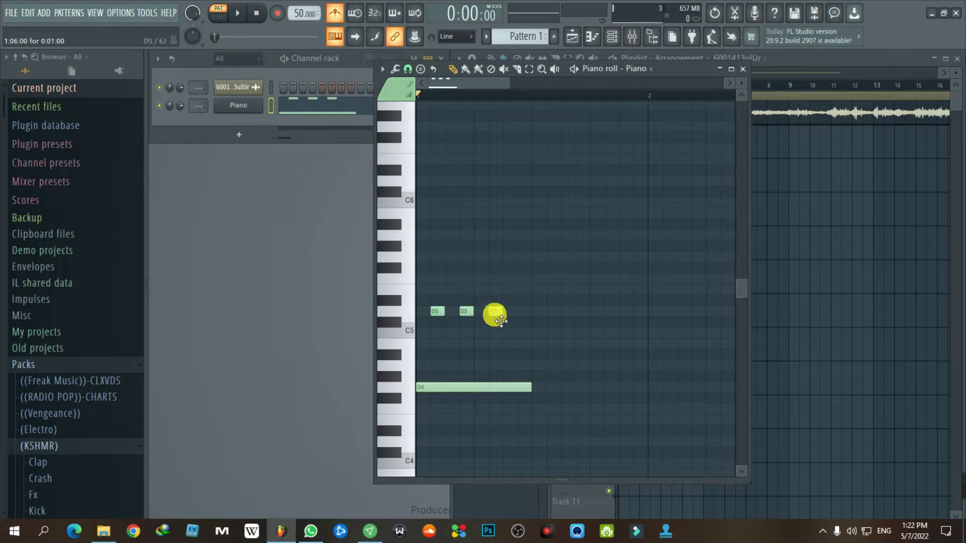
Lengthen the G4 to half a bar with a fourth short D5, and duplicate this phrase into the second half of bar 1
key(space)
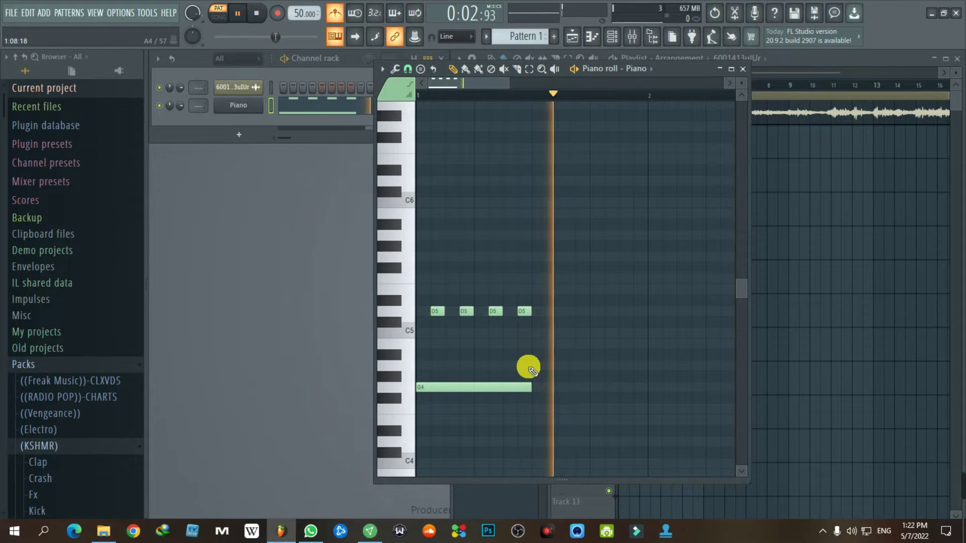
key(space)
ctrl+drag(528, 334, 564, 375)
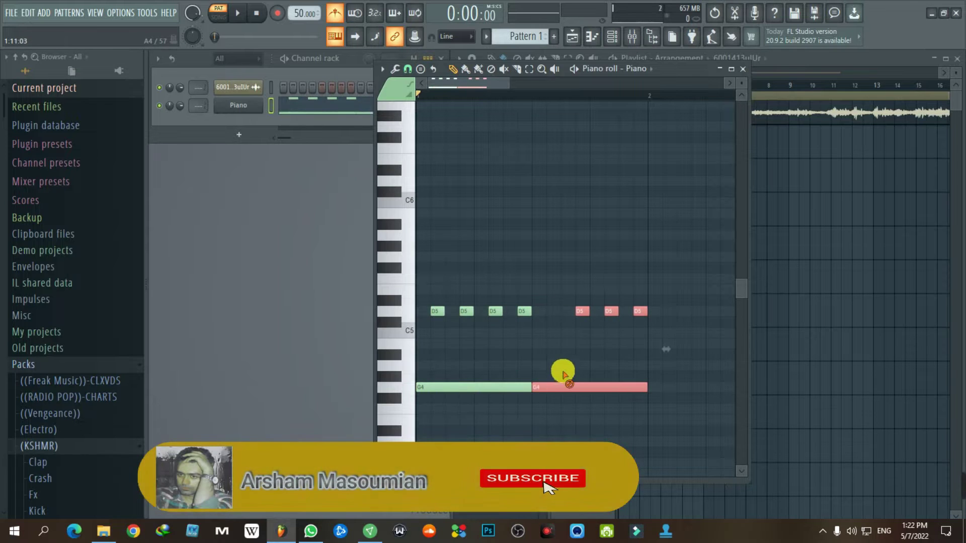
click(565, 375)
key(space)
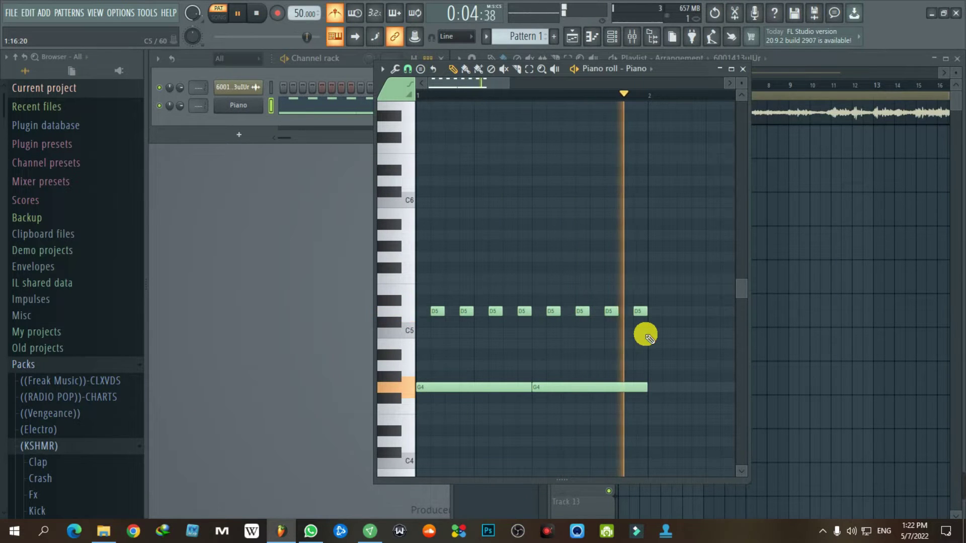
key(space)
Transpose all the piano notes in bar 1 up one octave to G5 and D6 and play the pattern
ctrl+drag(669, 274, 435, 259)
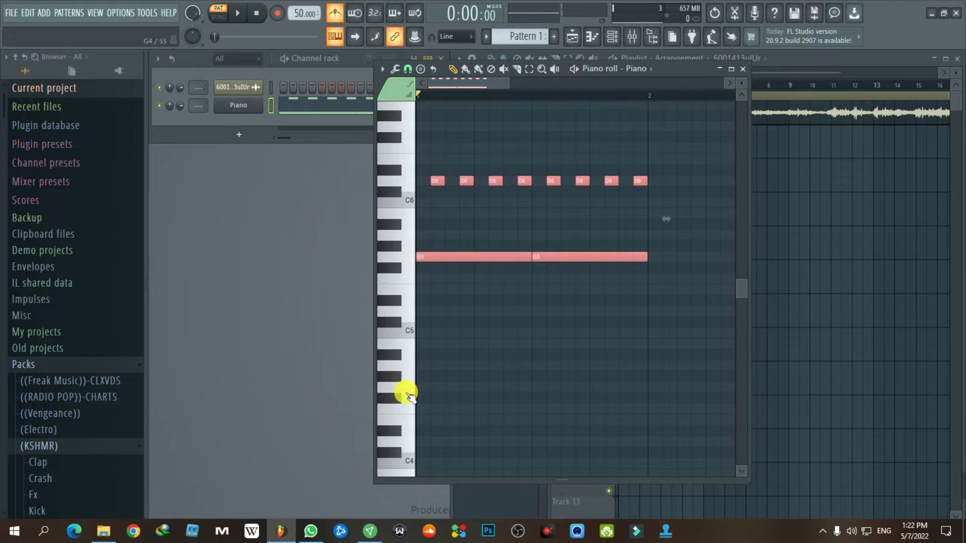
key(space)
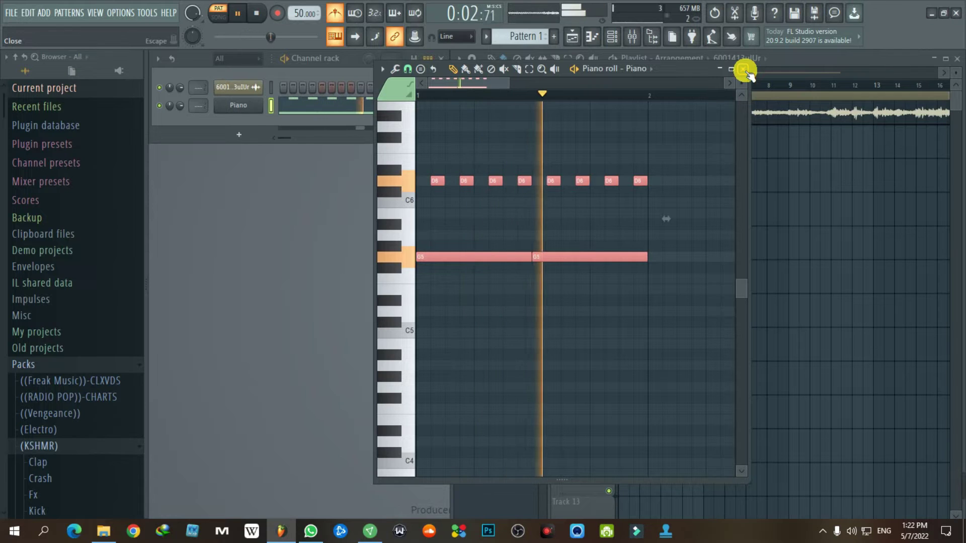
Close the piano roll and place Pattern 1 on Track 2 of the playlist at bar 1, removing the stray audio clip
click(743, 69)
click(665, 136)
key(space)
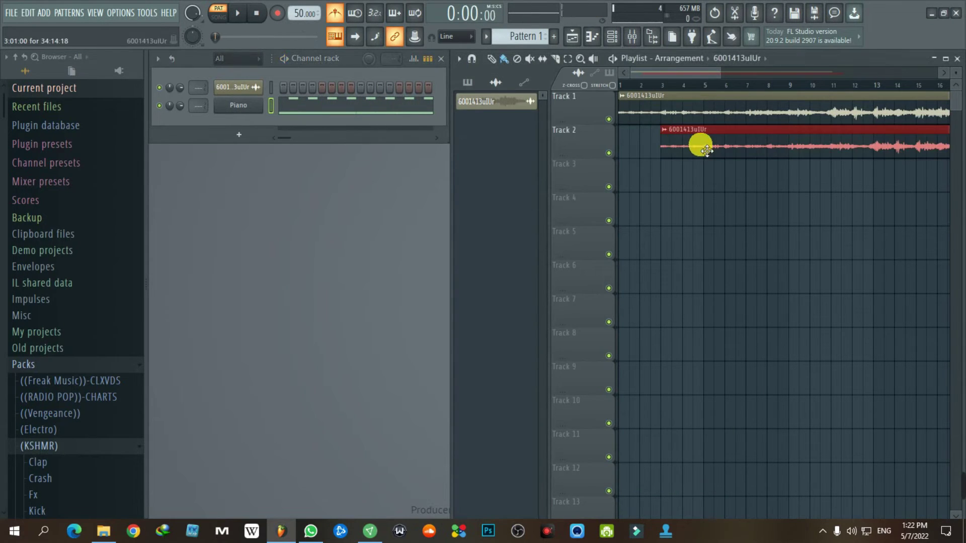
right_click(701, 146)
click(467, 83)
drag(514, 113, 626, 147)
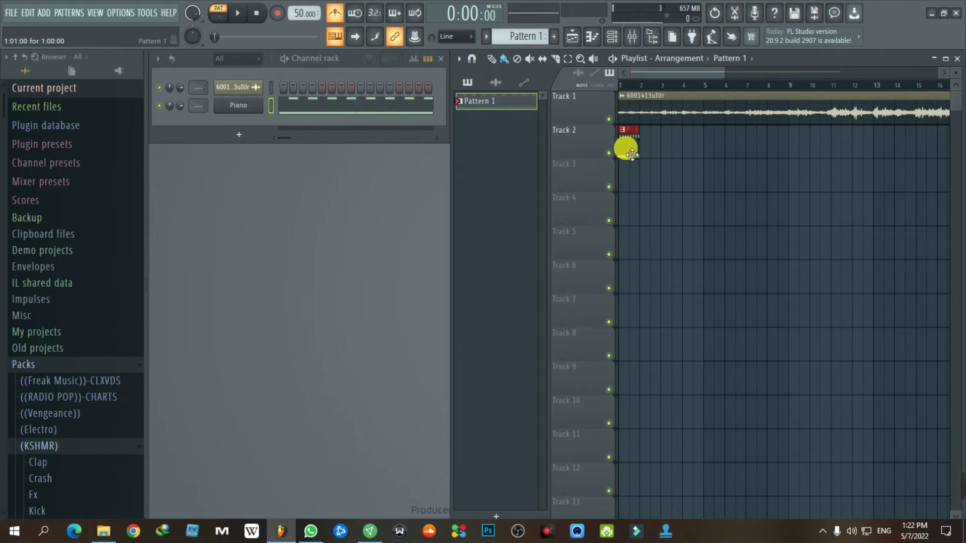
Turn off the metronome, switch playback to song mode and play the piano notes together with the imported song
click(335, 33)
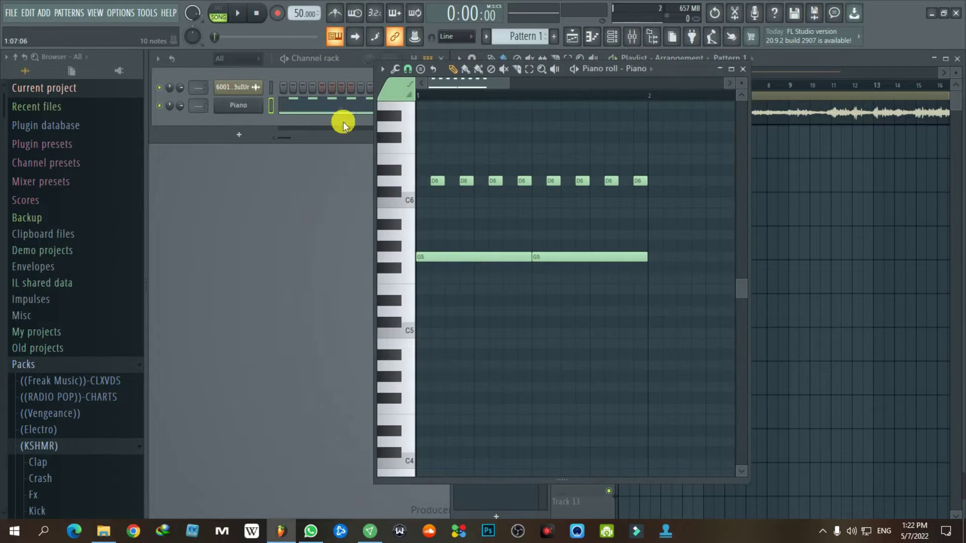
key(space)
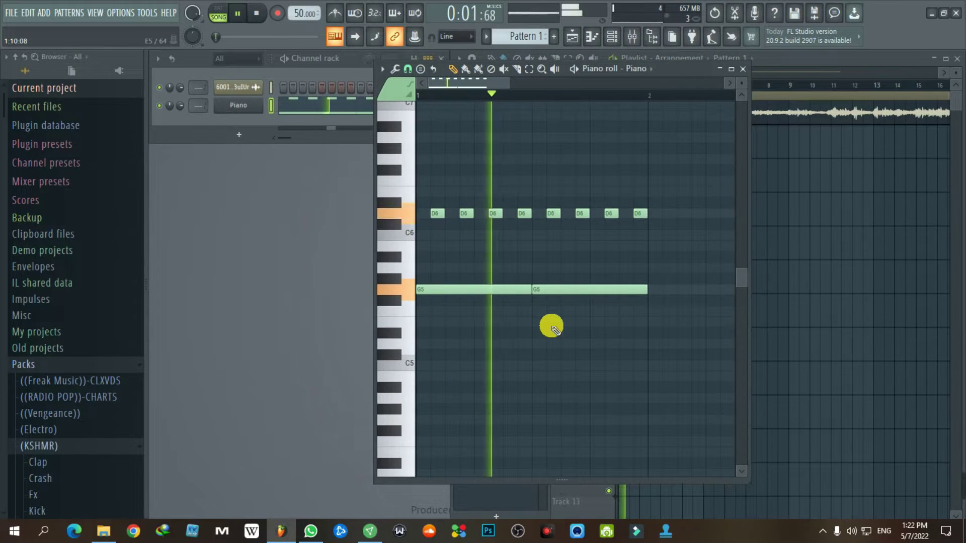
scroll(552, 327, down, 2)
scroll(584, 319, down, 3)
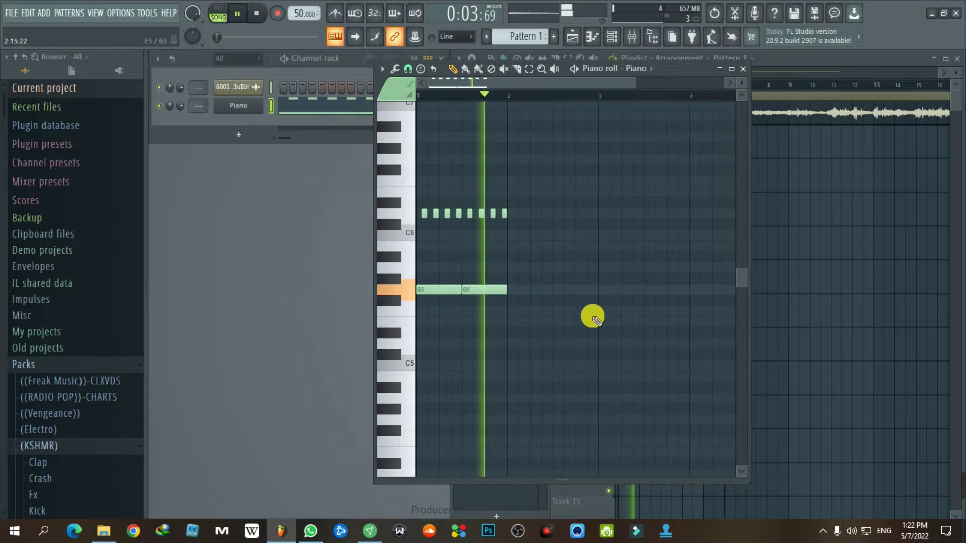
scroll(592, 317, up, 3)
scroll(498, 310, down, 2)
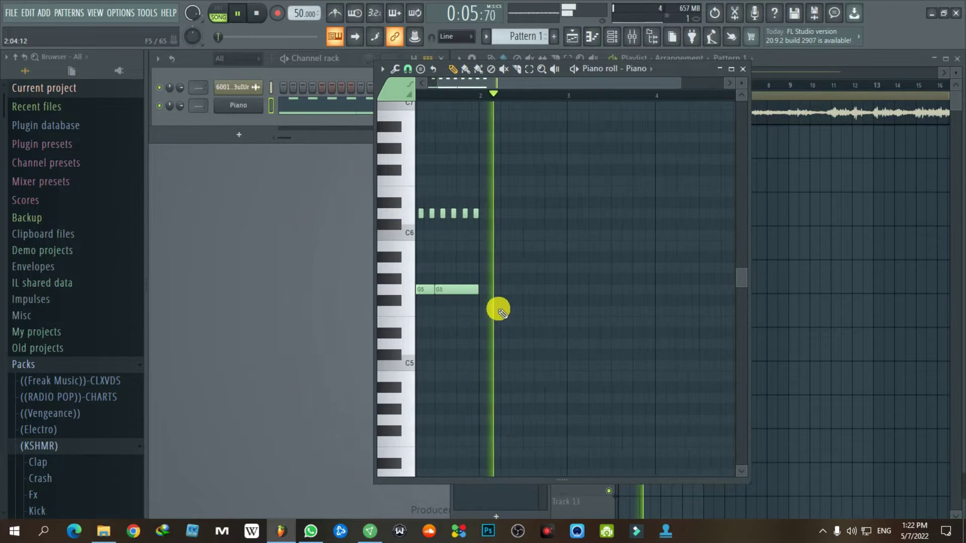
Duplicate all the bar 1 piano notes into bar 2 and play them with the song
drag(502, 190, 411, 318)
scroll(483, 314, up, 5)
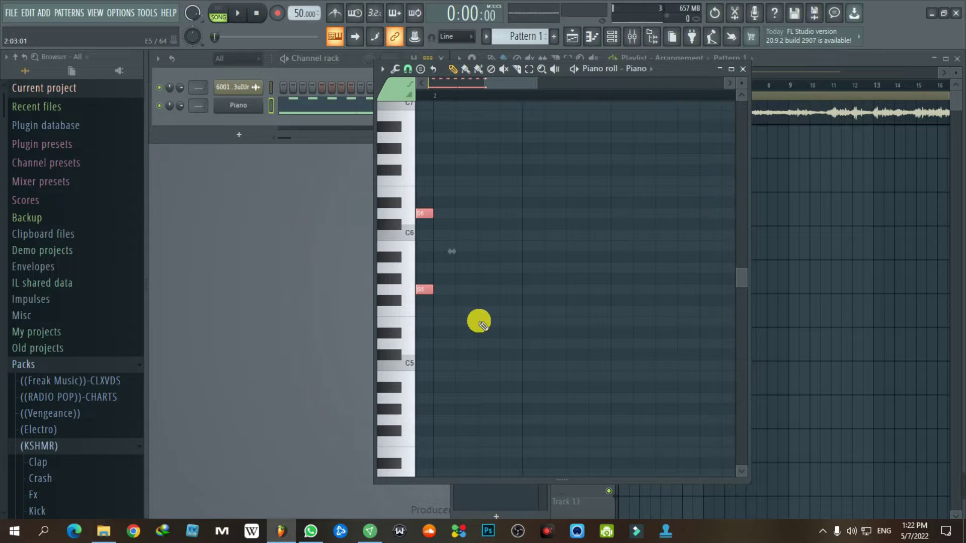
key(ctrl+b)
scroll(482, 325, down, 4)
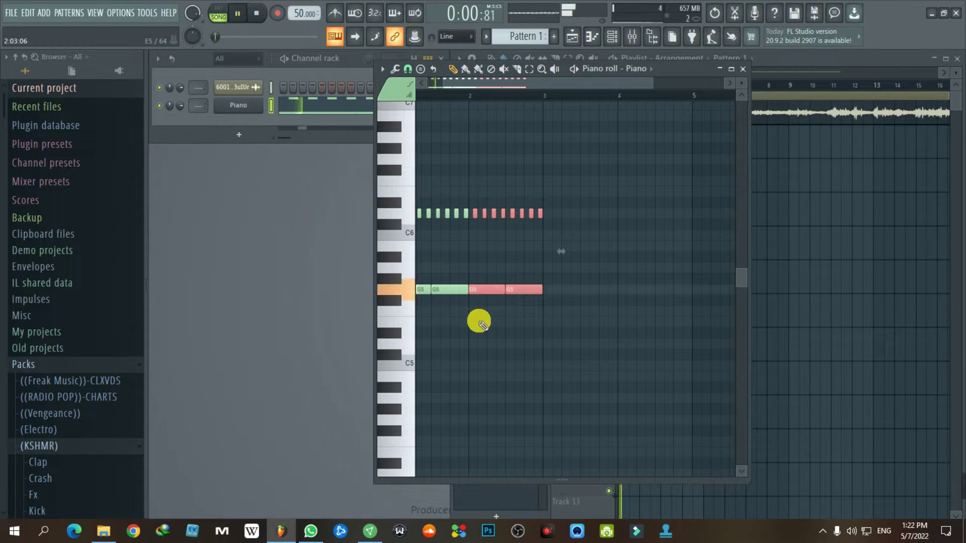
Balance the piano against the song by setting the Piano channel's volume to 55%
click(180, 87)
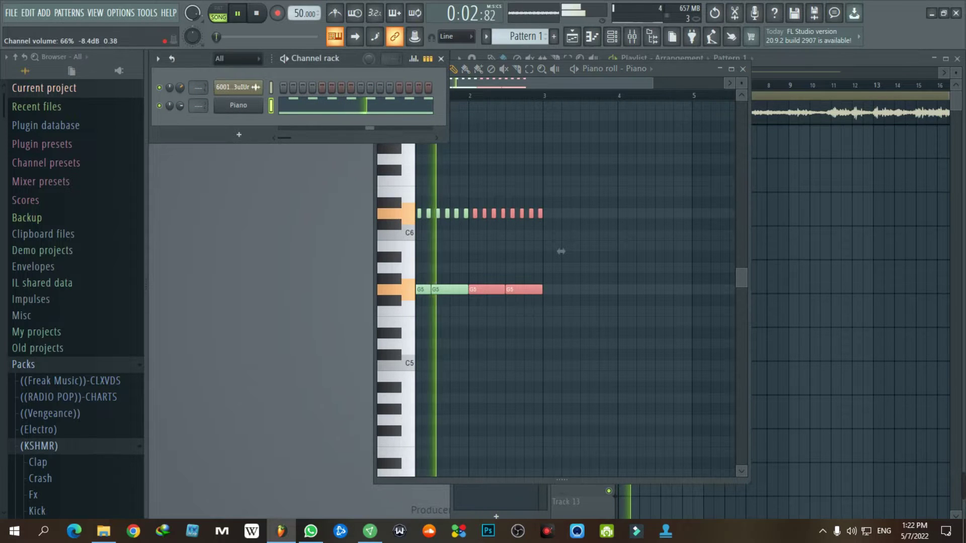
click(181, 91)
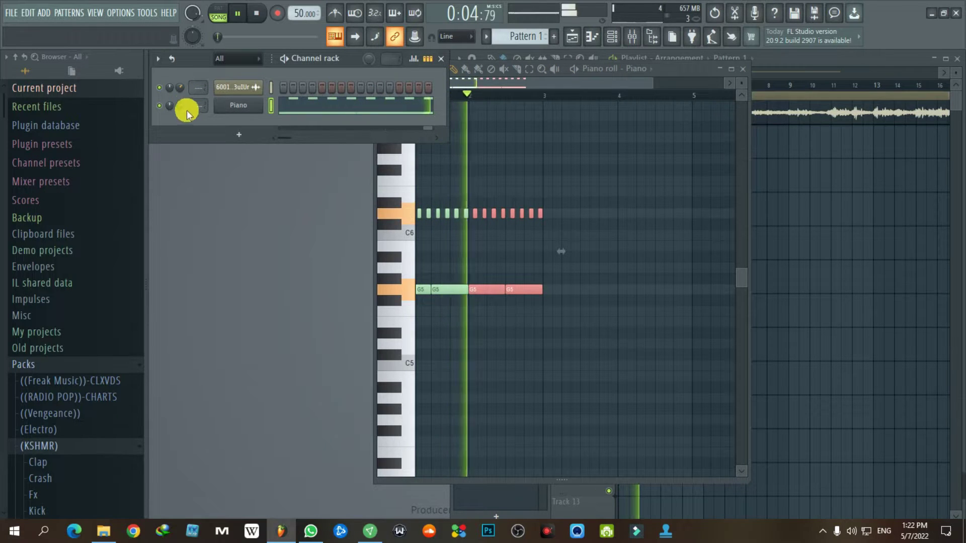
drag(181, 106, 178, 95)
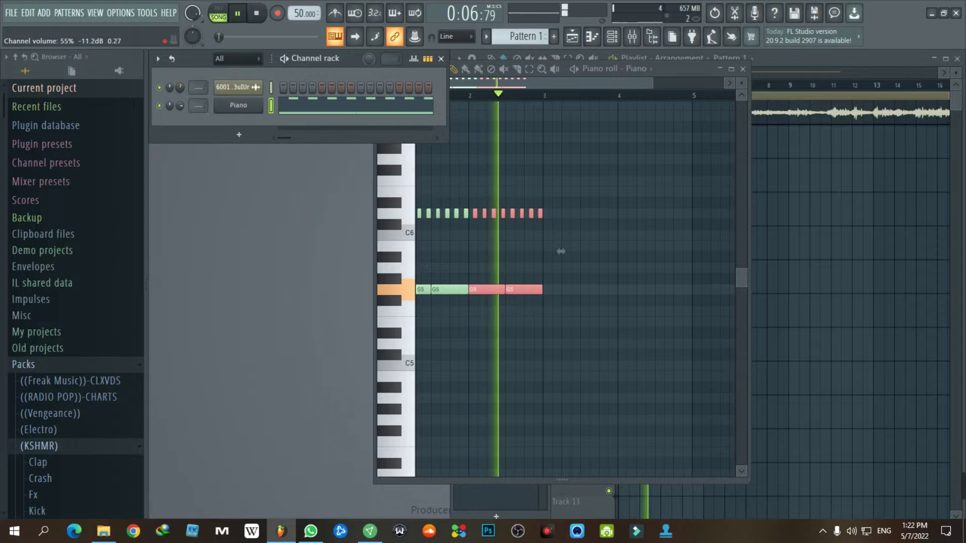
click(382, 224)
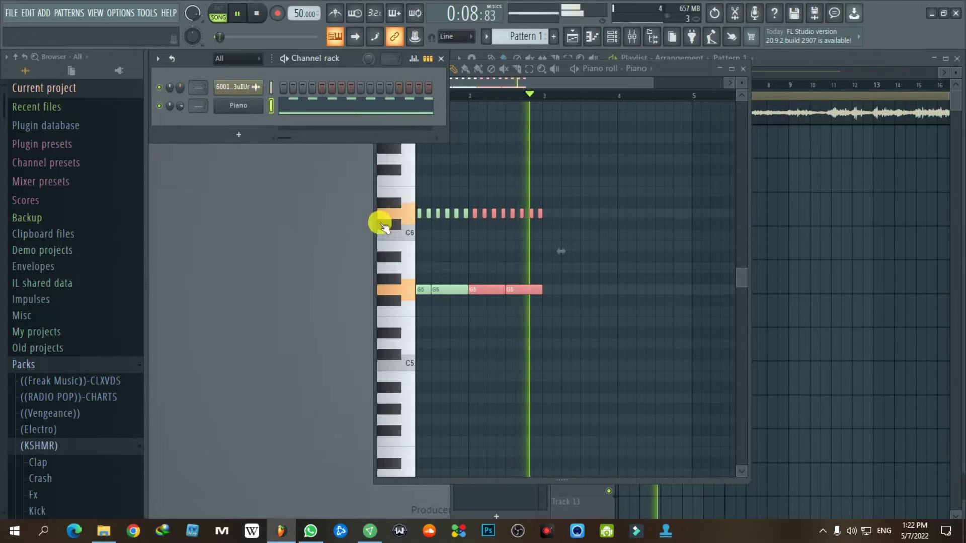
Duplicate the one-bar G5 and D6 phrase into bars 3 and 4
click(599, 333)
scroll(612, 335, up, 4)
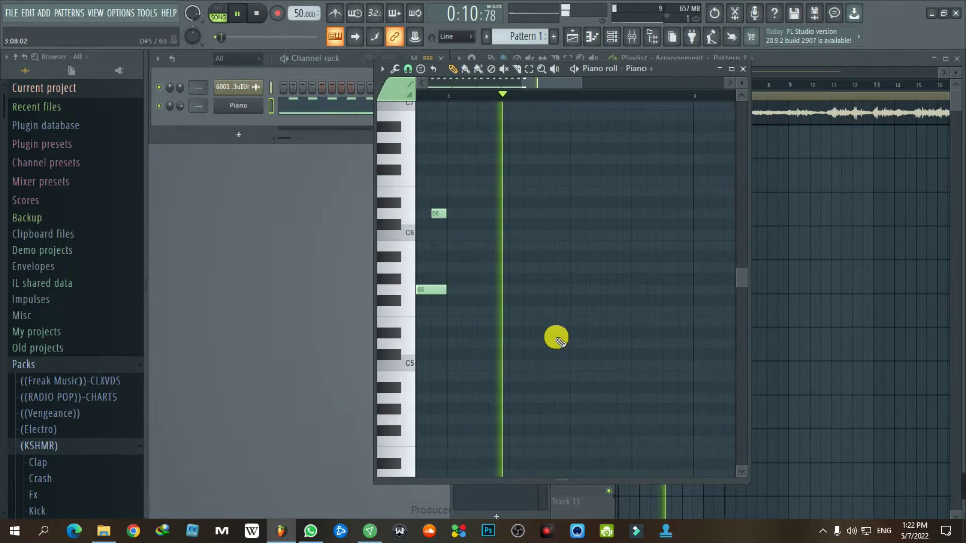
scroll(556, 340, down, 5)
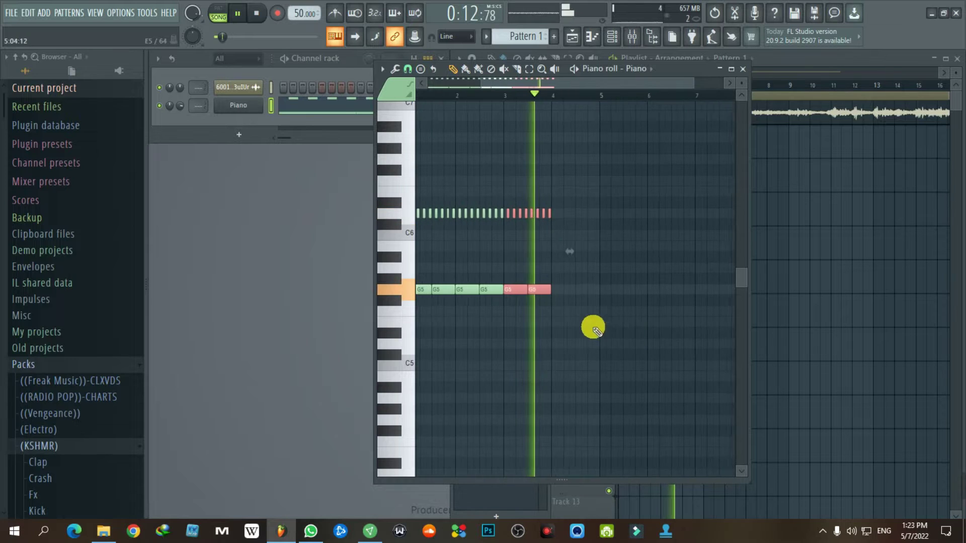
scroll(593, 328, up, 5)
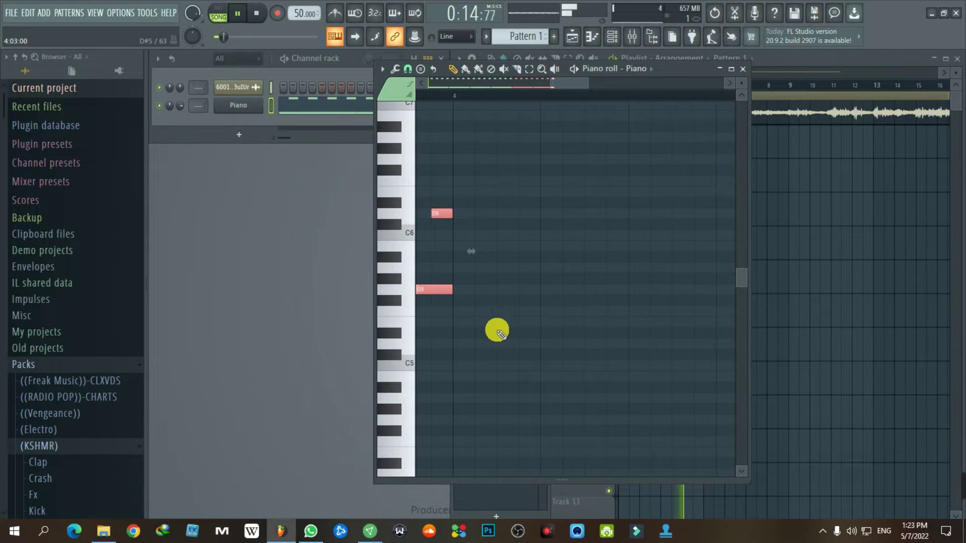
key(ctrl+b)
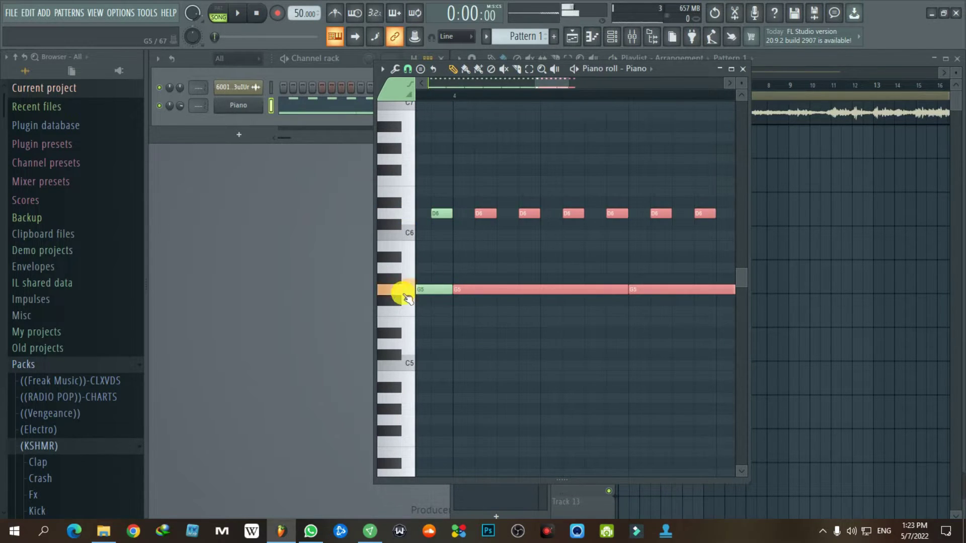
Raise all the D6 notes in bar 4 to E6, keeping the long G5 notes in place
click(517, 275)
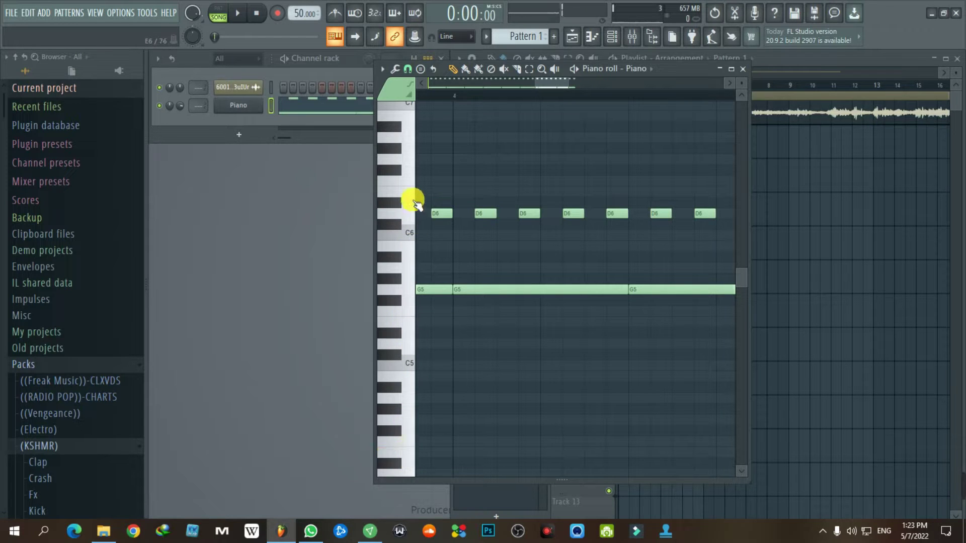
scroll(484, 250, down, 3)
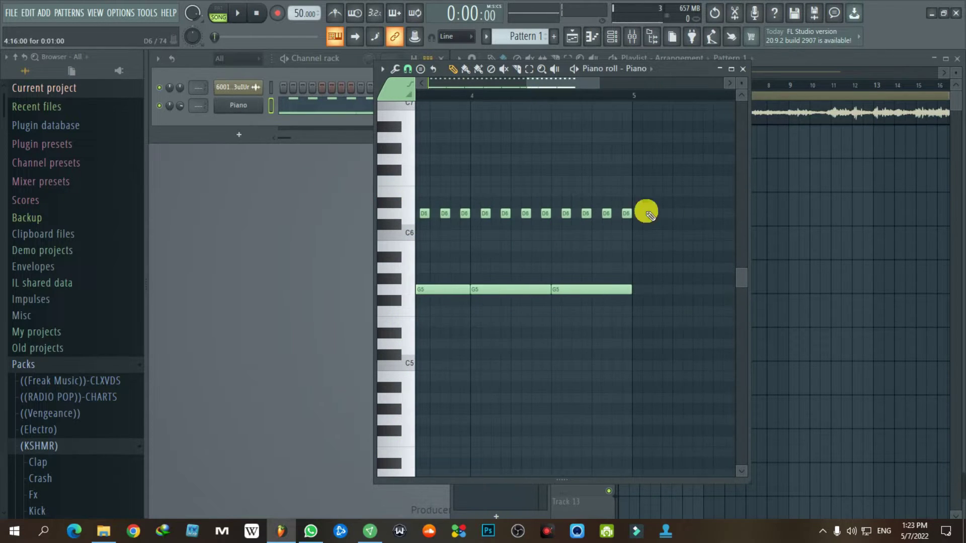
drag(667, 197, 700, 222)
scroll(493, 244, up, 1)
scroll(493, 218, up, 2)
scroll(492, 217, up, 1)
drag(463, 212, 465, 188)
ctrl+click(494, 239)
Play the four-bar piano part with the song and check how bar 4 matches the melody
key(space)
scroll(492, 224, down, 3)
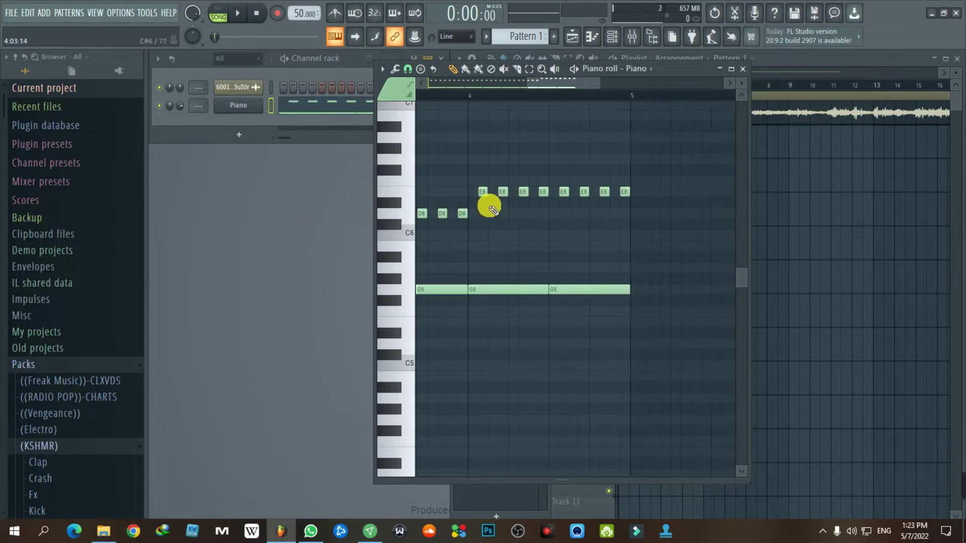
scroll(533, 327, down, 3)
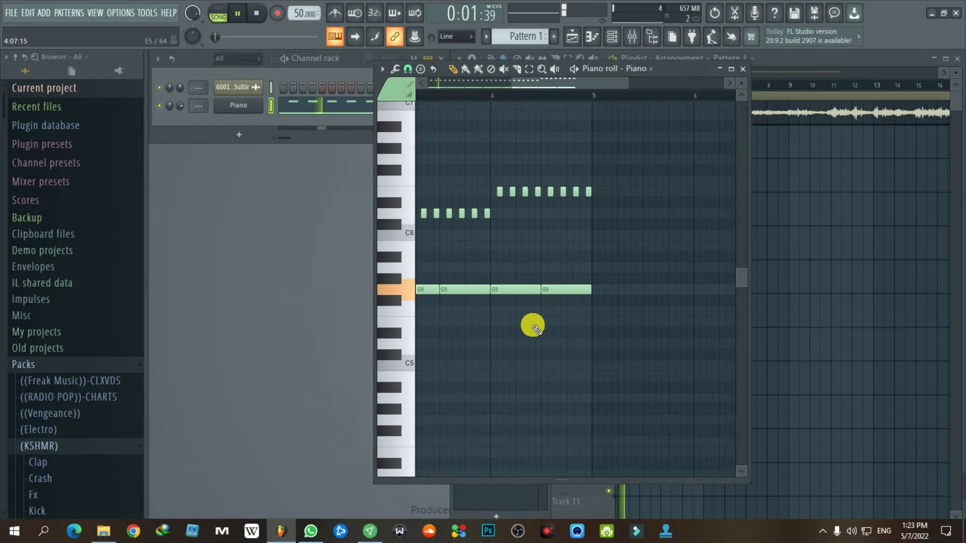
scroll(581, 343, up, 2)
scroll(449, 348, down, 1)
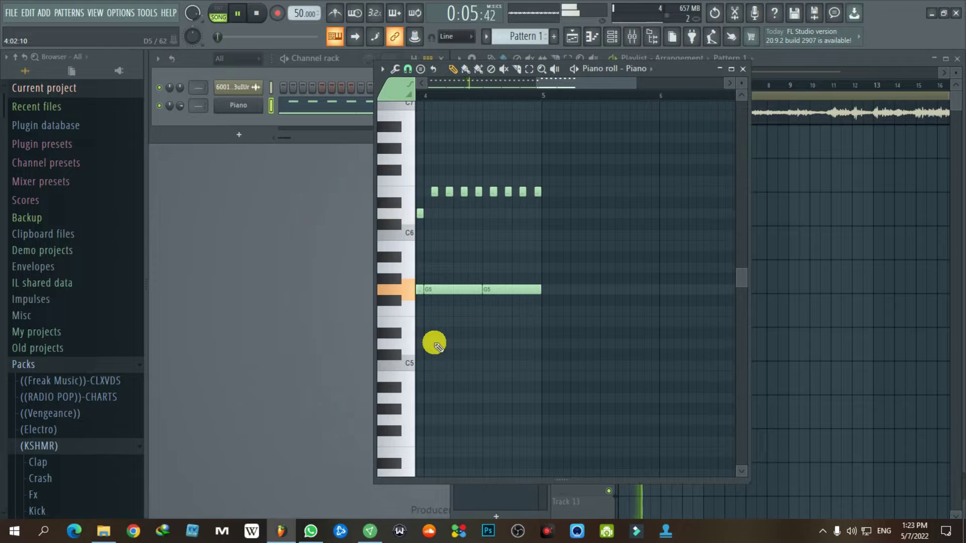
drag(581, 82, 576, 80)
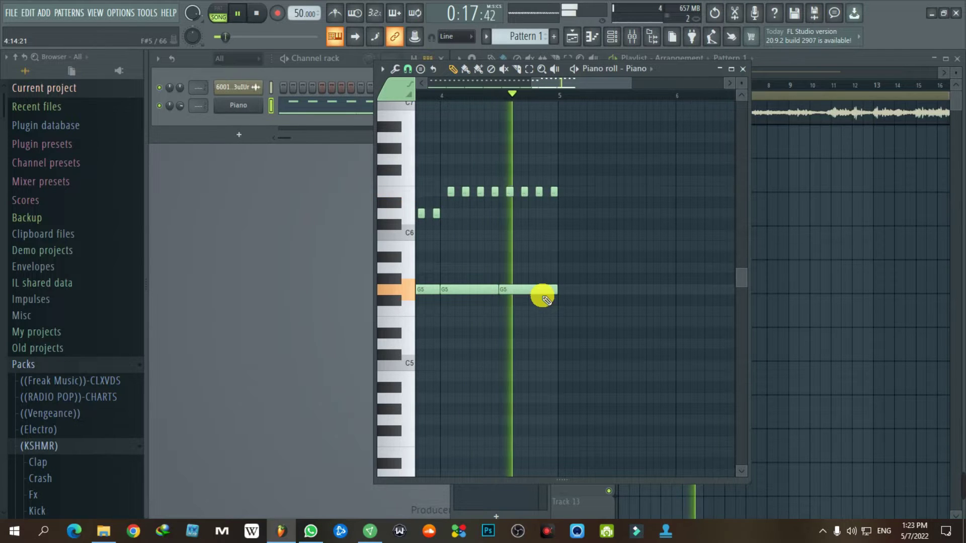
key(space)
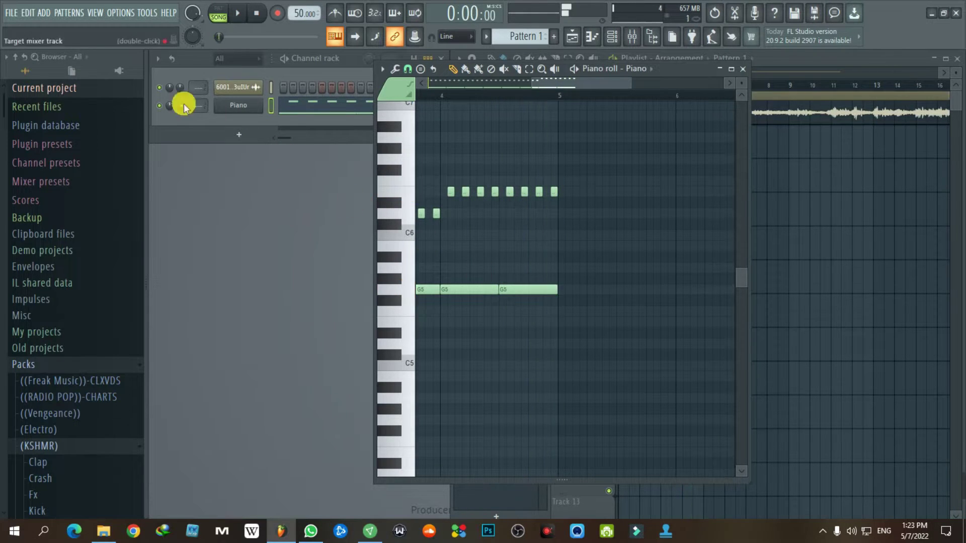
Fill bar 5 with a copy of the phrase, raising its long notes to A5 and its short notes to E6
scroll(530, 333, up, 6)
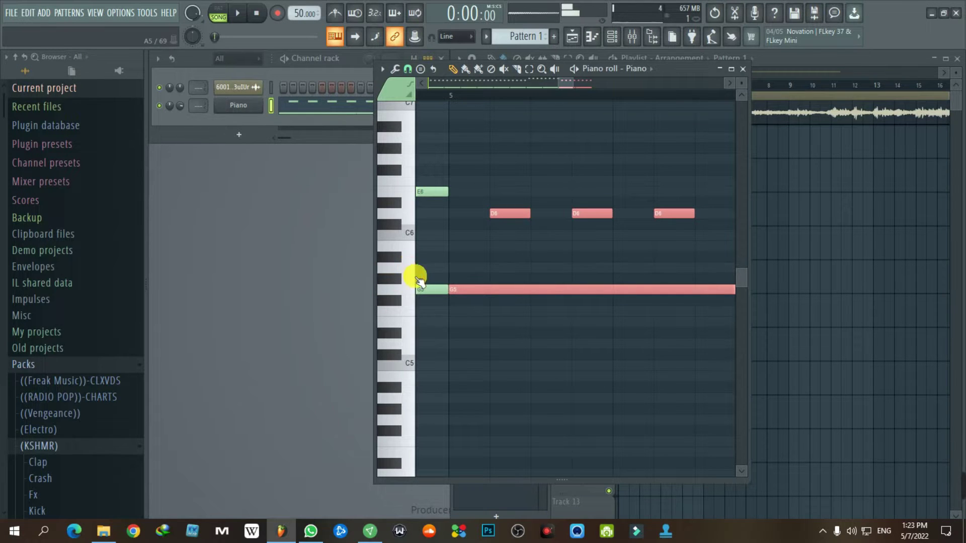
drag(477, 300, 470, 267)
click(497, 231)
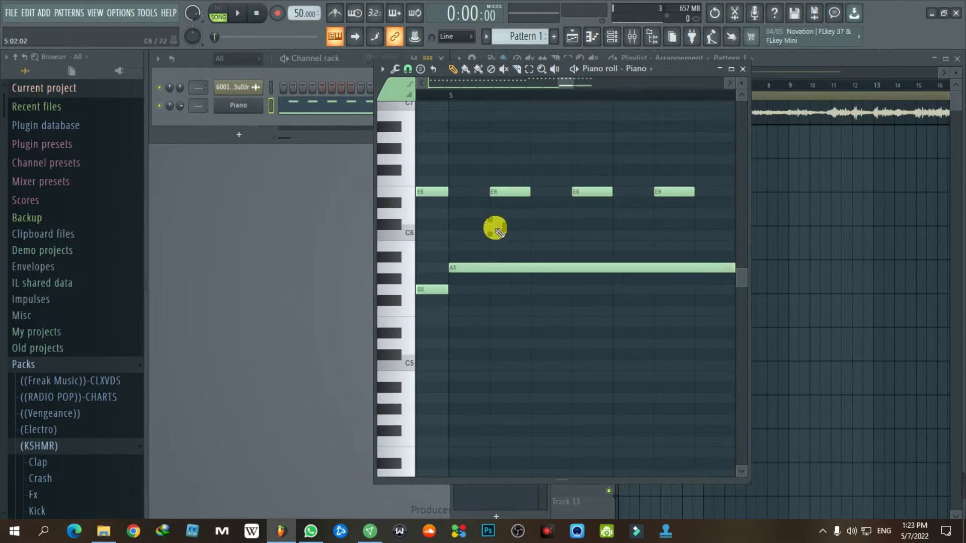
ctrl+scroll(489, 281, down, 5)
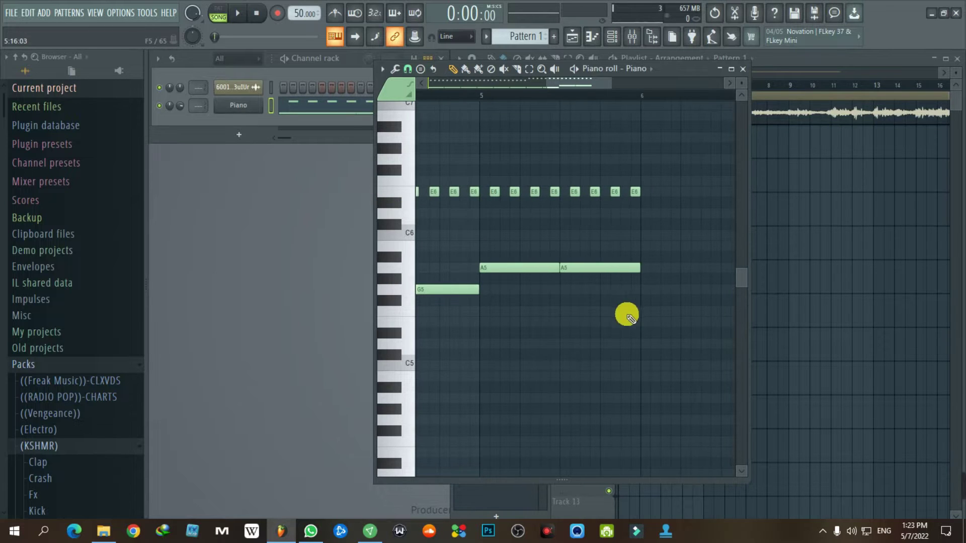
Play the piano part with the song from bar 4 and check how bar 5 matches the melody
drag(178, 111, 180, 89)
ctrl+scroll(615, 171, down, 4)
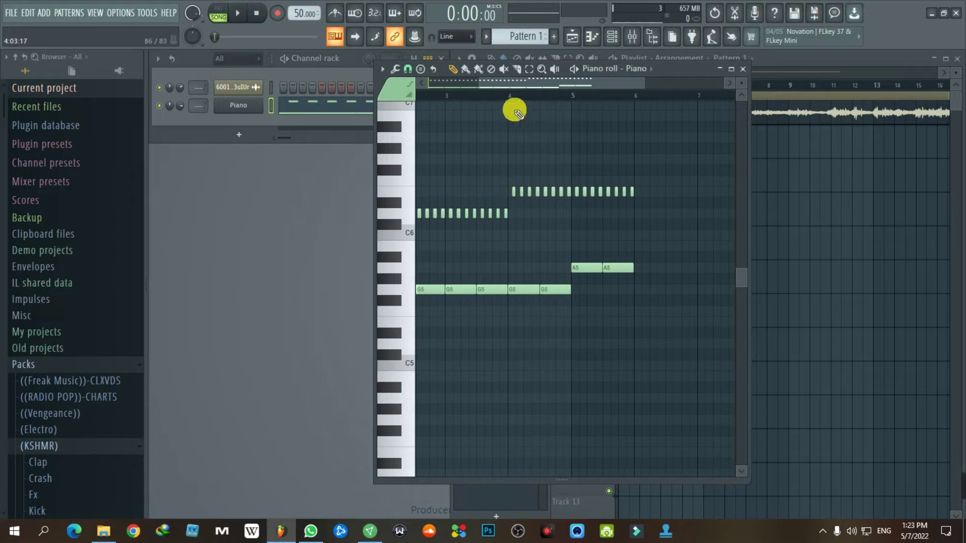
click(170, 114)
key(space)
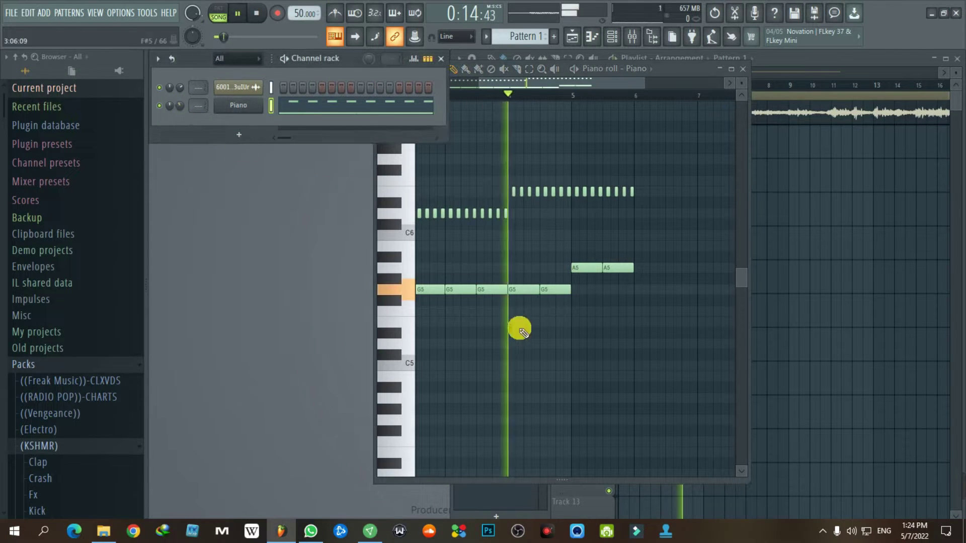
ctrl+scroll(584, 322, up, 3)
ctrl+scroll(500, 347, up, 4)
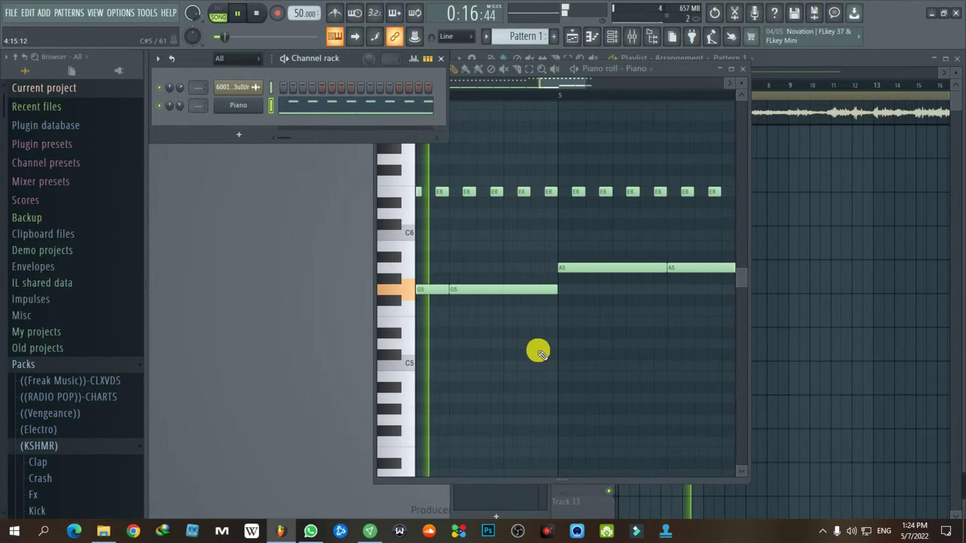
ctrl+scroll(523, 320, down, 2)
ctrl+scroll(579, 320, down, 3)
ctrl+scroll(674, 320, up, 3)
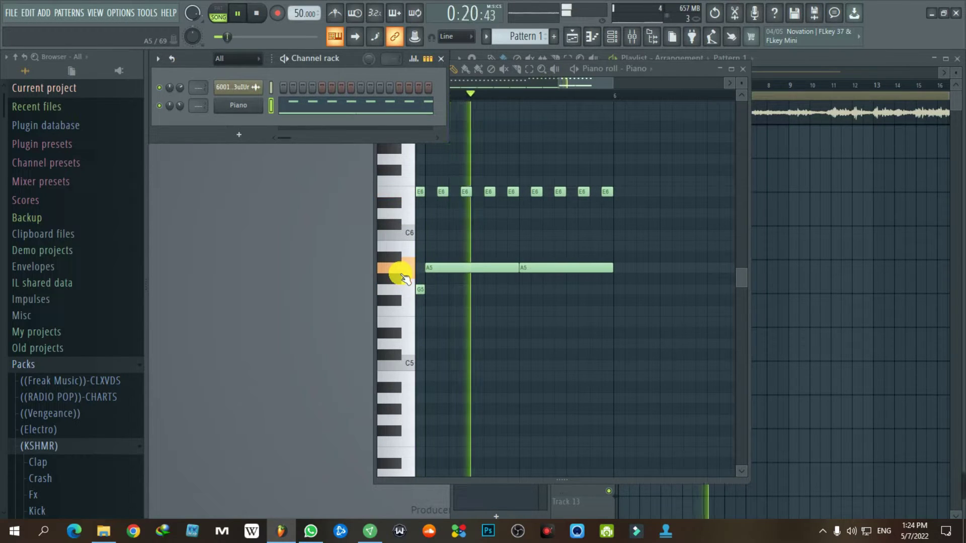
key(space)
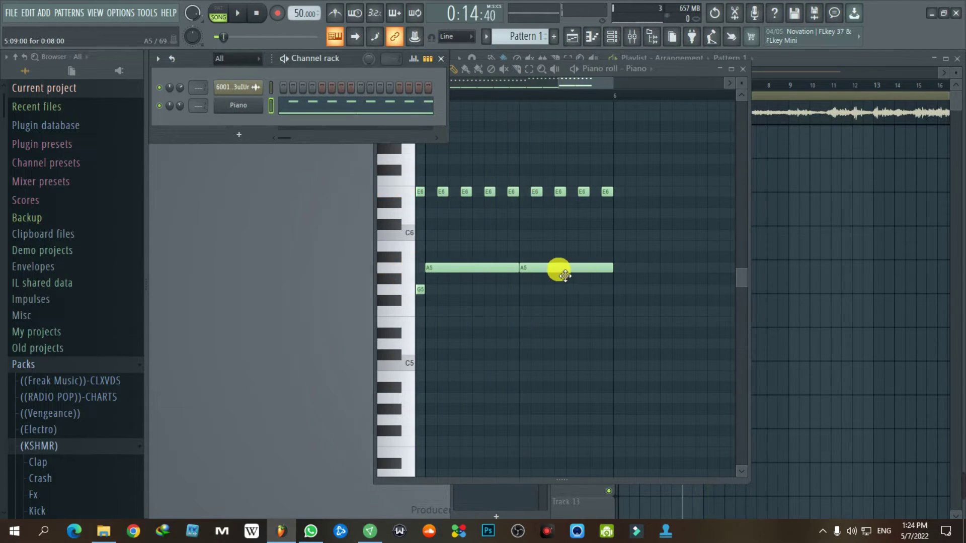
In the second half of bar 5, lower the long A5 to F#5 and the four short E6 notes to D6
drag(557, 271, 564, 309)
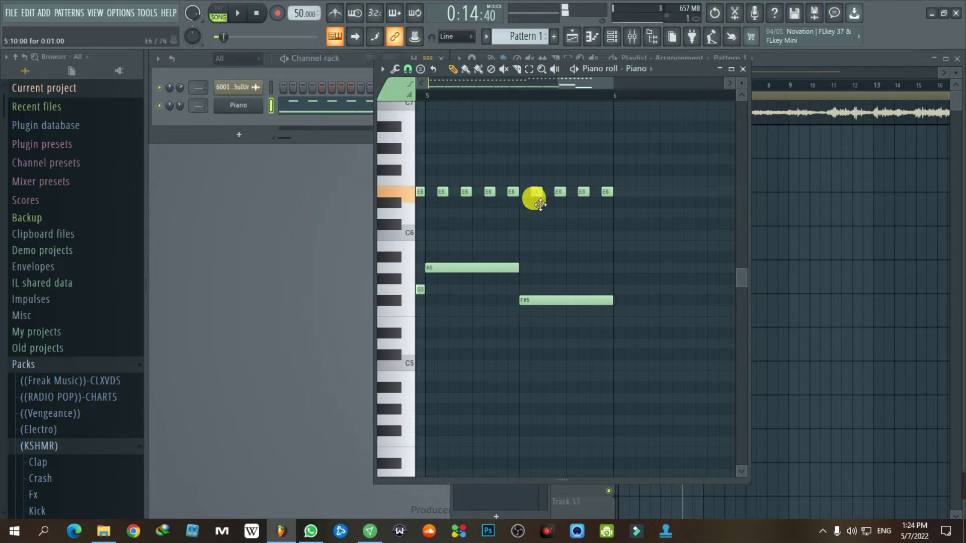
drag(540, 203, 539, 225)
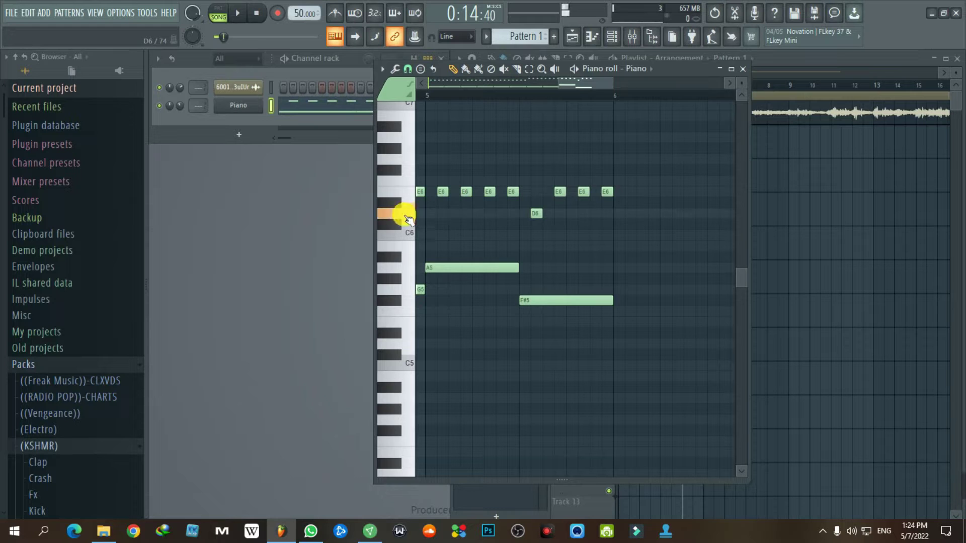
drag(550, 177, 606, 220)
Copy the one-bar phrase of long G5 and short D6 notes from bar 3 into bar 6
scroll(599, 246, down, 4)
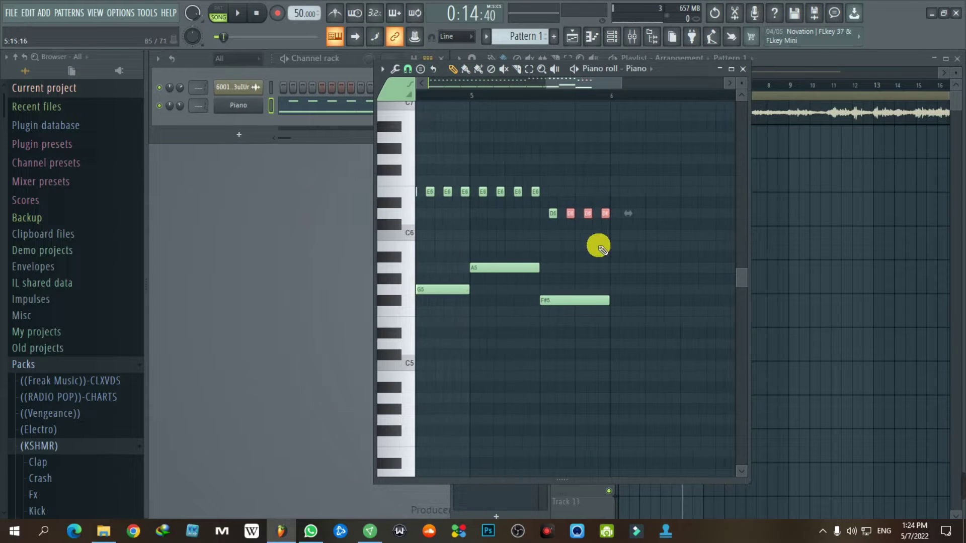
drag(495, 315, 511, 246)
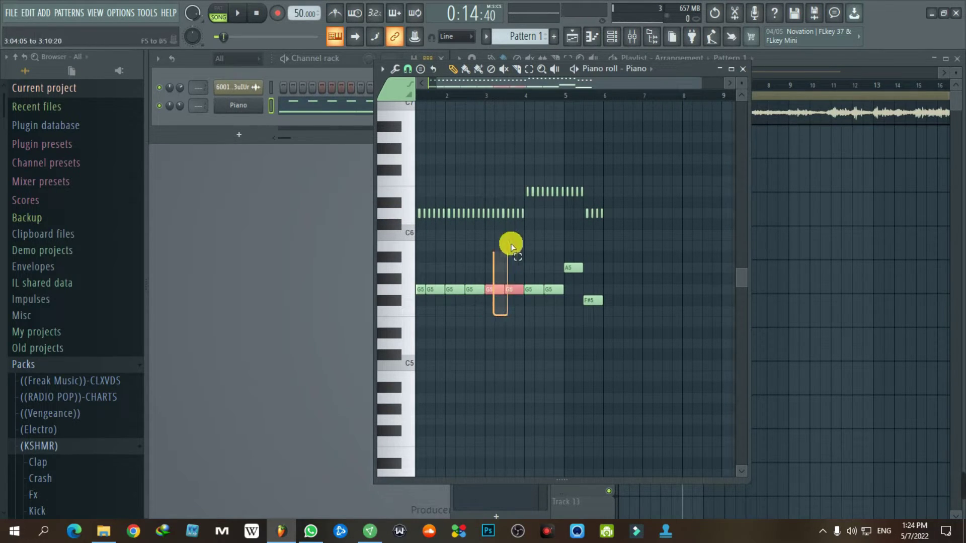
drag(523, 214, 524, 214)
scroll(611, 322, up, 6)
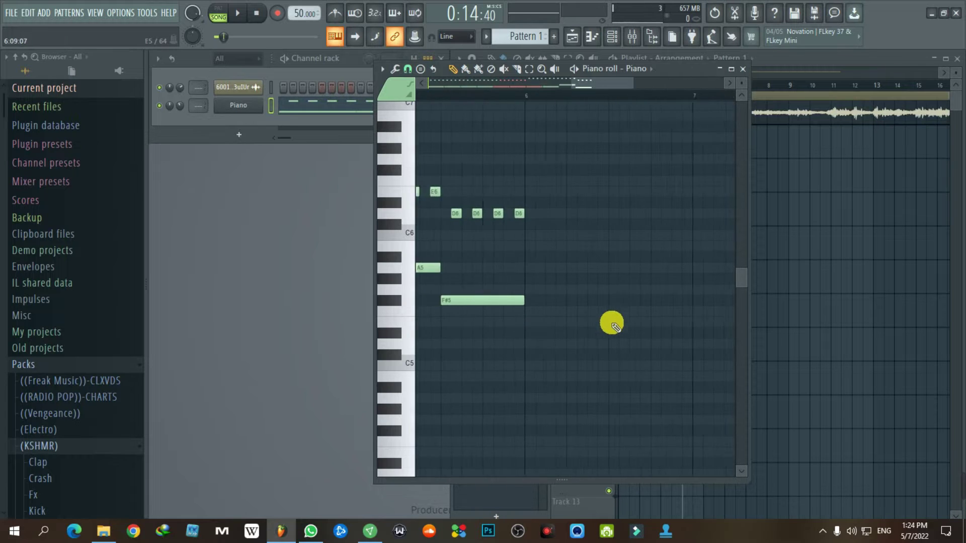
key(ctrl+v)
scroll(611, 321, down, 4)
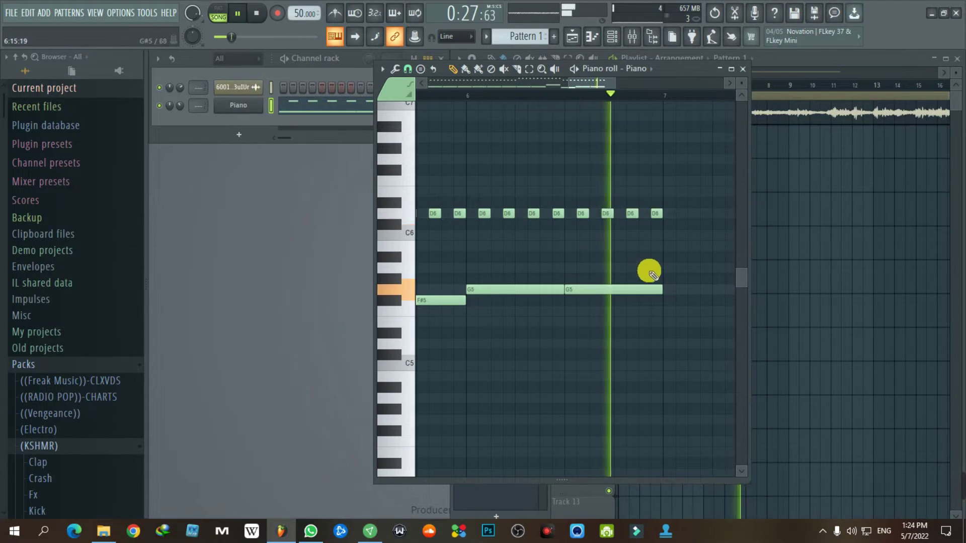
Rework the end of bar 6 by ear: shorten its second long G5, then add a short G5 and a short F#5
key(space)
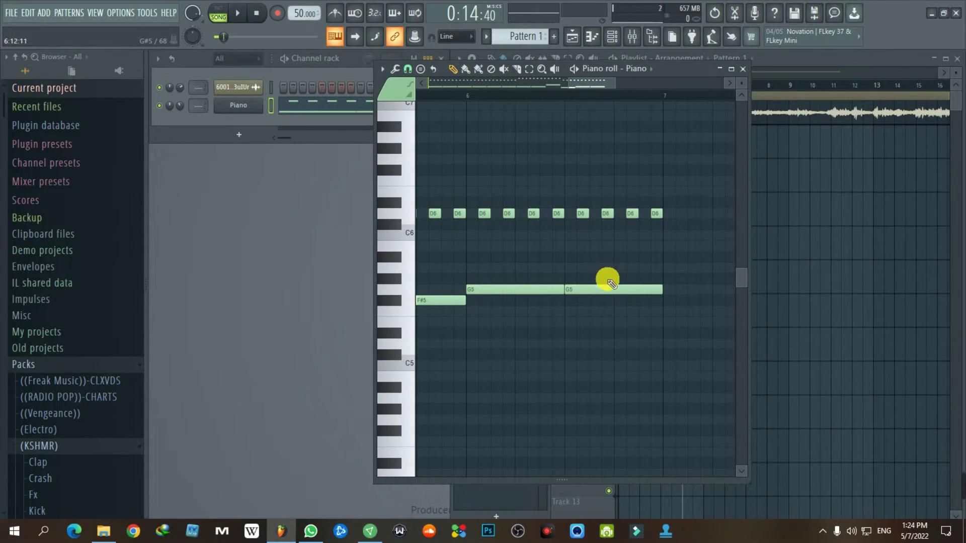
drag(666, 289, 624, 303)
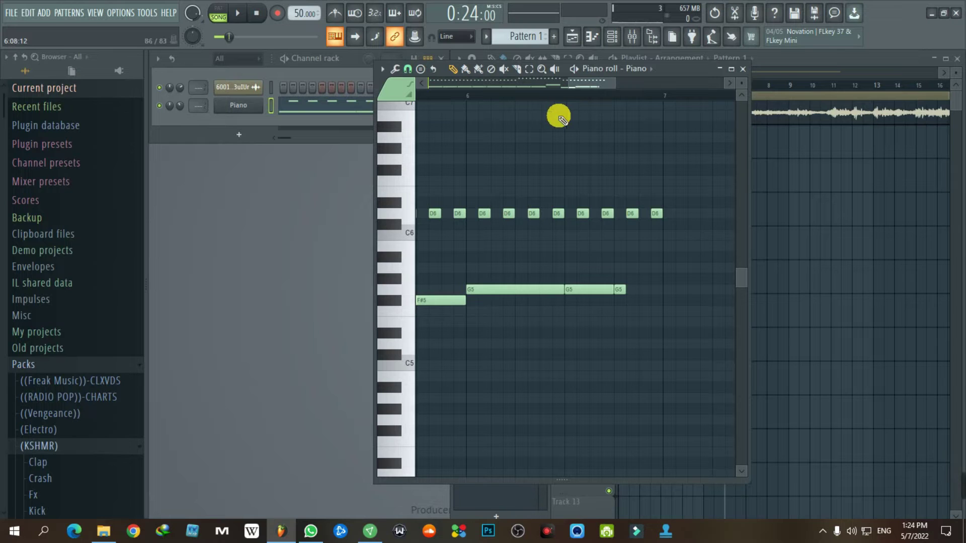
key(space)
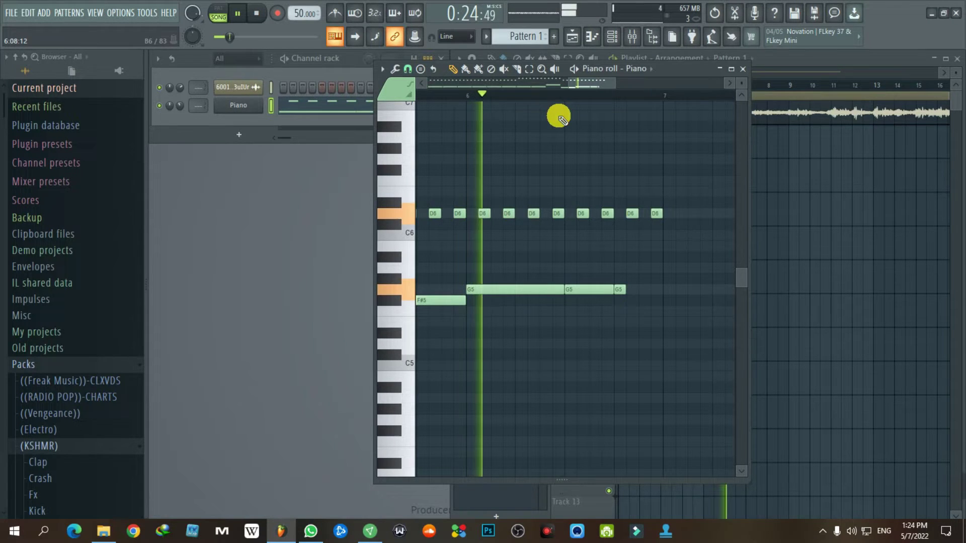
scroll(689, 296, up, 4)
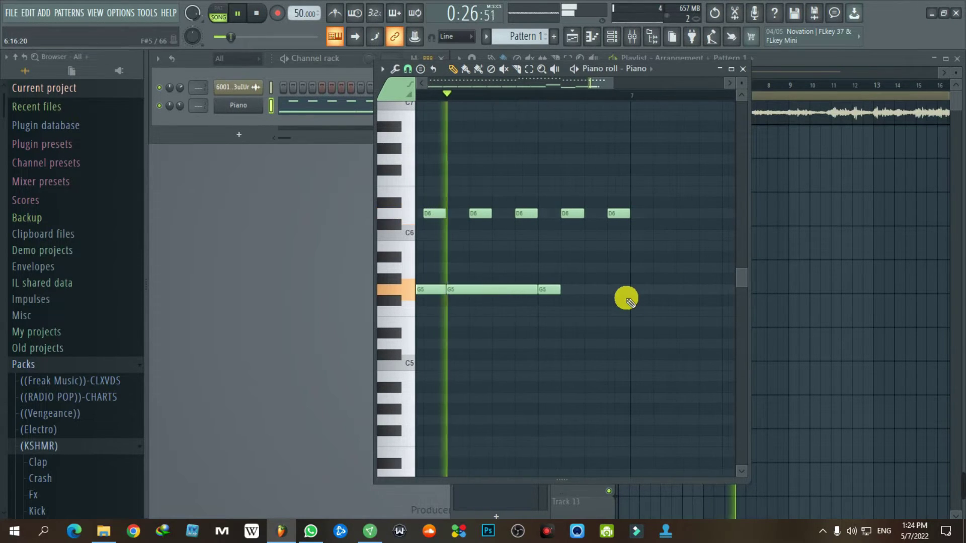
key(space)
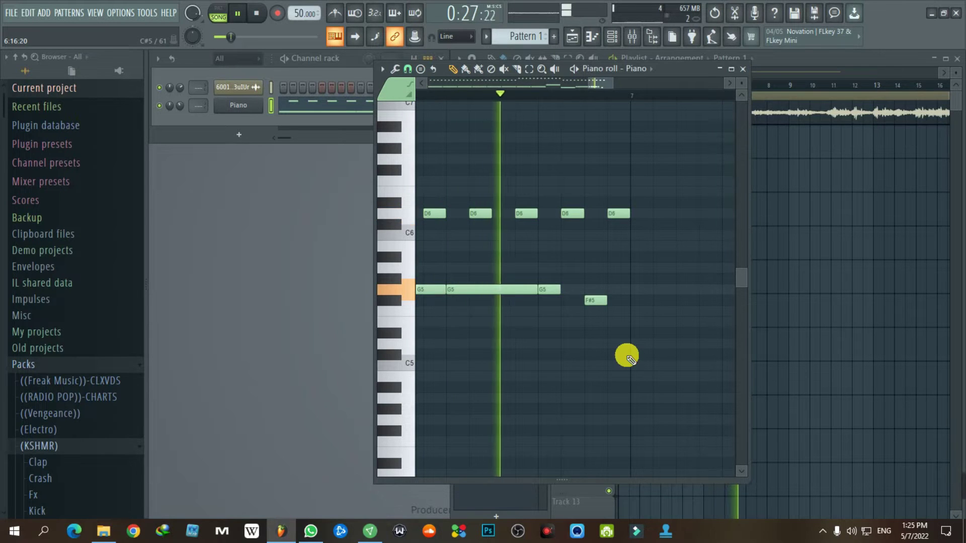
key(space)
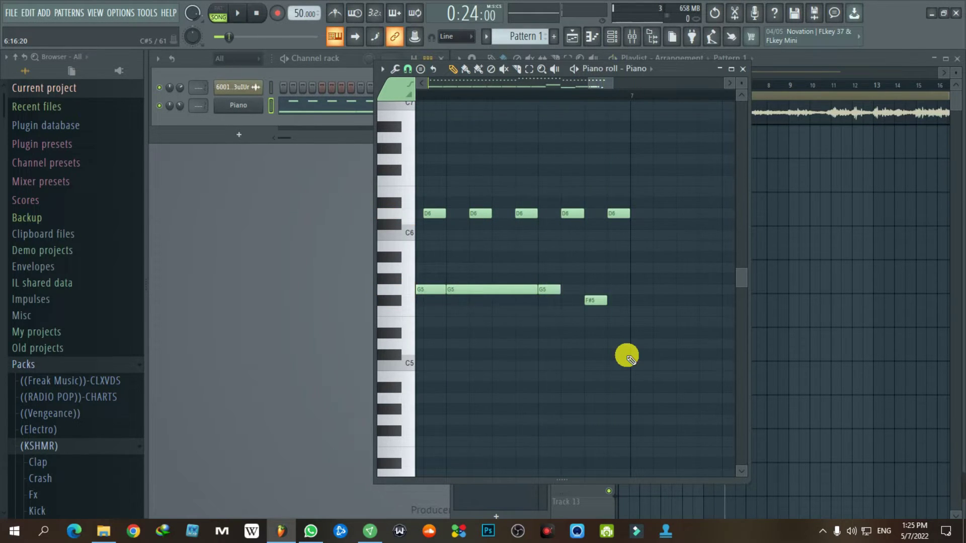
Copy the bar 1 phrase into bar 7 and transpose it down to long E5 and short B5 notes
scroll(626, 356, down, 4)
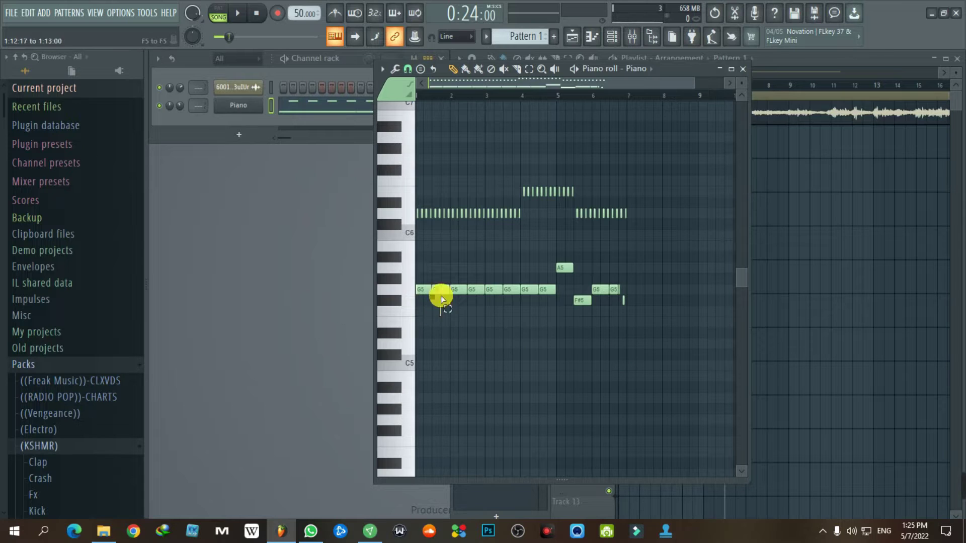
drag(441, 295, 396, 151)
drag(447, 187, 384, 327)
scroll(629, 327, up, 2)
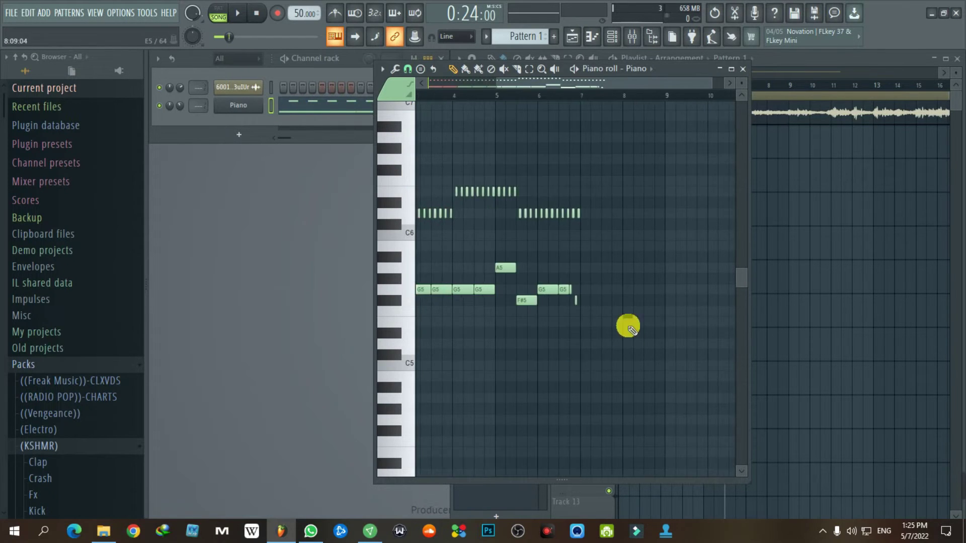
scroll(574, 348, up, 5)
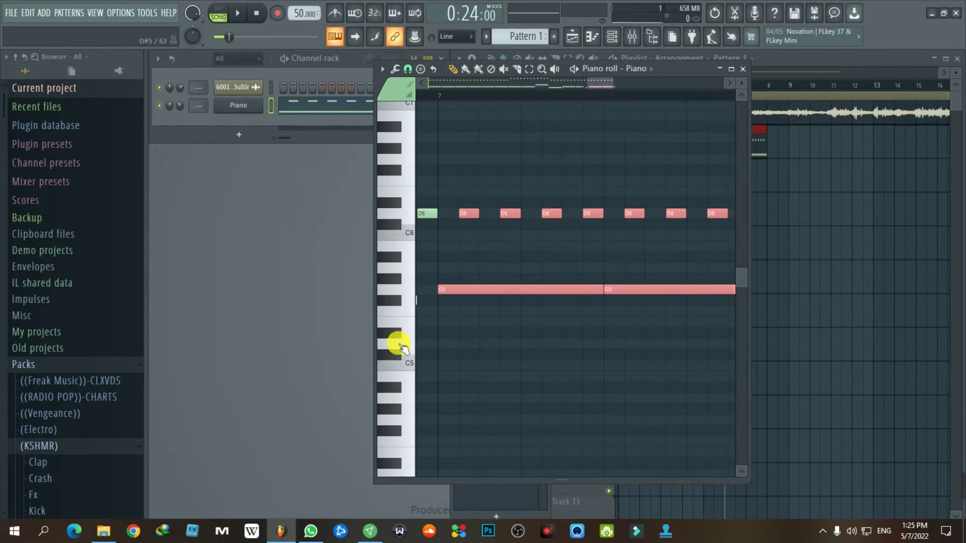
drag(462, 301, 459, 322)
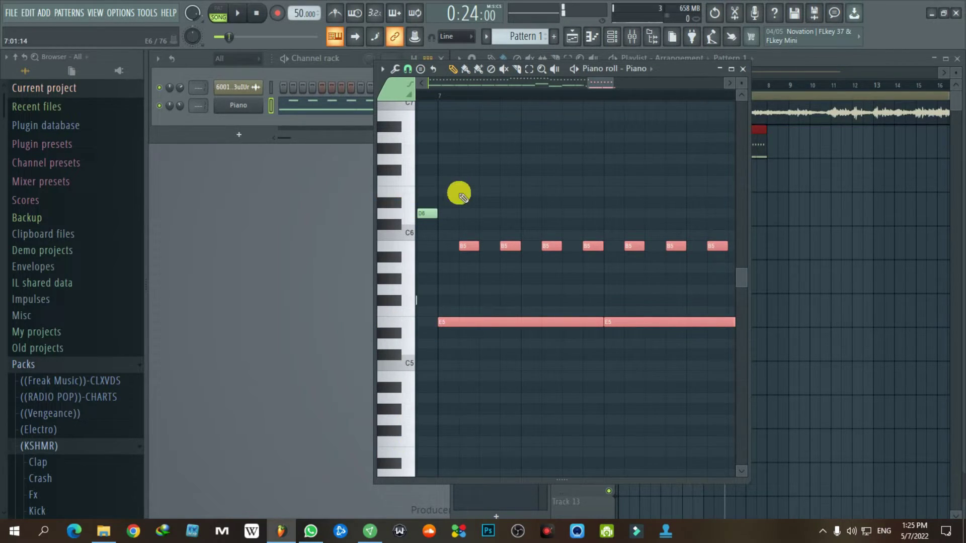
key(ctrl+d)
Mute the Piano channel and play the song alone from the start of bar 7
click(436, 95)
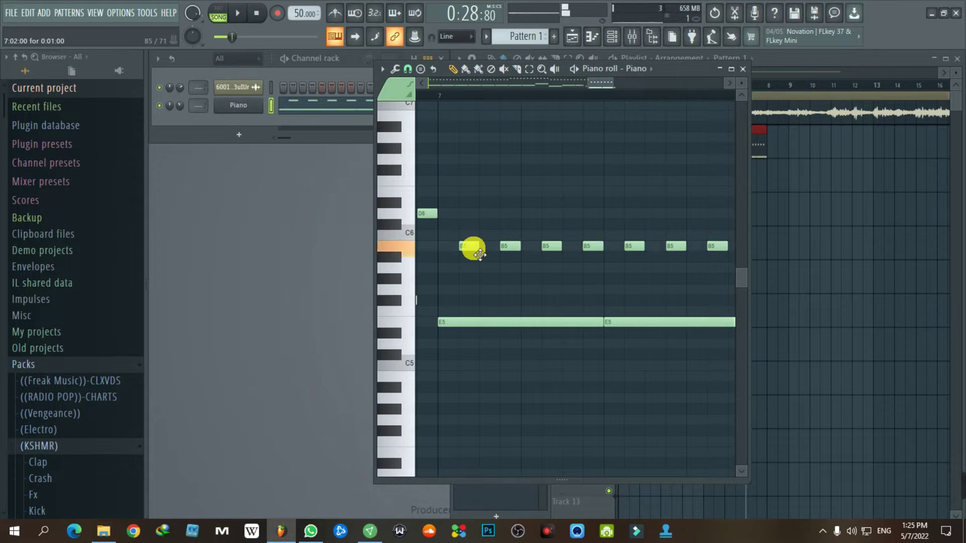
click(160, 108)
key(space)
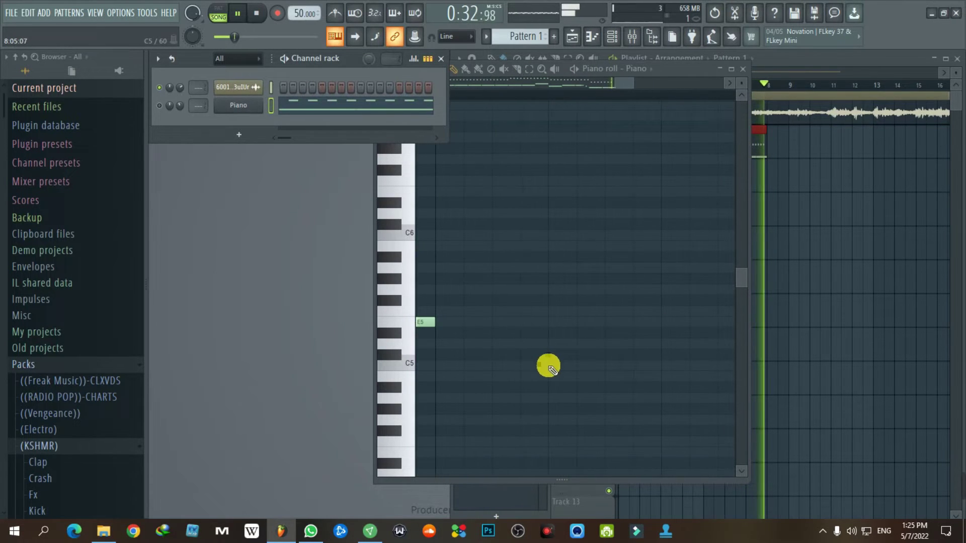
key(space)
Shorten the second long E5 in bar 7 and add a short E5 right after it, comparing with the song
scroll(453, 362, up, 3)
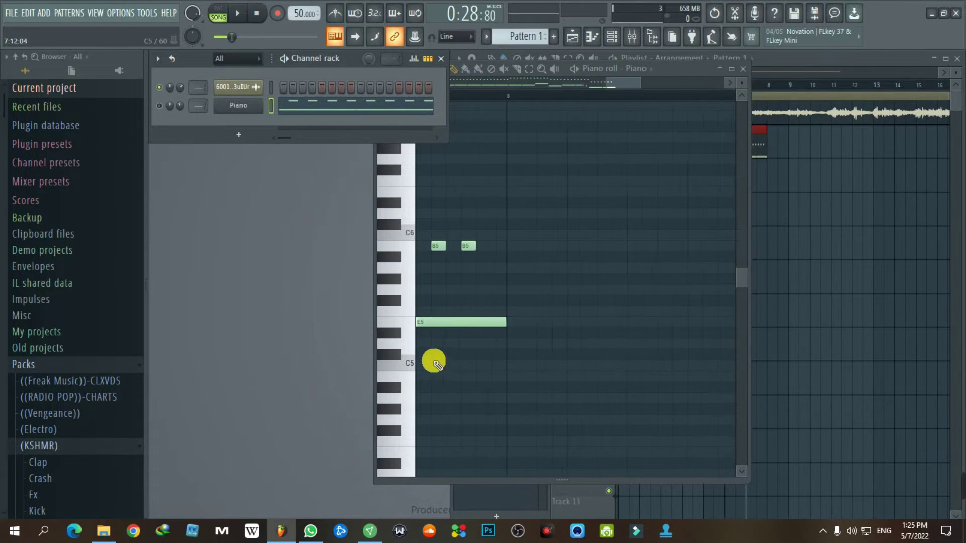
drag(553, 330, 455, 328)
key(space)
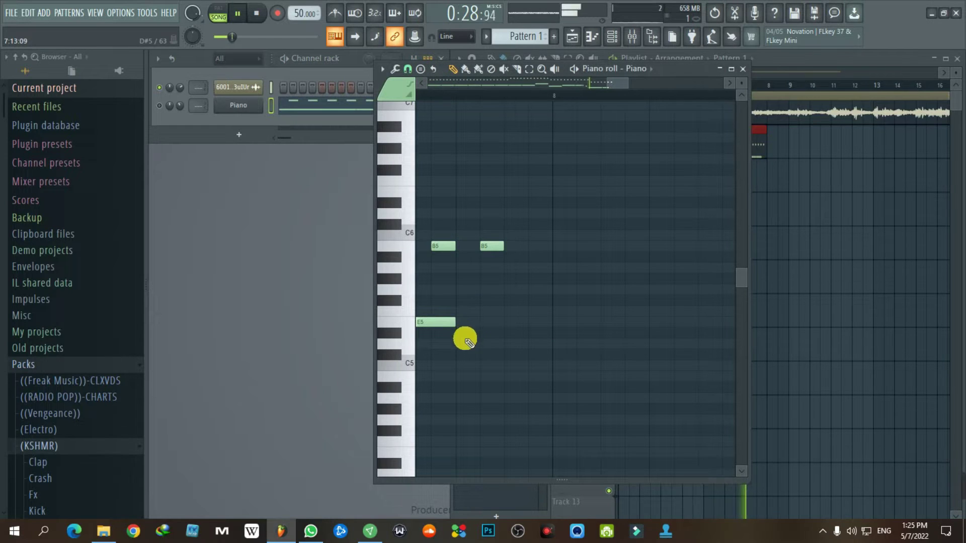
click(466, 322)
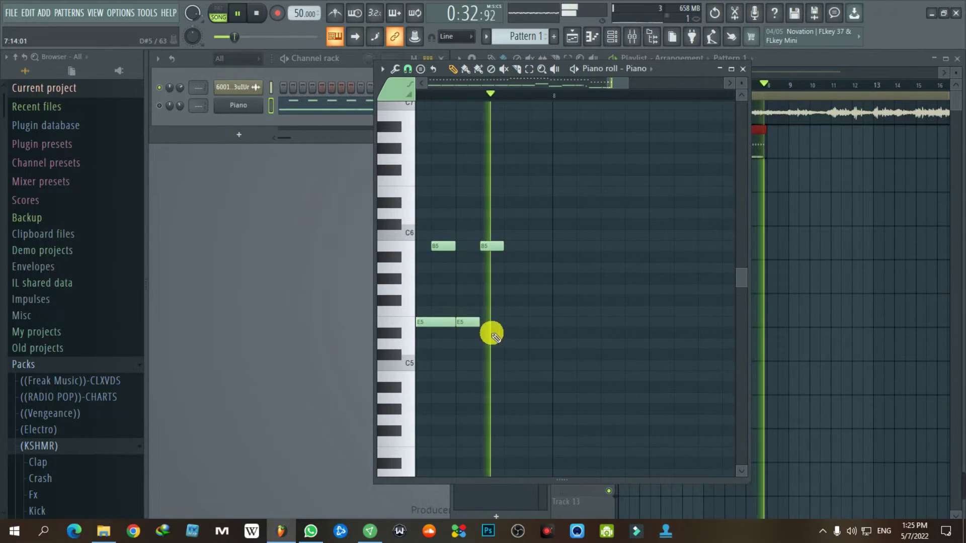
key(space)
Add short D5 and C5 notes descending after the last E5 in bar 7, and delete the B5 above the D5
drag(512, 285, 513, 300)
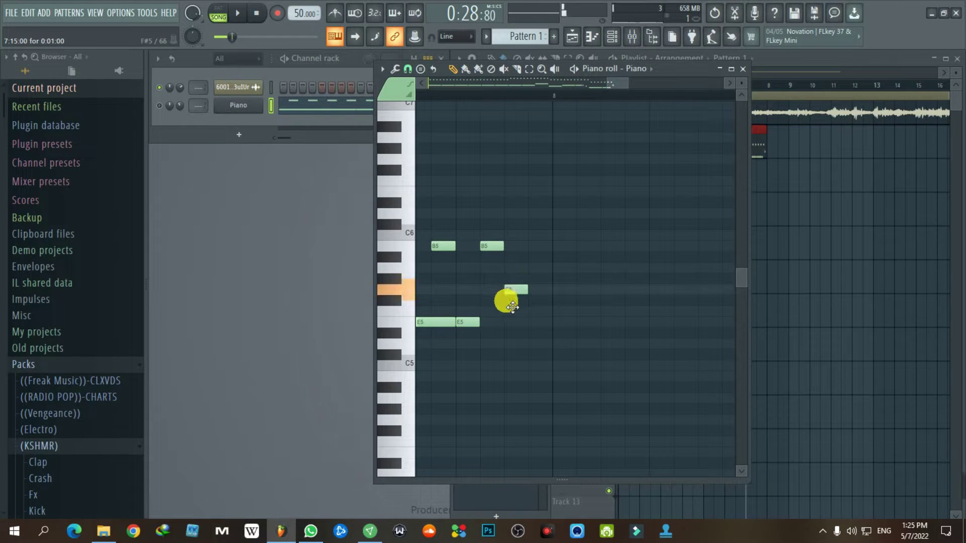
click(487, 343)
click(506, 365)
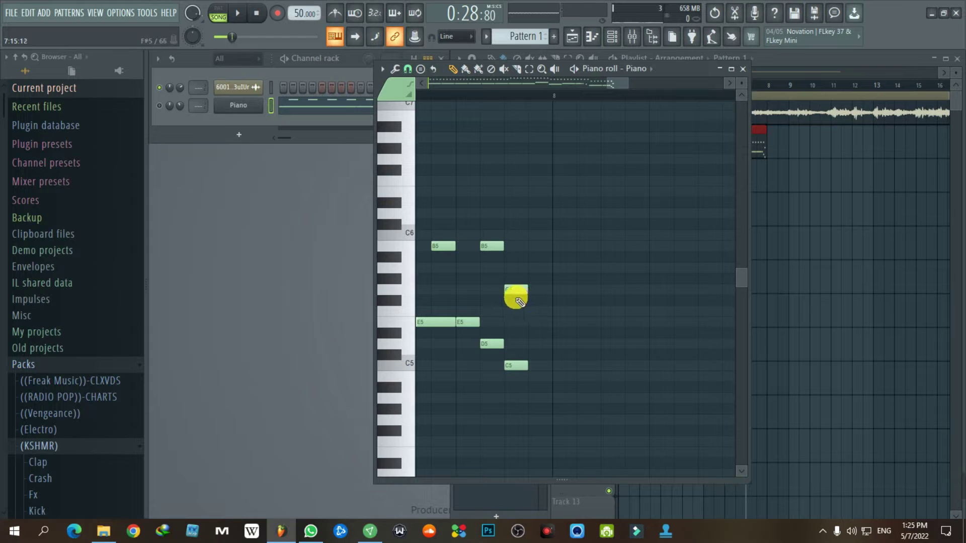
right_click(518, 291)
key(space)
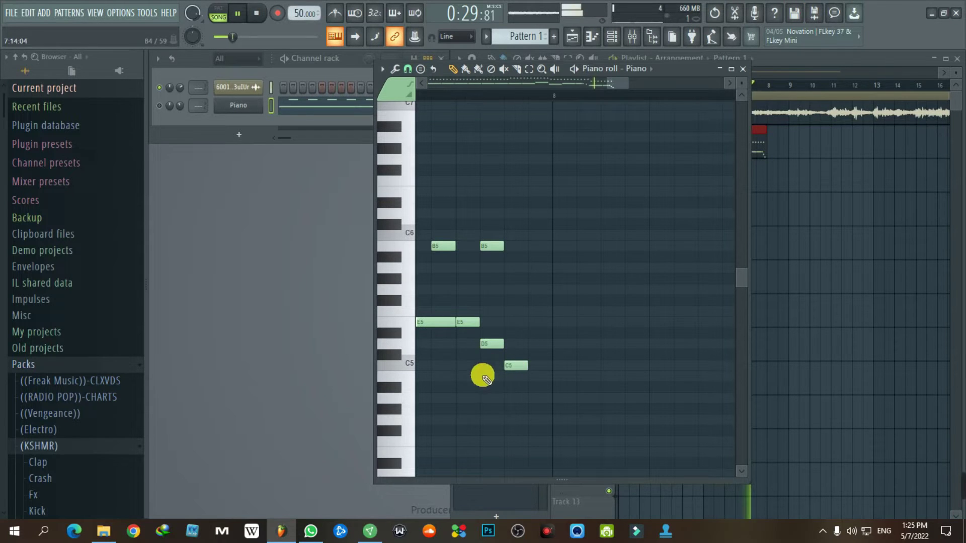
right_click(493, 247)
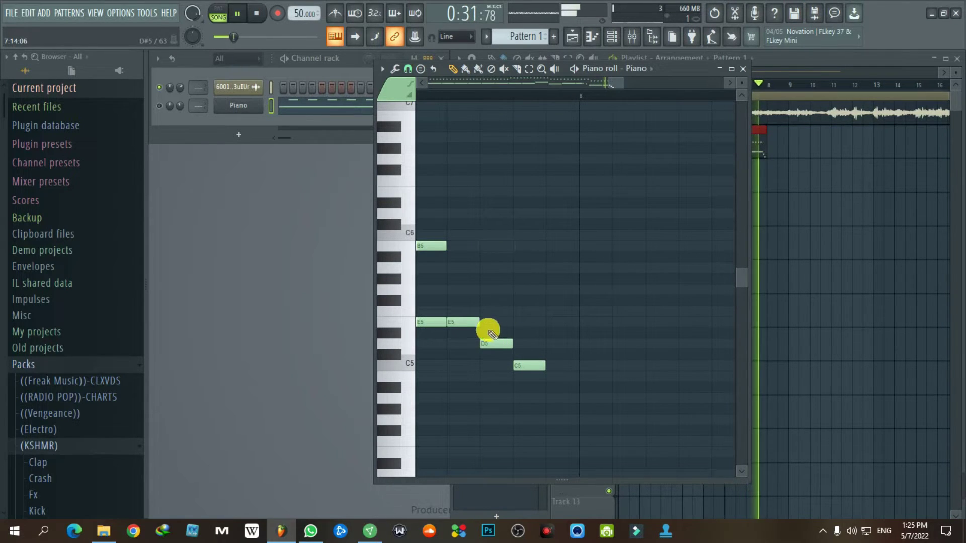
Shift the D5 and C5 notes one grid step later in bar 7 and play the song against them
scroll(488, 332, up, 1)
key(space)
drag(502, 340, 566, 372)
key(space)
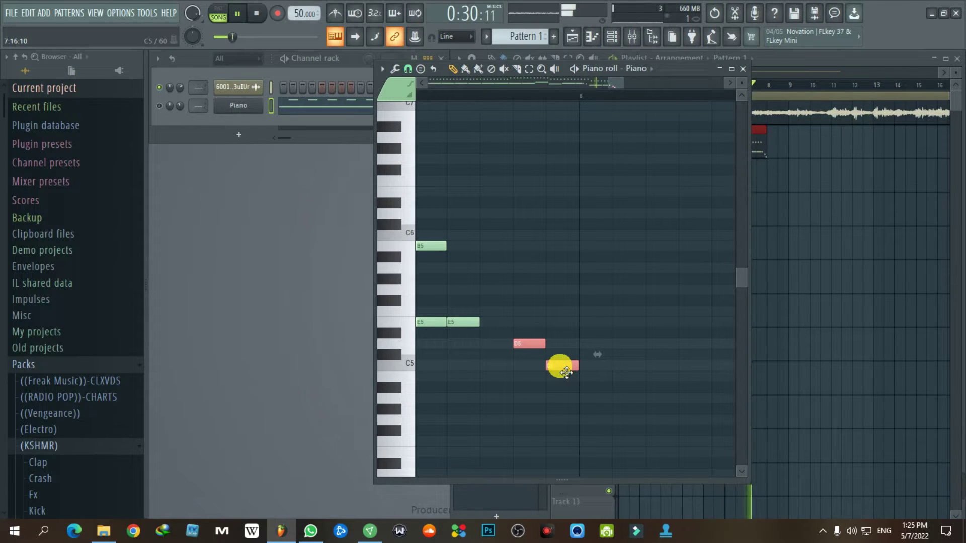
click(550, 393)
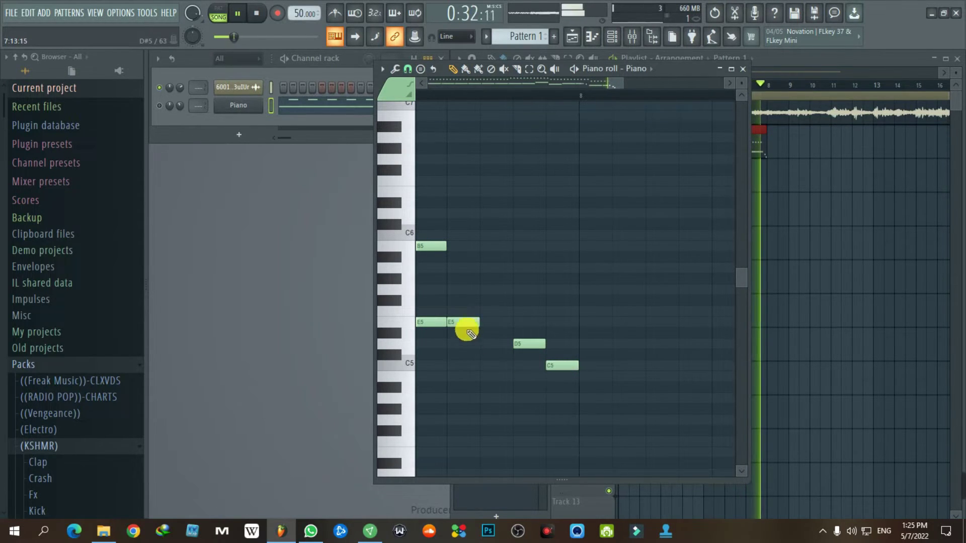
key(space)
Move the C5 to the start of bar 8 and lengthen the last E5 and the D5 to two grid steps each
drag(556, 367, 596, 378)
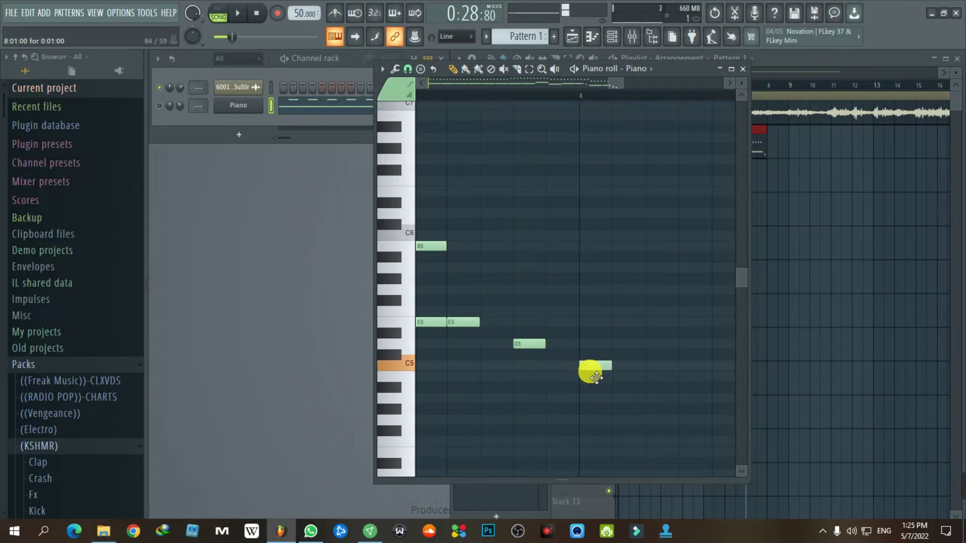
drag(478, 307, 543, 382)
drag(545, 341, 578, 341)
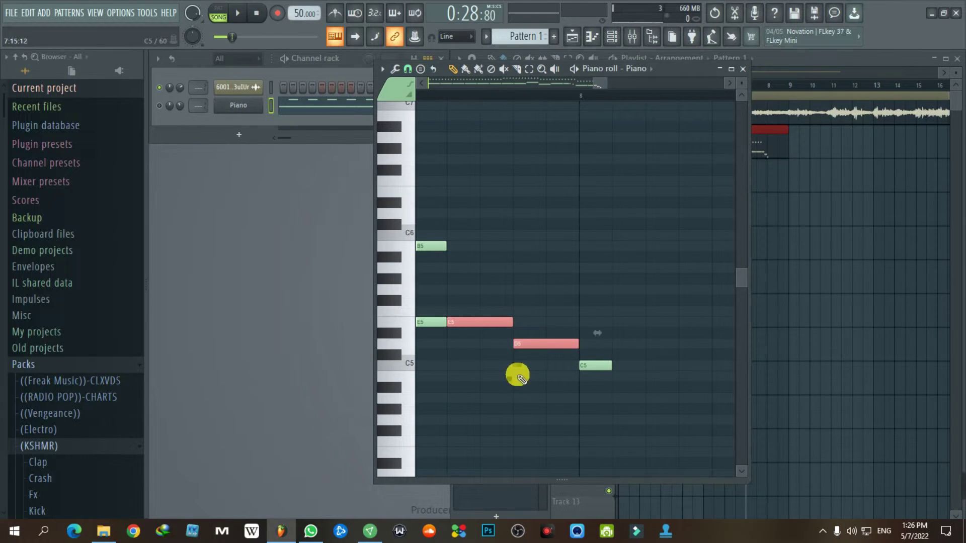
Add short B5 notes above the last E5 and the D5 at the end of bar 7, then play the passage
click(490, 336)
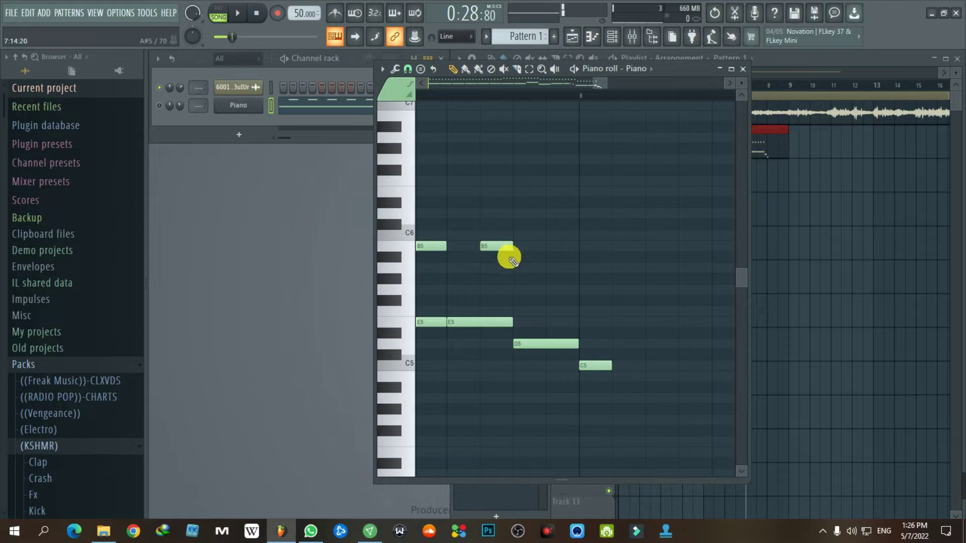
key(space)
scroll(501, 397, down, 4)
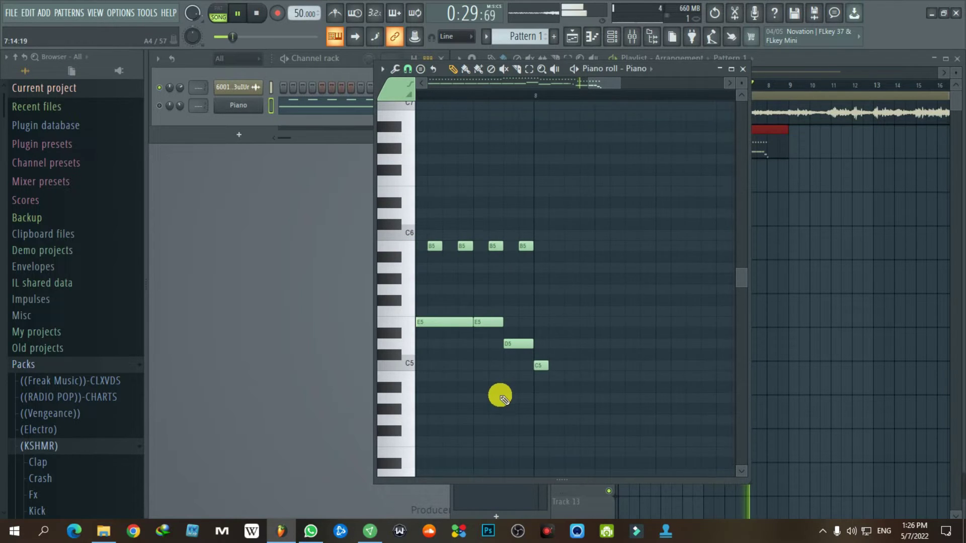
Delete the C5 at the start of bar 8 and paste the copied G5 and D6 note group into bar 8
right_click(524, 366)
scroll(520, 408, down, 1)
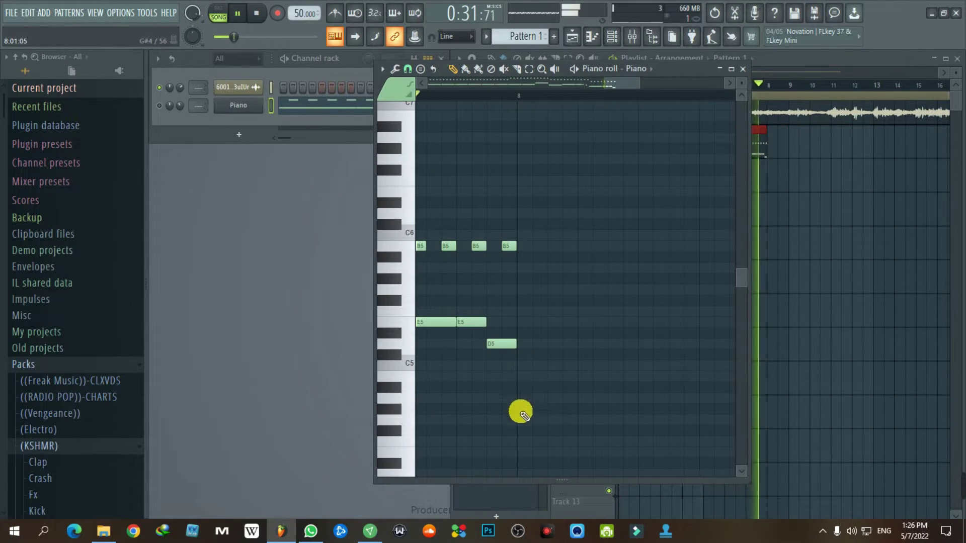
key(space)
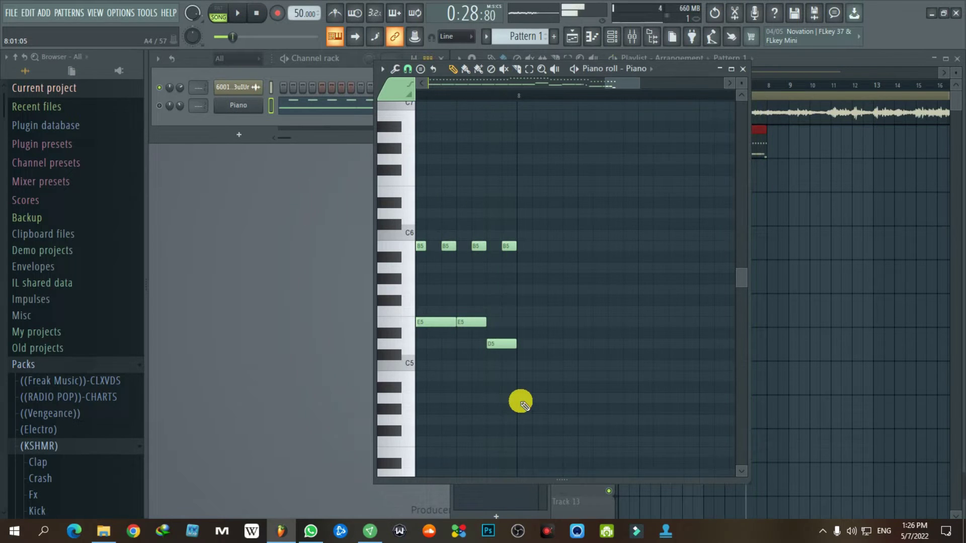
scroll(520, 402, down, 3)
scroll(587, 420, up, 3)
key(ctrl+v)
scroll(523, 416, down, 1)
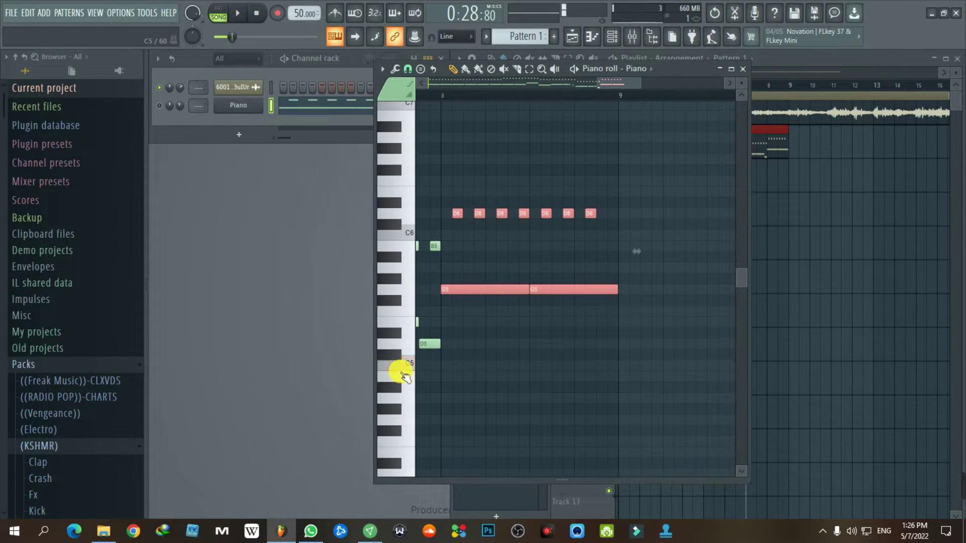
Transpose the pasted bar 8 notes down to C5 with short G5 notes above, deselect them and play the bar
drag(454, 325, 454, 369)
click(415, 367)
key(ctrl+d)
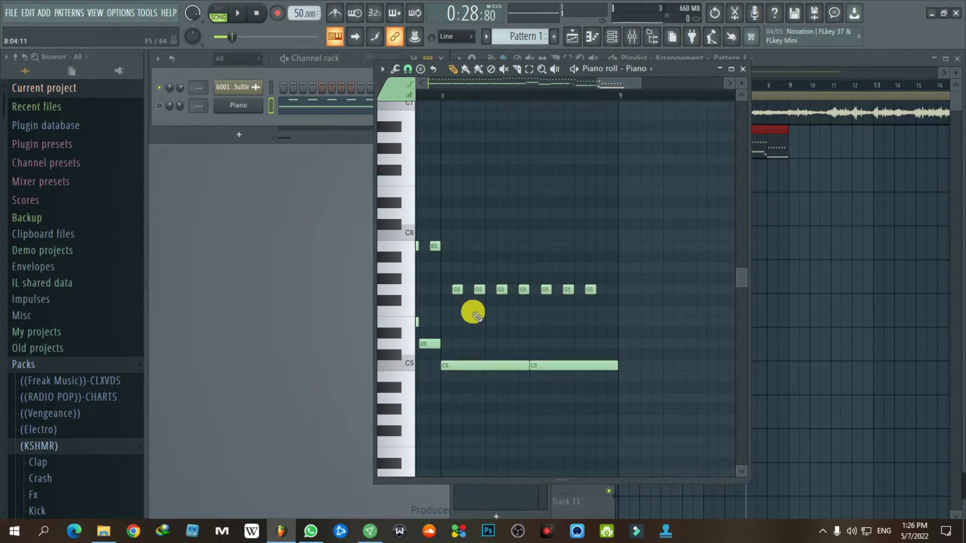
click(446, 97)
key(space)
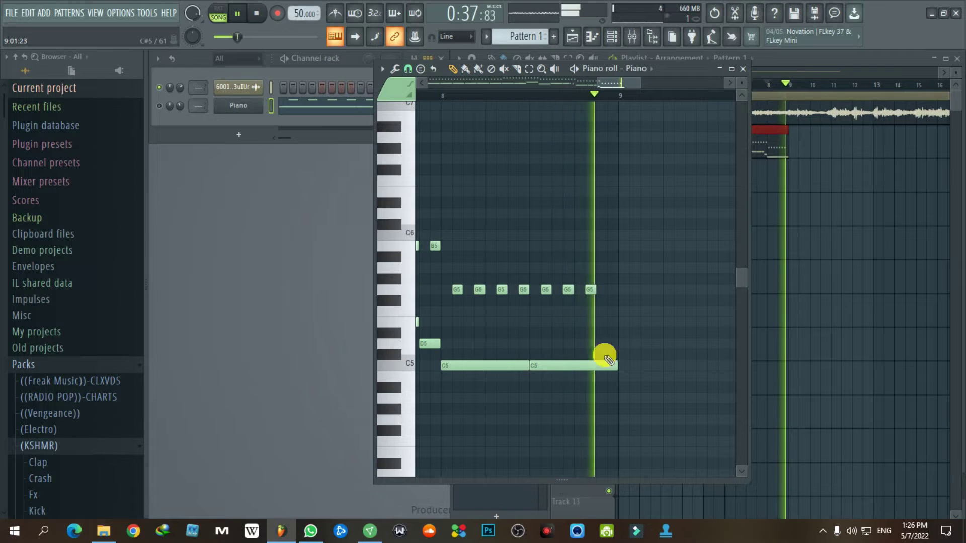
key(space)
Copy the last E5, D5 and B5 notes of bar 7 into bar 9 and cut bar 8 back by four grid steps
scroll(564, 360, down, 2)
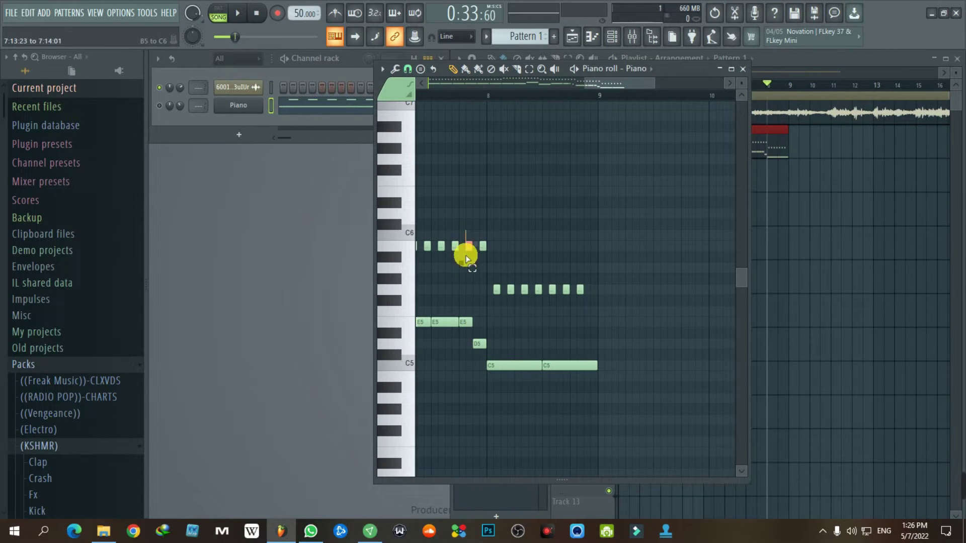
drag(485, 348, 488, 350)
scroll(638, 404, up, 4)
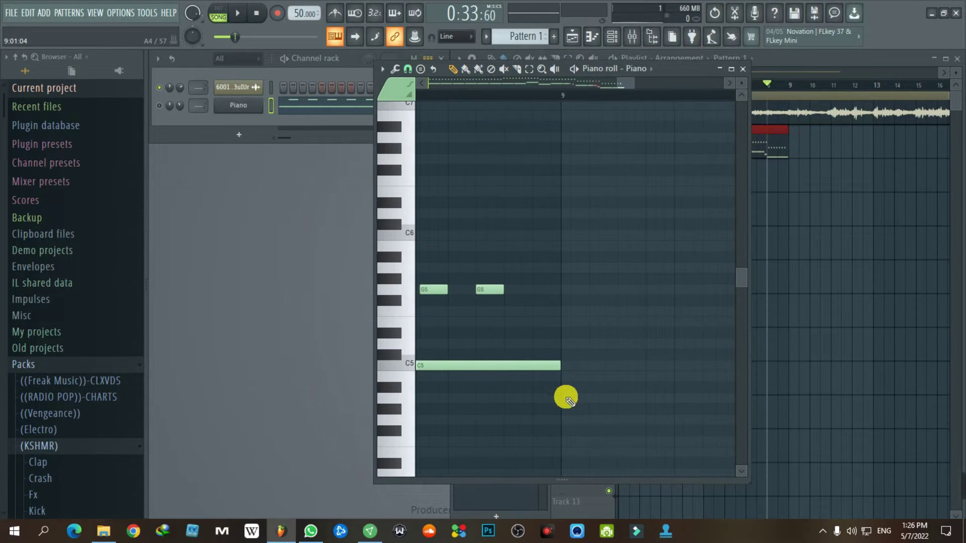
scroll(566, 399, down, 1)
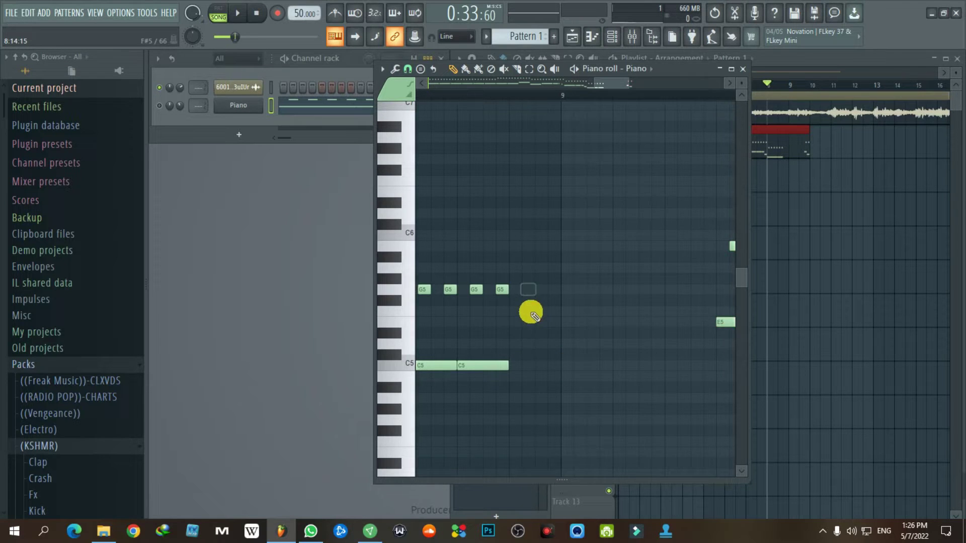
scroll(531, 313, down, 1)
Move the copied ending to the last four steps of bar 8 as C5 and B4 with G5 notes above, and play it
drag(670, 349, 533, 379)
scroll(560, 406, up, 2)
scroll(491, 396, up, 1)
ctrl+click(495, 386)
click(548, 293)
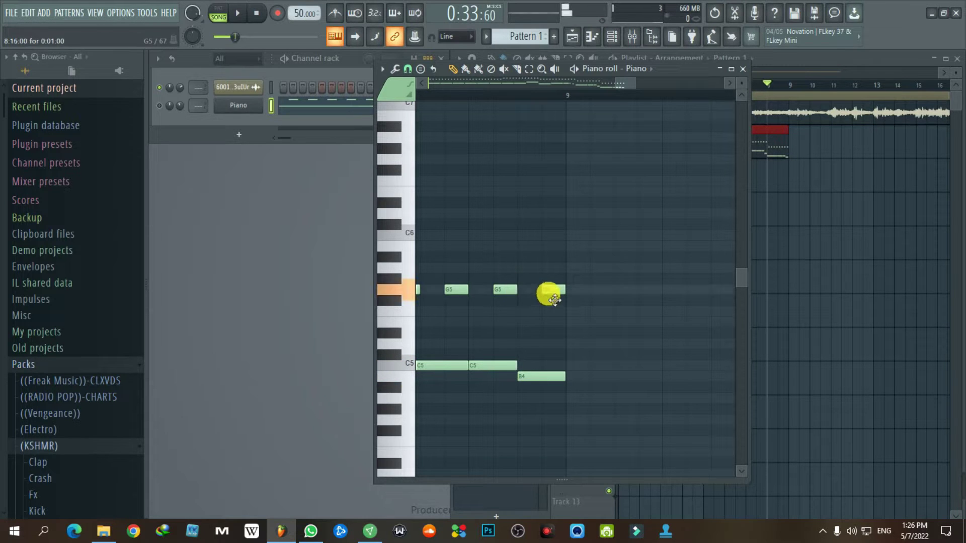
key(space)
scroll(610, 386, down, 2)
scroll(611, 386, up, 2)
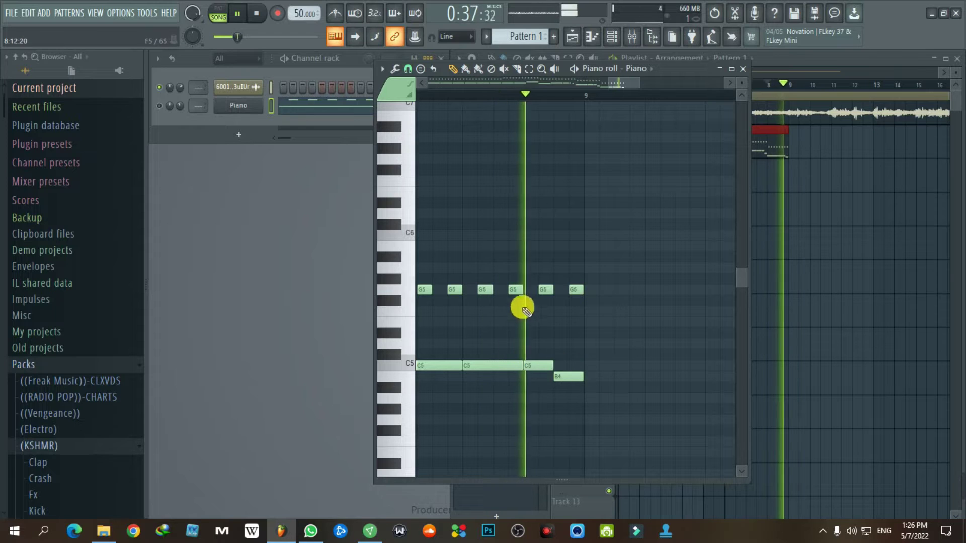
scroll(610, 388, down, 3)
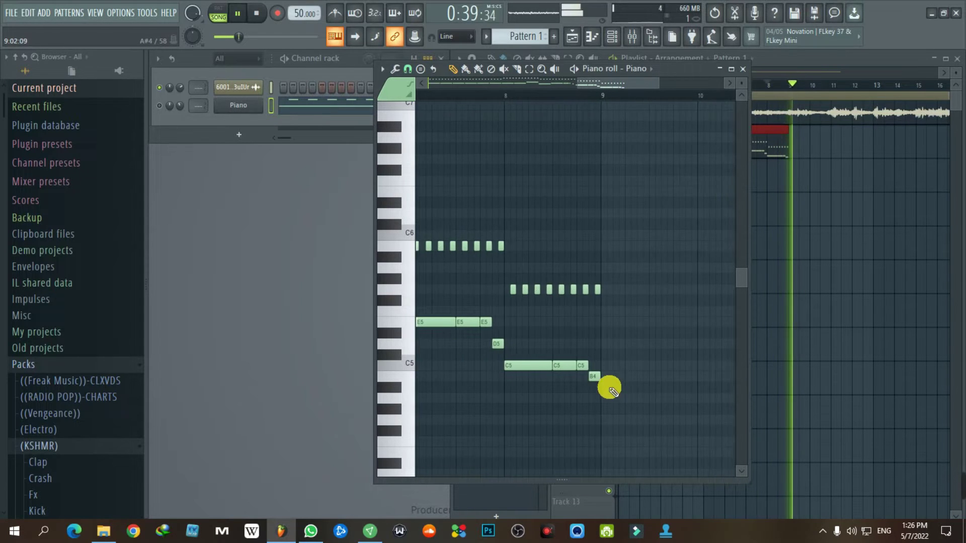
key(space)
Copy the last long G5 of bar 4 with the four short E6 notes above it and paste them into bar 9
scroll(629, 407, down, 2)
scroll(635, 413, up, 3)
scroll(577, 395, down, 6)
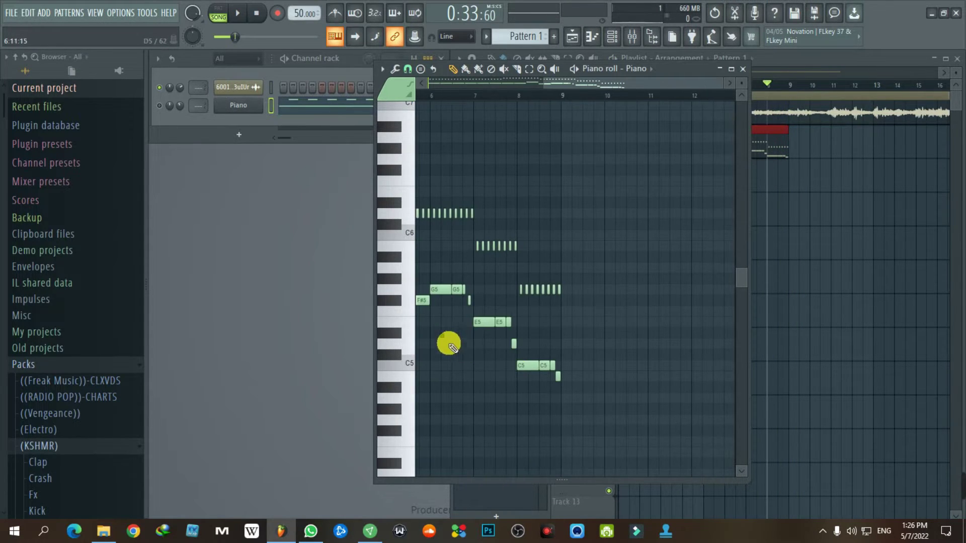
scroll(486, 347, up, 4)
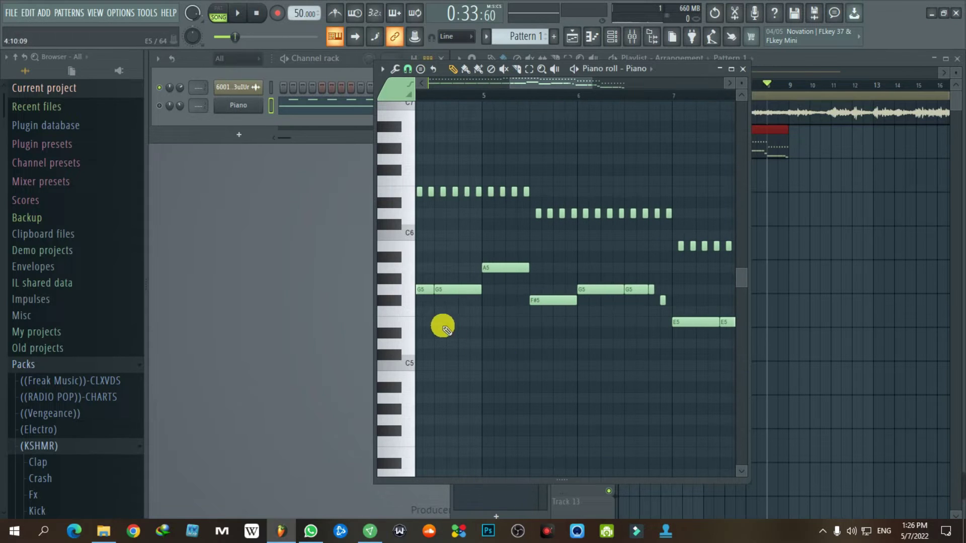
drag(477, 334, 438, 173)
scroll(483, 362, down, 4)
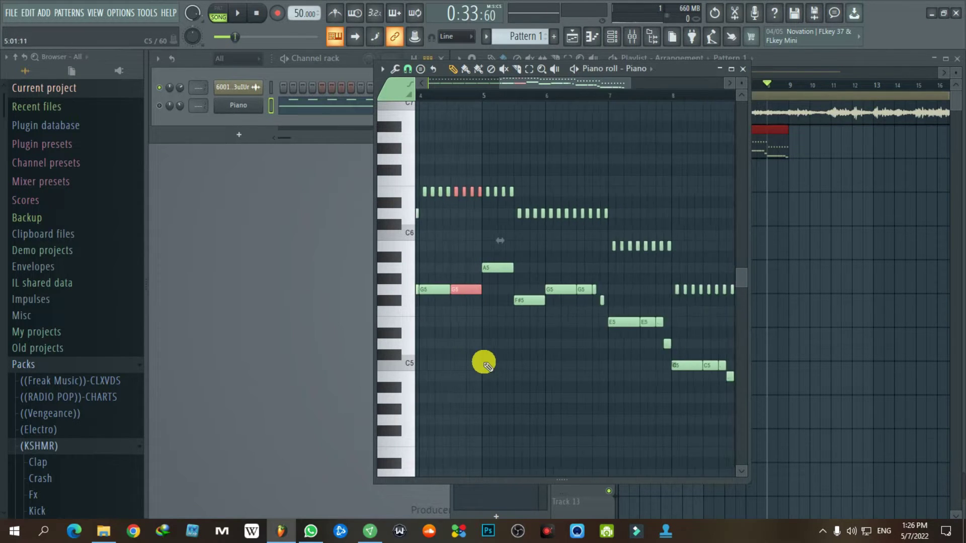
scroll(649, 411, up, 6)
key(ctrl+v)
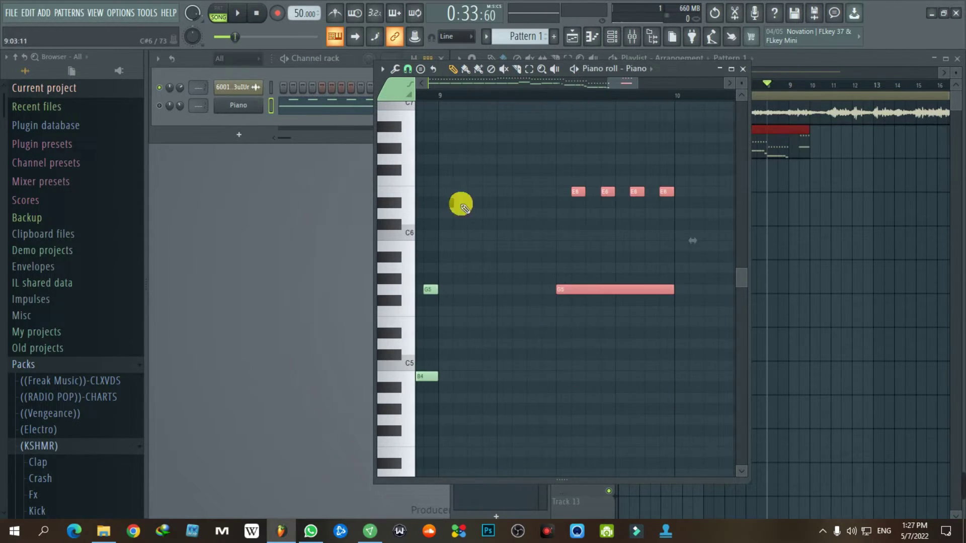
Move the pasted notes to the start of bar 9, transposed to A4 with F#5 notes above, and play them
click(437, 98)
drag(587, 282, 418, 405)
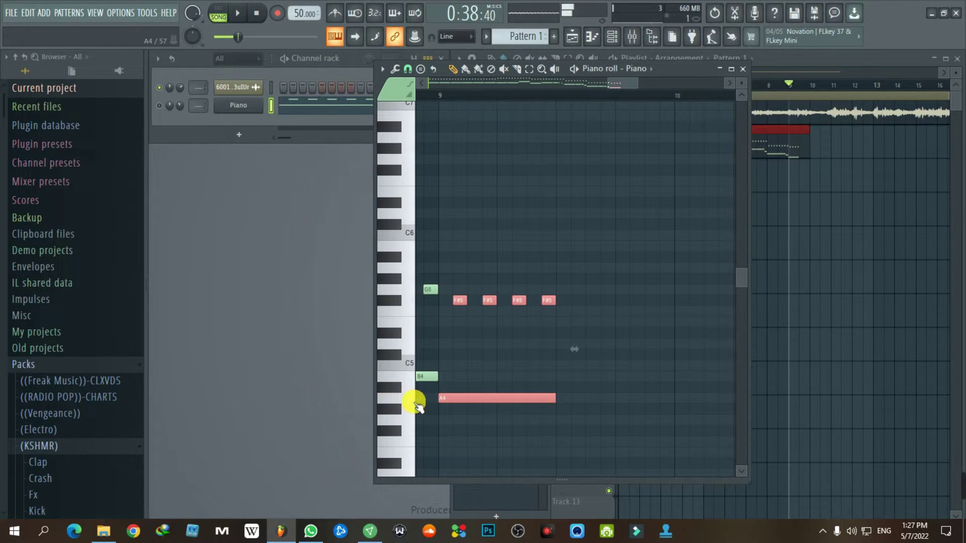
click(461, 302)
mouse_move(466, 309)
mouse_down()
mouse_move(517, 300)
mouse_move(488, 312)
mouse_move(457, 309)
mouse_move(472, 305)
mouse_move(461, 294)
mouse_up()
key(space)
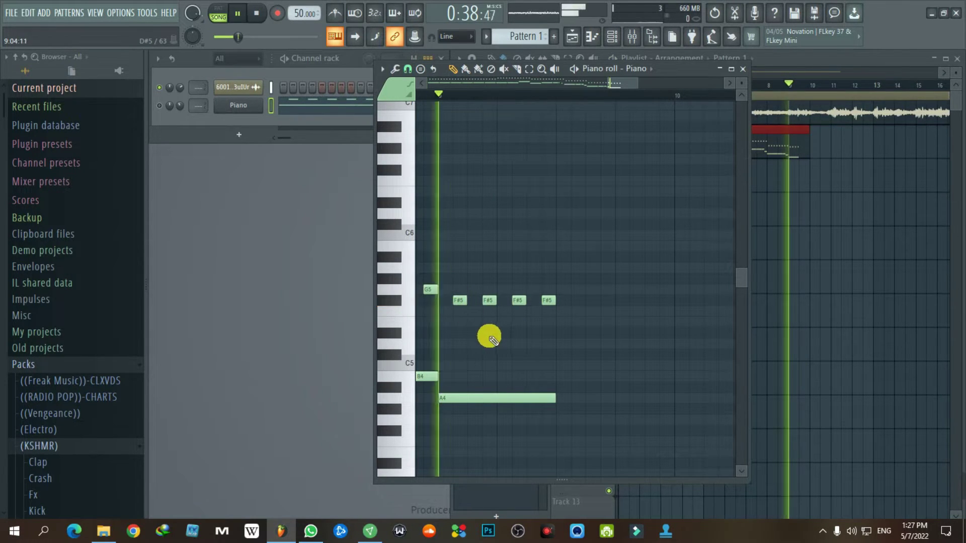
key(space)
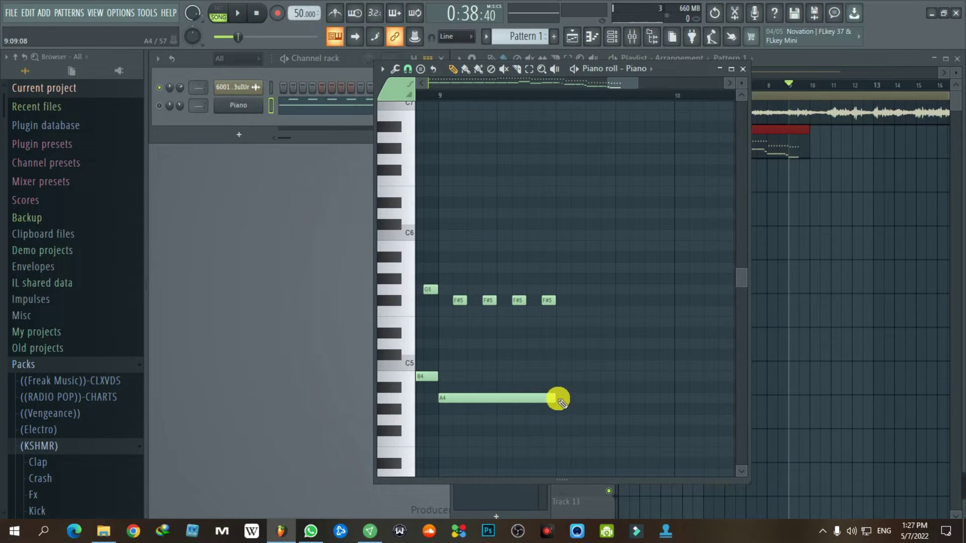
Shorten the bar 9 A4 to four grid steps, followed by a four-step G4 and an F#4 reaching the bar's end
click(498, 420)
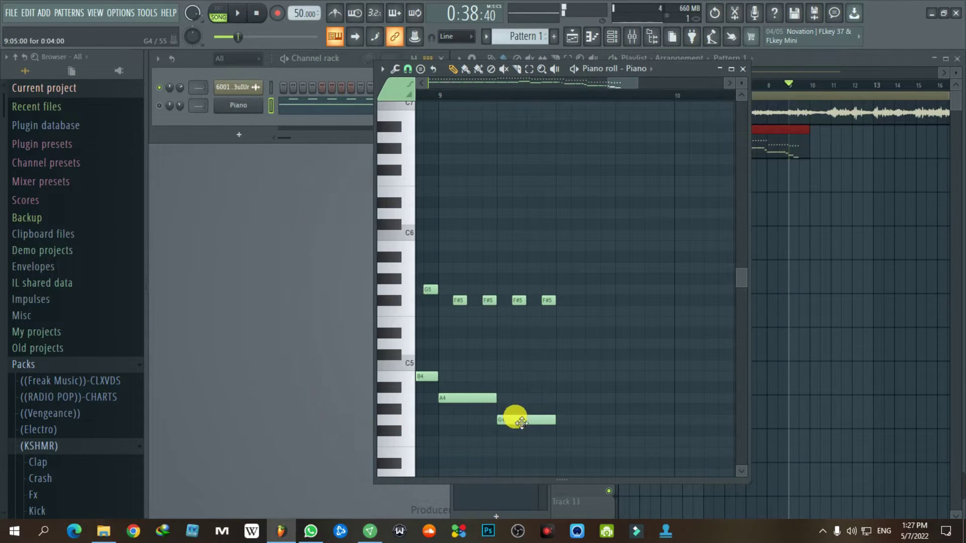
key(space)
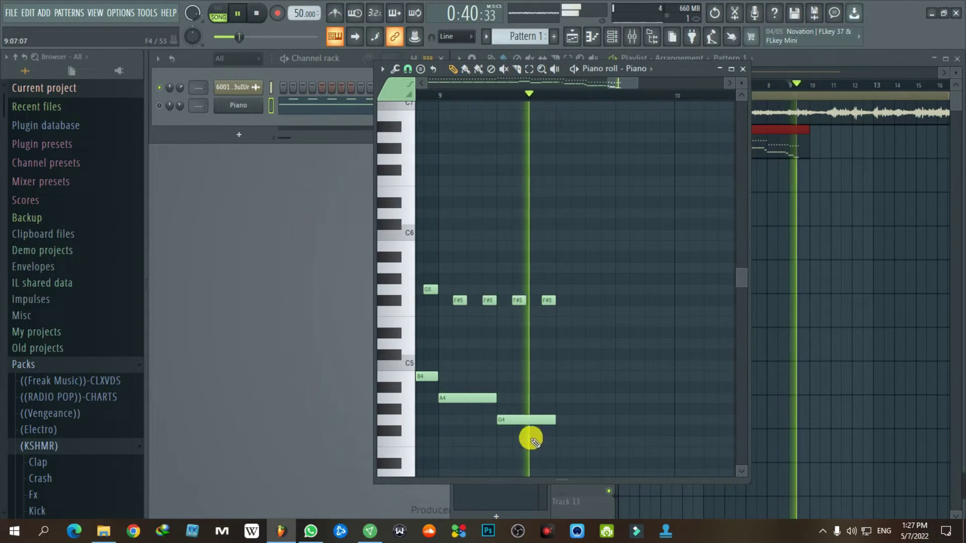
key(space)
click(562, 432)
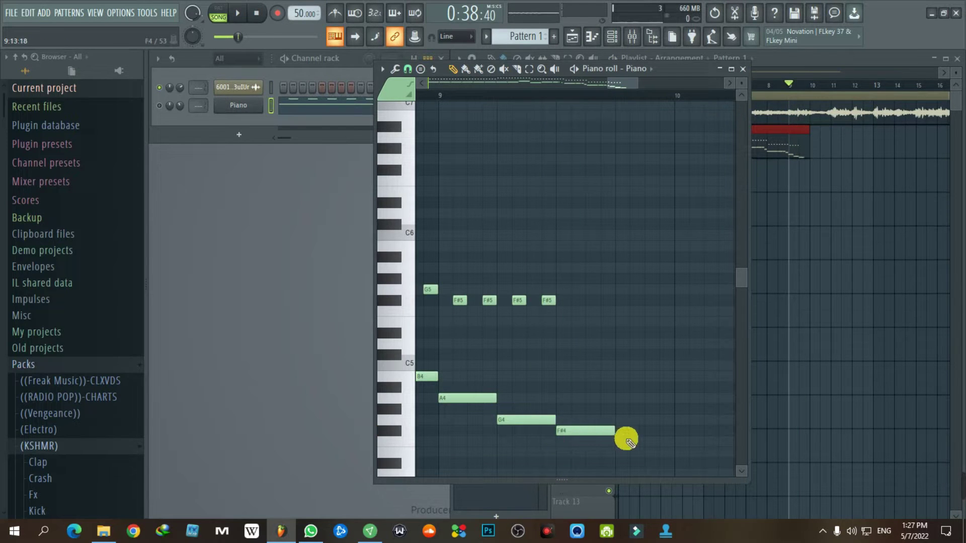
key(space)
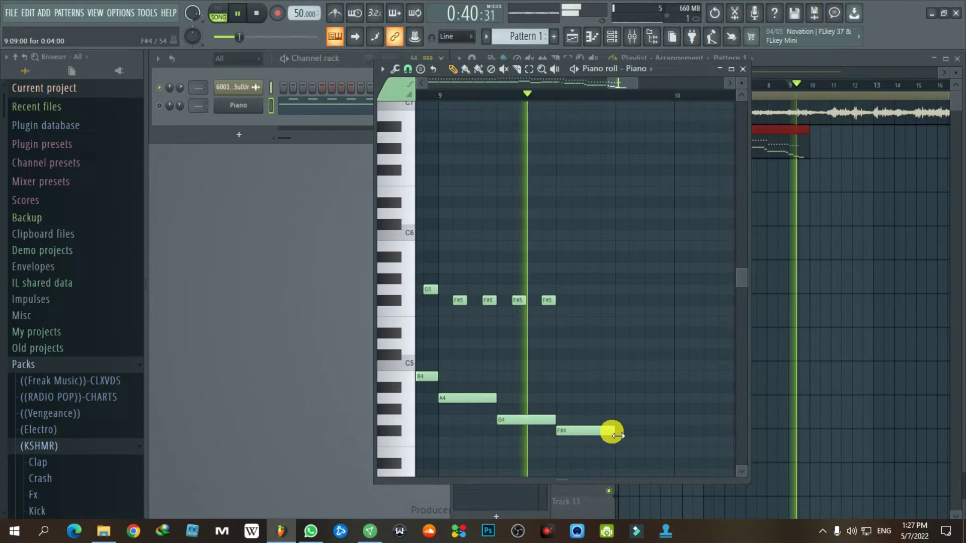
drag(614, 434, 675, 442)
key(space)
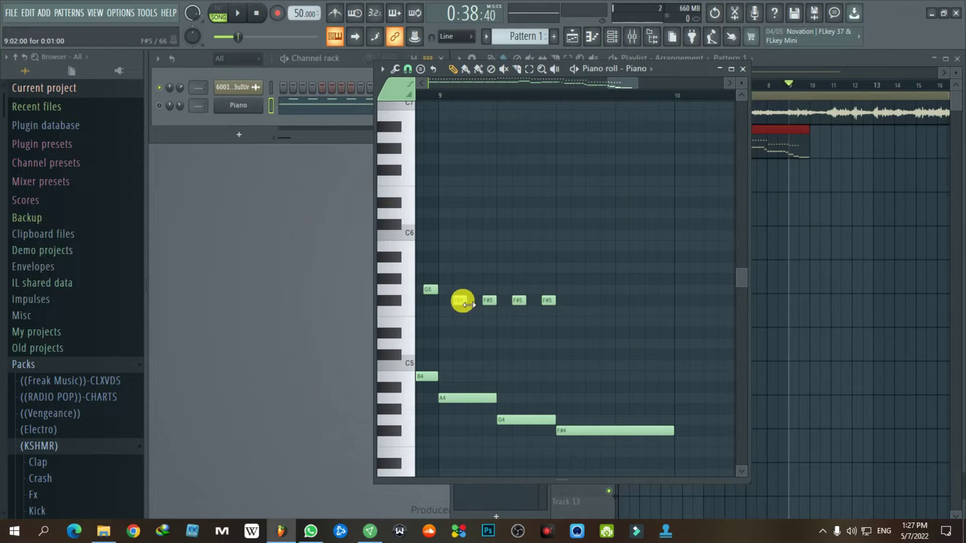
Raise the first two short F#5 notes in bar 9 to A5 and play them against the song
key(space)
key(space)
drag(464, 297, 465, 266)
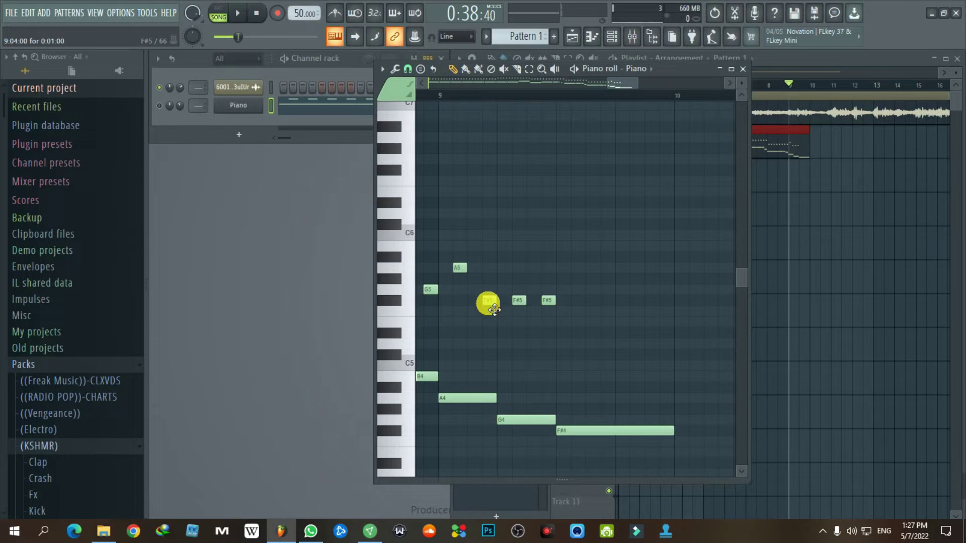
drag(493, 308, 486, 266)
key(space)
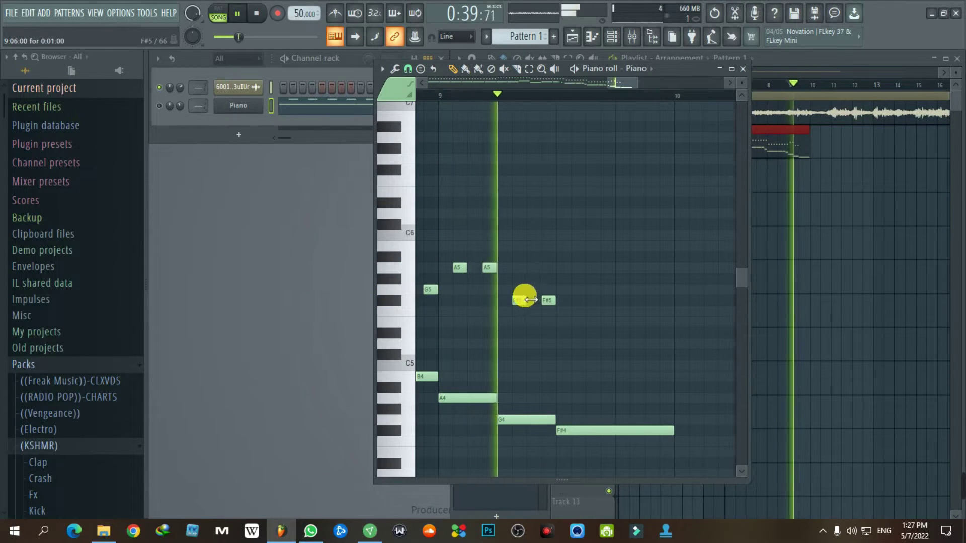
key(space)
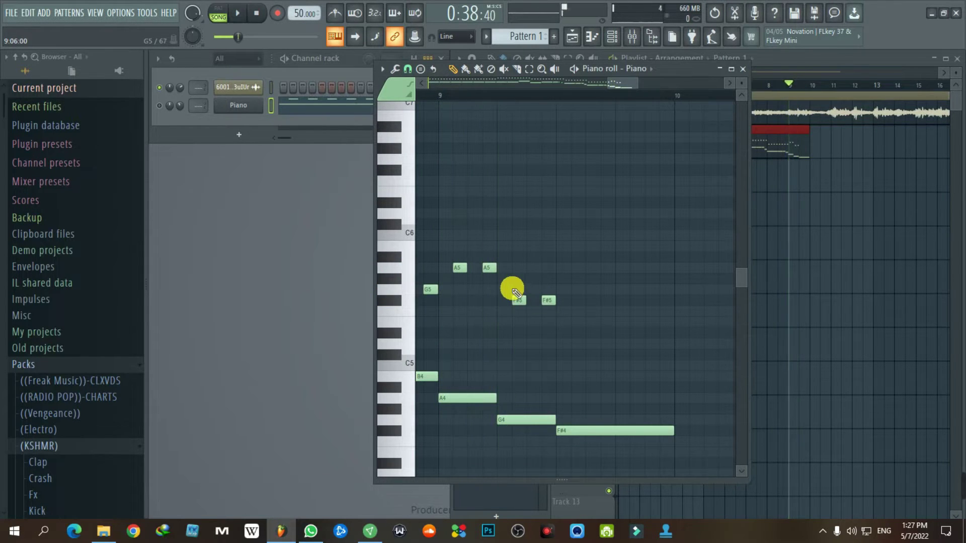
Replace the F#5 notes above the G4 with G5s, add short F#5 and D5 pairs above the F#4, and play bar 9
click(576, 301)
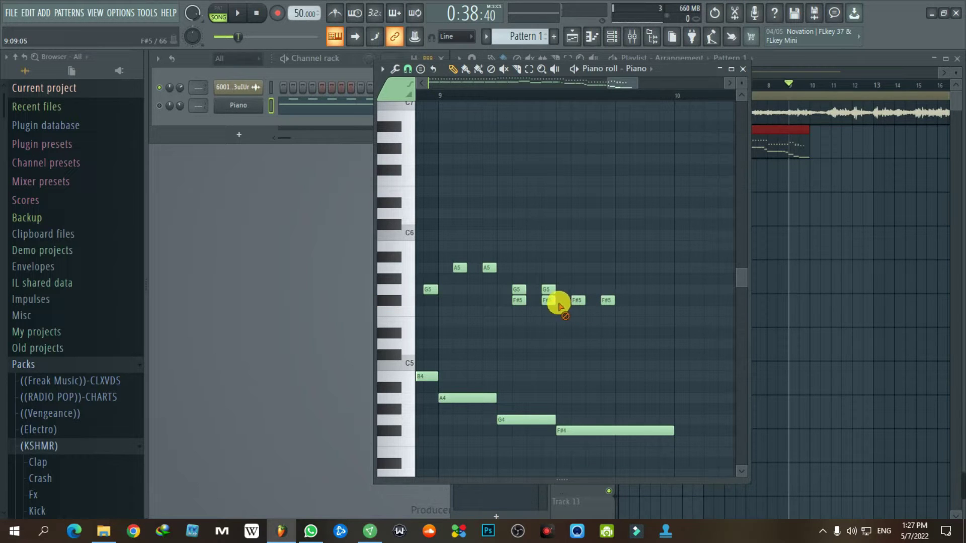
drag(633, 340, 629, 344)
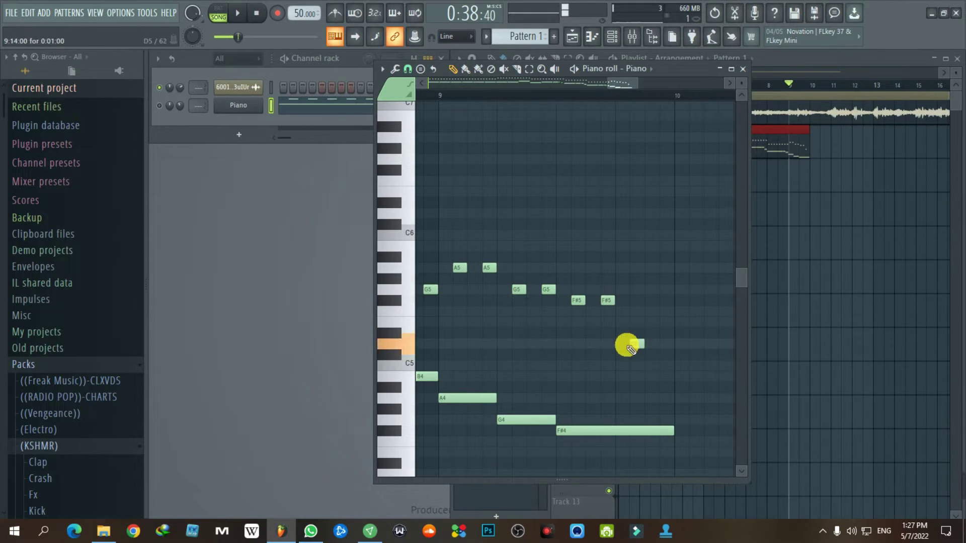
click(663, 345)
key(space)
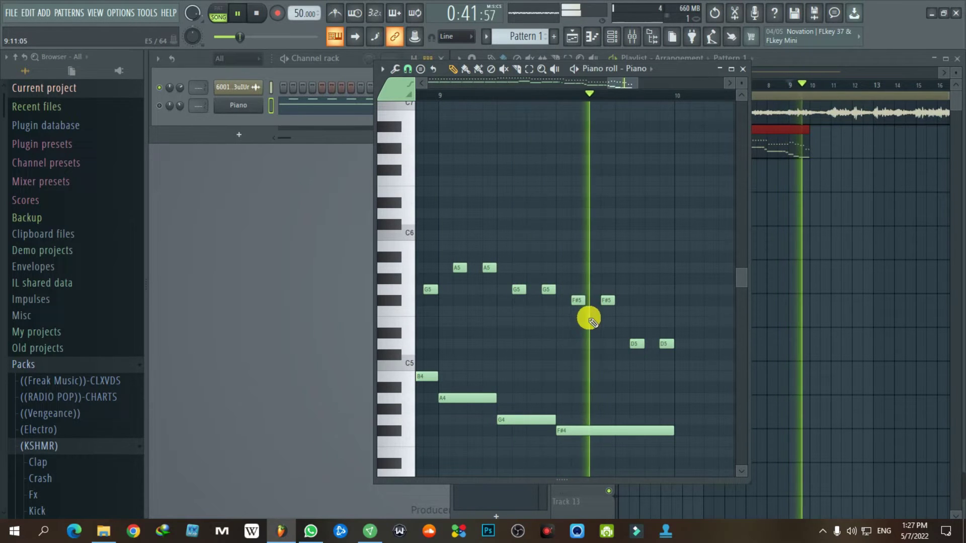
scroll(569, 366, down, 1)
scroll(569, 368, down, 4)
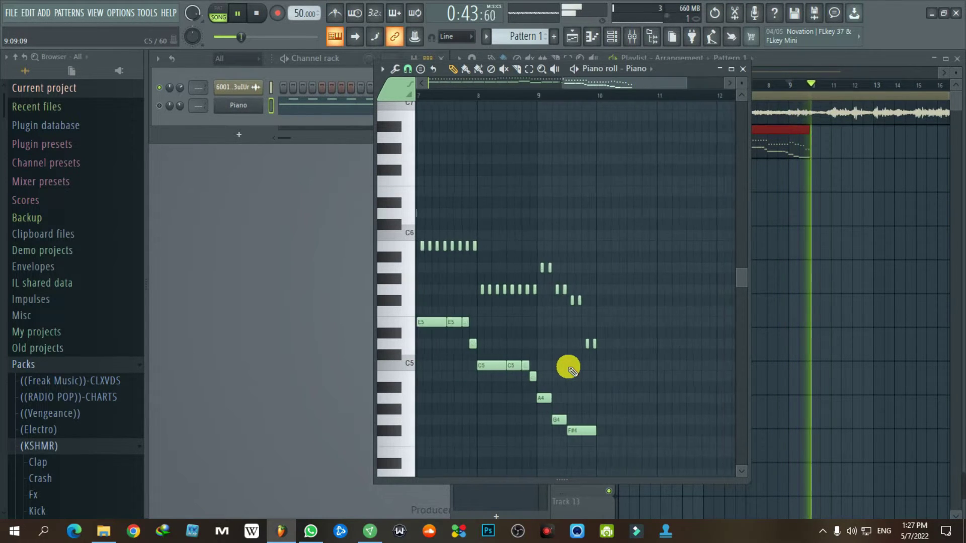
key(space)
Copy the G5 and D6 notes of bar 1 into bar 10 and close the piano roll
click(410, 294)
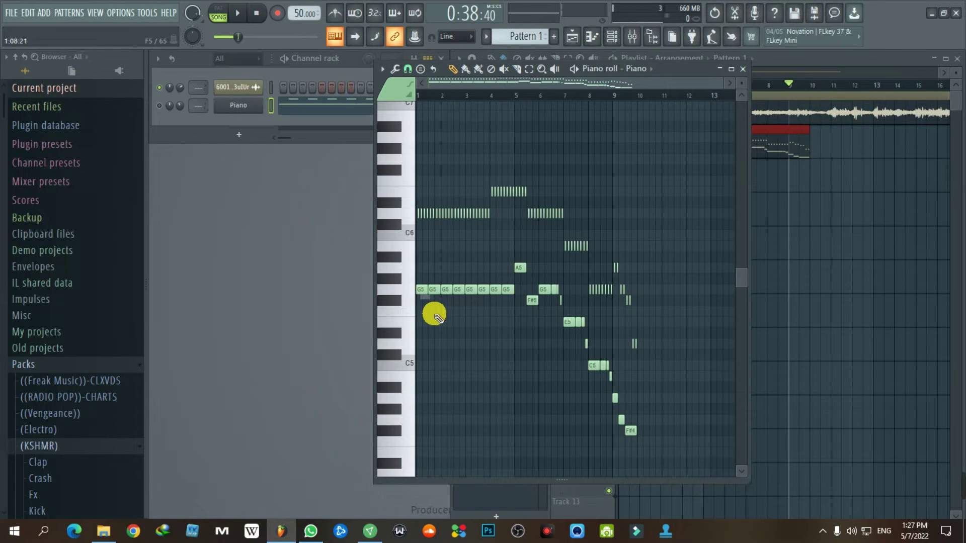
drag(437, 315, 372, 168)
scroll(663, 413, up, 4)
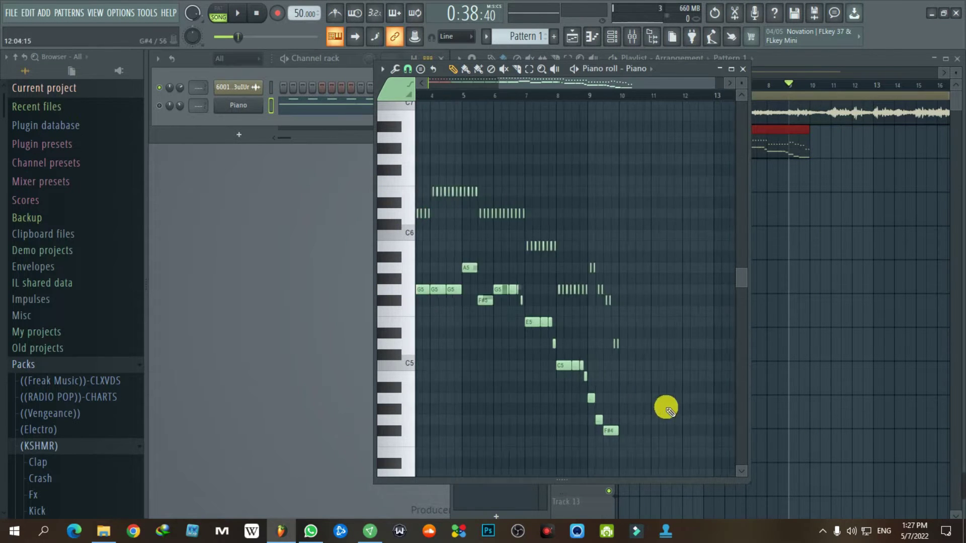
key(F7)
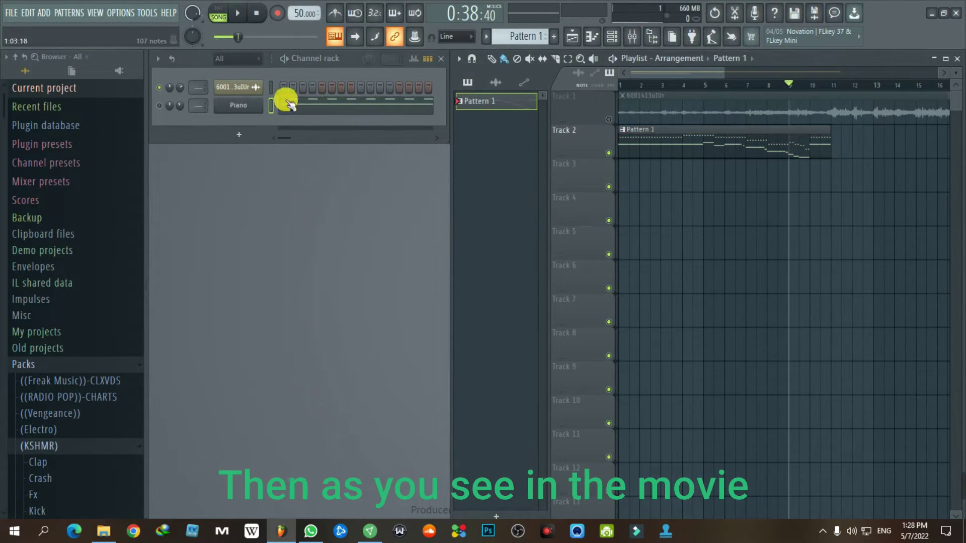
Play the song from the start and route the Piano channel to mixer track 5
click(260, 18)
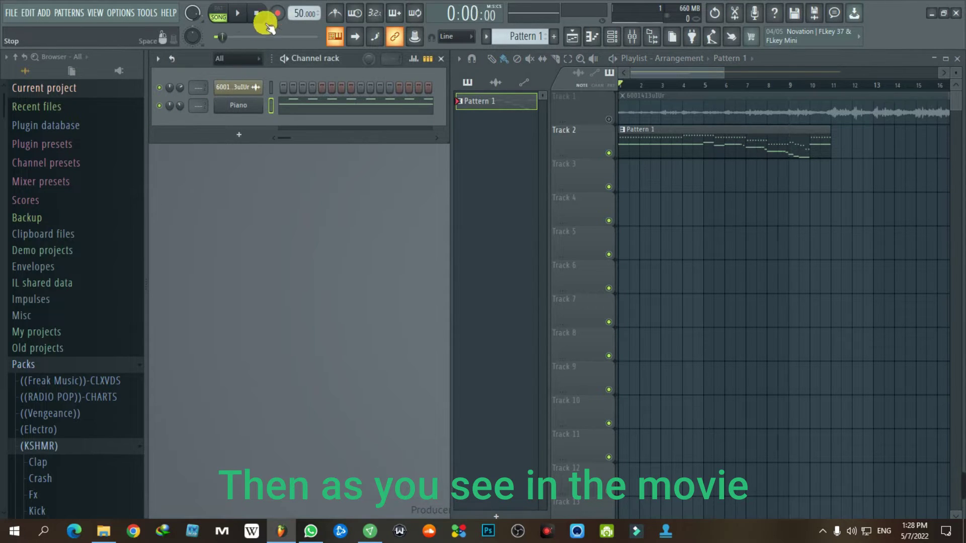
key(space)
drag(179, 105, 202, 100)
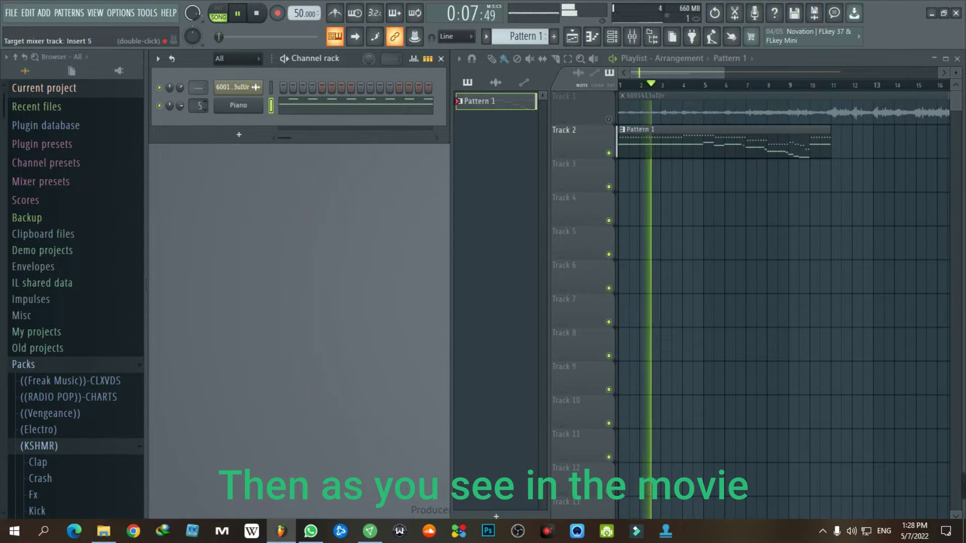
Open the mixer and rename the Insert 5 track to Piano
click(632, 36)
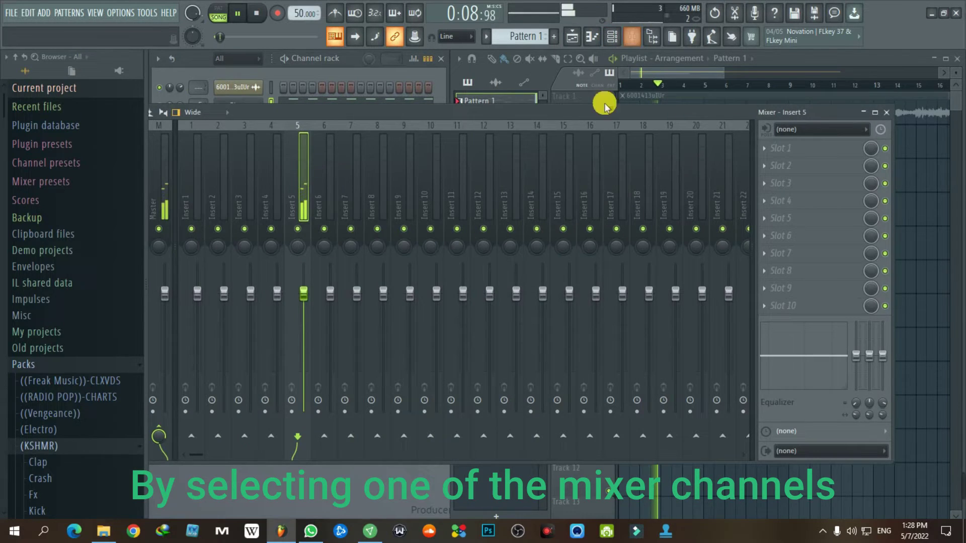
right_click(300, 179)
click(352, 131)
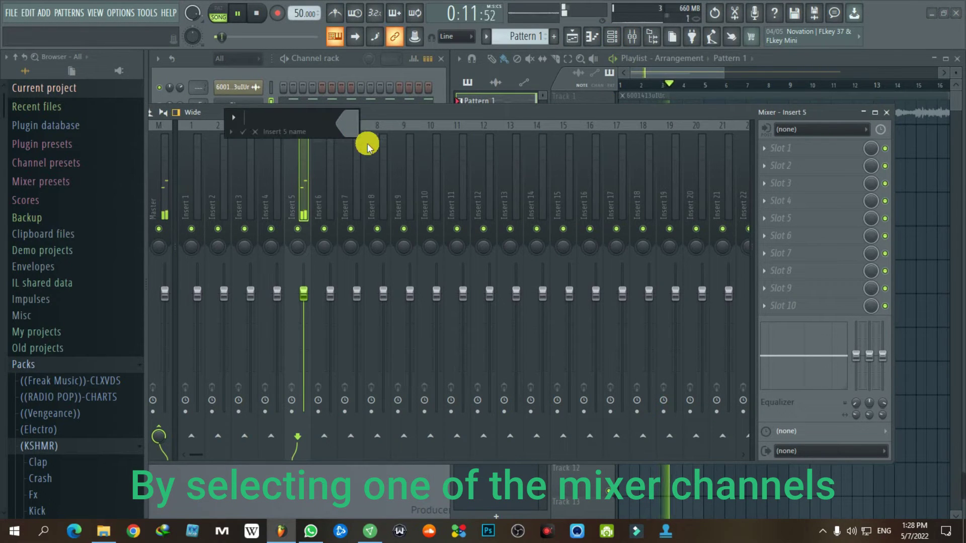
text(Piano)
key(Return)
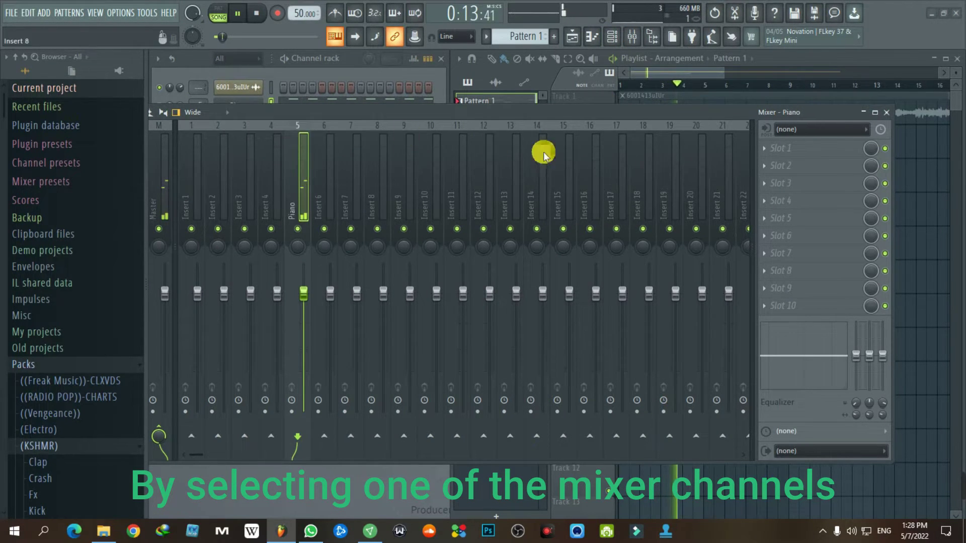
Load Fruity Reeverb in the Piano track's first effect slot with 3.0 sec decay, 5 ms predelay, 715 Hz low cut and a raised high cut
click(766, 148)
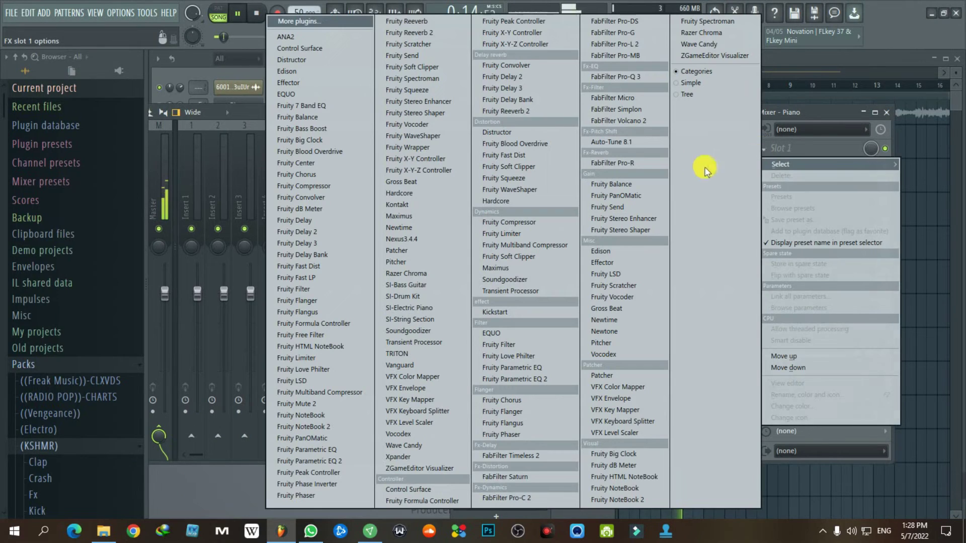
click(408, 21)
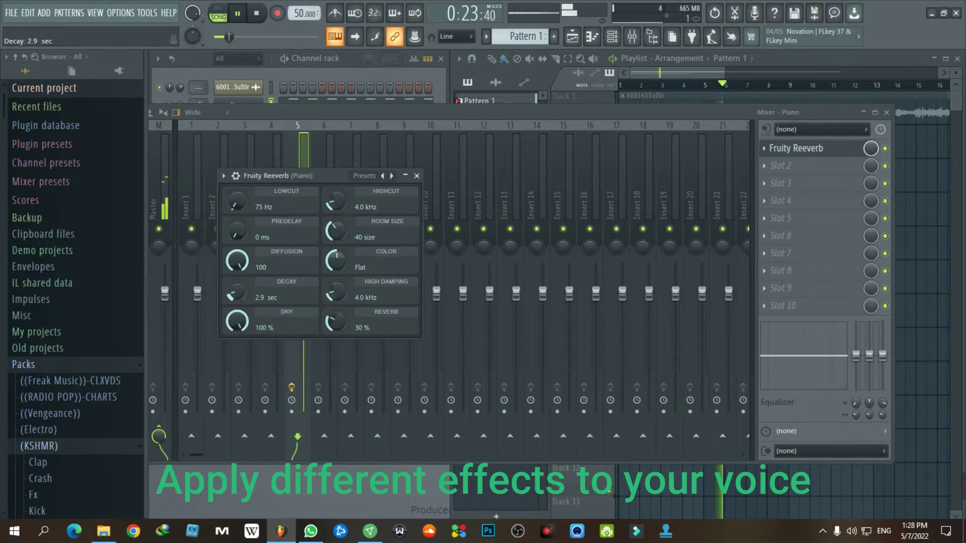
drag(243, 303, 257, 306)
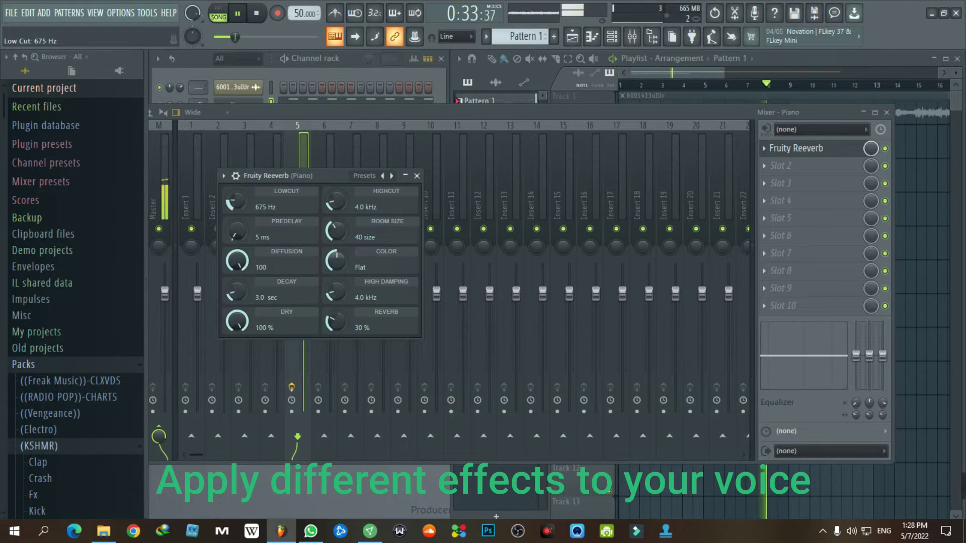
drag(236, 201, 236, 199)
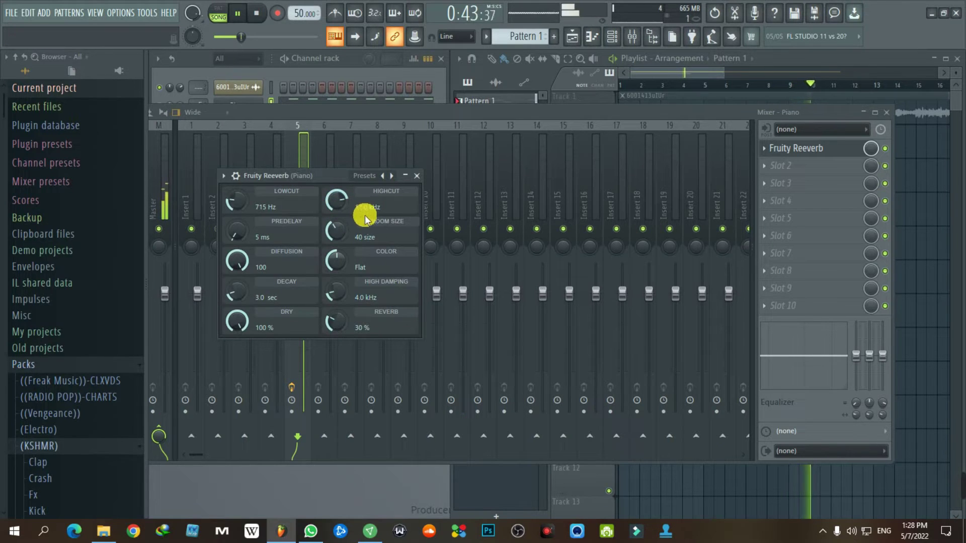
click(418, 176)
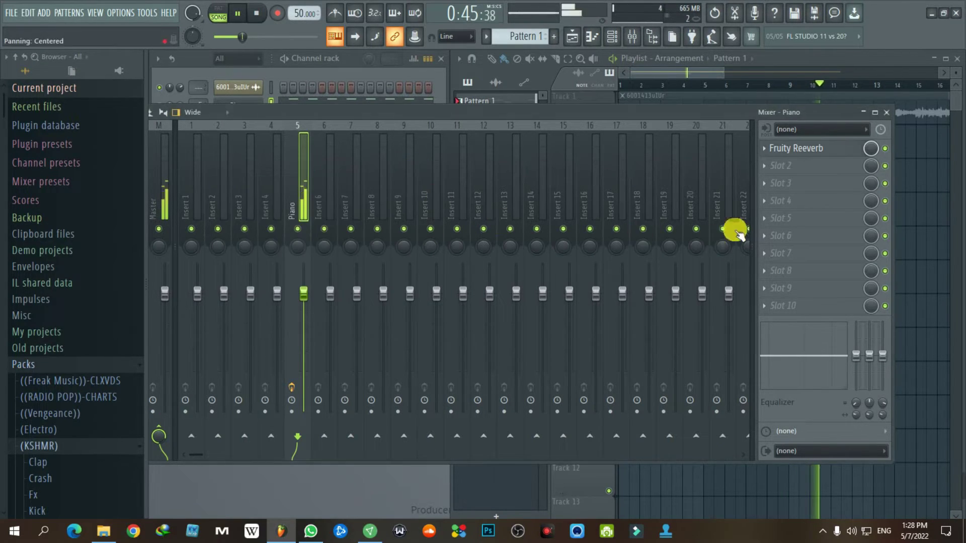
Load Fruity Delay 3 in the second effect slot, set it to Ping pong with 13.8% output wet, and close the mixer
click(770, 165)
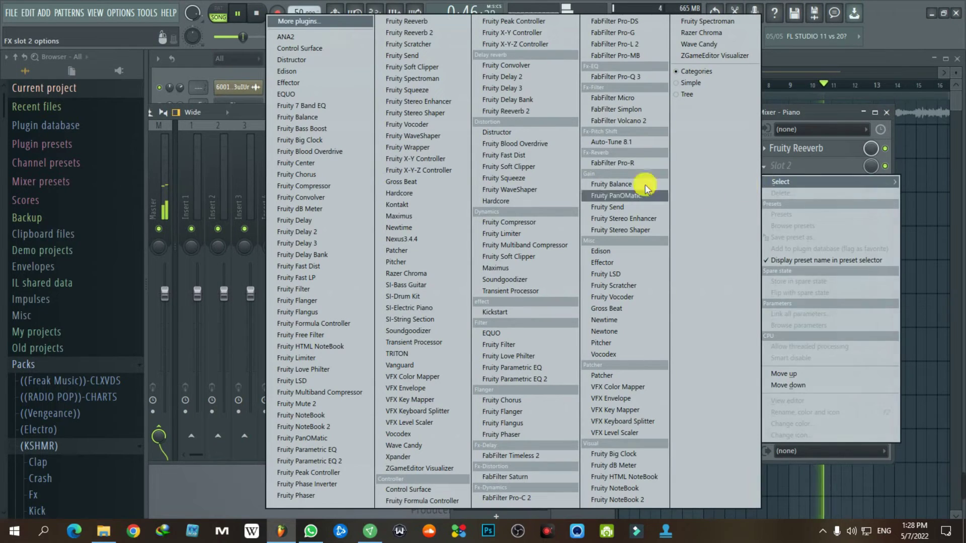
click(498, 88)
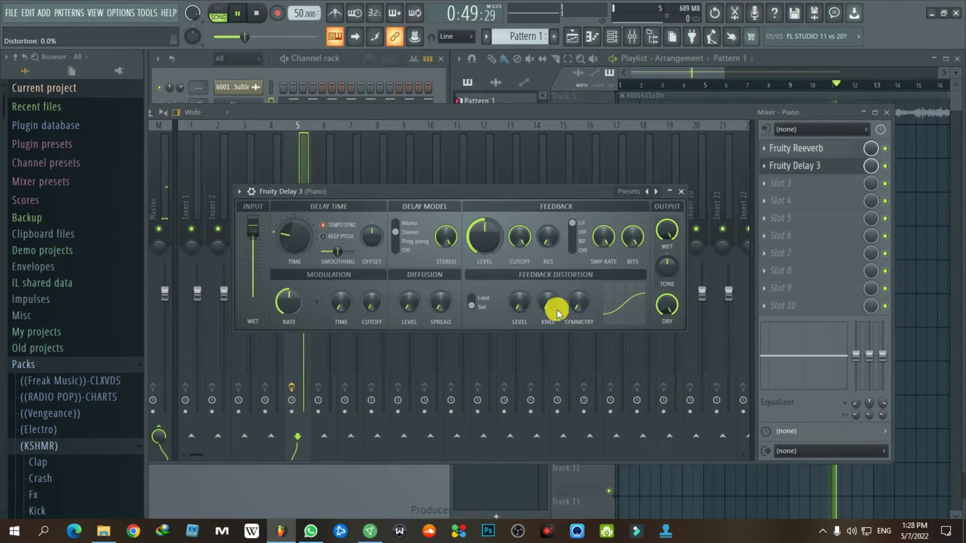
key(space)
key(space)
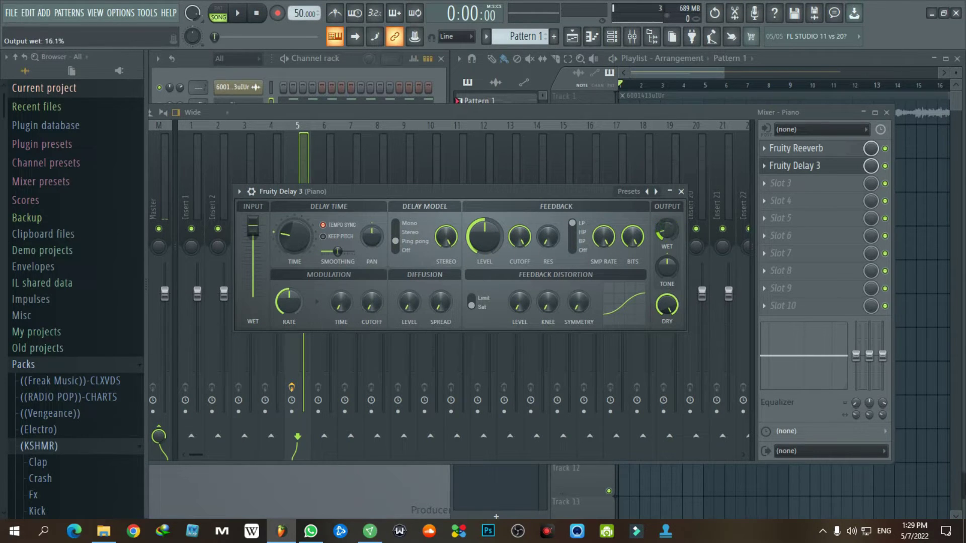
key(space)
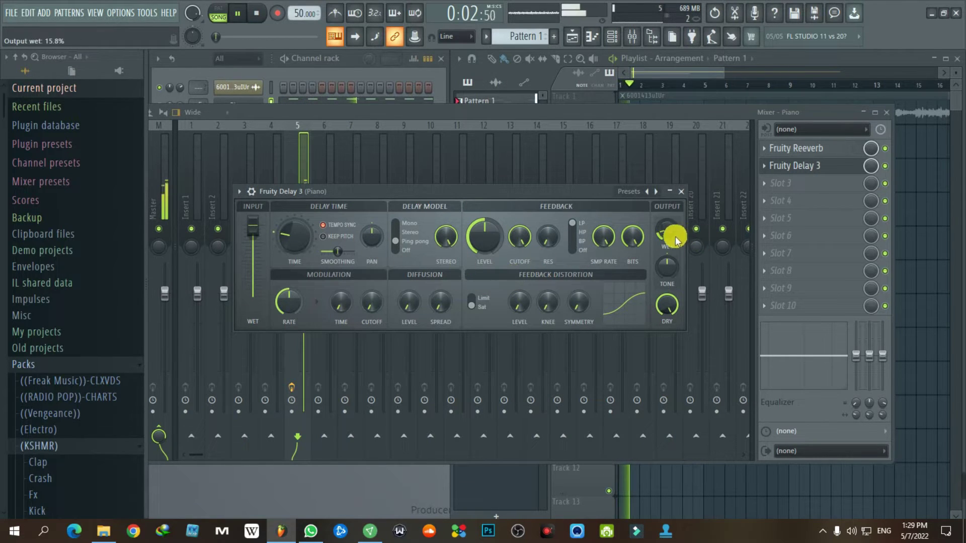
drag(669, 229, 669, 233)
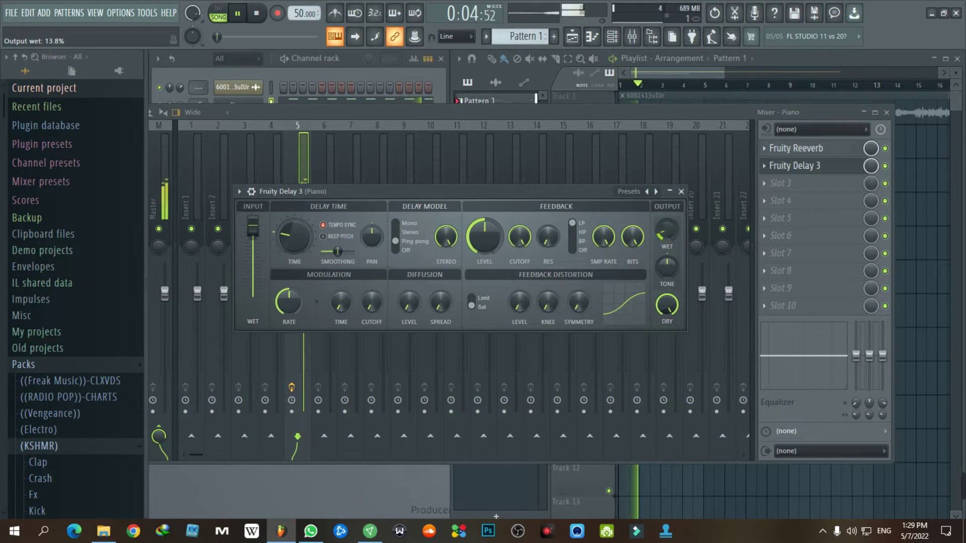
click(681, 192)
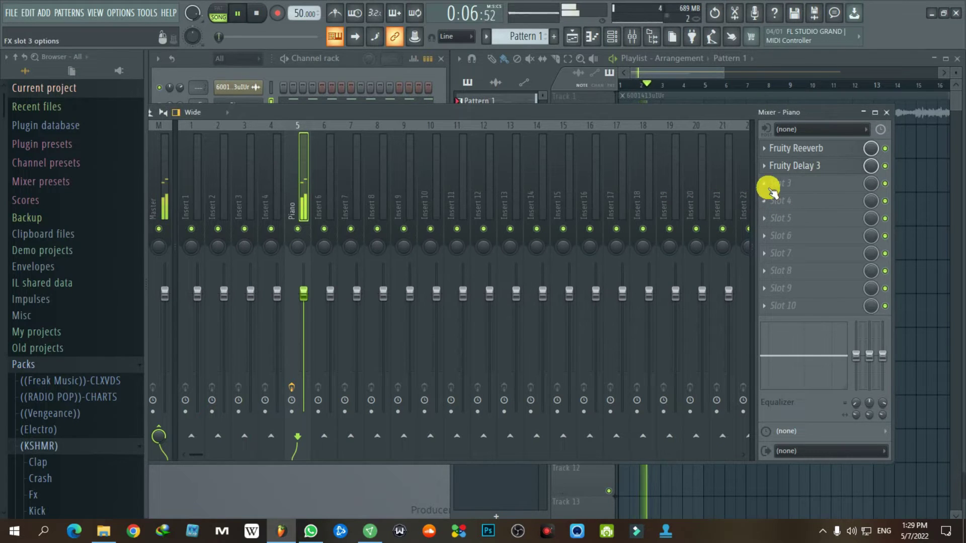
click(887, 112)
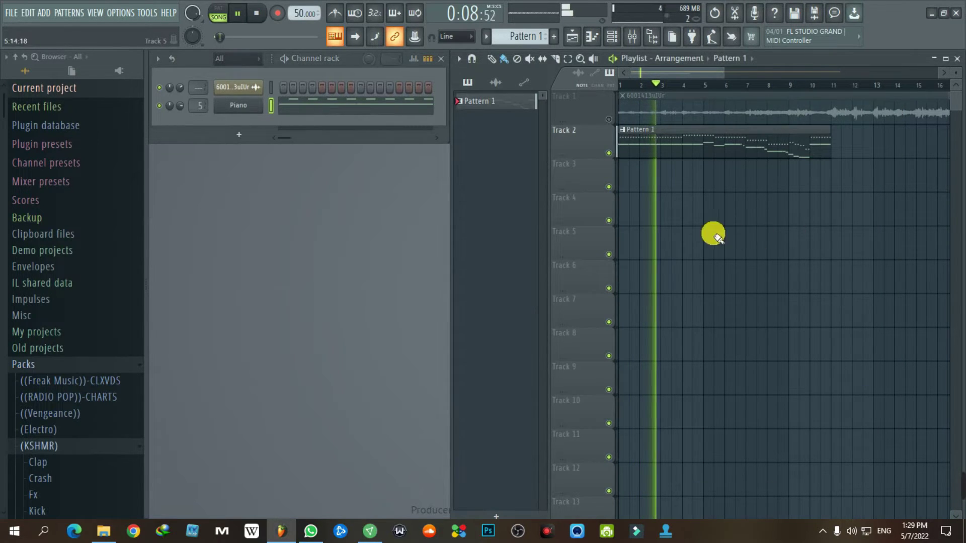
key(space)
Rename Pattern 1 to Piano and create a second pattern also named Piano
right_click(497, 105)
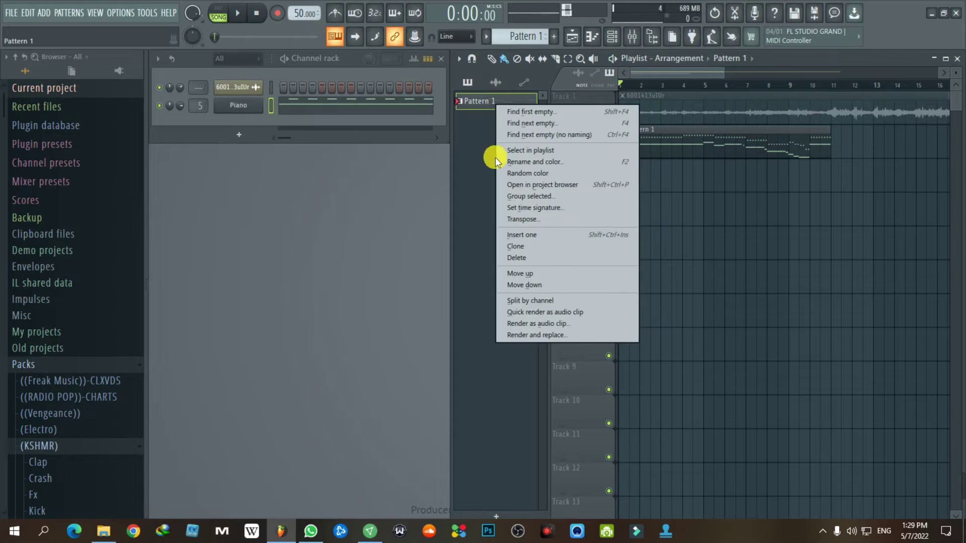
click(519, 162)
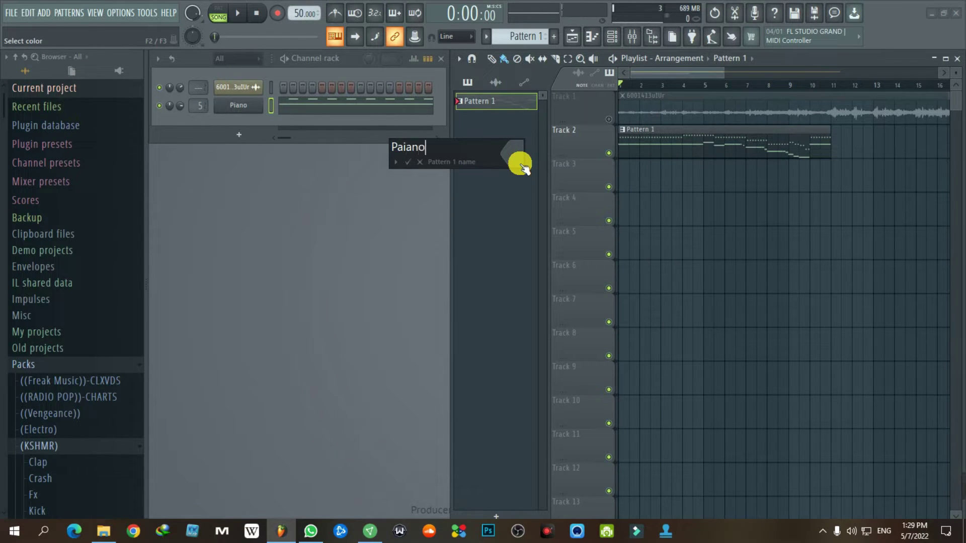
text(Piano)
key(Return)
click(496, 517)
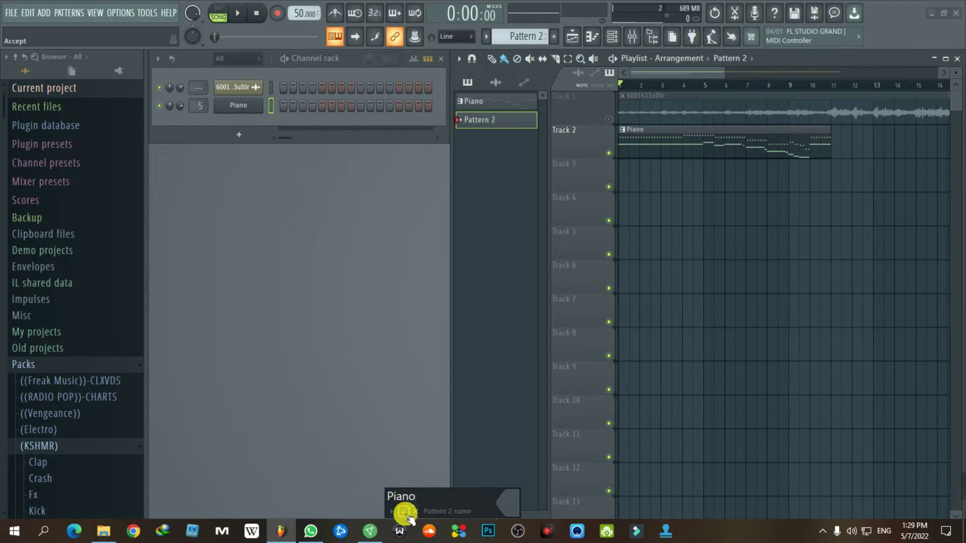
click(405, 514)
Clone the Piano channel, close its Kontakt window and rename the clone Piano
right_click(234, 108)
click(273, 210)
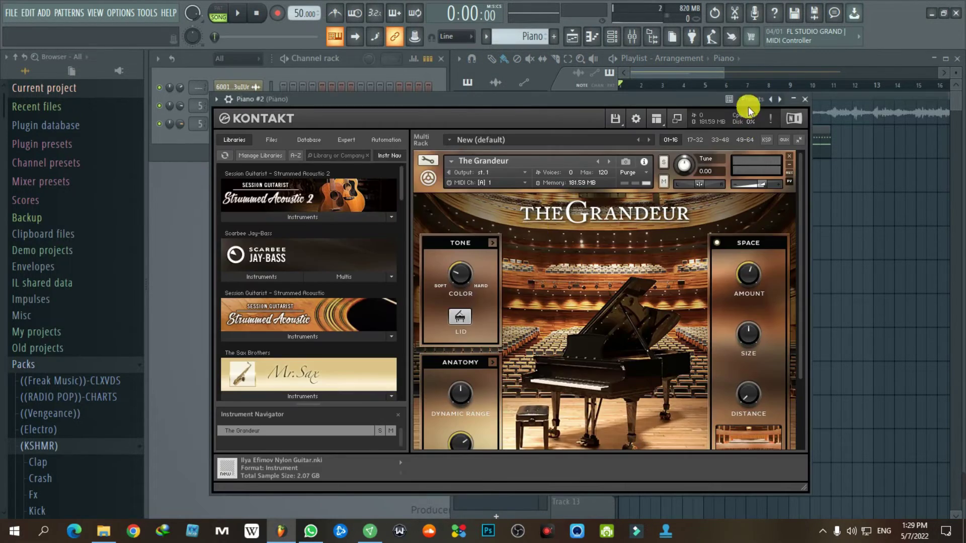
click(806, 99)
right_click(262, 120)
click(292, 153)
click(226, 134)
key(BackSpace)
key(BackSpace)
key(BackSpace)
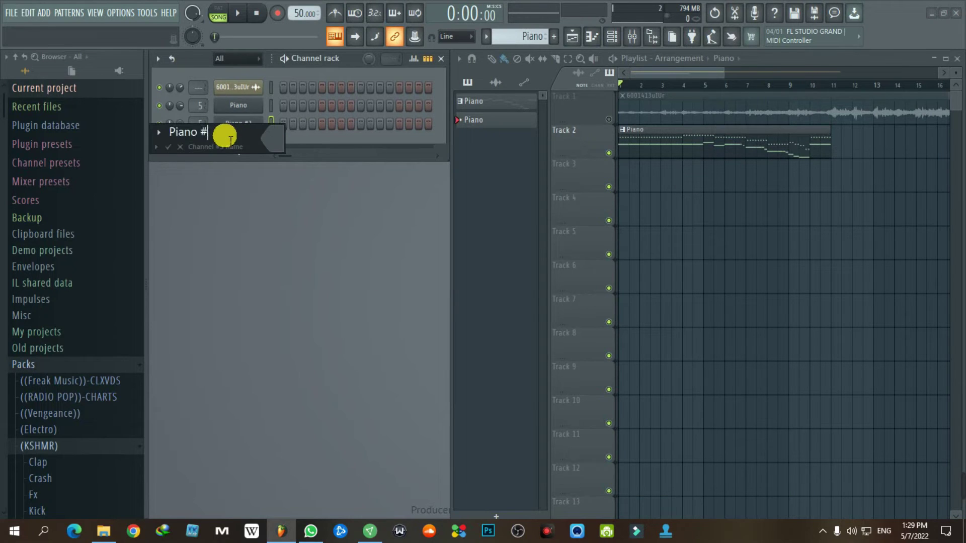
key(Return)
right_click(237, 125)
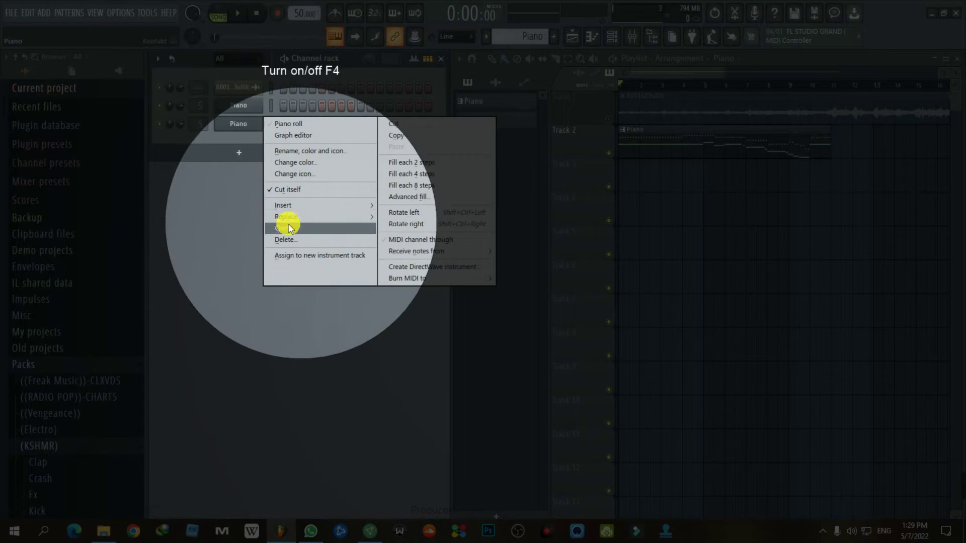
click(291, 230)
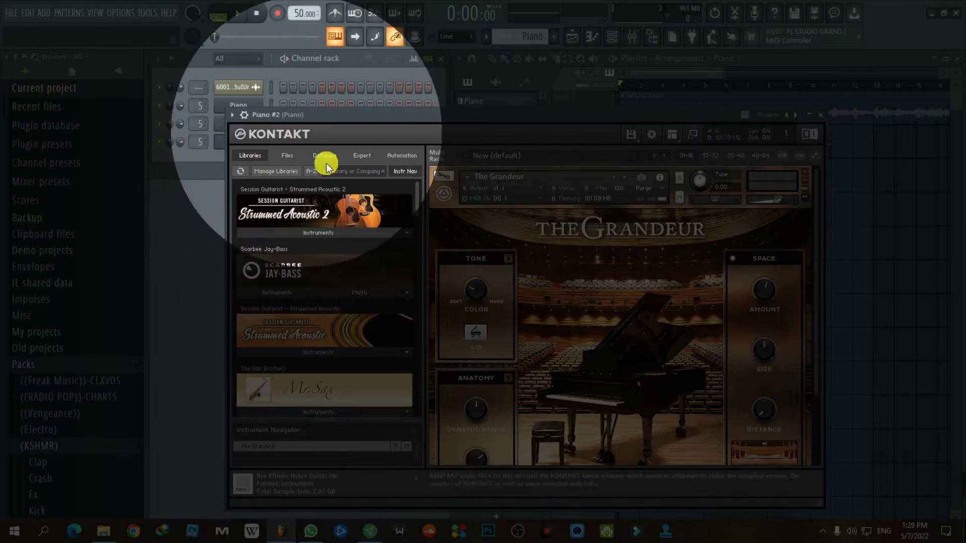
click(820, 115)
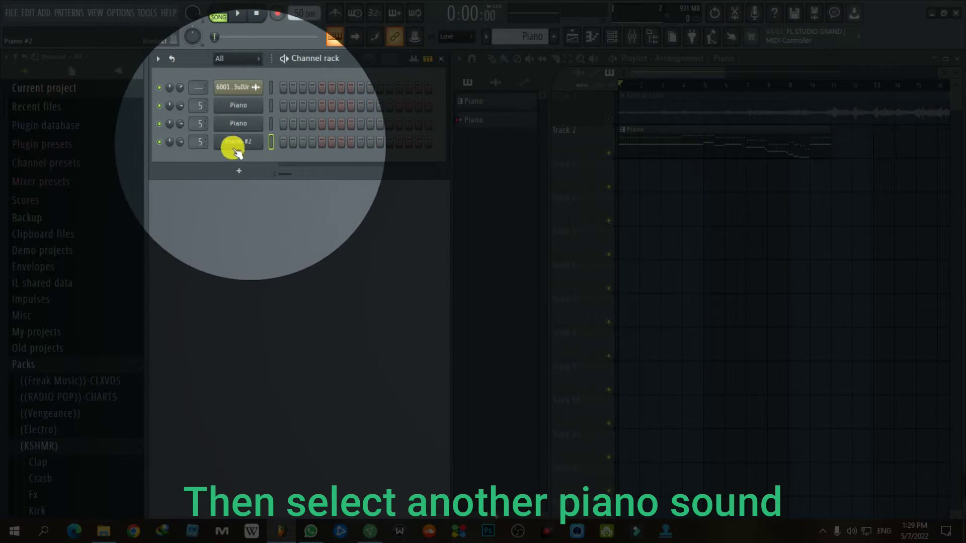
right_click(237, 141)
click(292, 258)
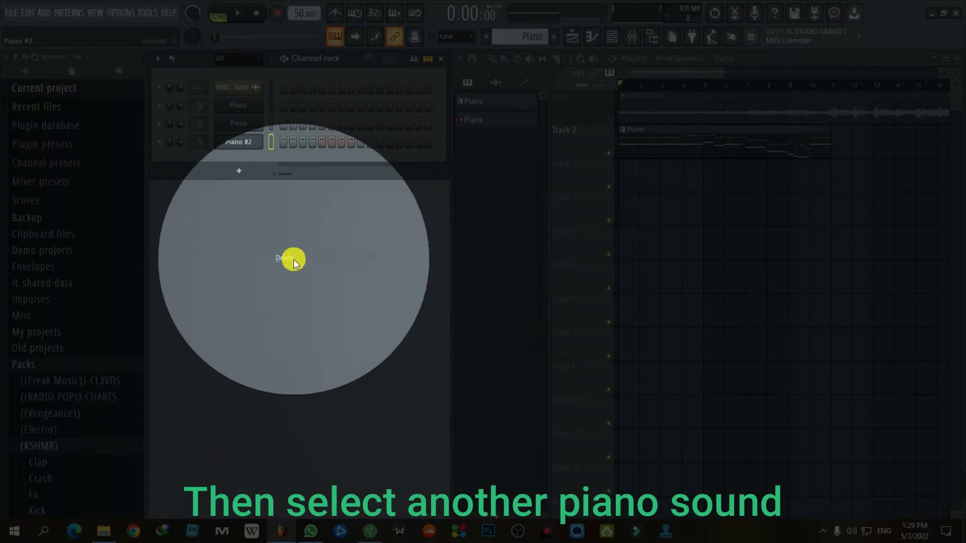
click(534, 308)
Open the cloned Piano channel's piano roll and place a one-step B5 note at the start of bar 1
right_click(261, 121)
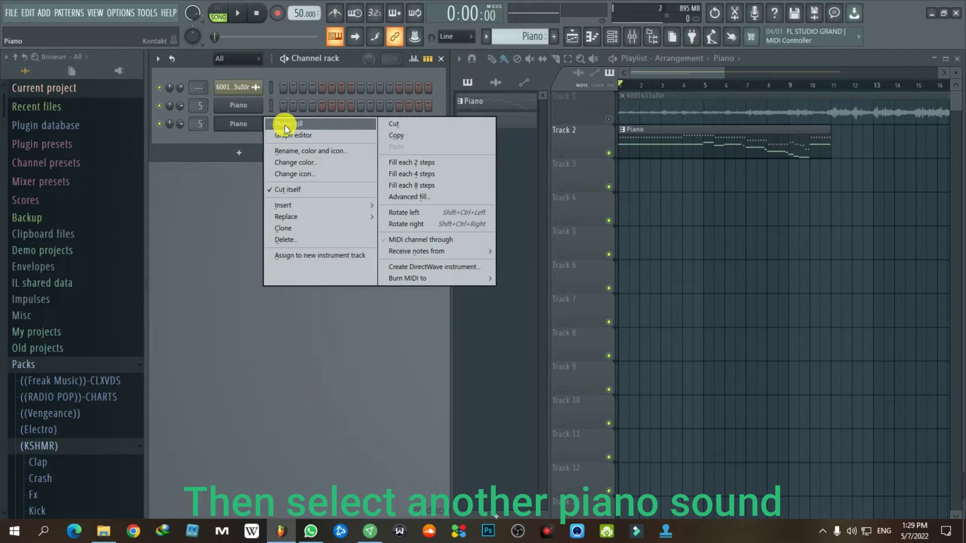
click(292, 132)
click(405, 236)
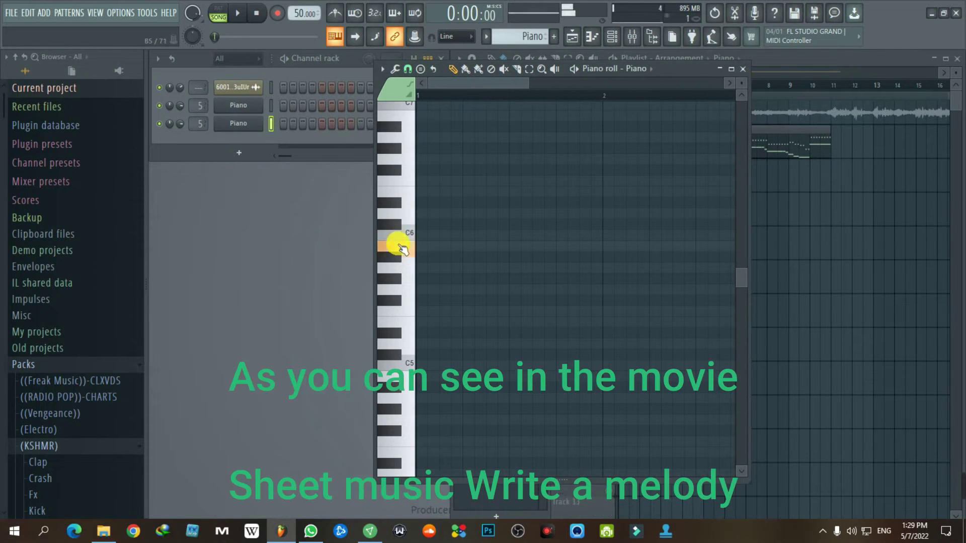
click(422, 246)
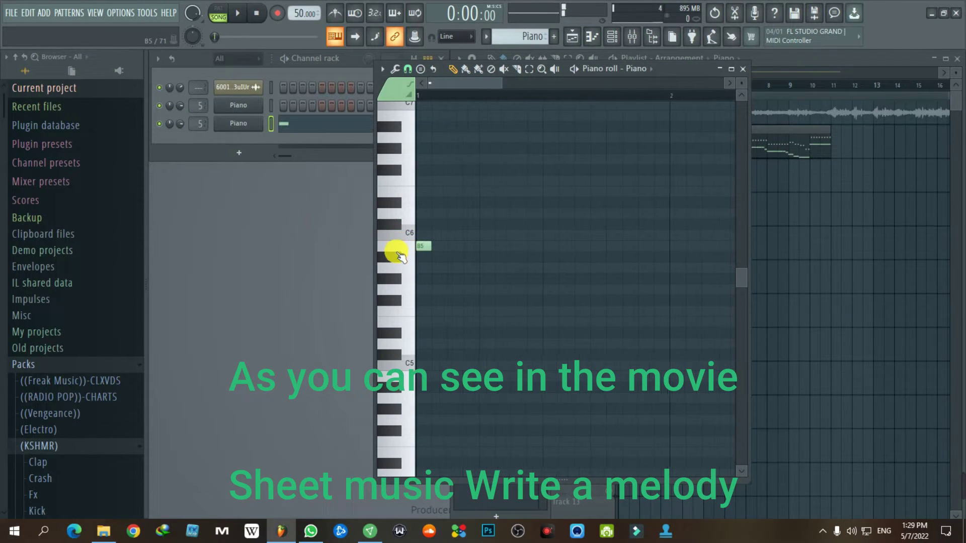
mouse_move(428, 254)
mouse_down()
mouse_move(471, 253)
mouse_move(444, 247)
mouse_up()
Switch playback to pattern mode, add a one-step C6 and two one-step D6 notes after the B5, and play them
click(230, 14)
click(444, 235)
click(463, 214)
key(space)
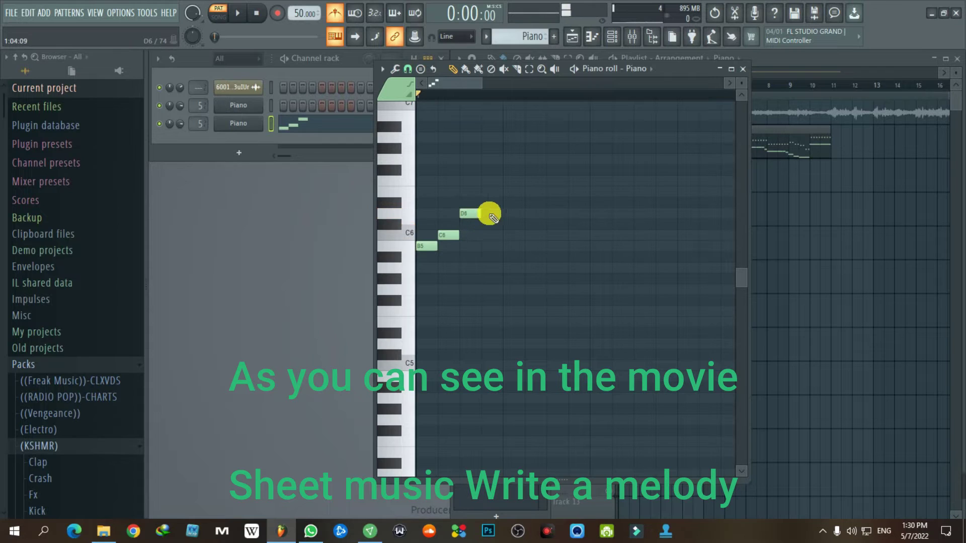
key(space)
Add a two-step B5 at step 6 and a one-step D6 at step 8 of bar 1, playing the phrase to check it
key(space)
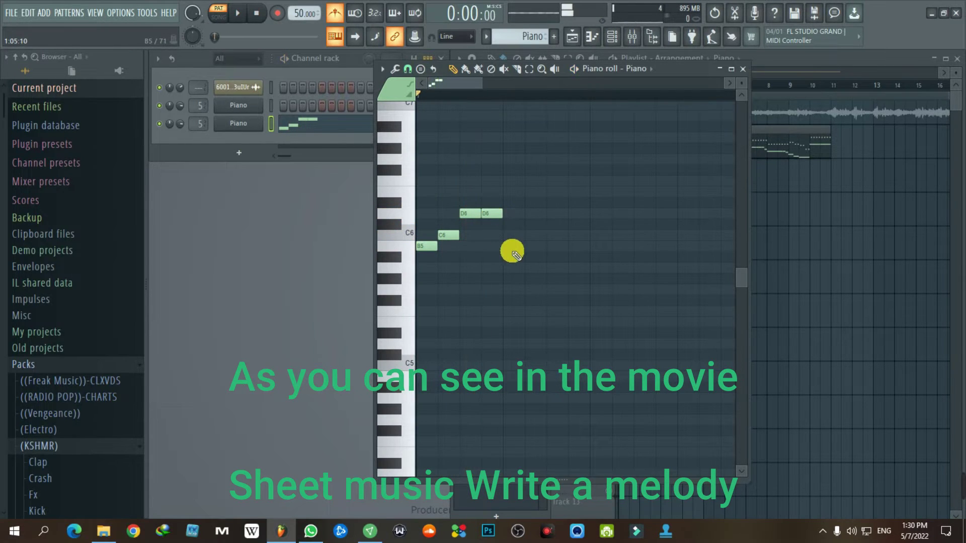
click(526, 215)
key(space)
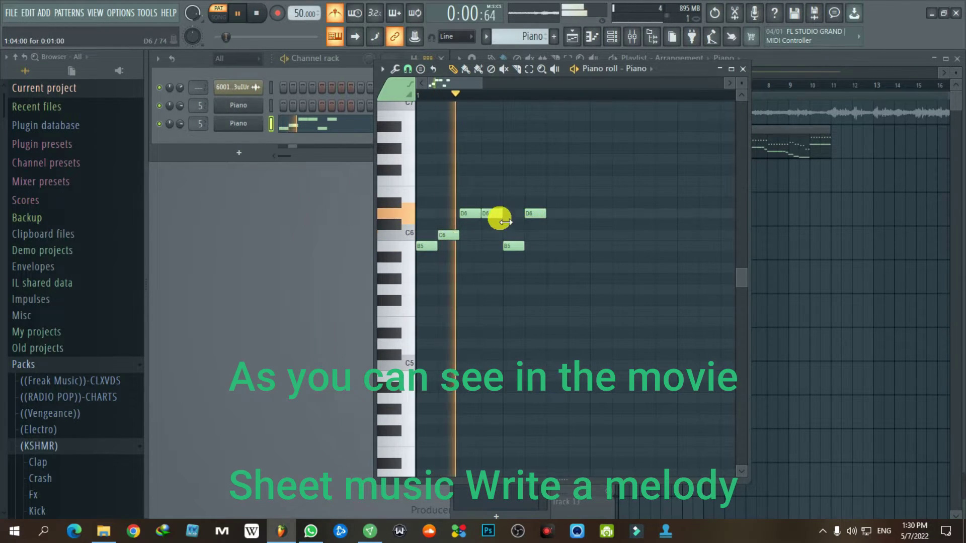
key(space)
drag(514, 203, 578, 213)
key(space)
key(space)
key(space)
ctrl+click(563, 228)
drag(546, 247, 558, 250)
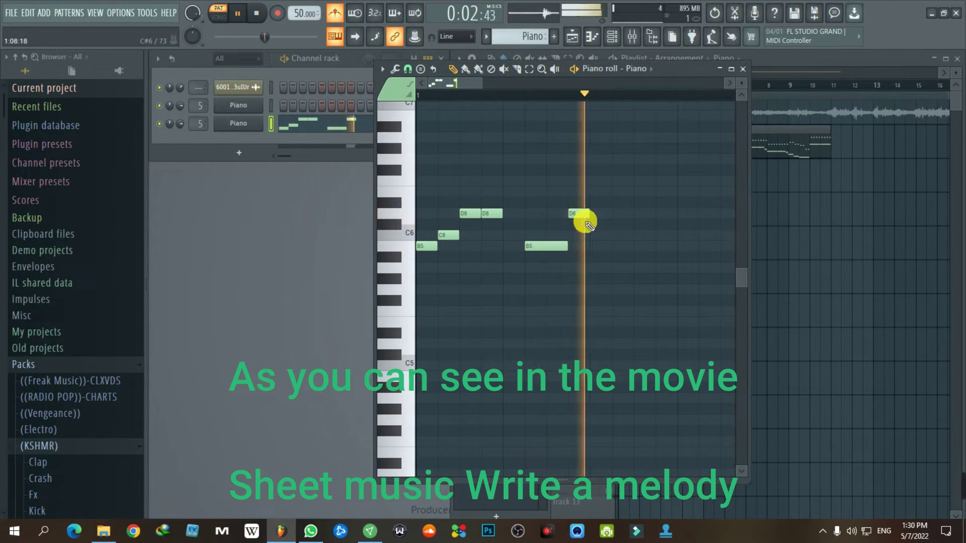
key(space)
Add consecutive two-step G6, D6 and B5 notes from step 11 to the end of bar 1 and play the melody
scroll(564, 259, down, 2)
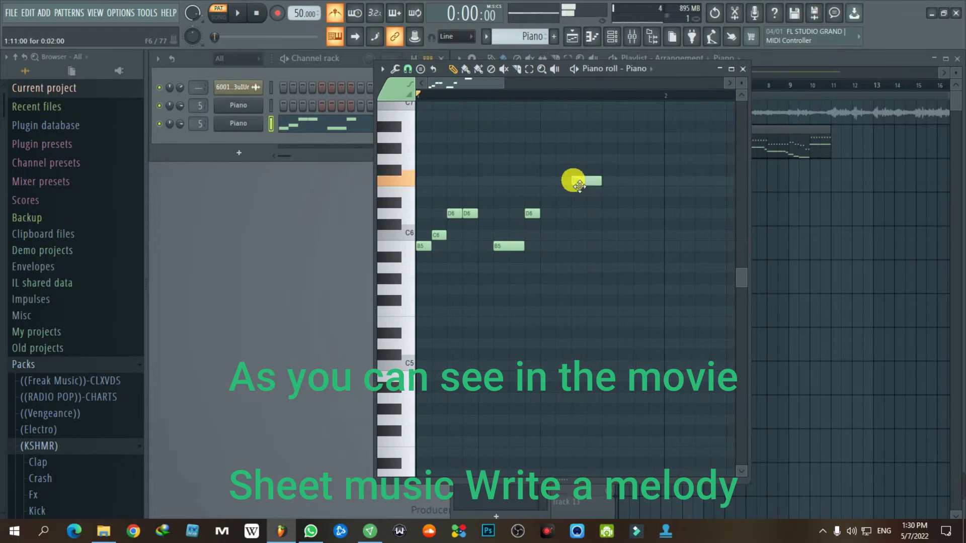
drag(579, 186, 579, 164)
key(space)
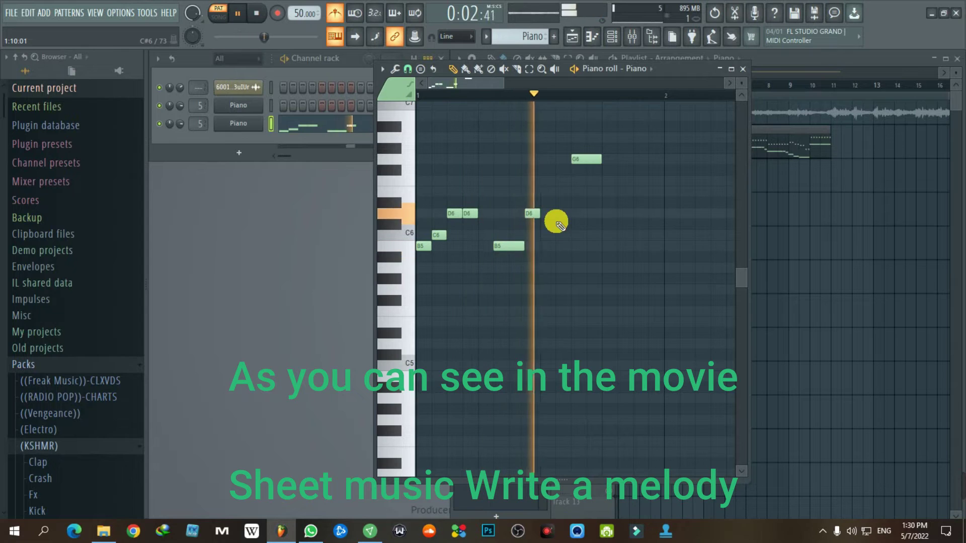
key(space)
drag(608, 209, 609, 219)
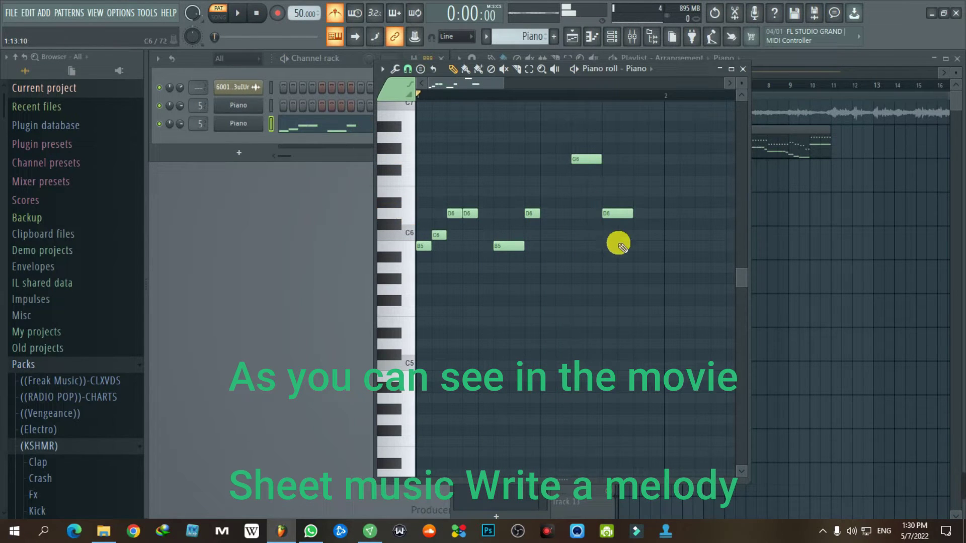
click(633, 245)
key(space)
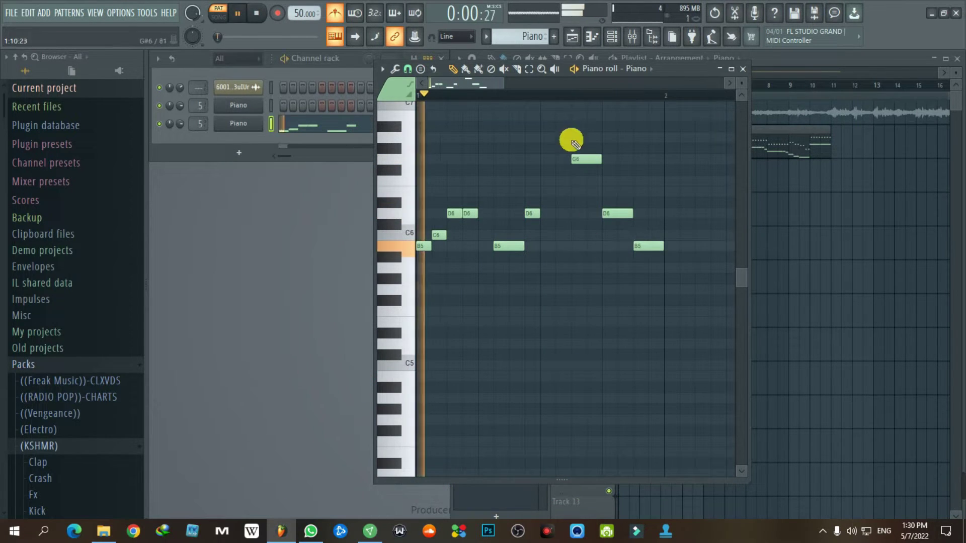
Play the phrase, shorten the G6 at step 11 to one step and add a one-step D6 at step 12 of bar 1
drag(561, 130, 685, 295)
ctrl+click(548, 304)
scroll(548, 304, down, 2)
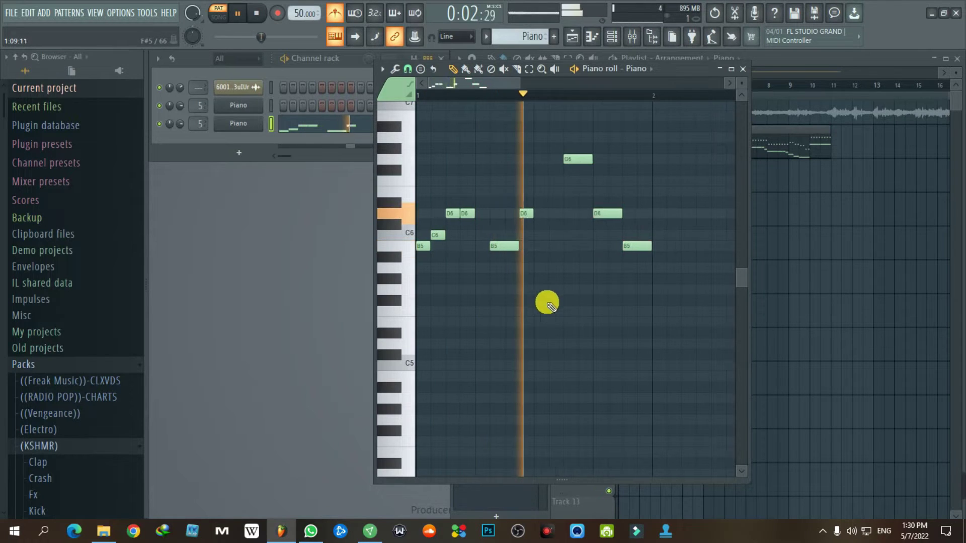
scroll(606, 301, up, 3)
key(space)
scroll(429, 259, up, 2)
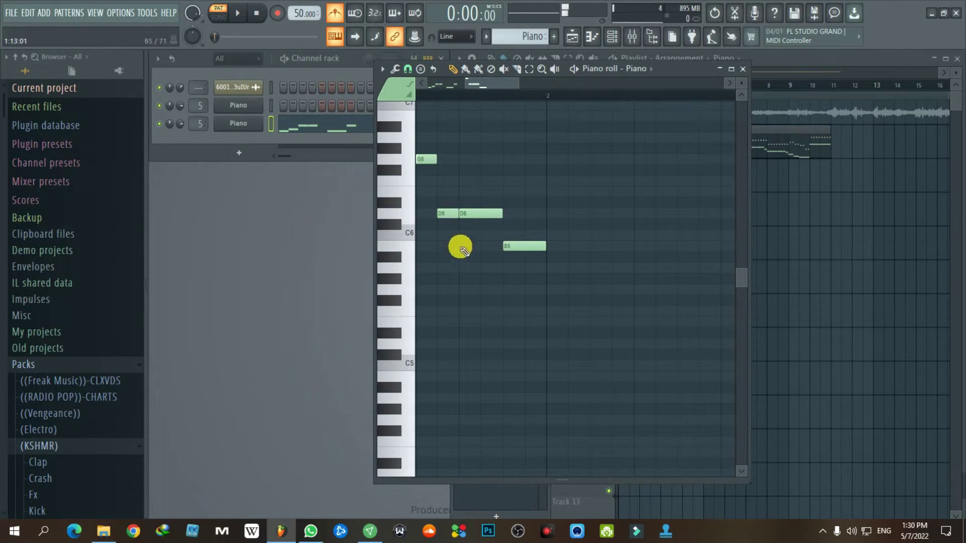
Replace the last D6 and B5 of bar 1 with a four-step B5 starting at step 13, and play the phrase
click(462, 247)
right_click(483, 216)
right_click(519, 250)
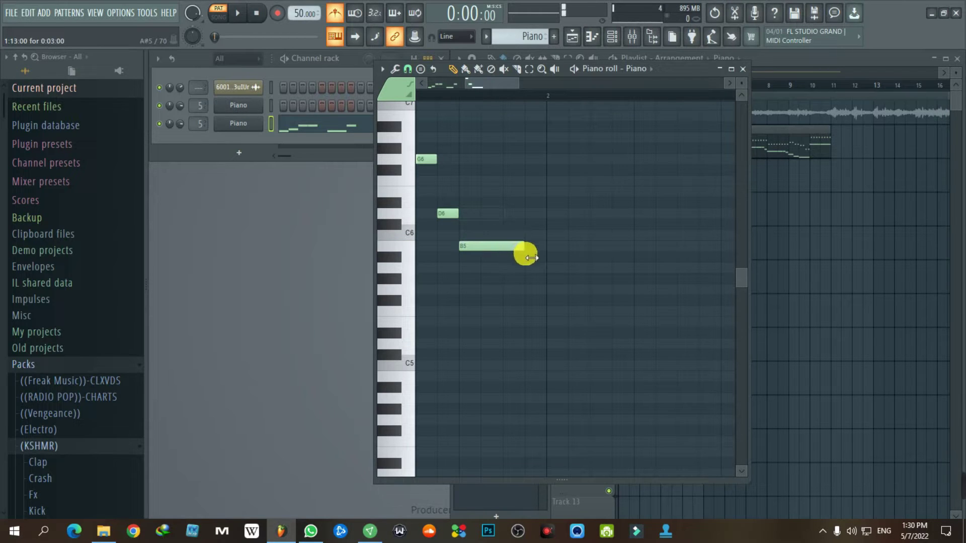
drag(434, 142, 507, 262)
key(space)
scroll(523, 280, down, 1)
click(496, 289)
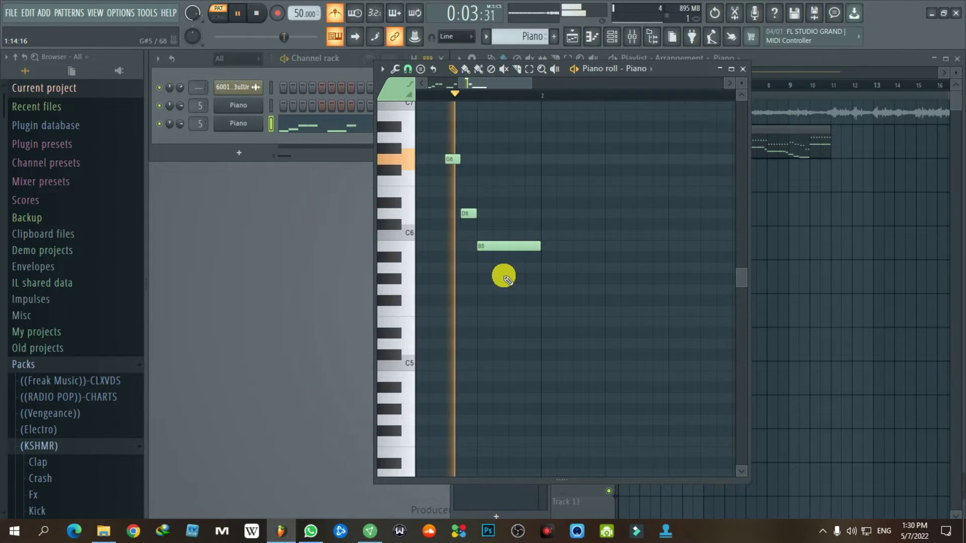
Trim the start of the long B5 so it begins at step 14 and lasts three steps, and play it
key(space)
drag(483, 253, 541, 246)
key(space)
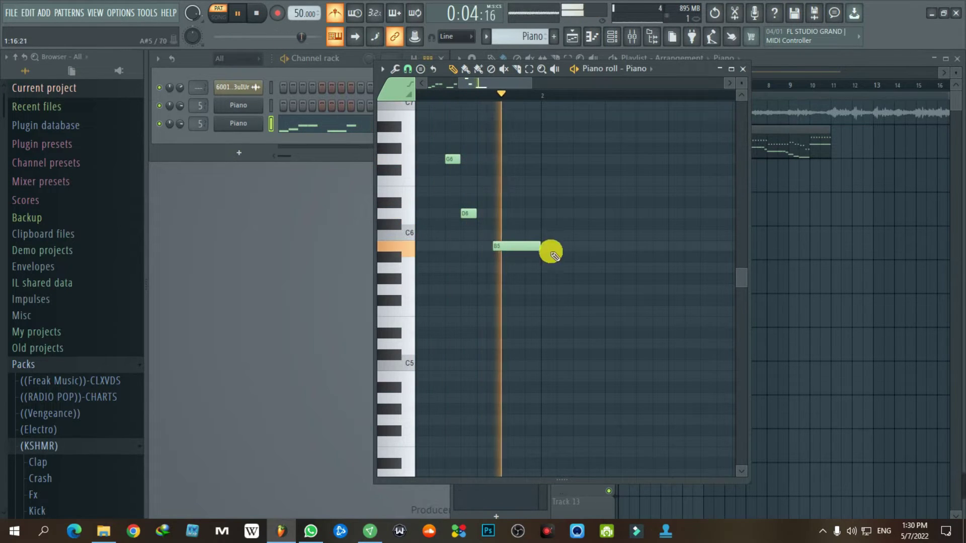
key(space)
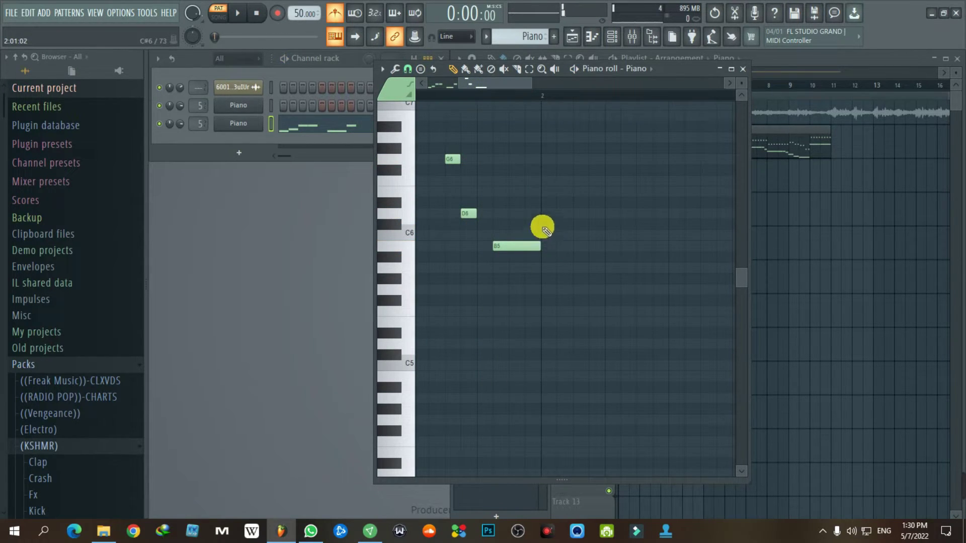
Add one-step C6, D6, E6 and E6 notes opening bar 2, a two-step C6 at step 6 and a one-step E6 at step 8, and play them
click(590, 243)
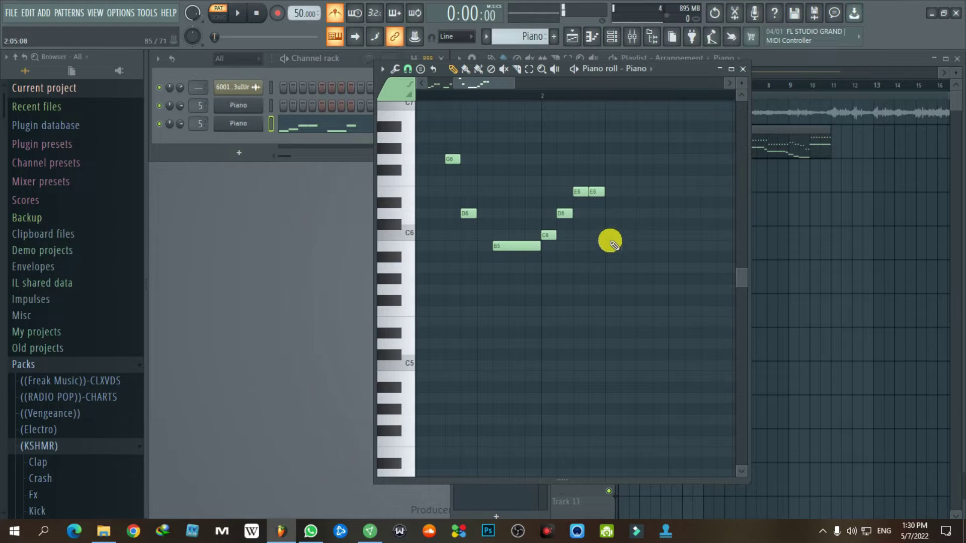
scroll(633, 197, down, 3)
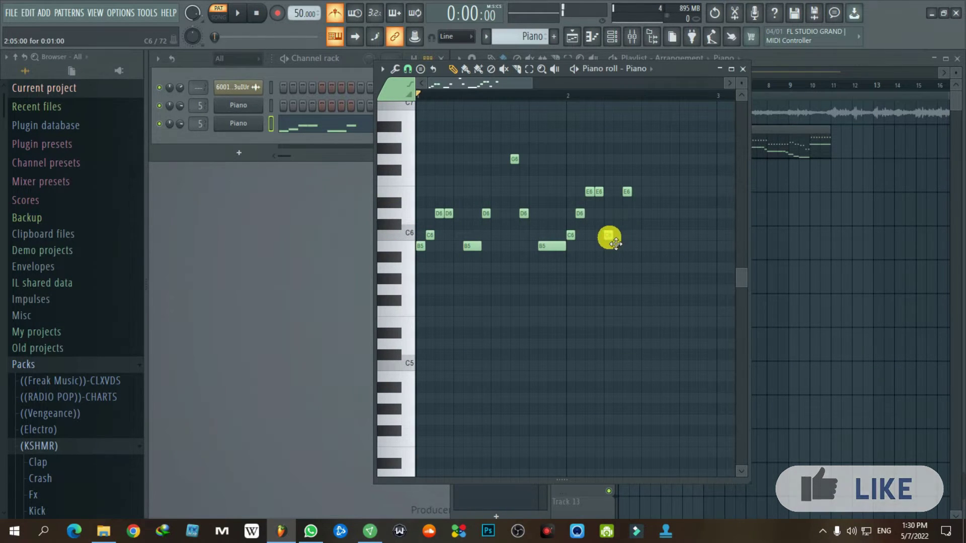
drag(609, 236, 631, 235)
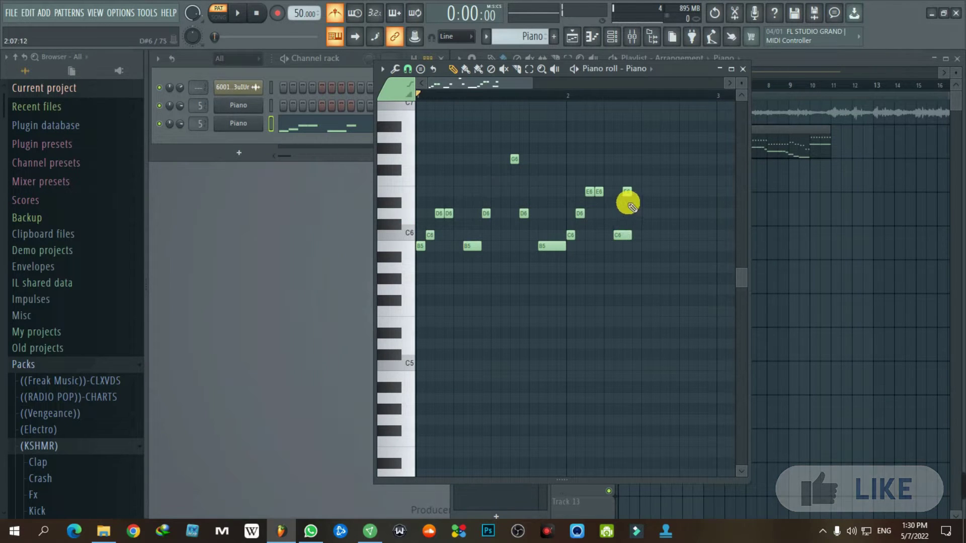
drag(627, 193, 637, 193)
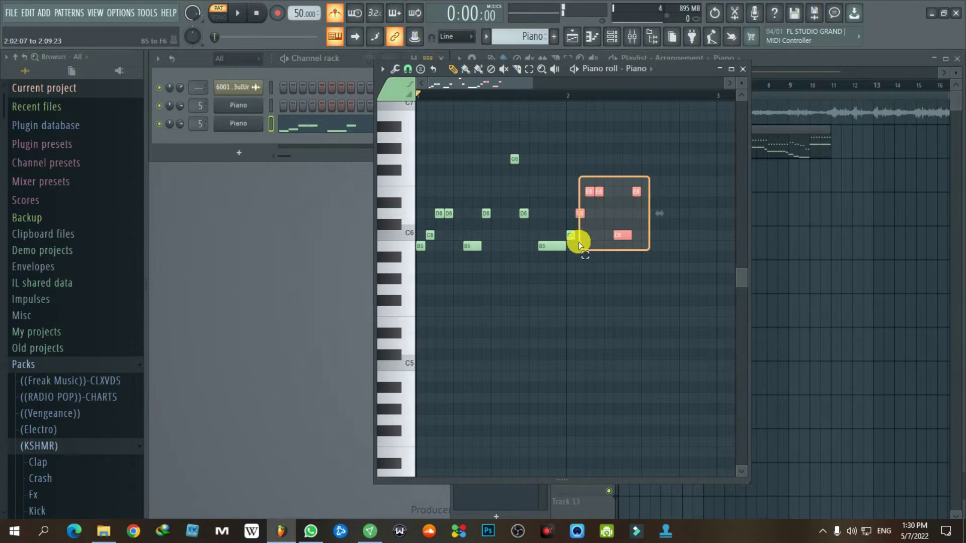
drag(579, 243, 574, 242)
drag(485, 199, 422, 254)
ctrl+click(590, 301)
key(space)
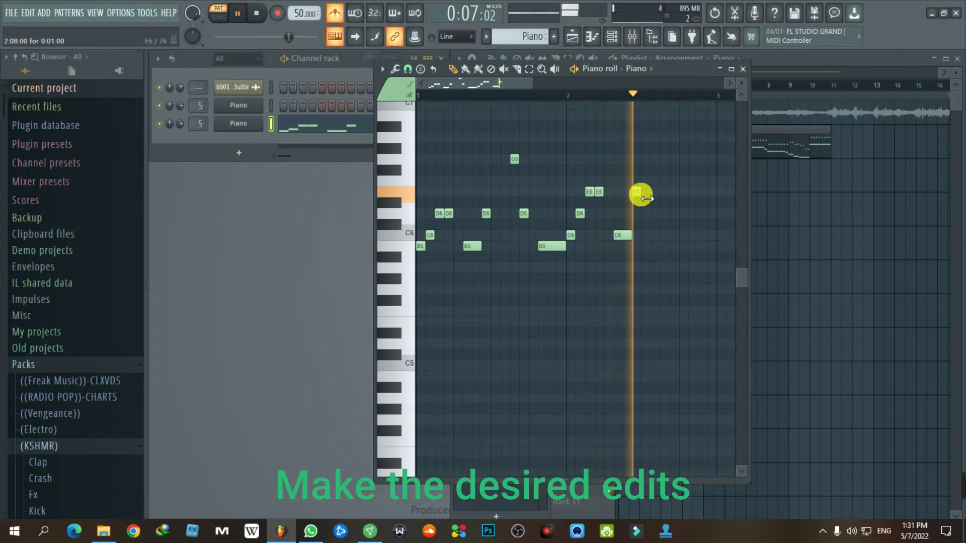
key(space)
Transpose all the notes of the pattern up one octave and play the result
drag(682, 122, 436, 304)
scroll(425, 310, up, 3)
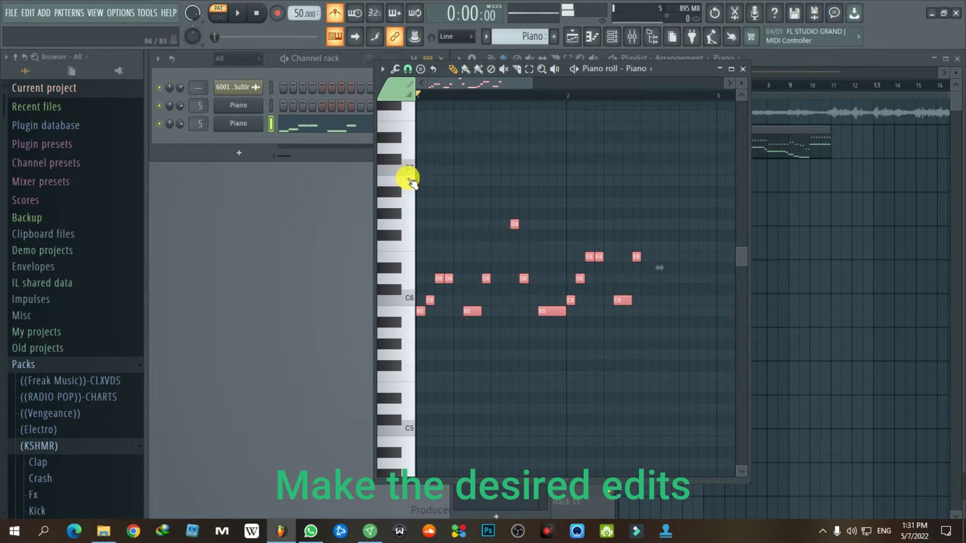
scroll(422, 352, up, 3)
drag(424, 384, 412, 246)
key(space)
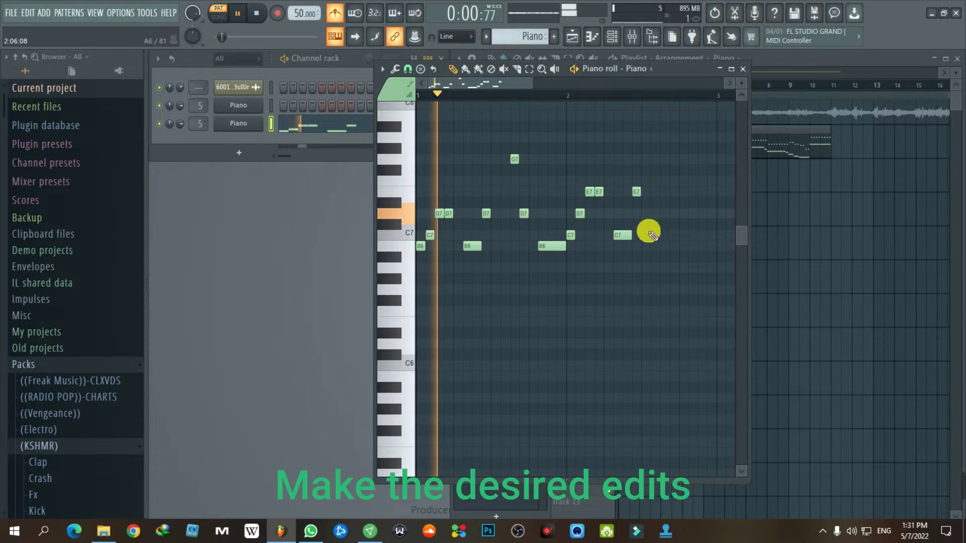
Close the piano roll and place the second Piano pattern on Track 3 at bar 3 of the playlist
click(743, 68)
click(676, 191)
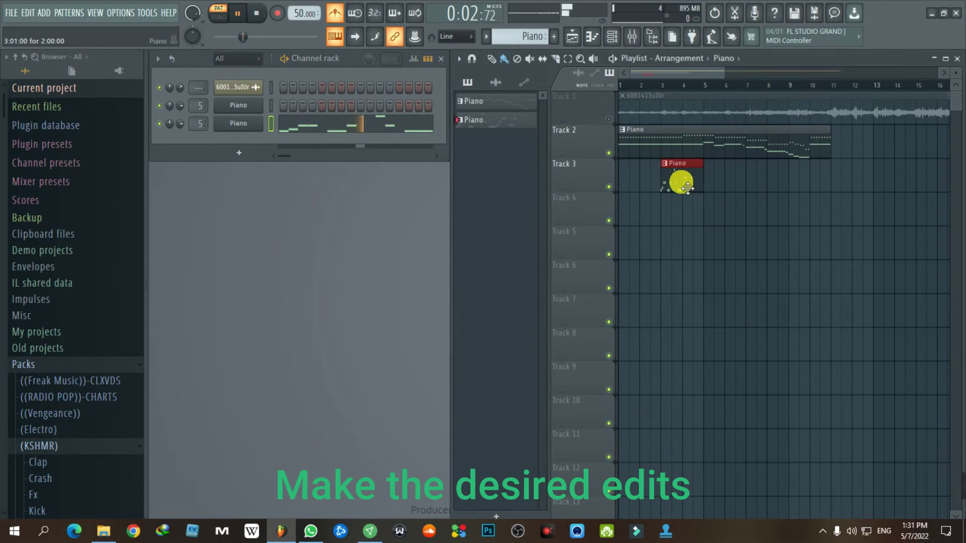
right_click(693, 239)
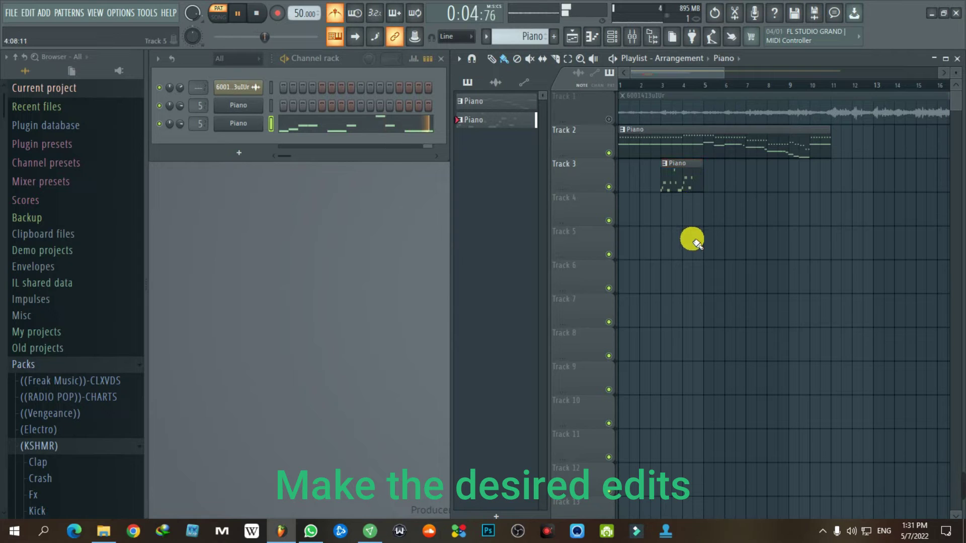
Reopen the cloned Piano's piano roll, copy the whole two-bar phrase and paste it at bar 3, raised one semitone to start on C7
click(400, 123)
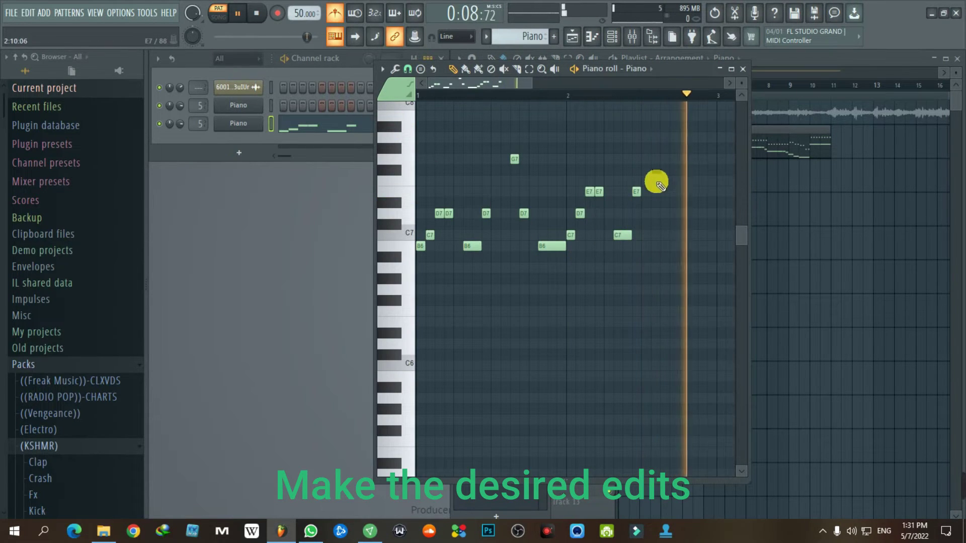
key(space)
drag(675, 135, 379, 308)
click(382, 69)
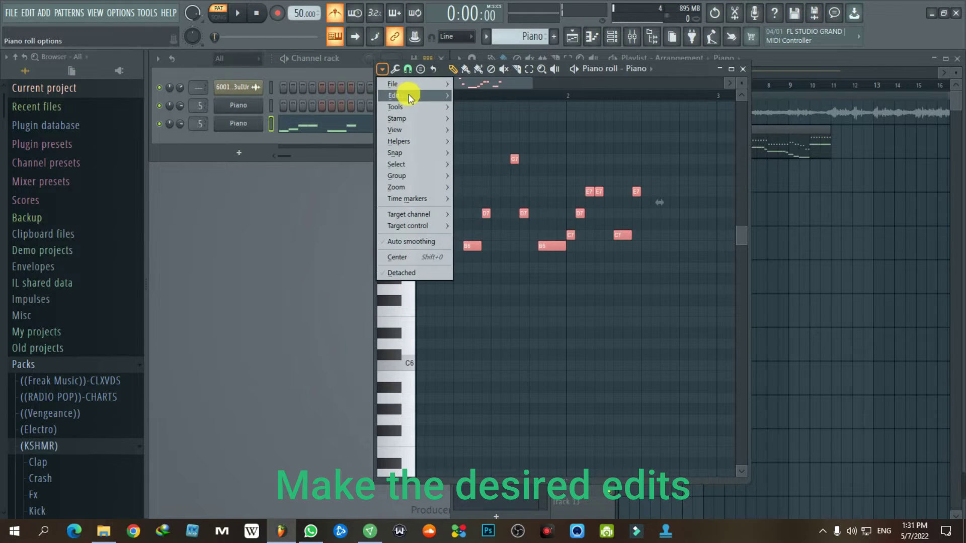
mouse_move(408, 94)
click(471, 108)
click(393, 73)
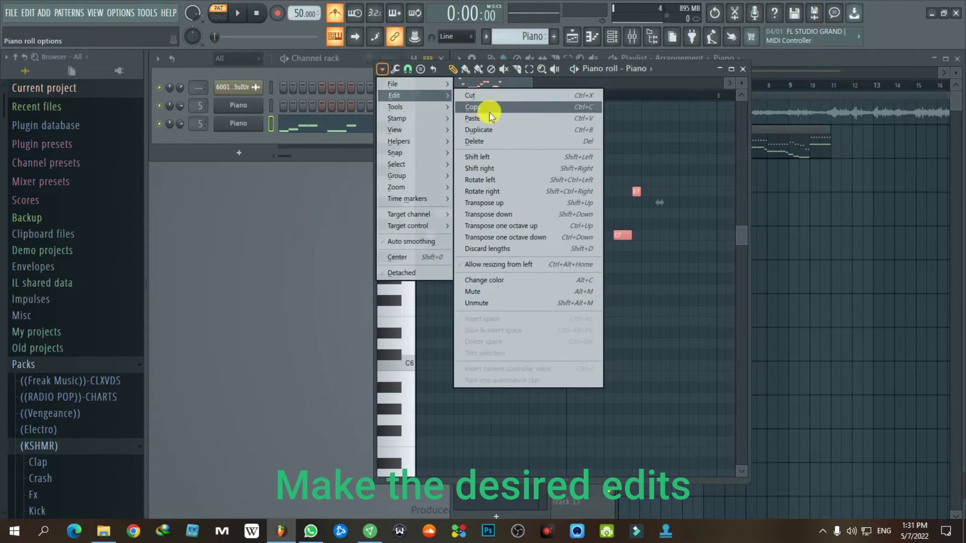
click(487, 116)
drag(437, 257, 539, 233)
scroll(566, 261, up, 2)
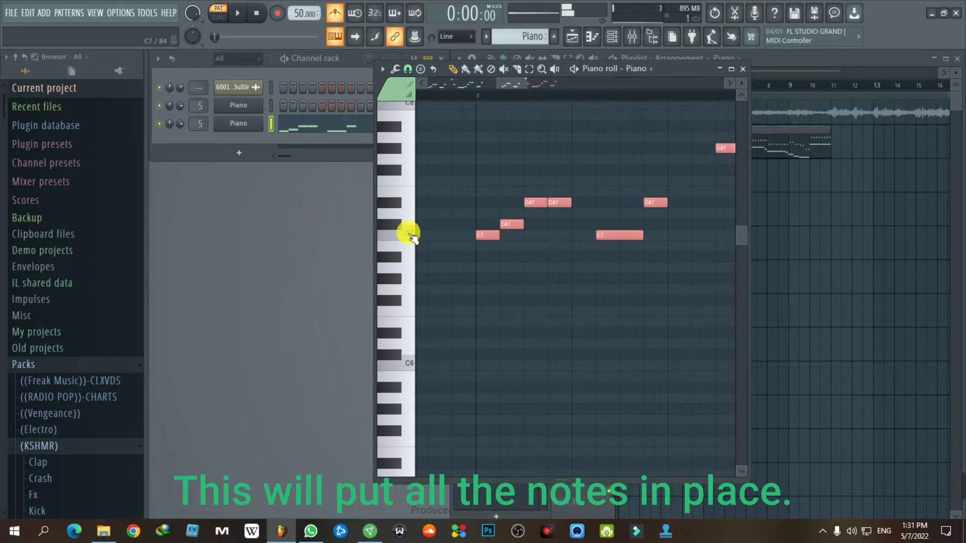
Deselect the pasted notes, raise the second note of bar 3 to D7 and the following two D#7 notes to E7
key(ctrl+d)
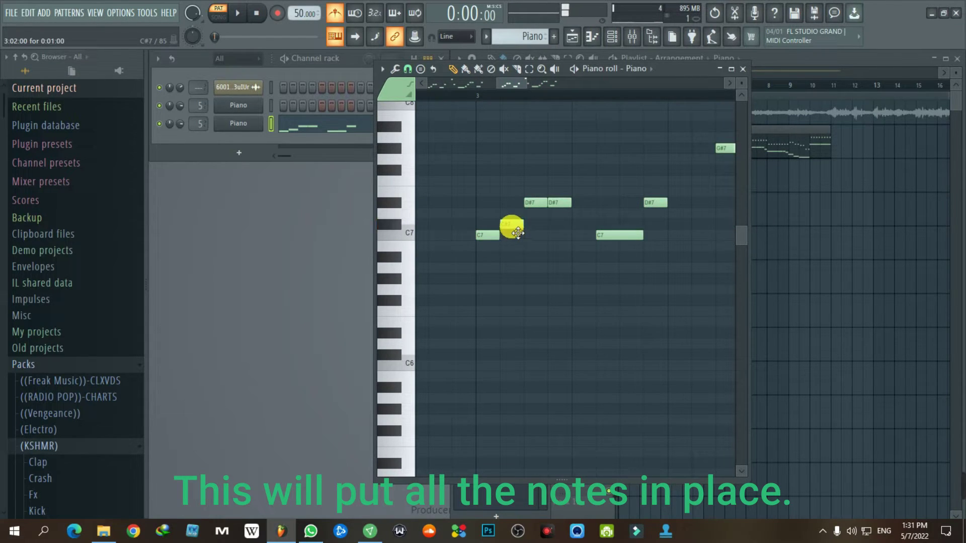
drag(515, 240, 519, 219)
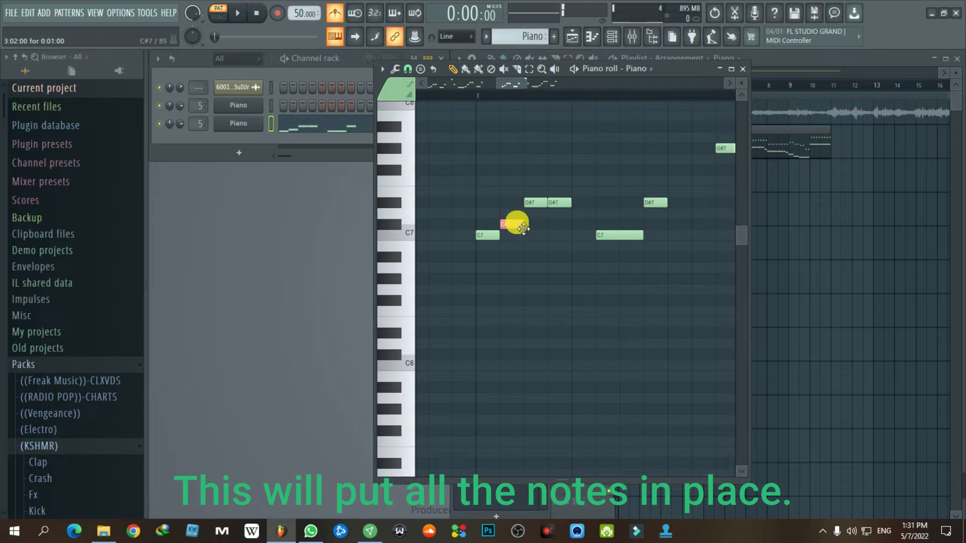
click(501, 238)
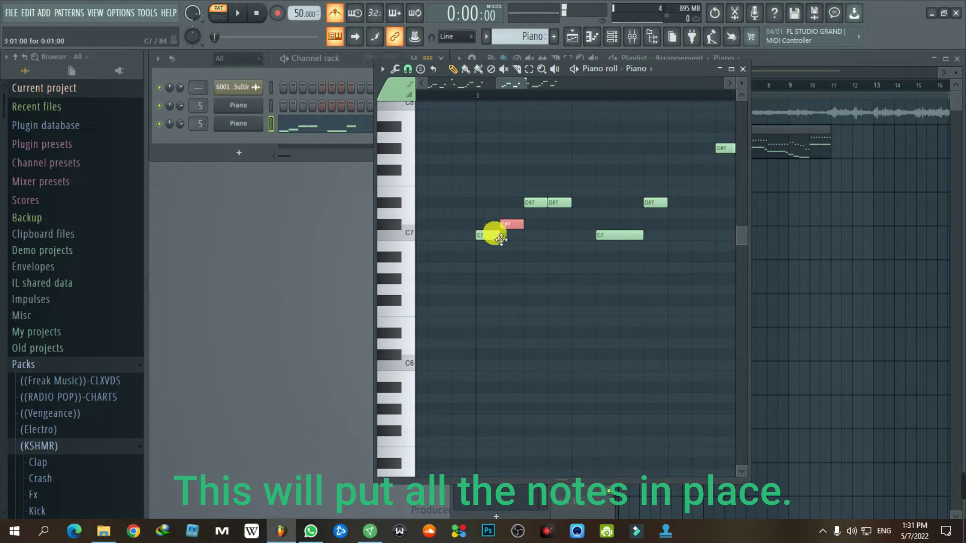
double_click(537, 205)
click(558, 184)
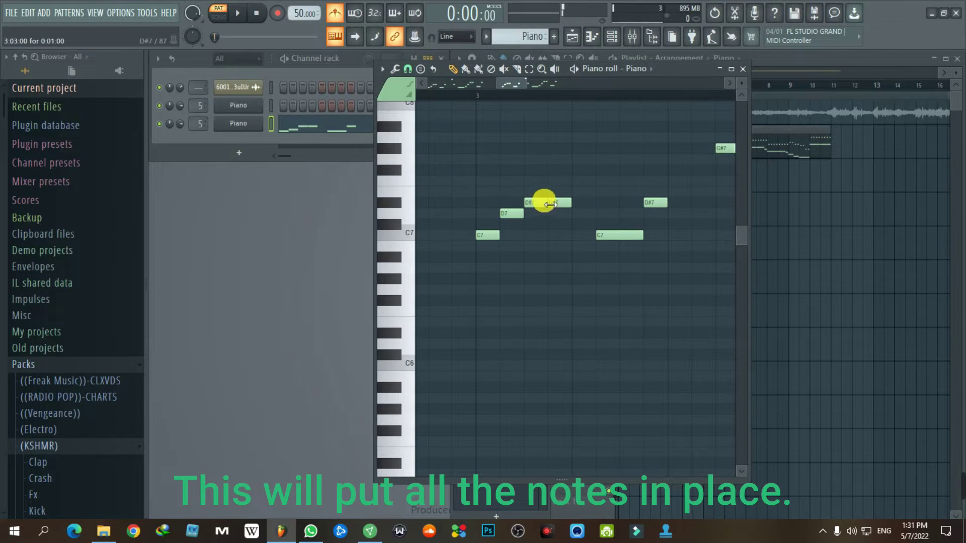
drag(539, 177, 554, 193)
click(539, 224)
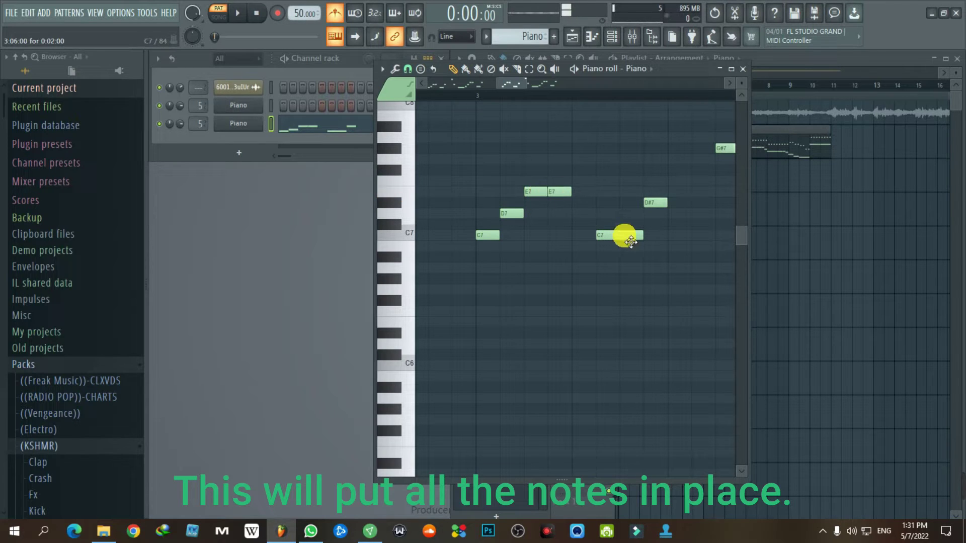
In bar 3, raise the D#7 notes at steps 8 and 12 to E7 and the G#7 at step 11 to A7
click(625, 236)
drag(653, 203, 654, 192)
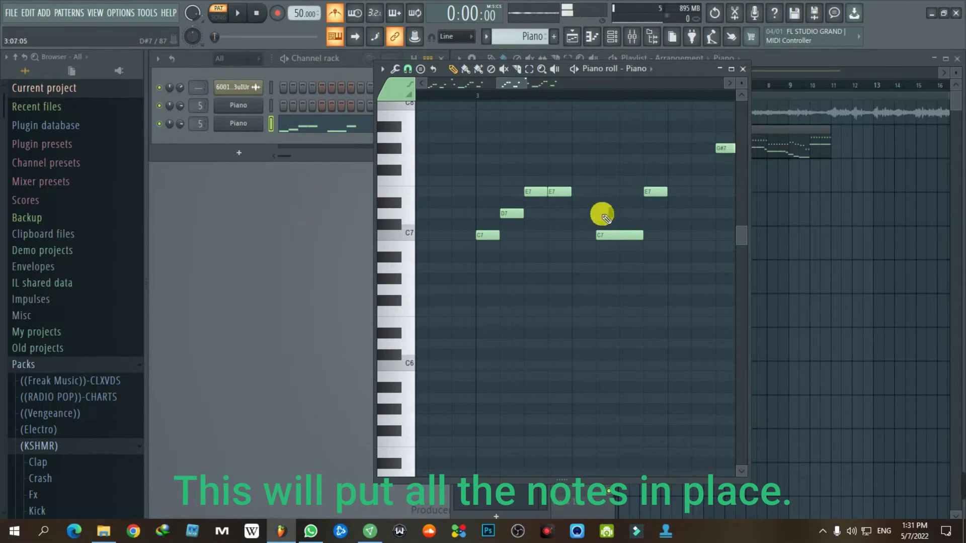
scroll(596, 244, down, 2)
scroll(597, 244, down, 3)
scroll(674, 231, up, 4)
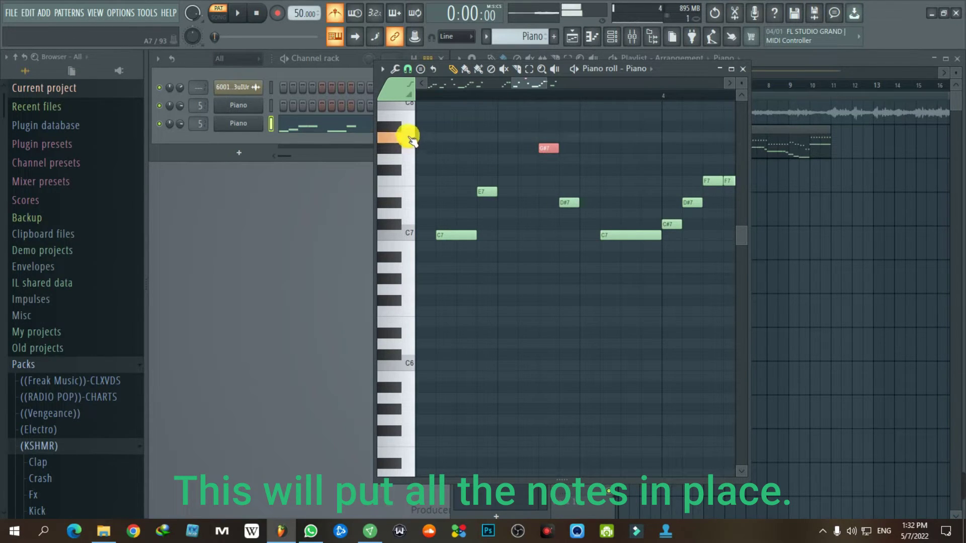
drag(550, 151, 545, 136)
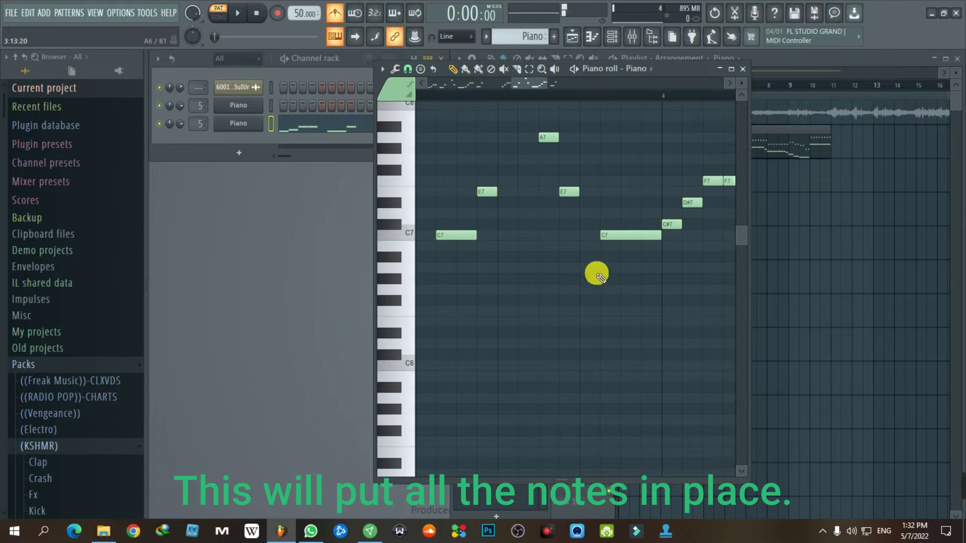
Select all the notes of bar 4 and move them down two semitones so the bar starts on B6
scroll(595, 274, down, 4)
scroll(649, 268, up, 3)
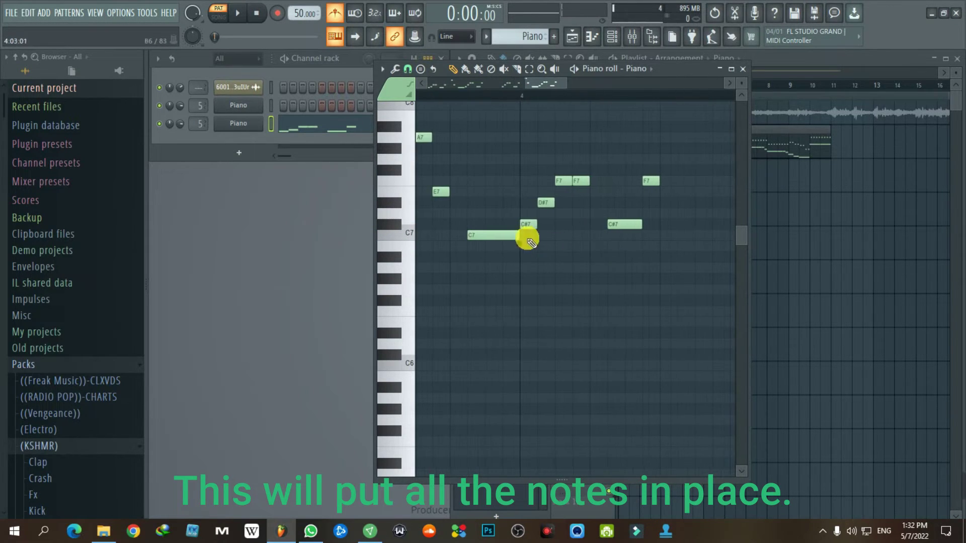
drag(533, 151, 685, 297)
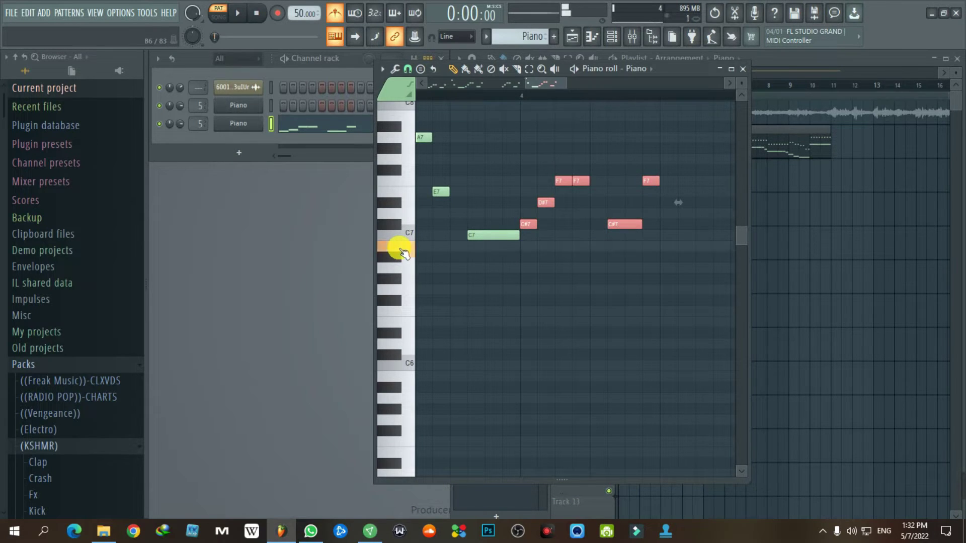
drag(526, 227, 546, 235)
click(552, 283)
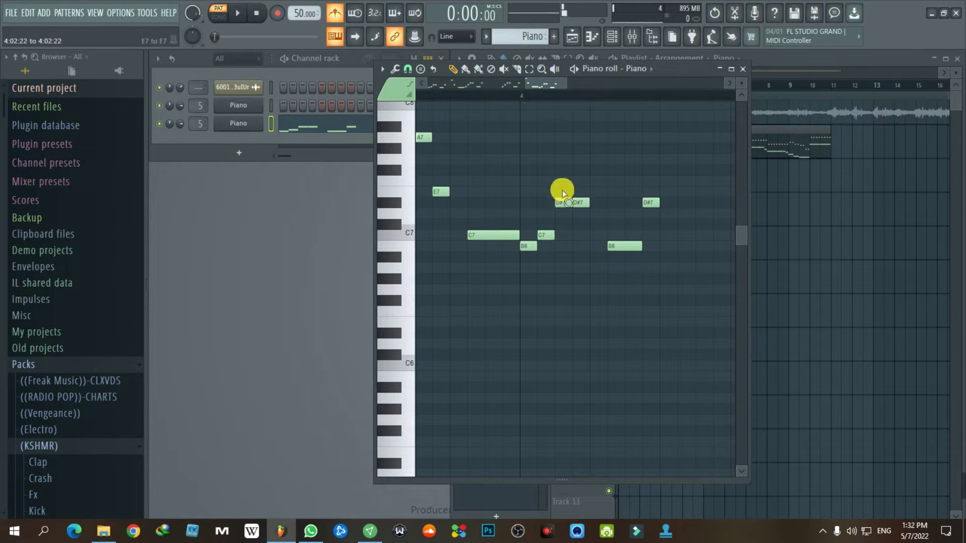
Select the three D#7 notes in bar 4 and lower them to D7
drag(562, 193, 649, 205)
click(563, 204)
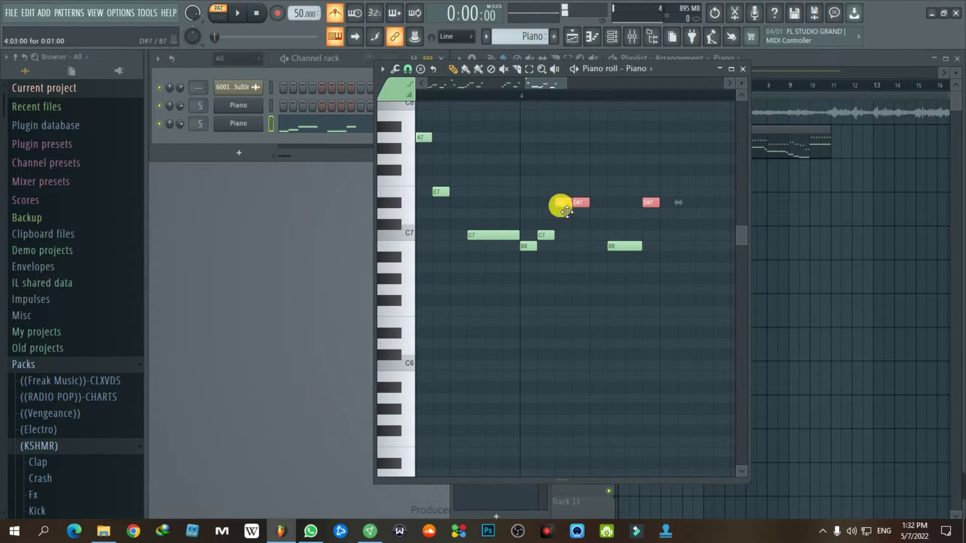
drag(568, 222, 568, 232)
Replace the two-step B6 at step 6 of bar 4 with a two-step G7, and close the piano roll
click(630, 248)
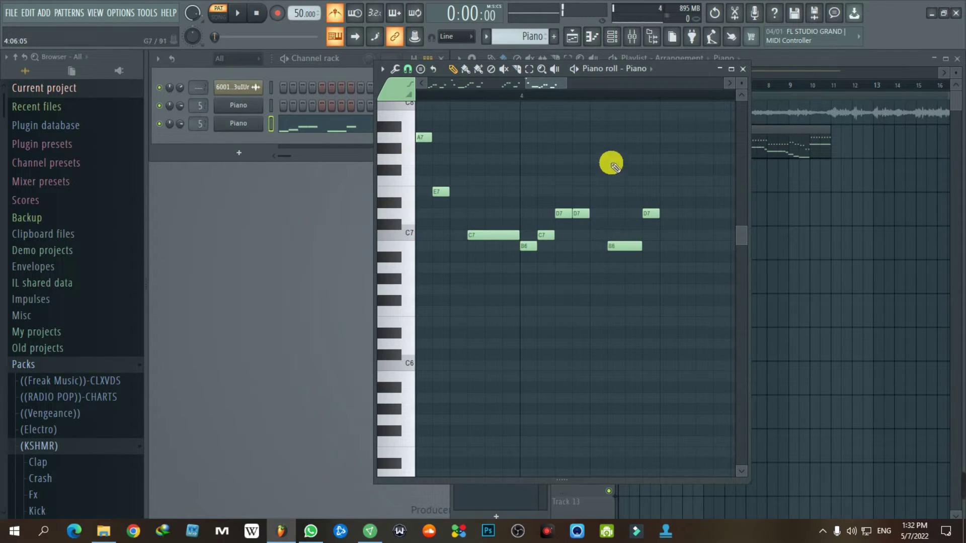
click(612, 161)
click(612, 246)
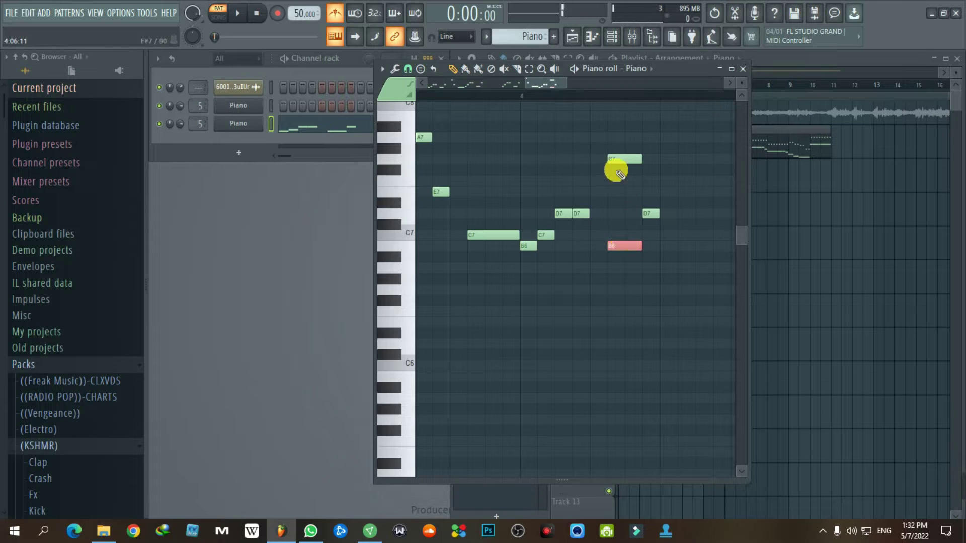
key(ctrl+z)
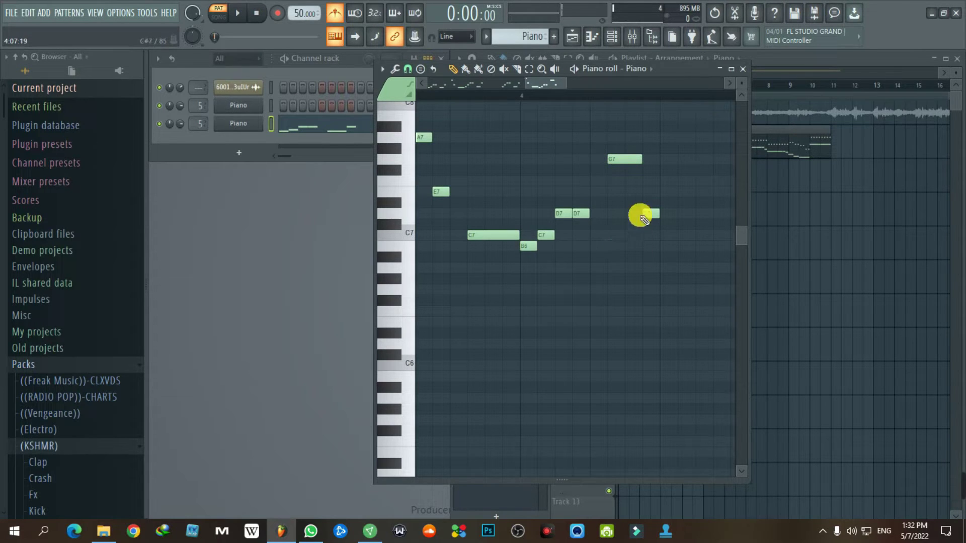
click(742, 70)
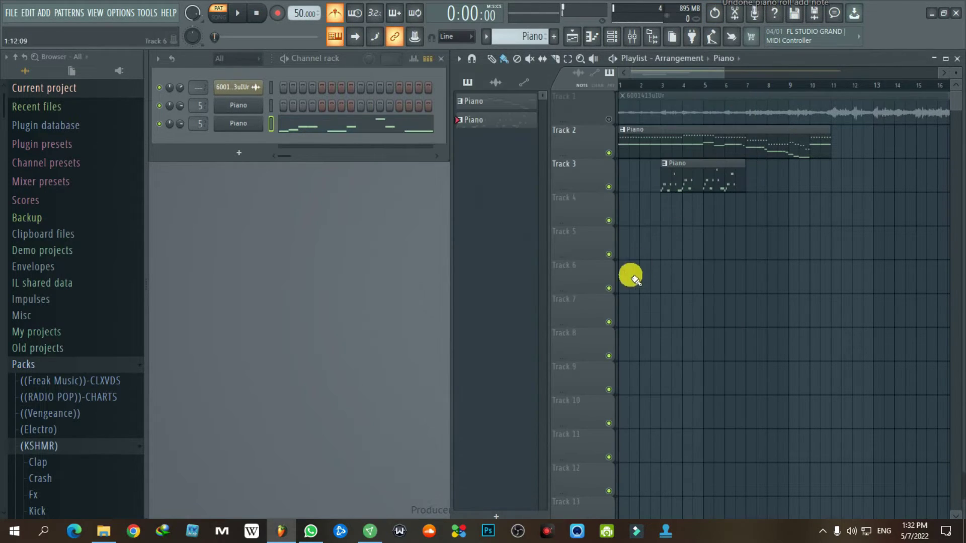
Play the second piano pattern from the start in its piano roll and stop after bar 4
click(339, 129)
key(space)
ctrl+scroll(569, 343, down, 5)
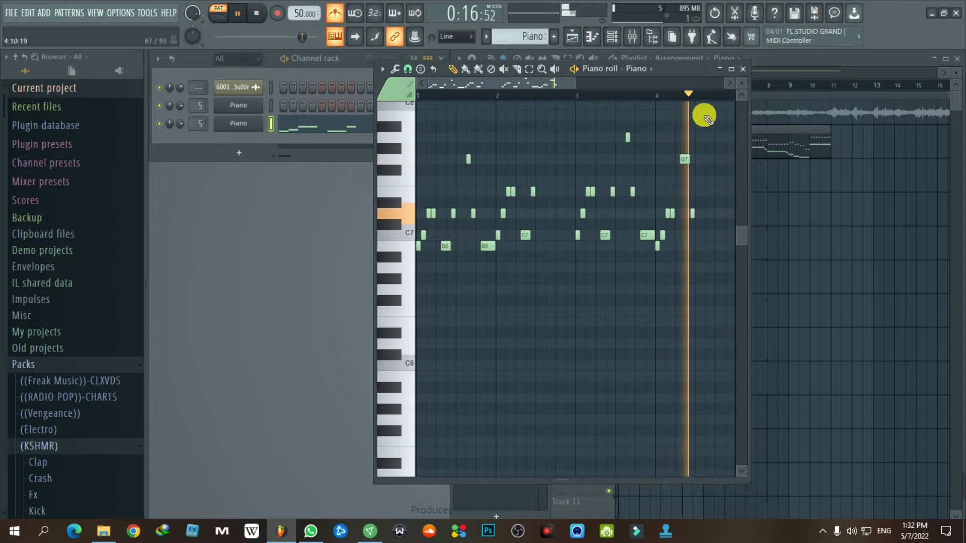
click(743, 69)
key(space)
Paste a copy of the bars 1-2 phrase at bar 5, transposed up five semitones so it starts on E7 at the bar line
click(354, 128)
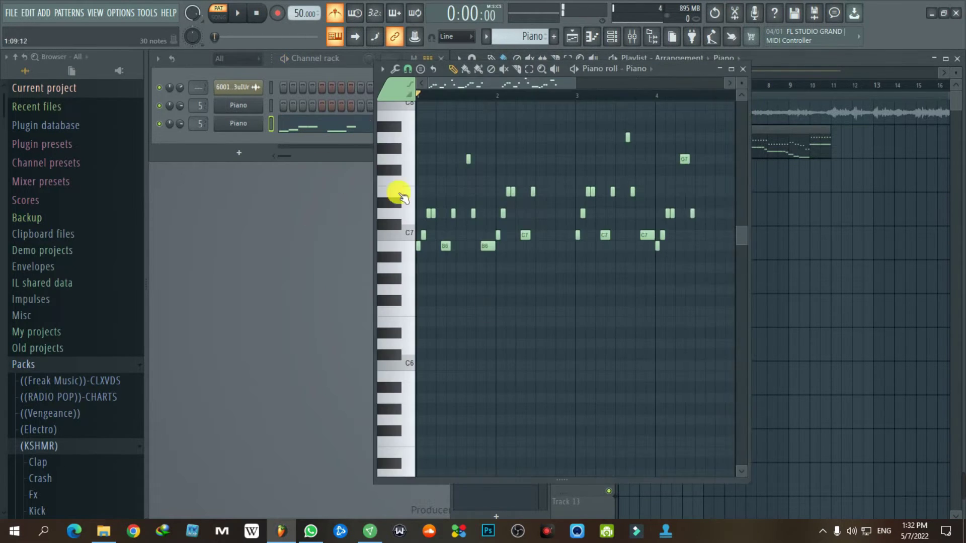
scroll(520, 343, down, 3)
scroll(583, 300, up, 3)
scroll(593, 302, up, 3)
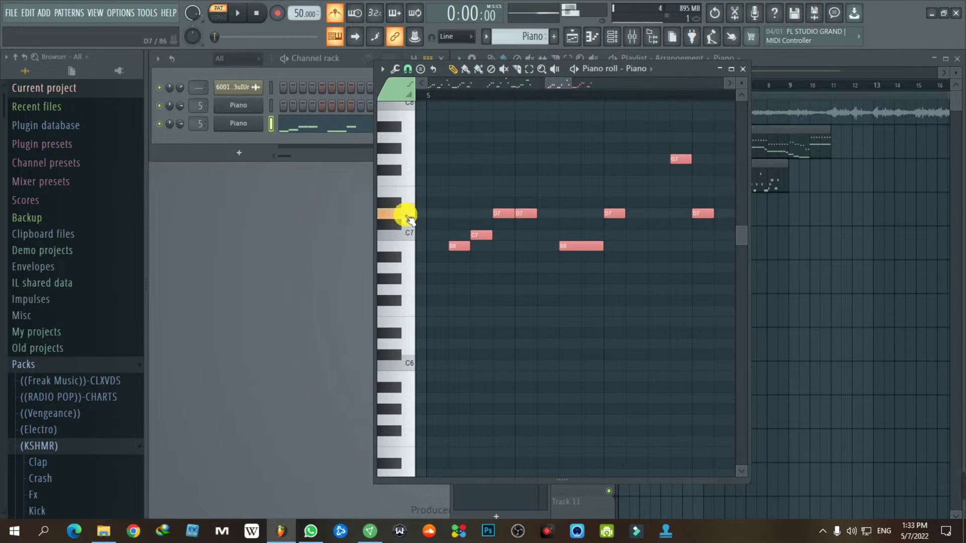
scroll(408, 282, up, 3)
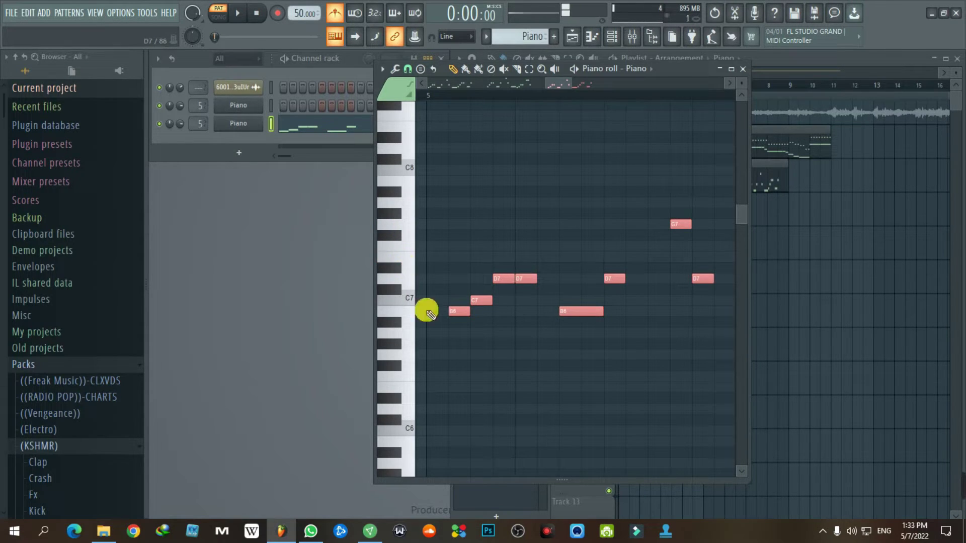
drag(456, 310, 461, 257)
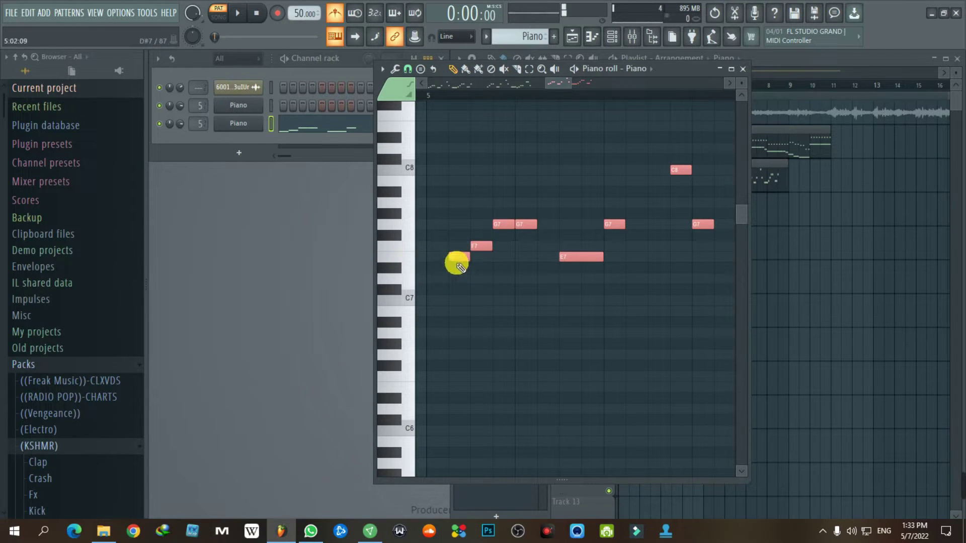
scroll(452, 283, down, 3)
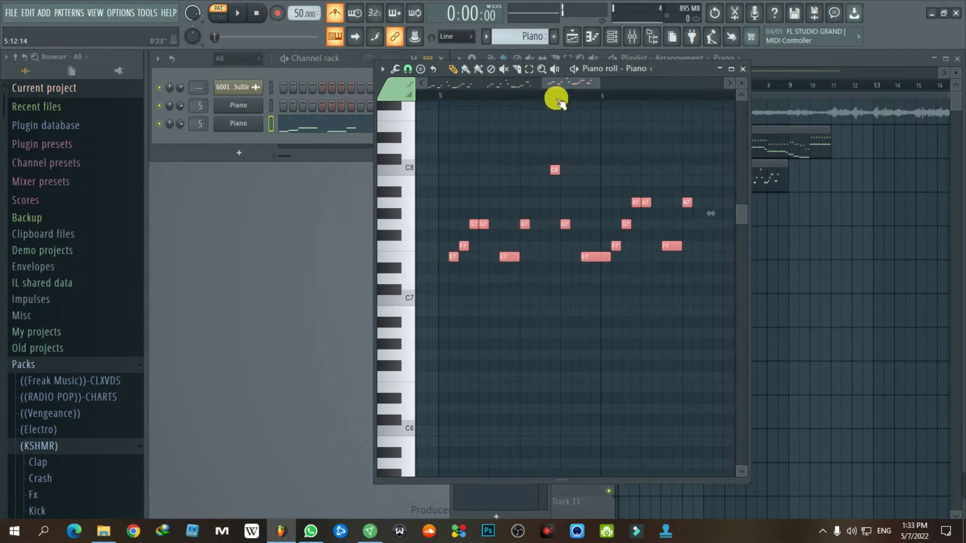
mouse_move(563, 85)
mouse_down()
mouse_move(443, 82)
mouse_move(554, 85)
mouse_up()
scroll(515, 248, up, 4)
drag(490, 257, 472, 257)
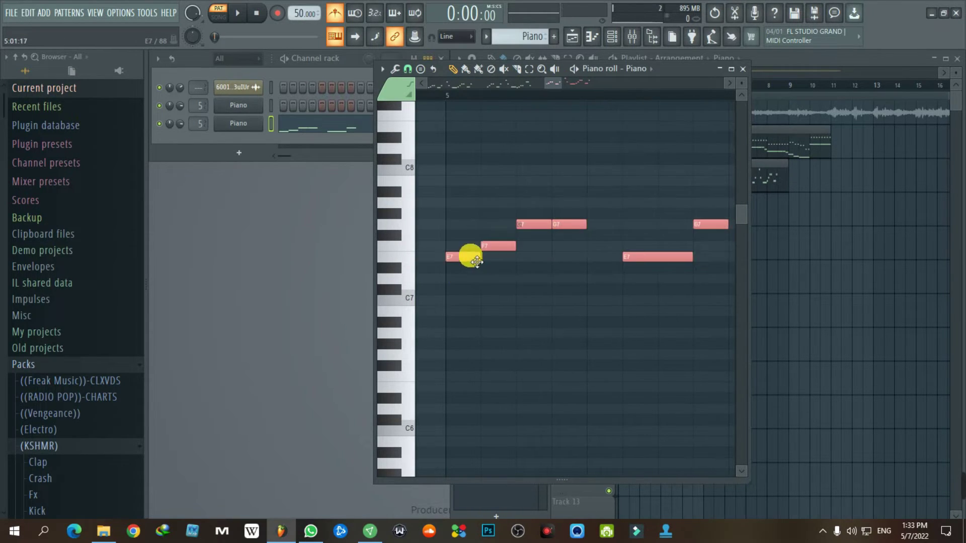
ctrl+click(472, 267)
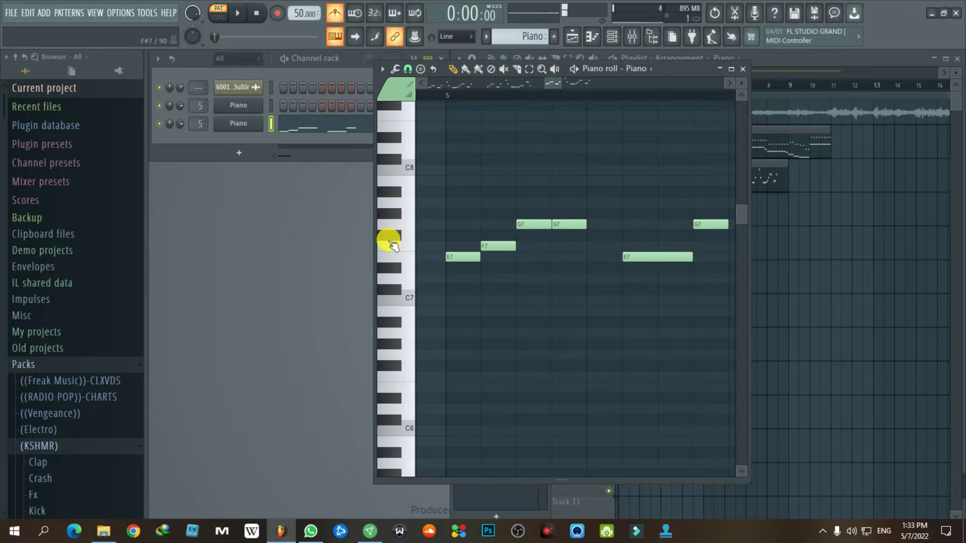
In bar 5, raise the F7 at step 2 to F#7, keeping the two-step note at step 6 on E7
drag(503, 247, 674, 268)
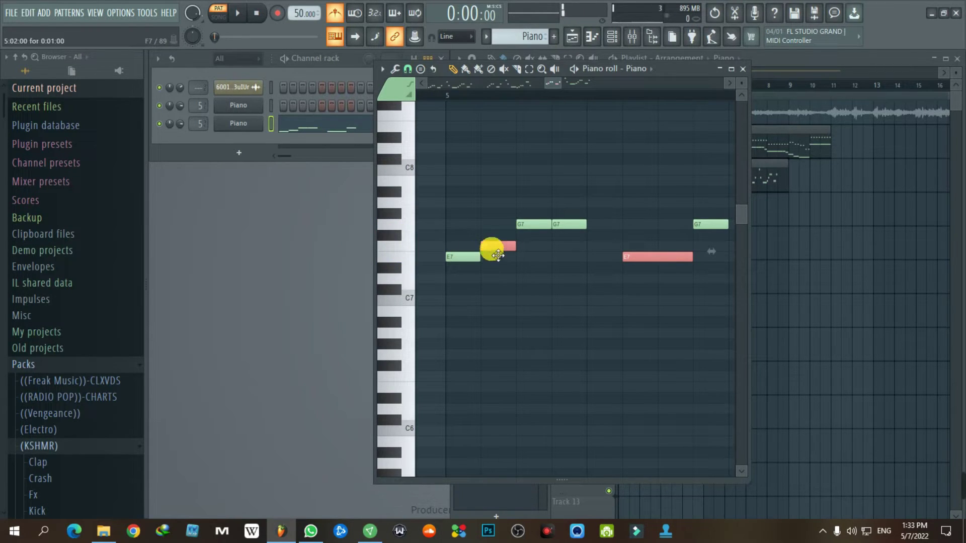
drag(497, 245, 520, 234)
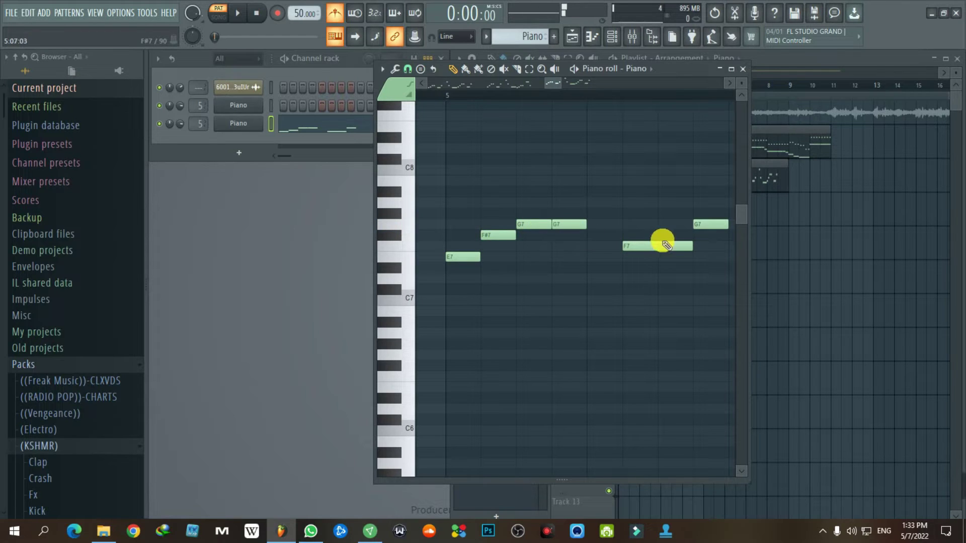
click(633, 247)
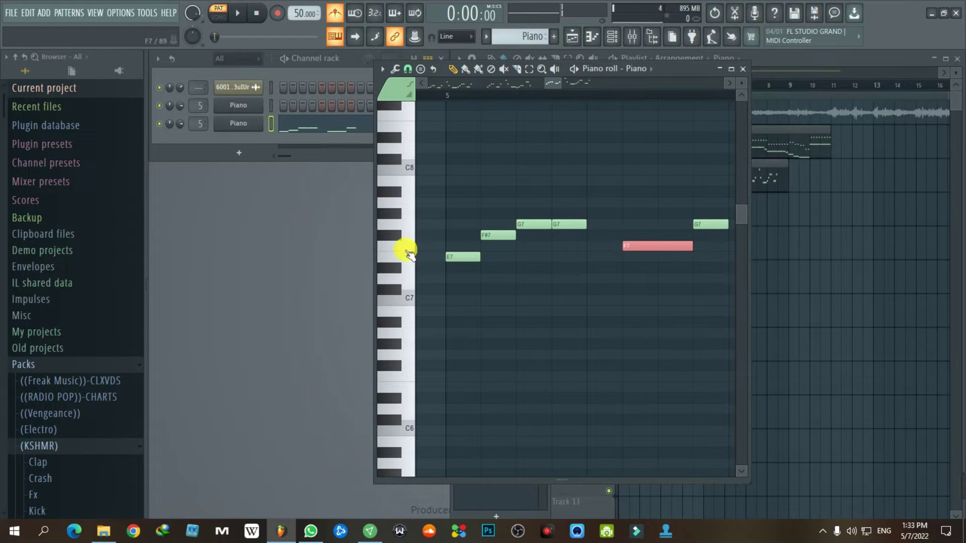
drag(648, 248, 642, 263)
ctrl+click(622, 294)
scroll(622, 295, down, 5)
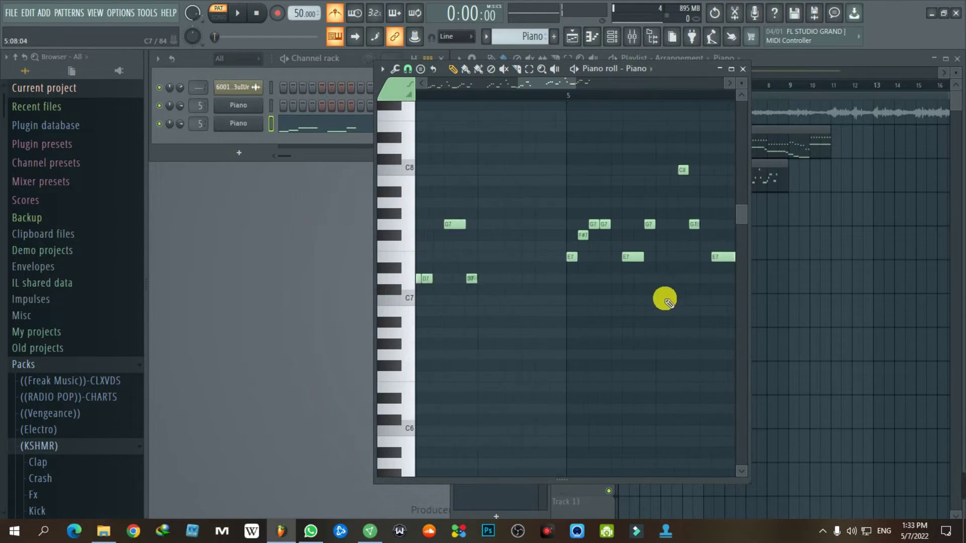
Select all the notes of bar 6 and move them down five semitones so the bar starts on C7
scroll(679, 296, up, 1)
drag(554, 83, 566, 83)
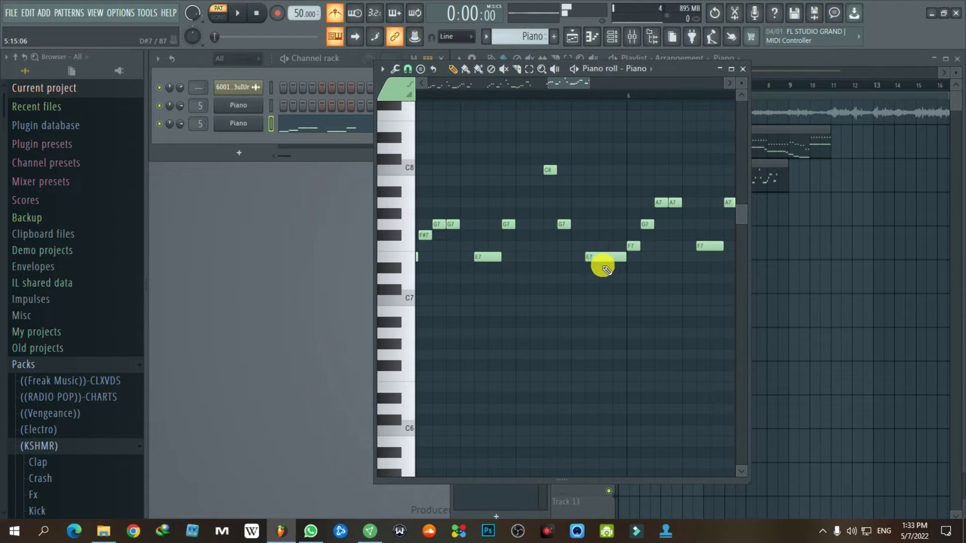
scroll(603, 267, down, 2)
scroll(592, 302, down, 1)
scroll(654, 202, up, 2)
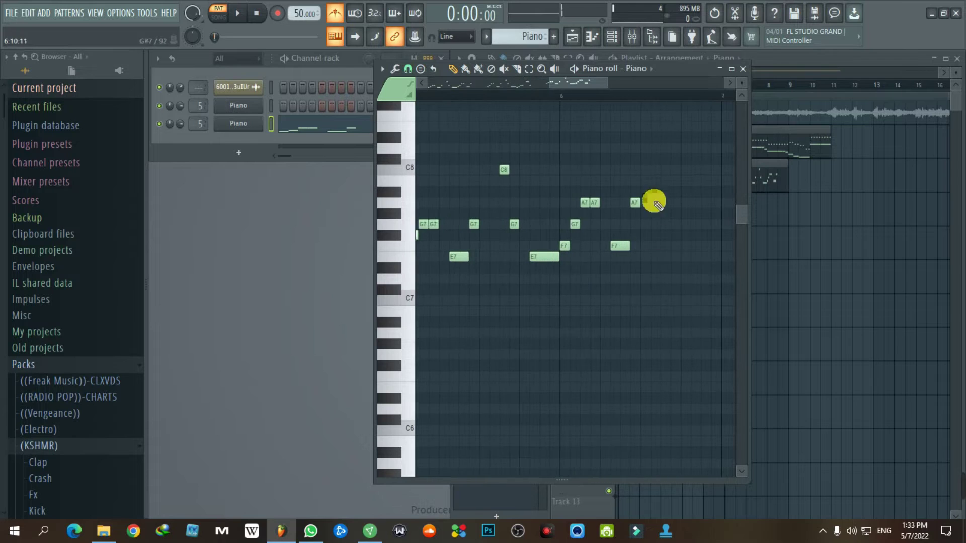
drag(659, 179, 569, 293)
scroll(612, 304, up, 4)
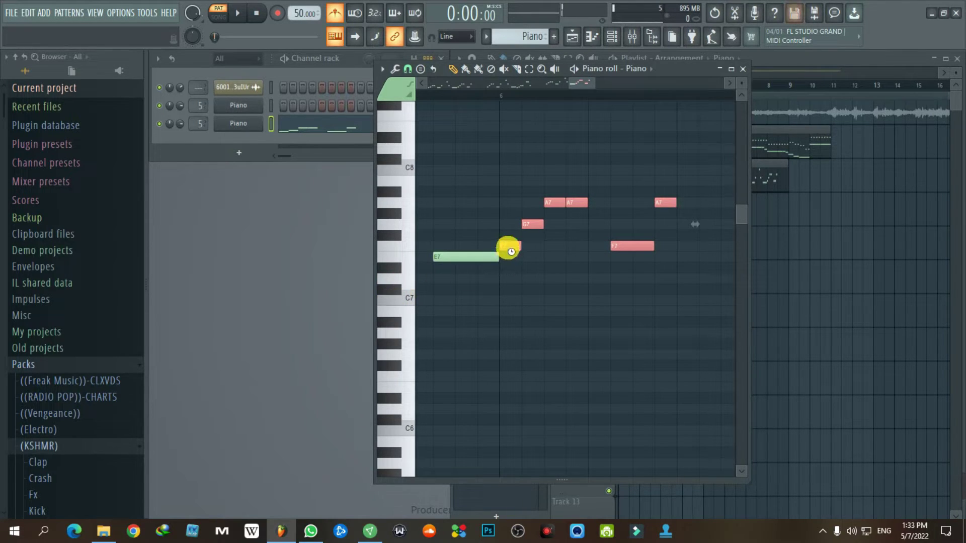
drag(511, 252, 508, 301)
click(539, 339)
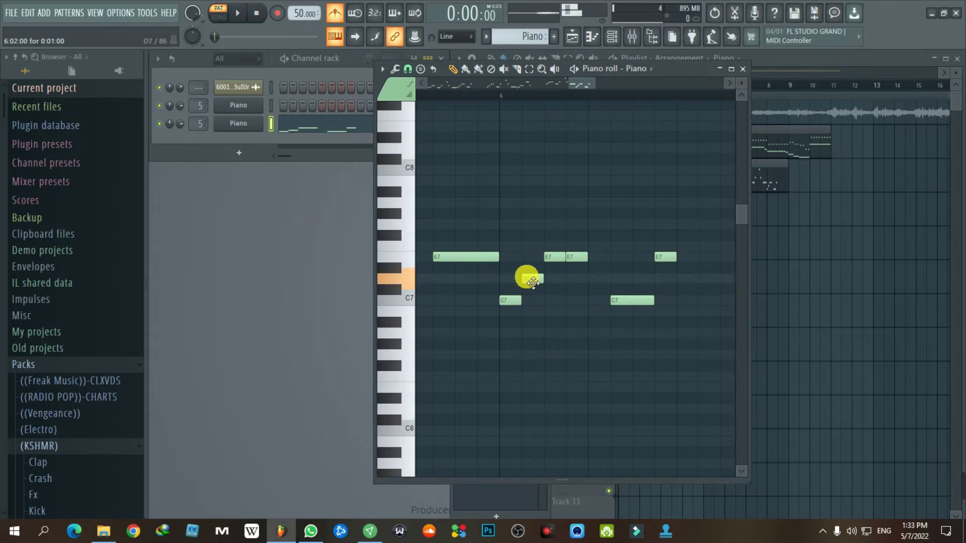
double_click(532, 280)
click(577, 185)
click(639, 309)
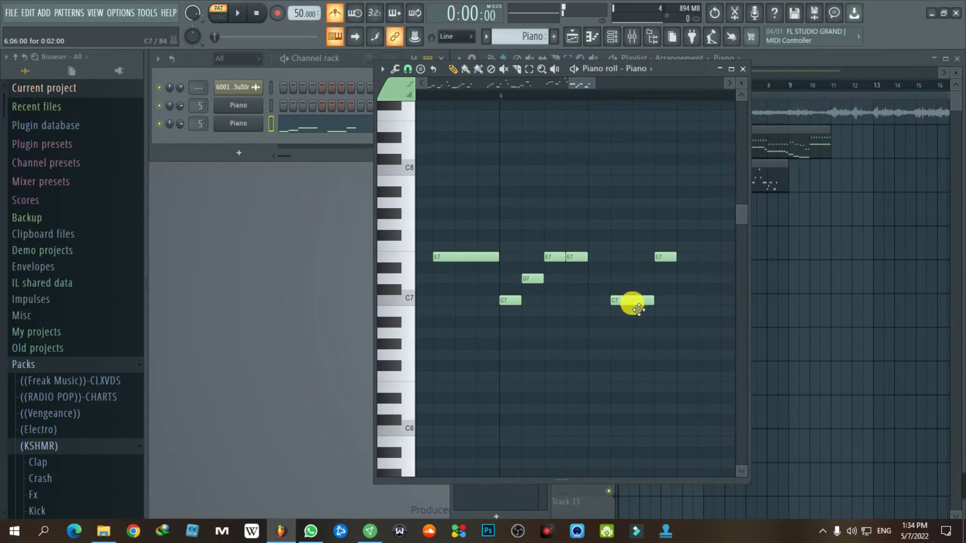
Play the pattern from bar 5 through bar 6, then stop playback
scroll(578, 340, down, 3)
click(477, 98)
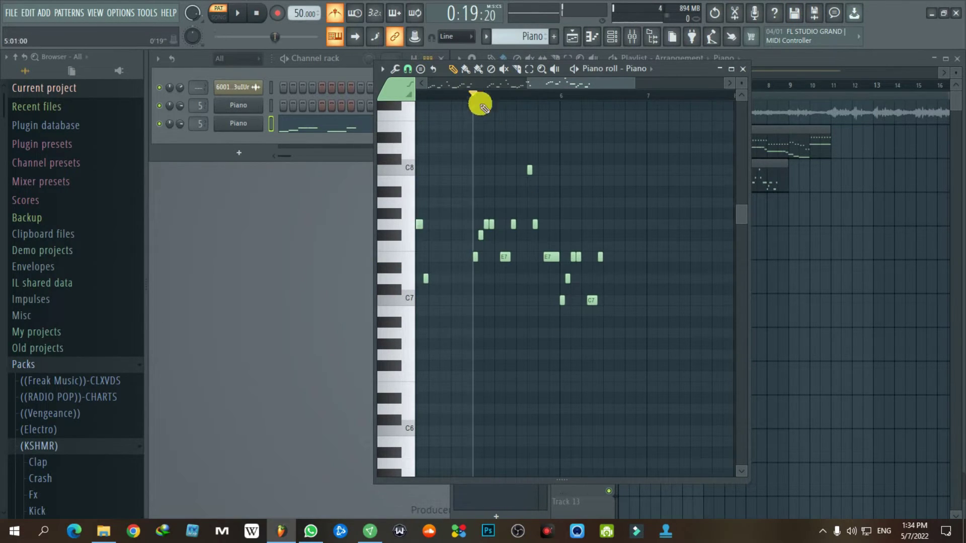
key(space)
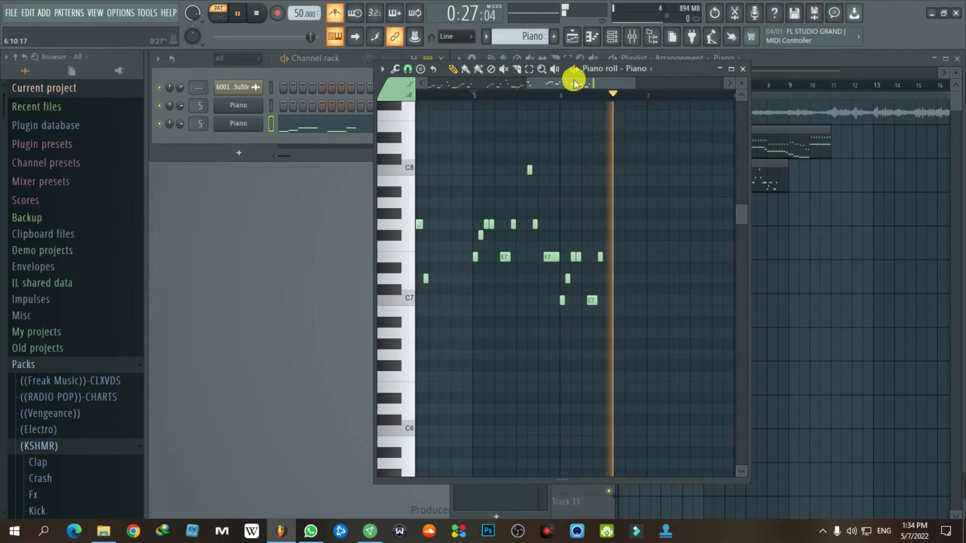
drag(573, 80, 646, 82)
key(space)
Paste the two-bar phrase at bar 7, transposed down five semitones so it starts on F#6 at the bar line
scroll(442, 391, up, 3)
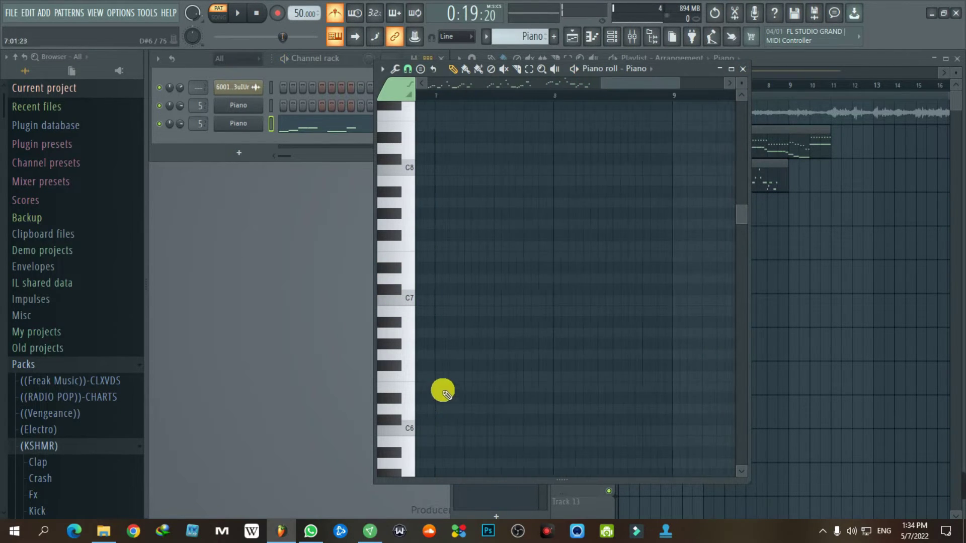
key(ctrl+v)
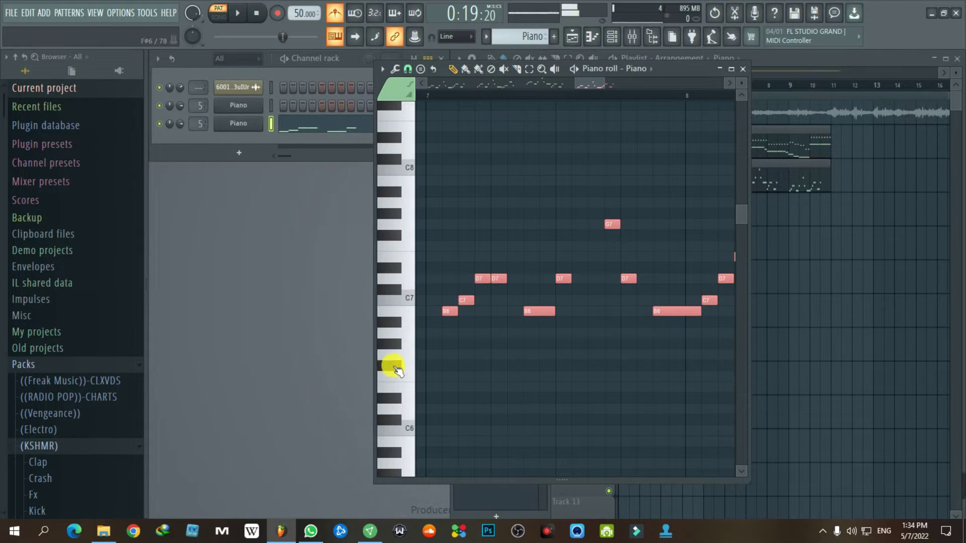
drag(452, 312, 436, 367)
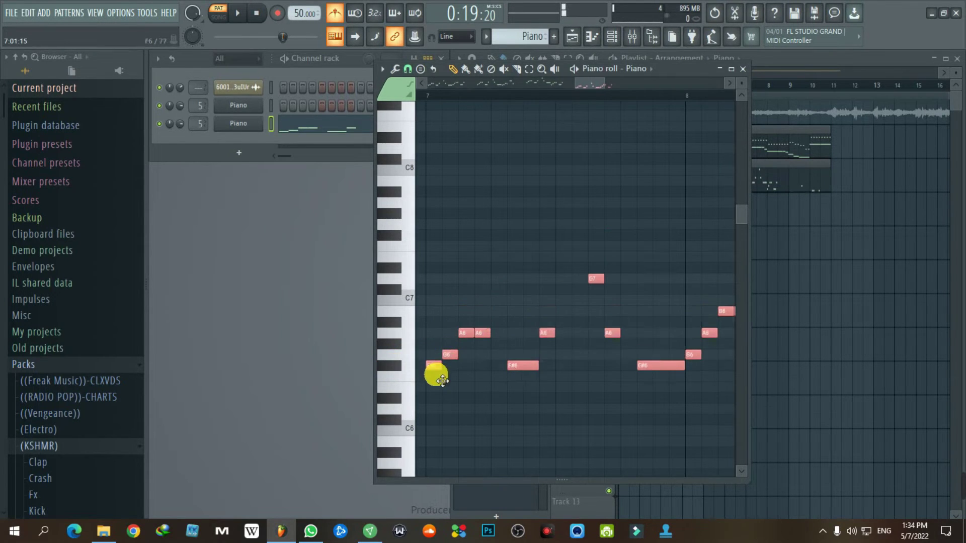
click(438, 344)
Audition individual notes of the pasted phrase across bars 7 and 8 to check their pitches
click(448, 356)
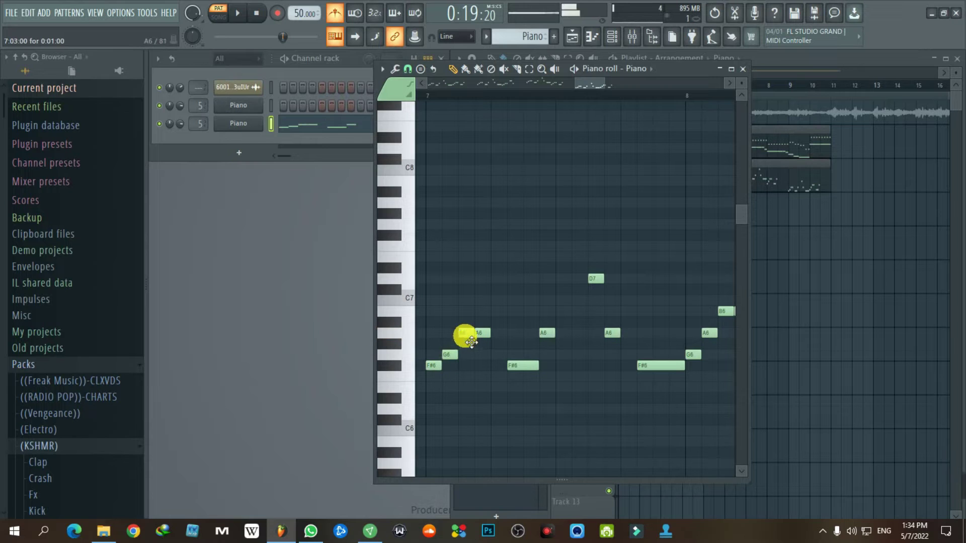
click(545, 334)
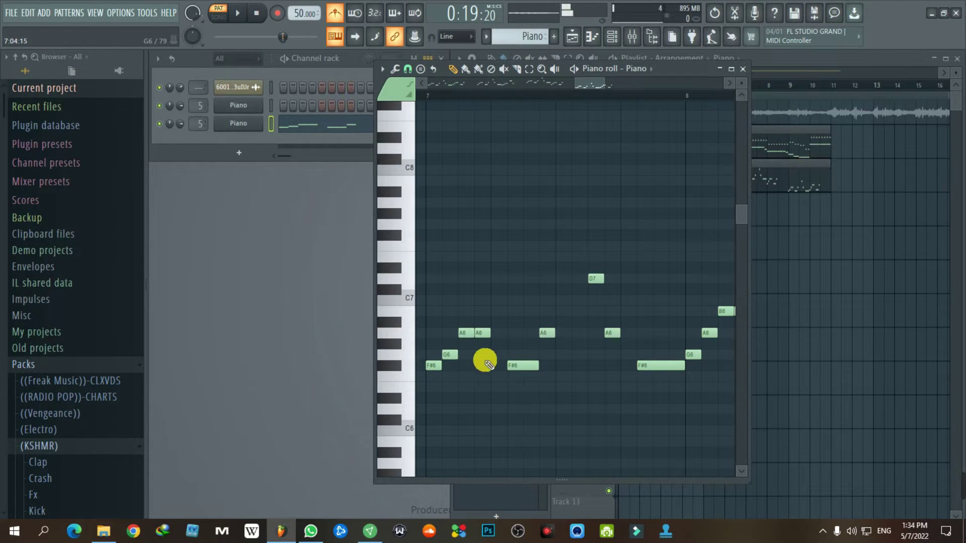
scroll(485, 361, down, 3)
scroll(596, 388, up, 2)
scroll(476, 390, up, 3)
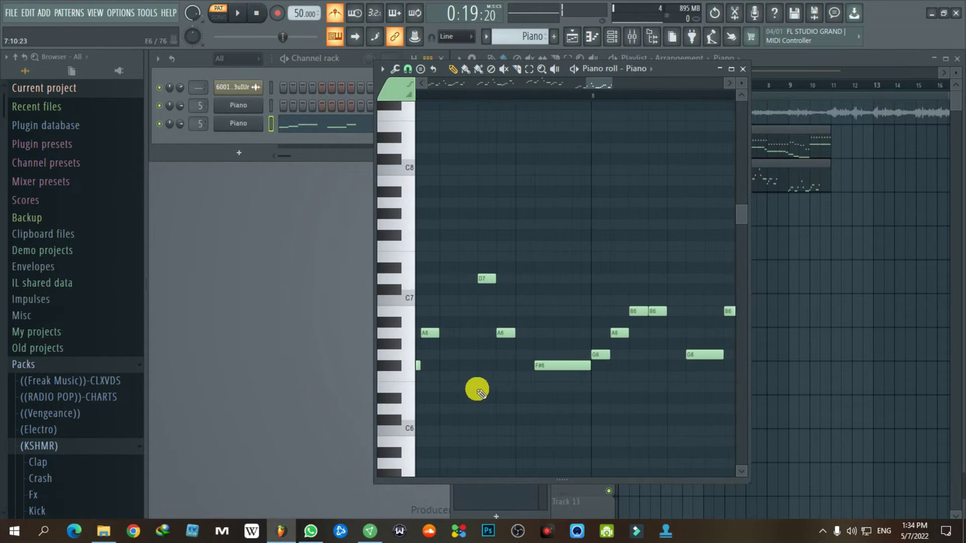
click(508, 330)
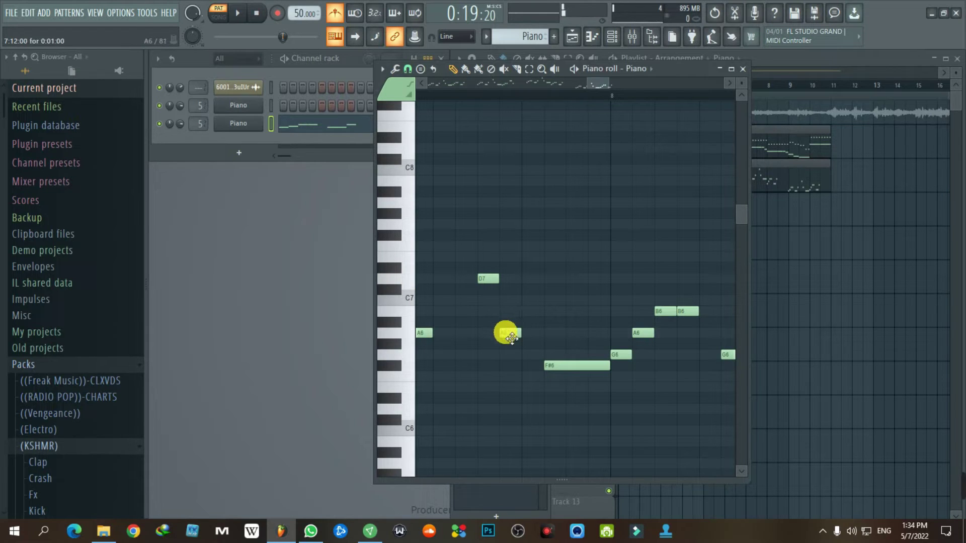
scroll(567, 376, down, 3)
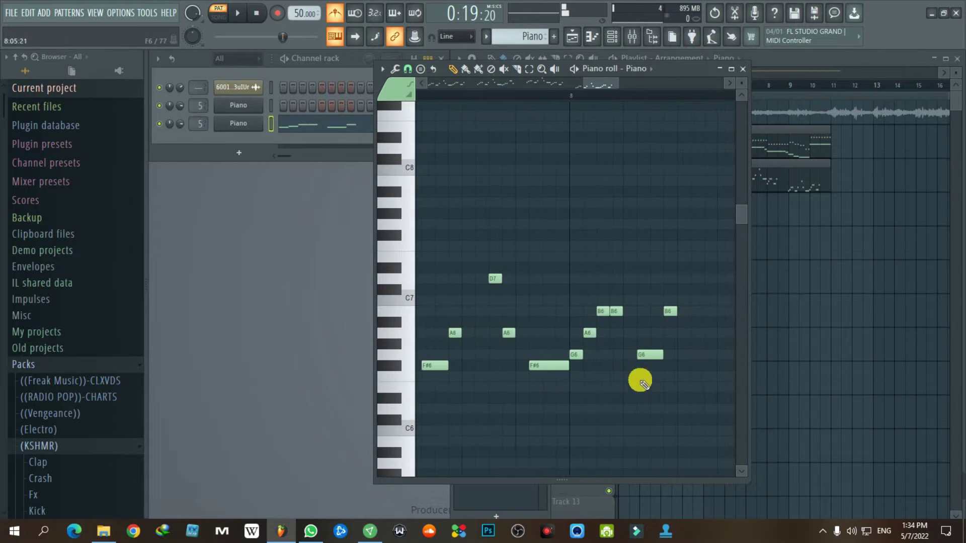
scroll(642, 379, up, 2)
click(548, 355)
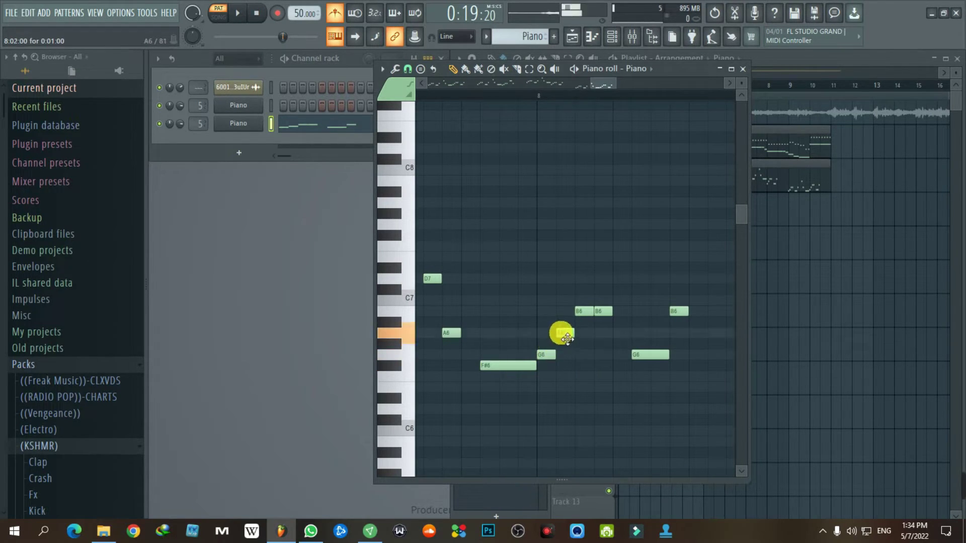
click(604, 315)
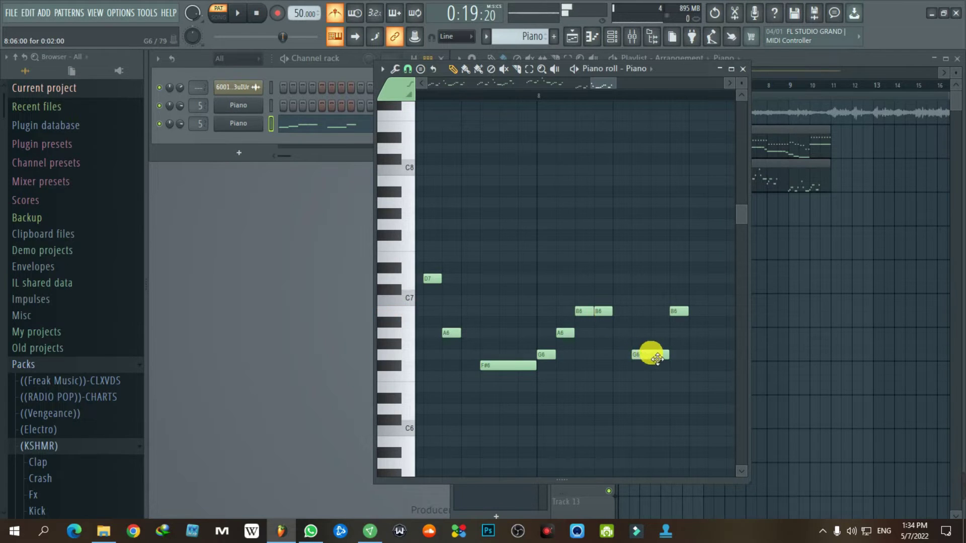
In bar 8, raise the two-step G6 at step 6 to D7, lower the last B6 to G6, and close the piano roll
drag(657, 358, 662, 287)
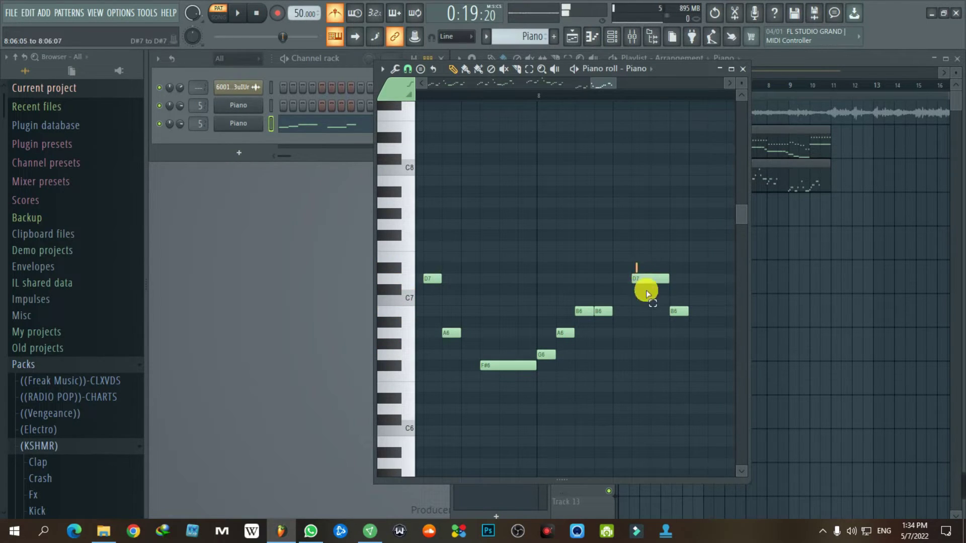
drag(679, 320, 682, 361)
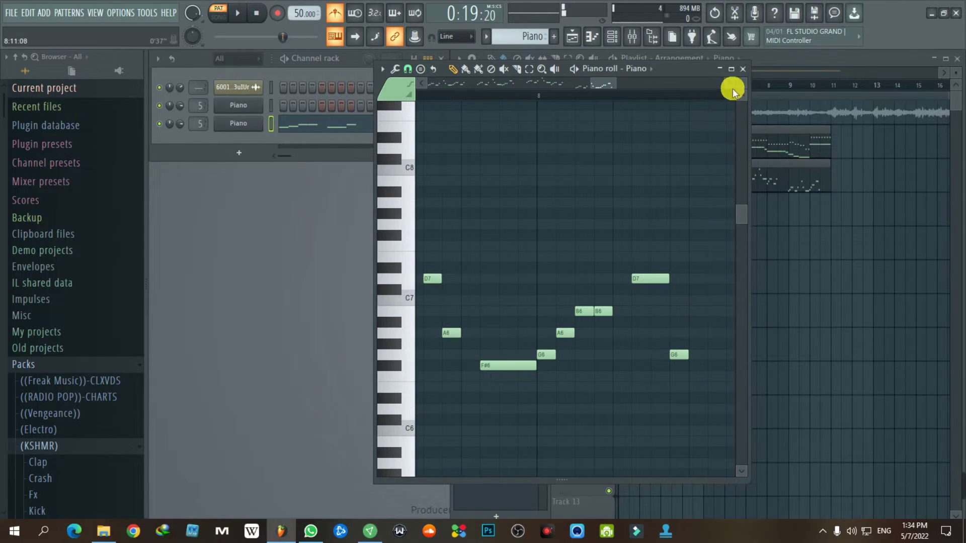
click(743, 71)
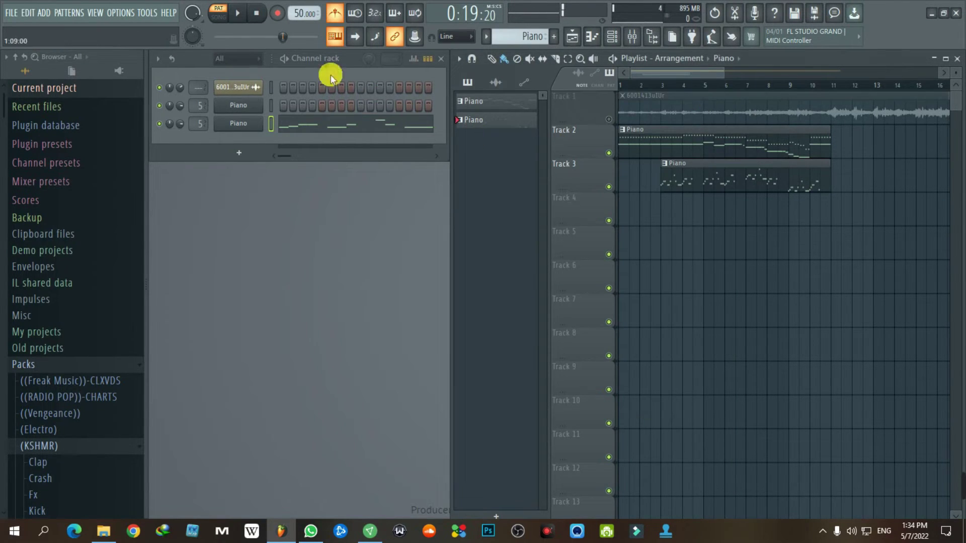
Play the whole second piano pattern from the start with its piano roll open, showing all eight bars
click(239, 14)
click(335, 125)
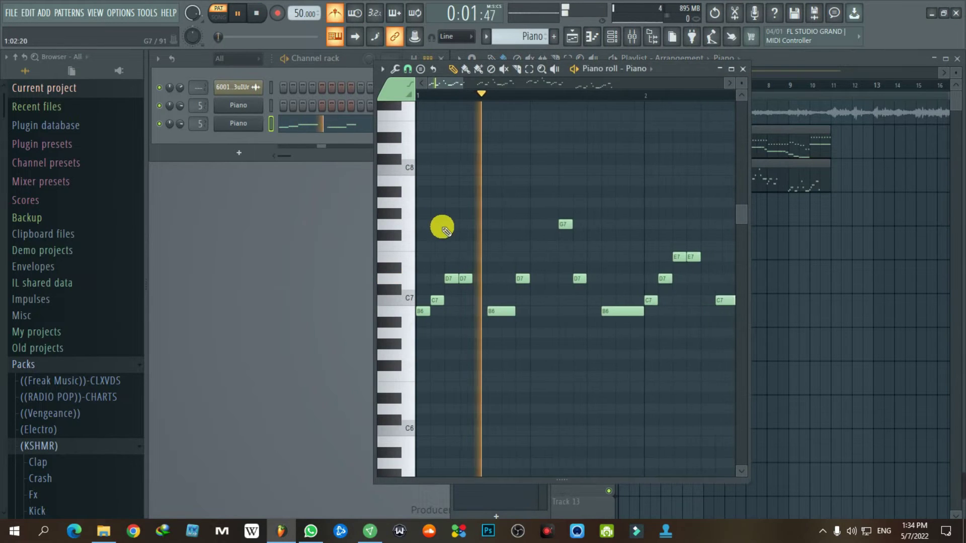
scroll(445, 234, down, 4)
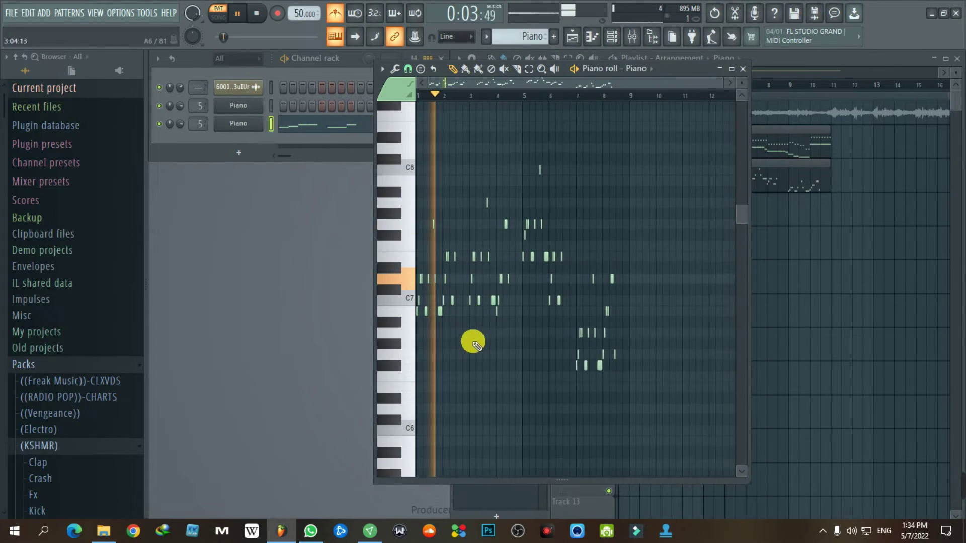
drag(512, 81, 494, 82)
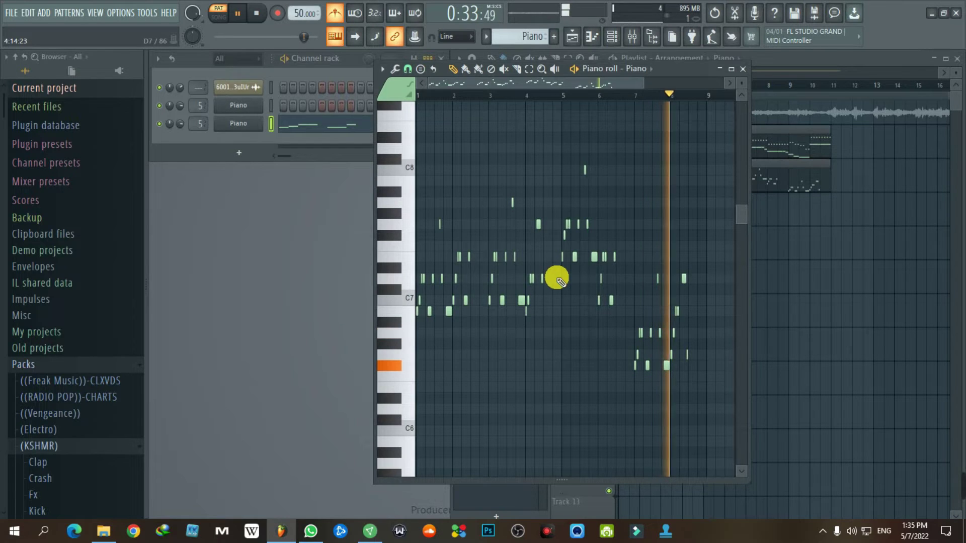
Mute Track 2, unmute the original audio on Track 1, and play the song with the second piano pattern's piano roll open
click(742, 68)
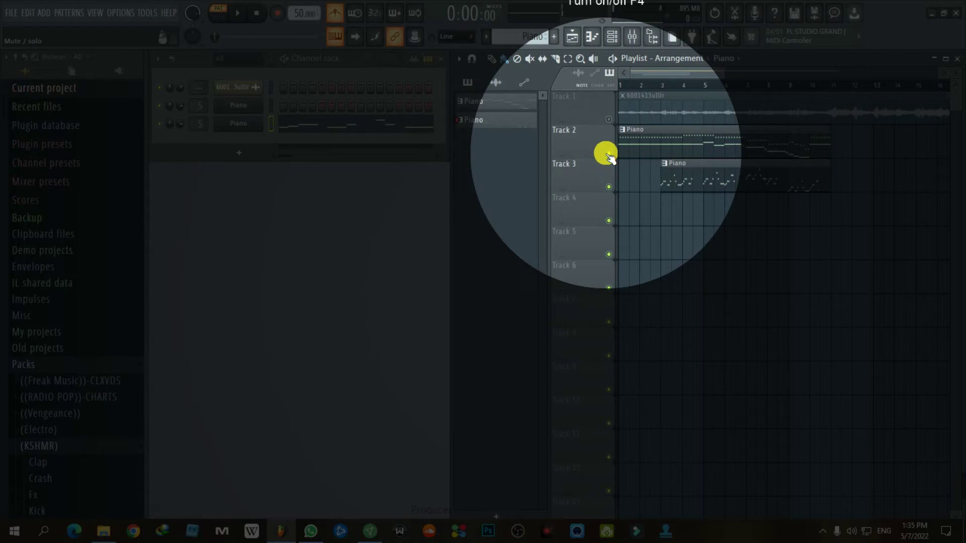
click(607, 153)
click(607, 154)
click(608, 153)
click(608, 154)
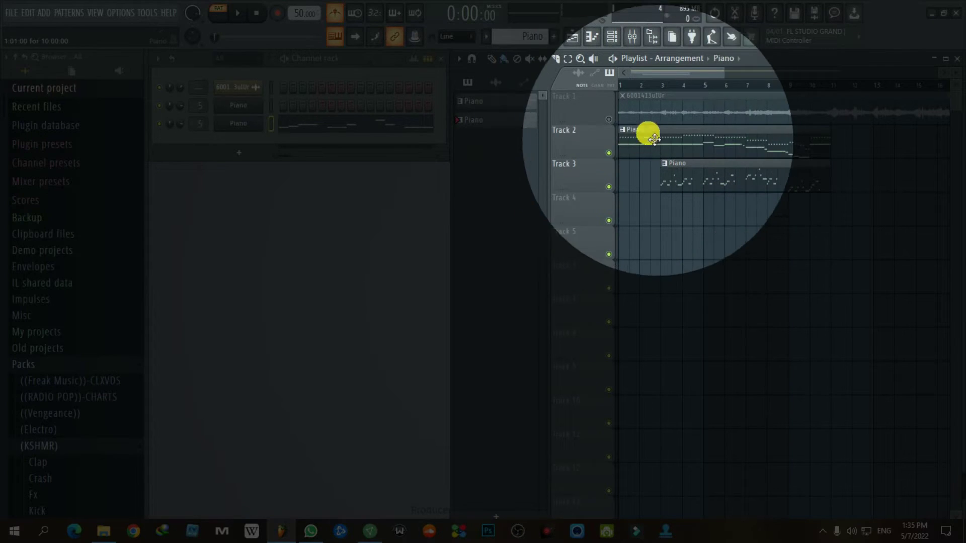
click(609, 153)
click(609, 119)
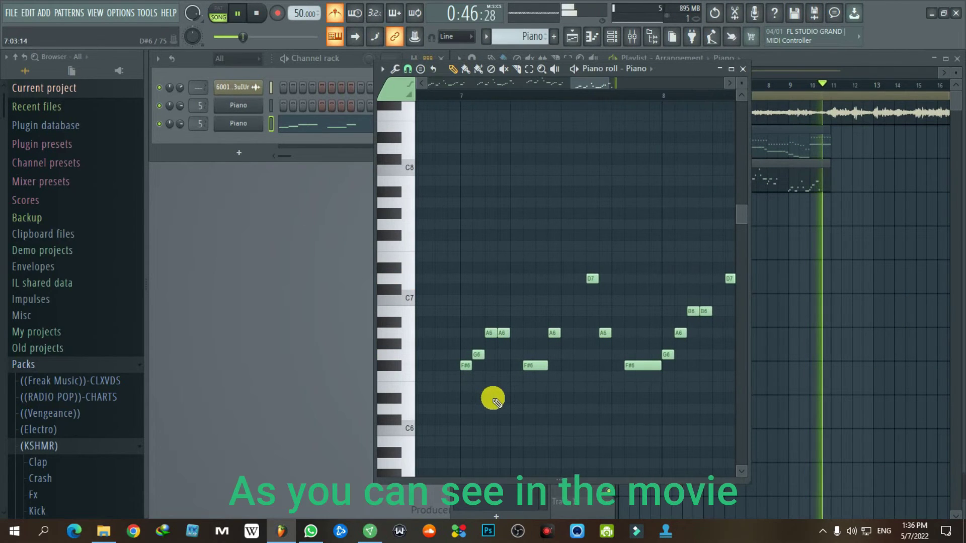
key(space)
Select all notes in bar 7 of the second piano pattern and copy them
drag(462, 98, 667, 110)
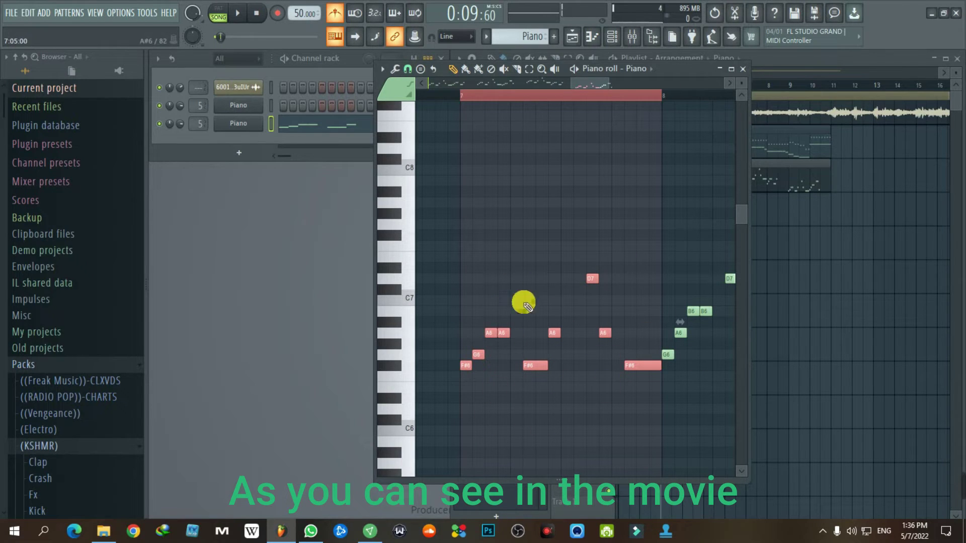
click(383, 70)
mouse_move(405, 87)
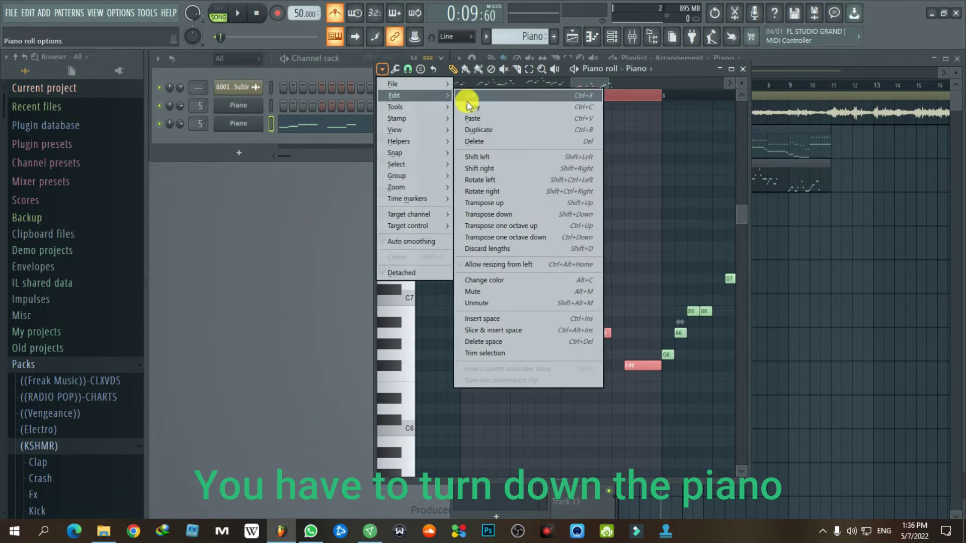
click(486, 108)
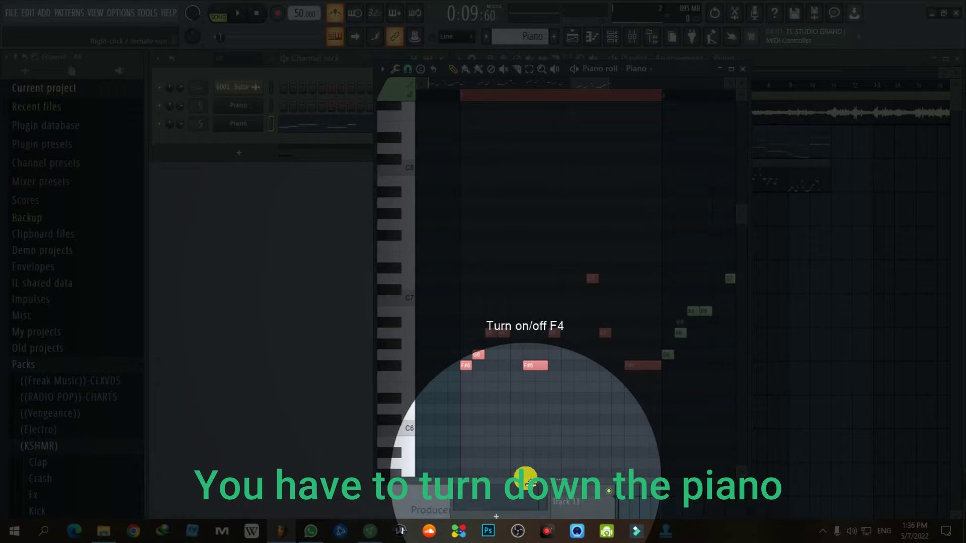
Lower the velocities of the selected bar 7 notes evenly by about a quarter and play the passage
drag(518, 479, 530, 295)
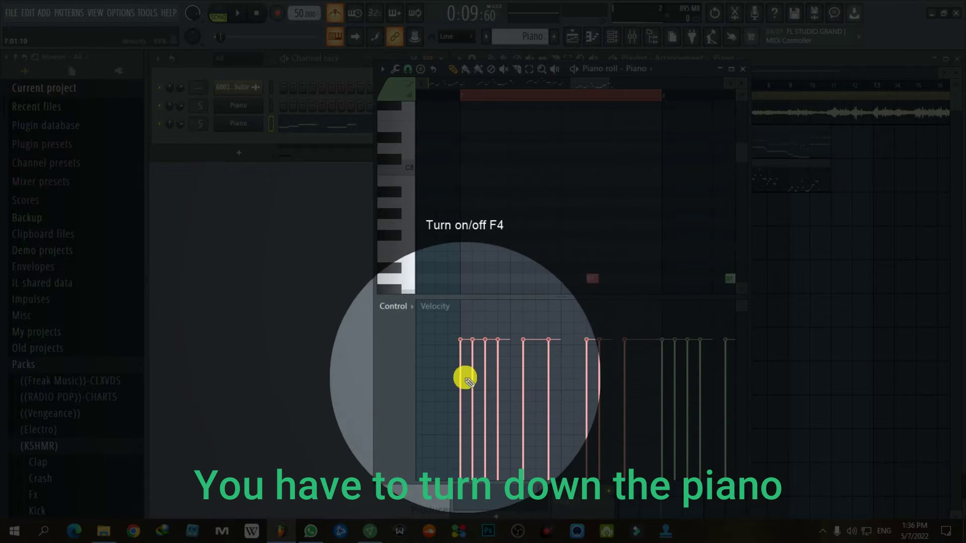
drag(465, 379, 624, 380)
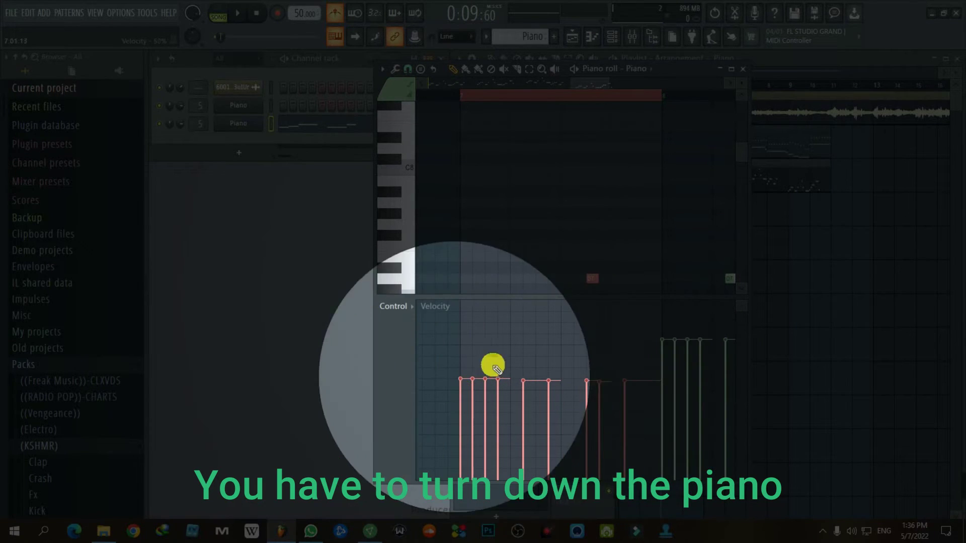
drag(571, 299, 570, 480)
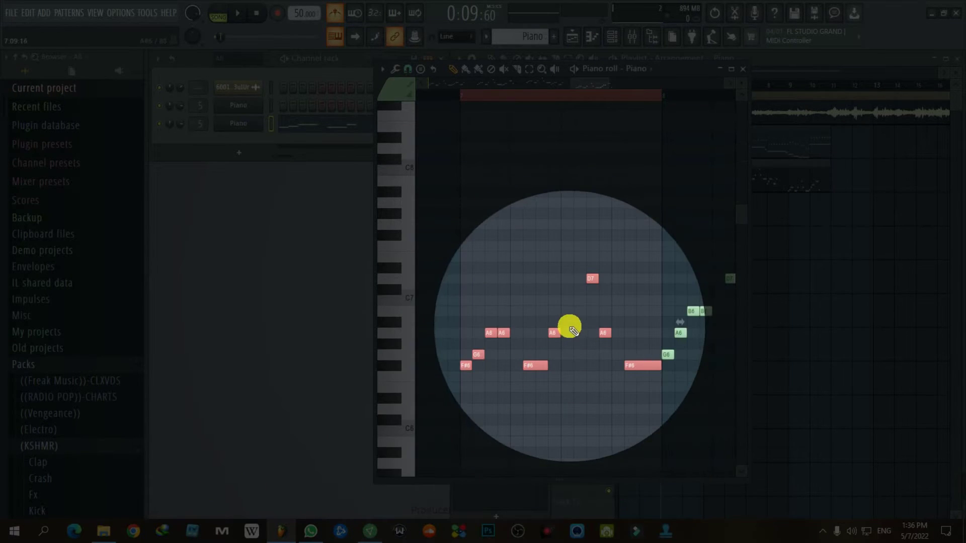
click(460, 94)
key(space)
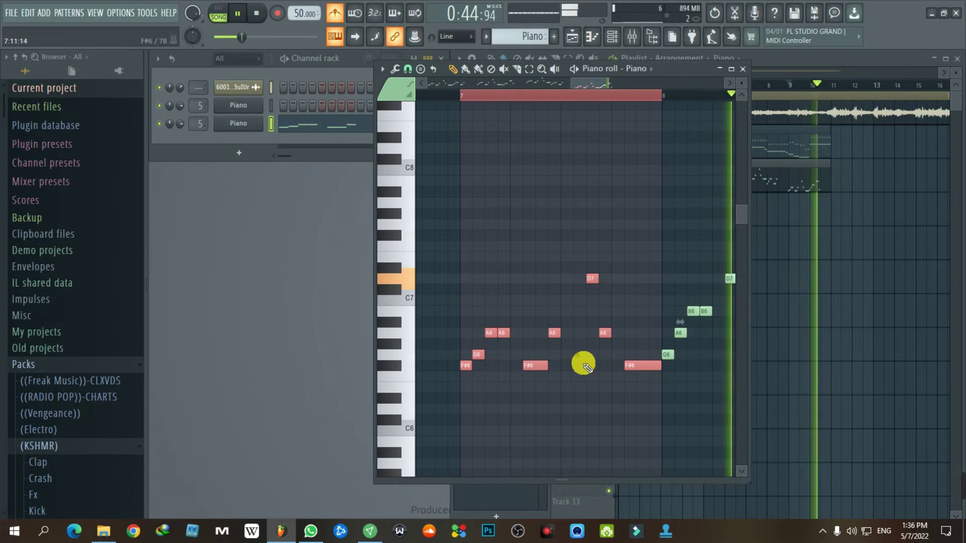
key(space)
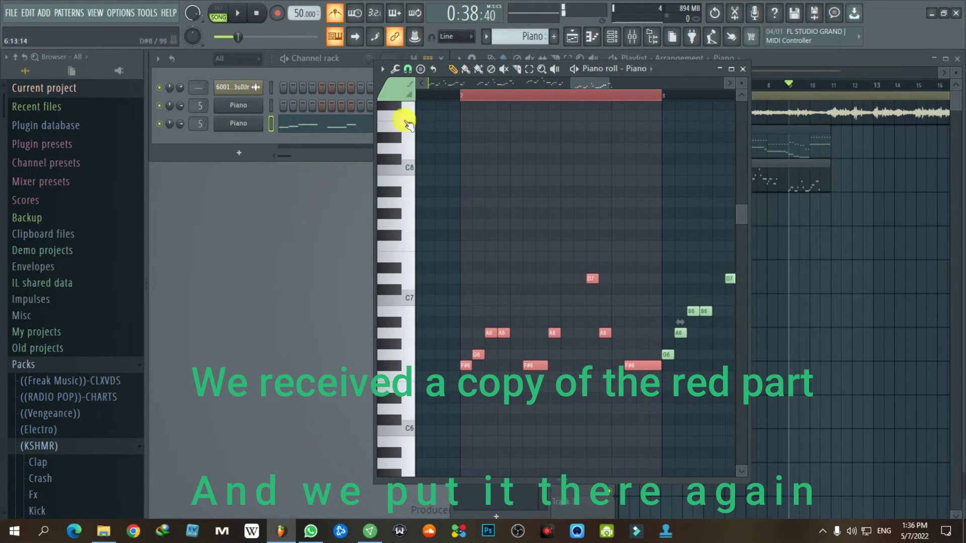
Paste the copied notes over bar 7, transposed up seven semitones so the copy starts on C#7
click(381, 73)
mouse_move(421, 96)
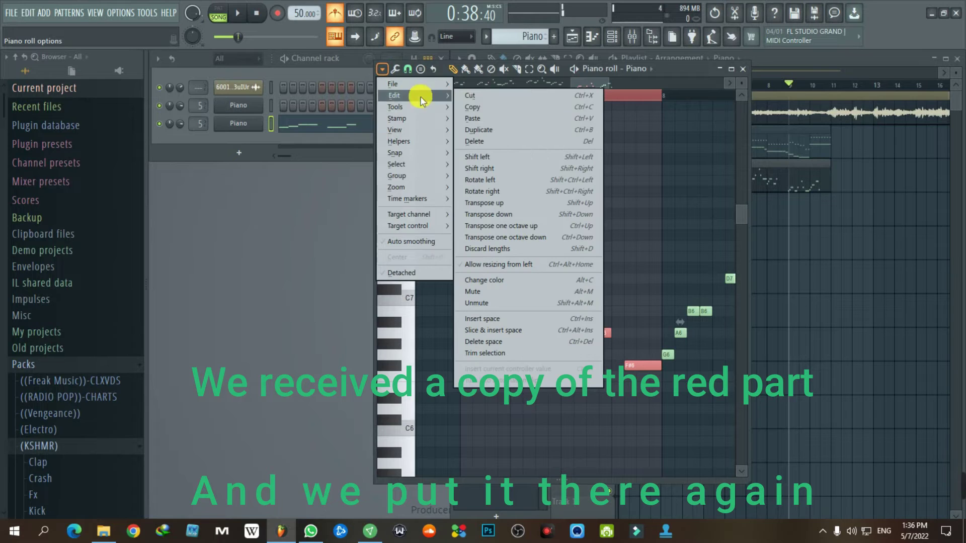
click(491, 120)
drag(470, 377, 468, 308)
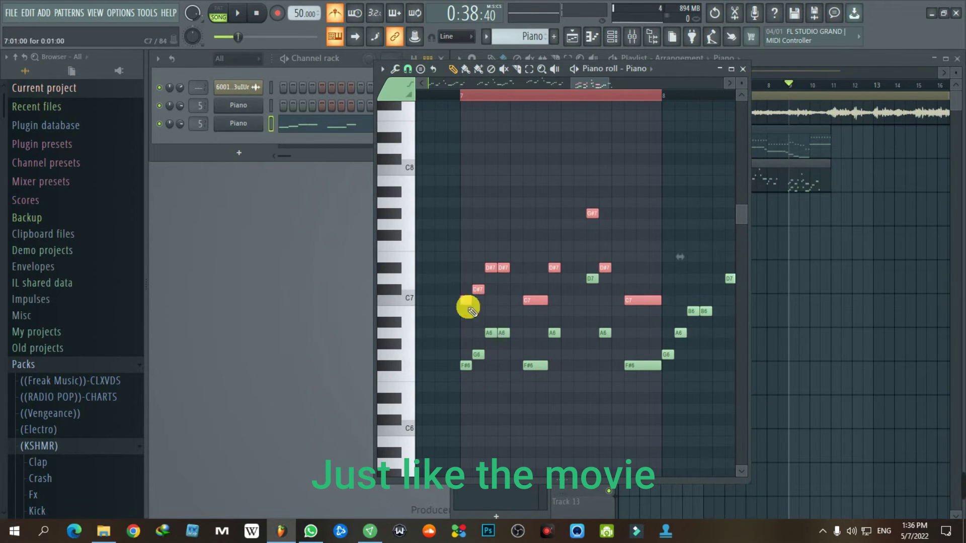
key(shift+Up)
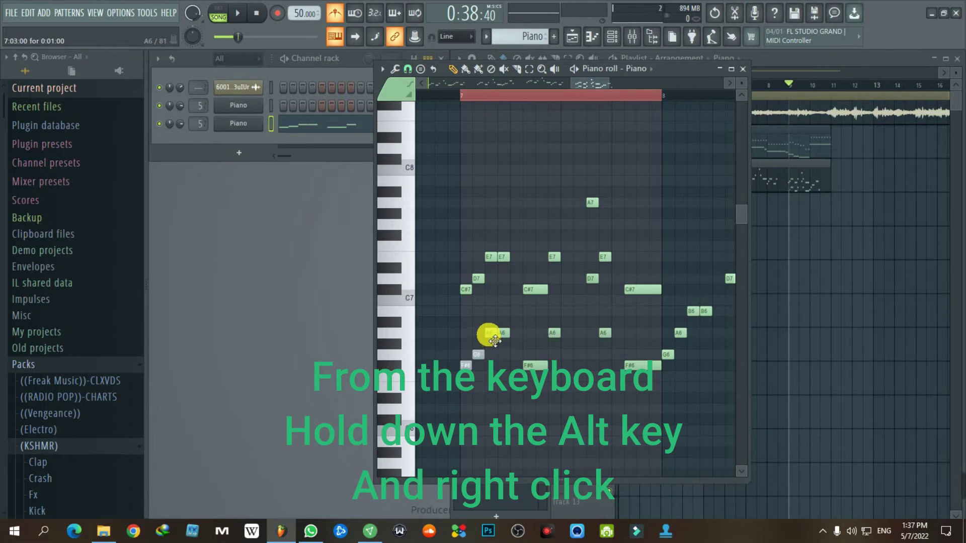
Mute the original lower notes in bar 7 and the second piano channel, and play the song audio from there
alt+right_click(541, 371)
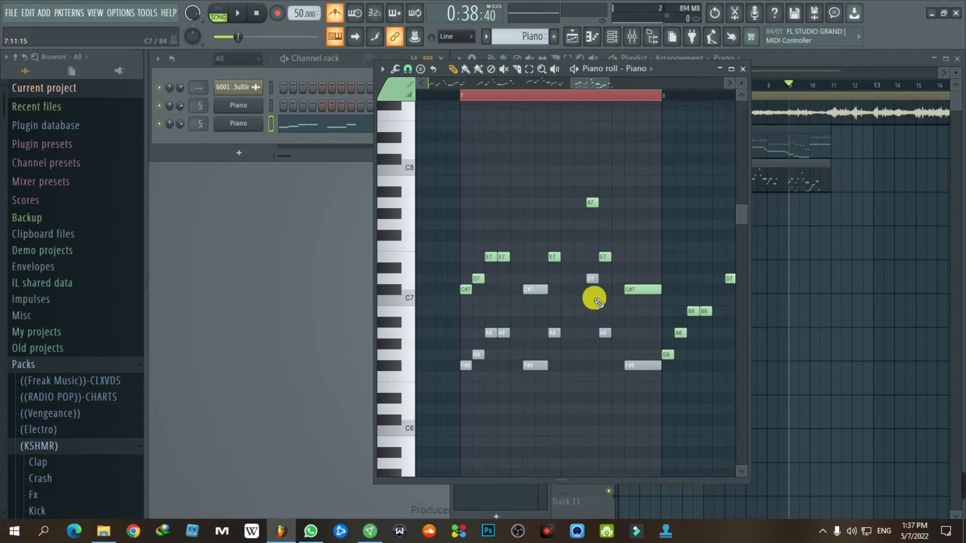
scroll(604, 297, up, 1)
click(160, 124)
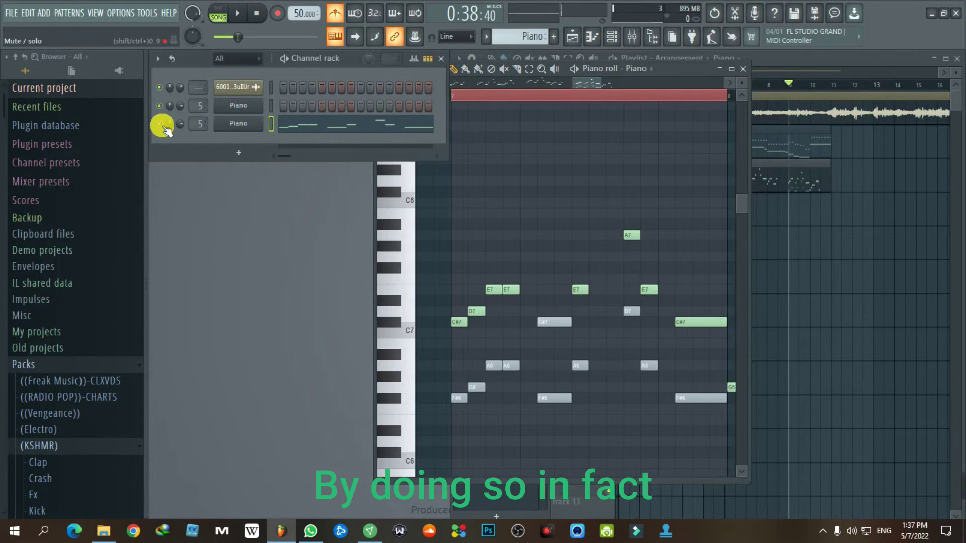
key(space)
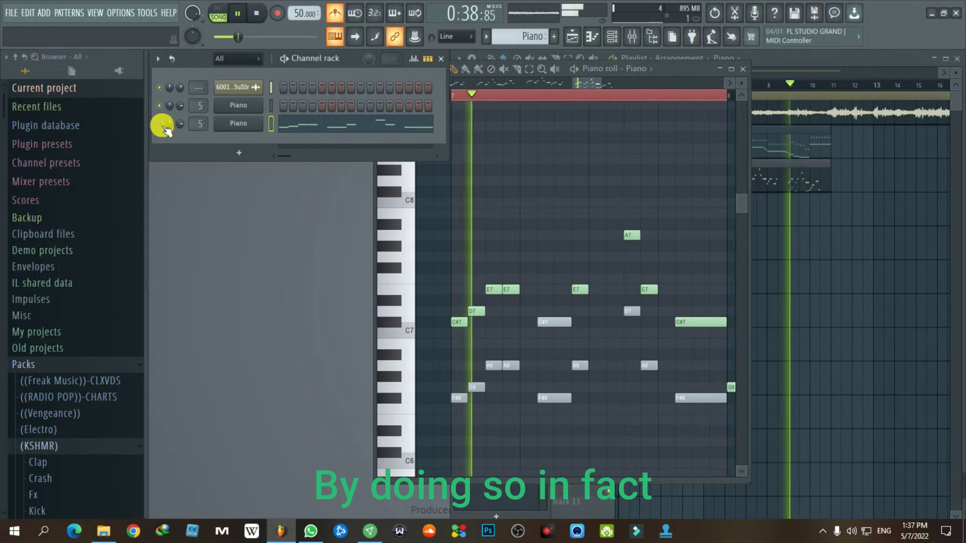
key(space)
Lower the copied C#7 notes at steps 1 and 6 of bar 7 to C7, comparing them with the song audio
click(460, 332)
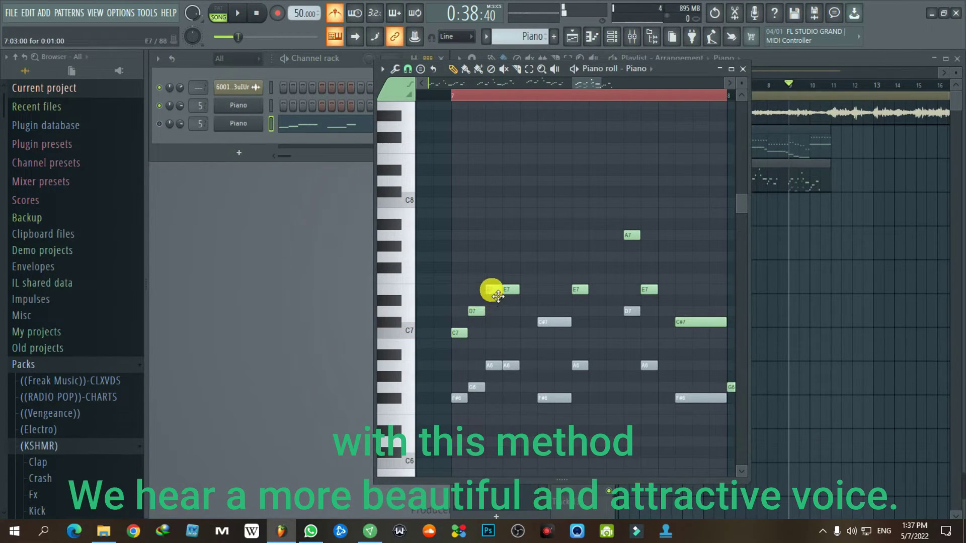
key(space)
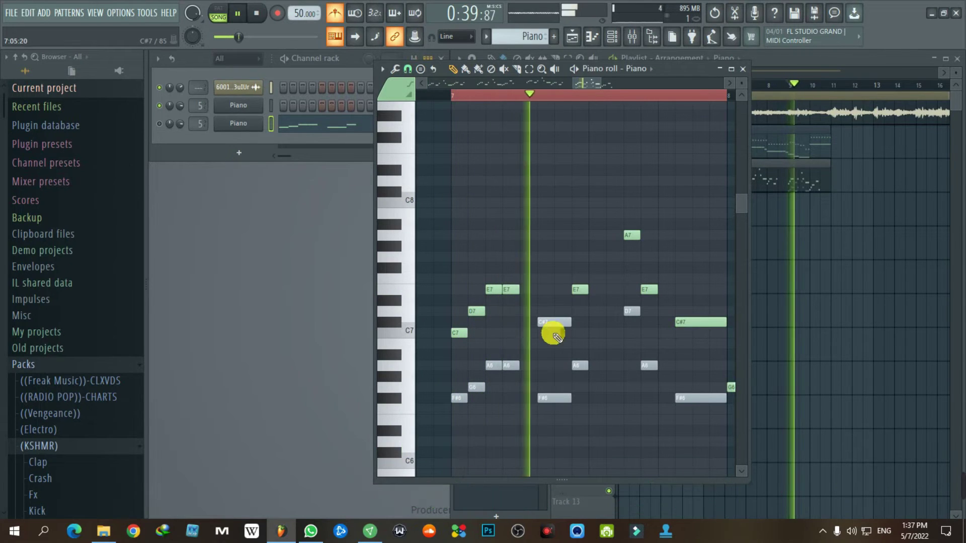
key(space)
click(557, 332)
drag(557, 332, 557, 347)
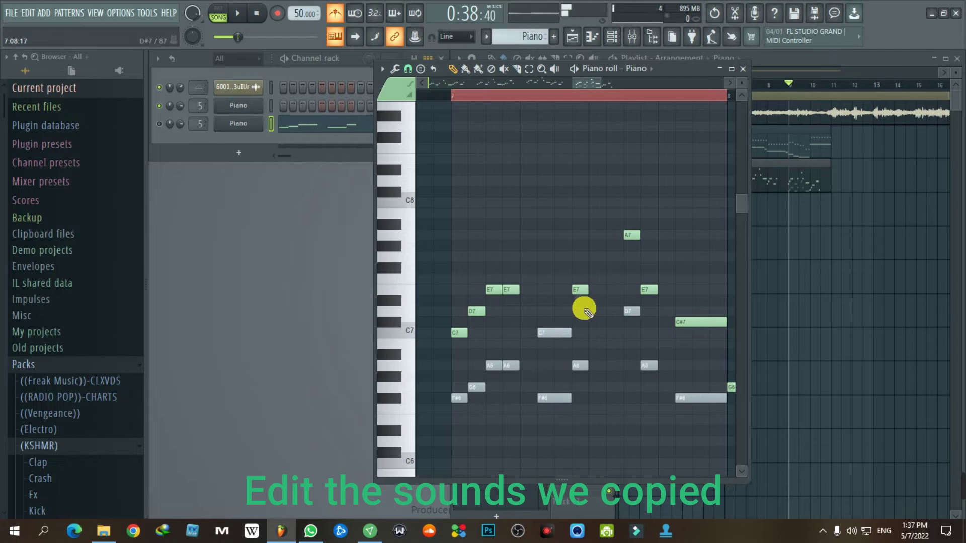
key(space)
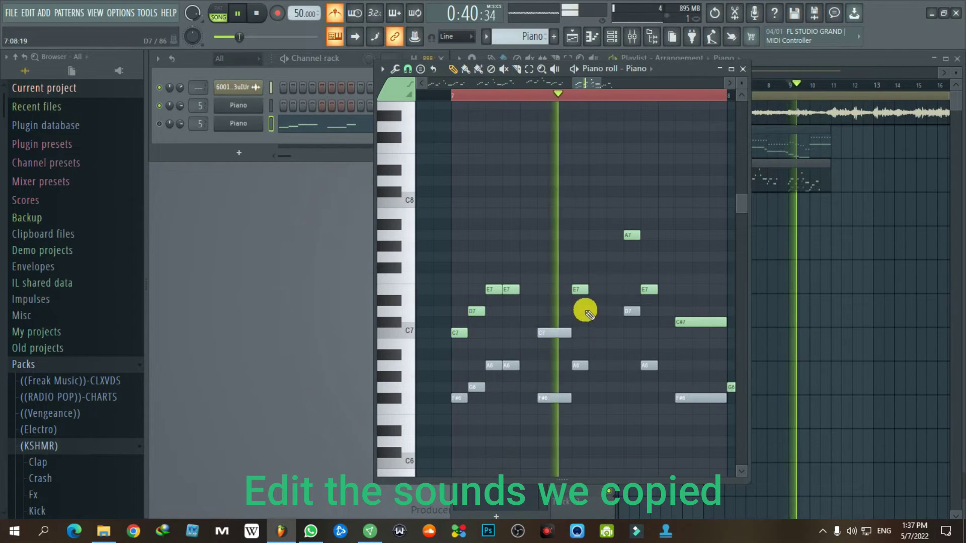
key(space)
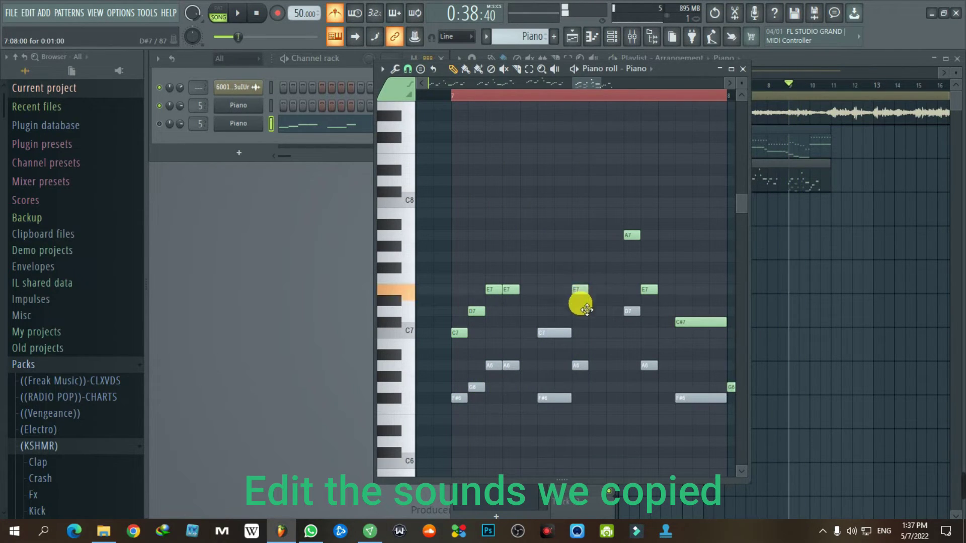
Try lower pitches for the copied E7 at step 8 of bar 7 against the song audio
drag(587, 310, 590, 370)
click(590, 345)
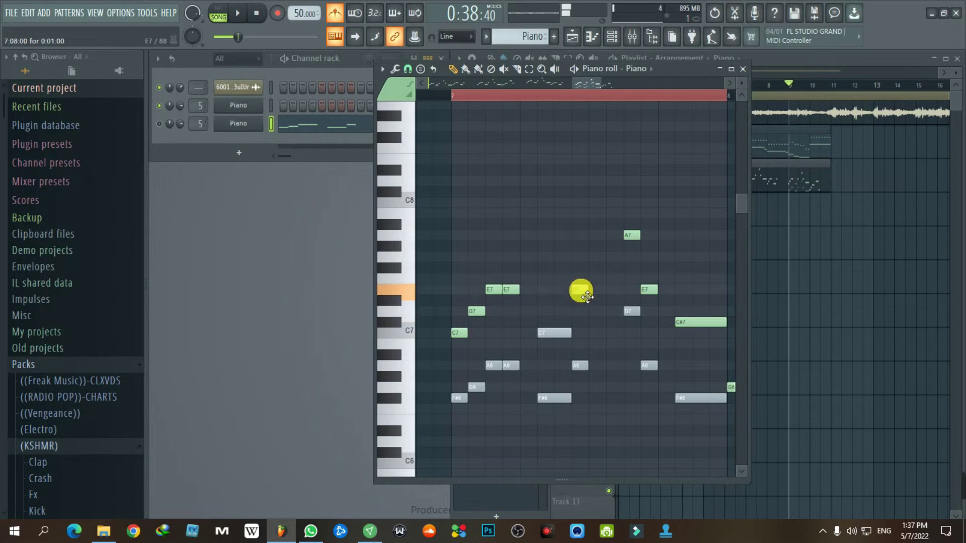
key(space)
drag(582, 85, 593, 80)
key(space)
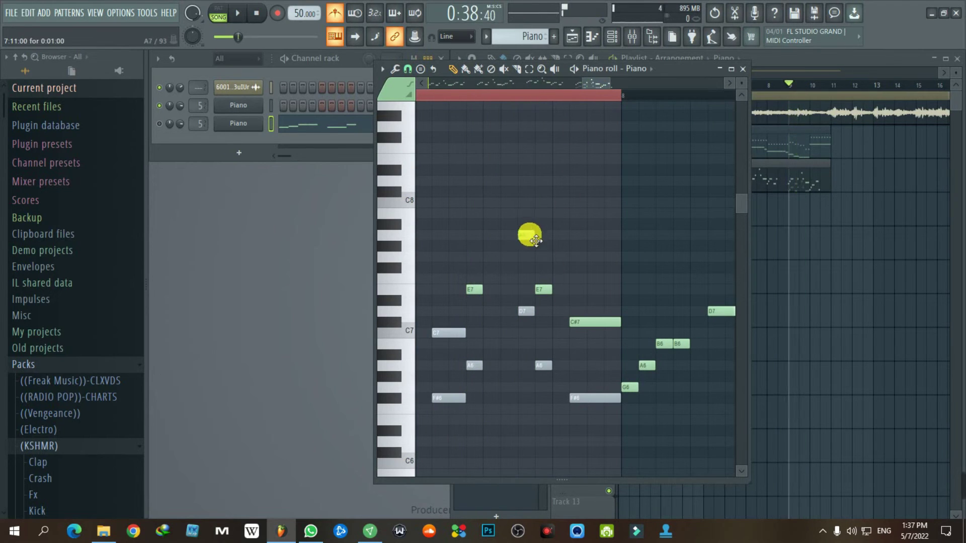
In bar 7, lower the copied A7 at step 11 to B6, the E7 at step 12 to C7, and the C#7 at step 14 to A6
drag(530, 243, 534, 308)
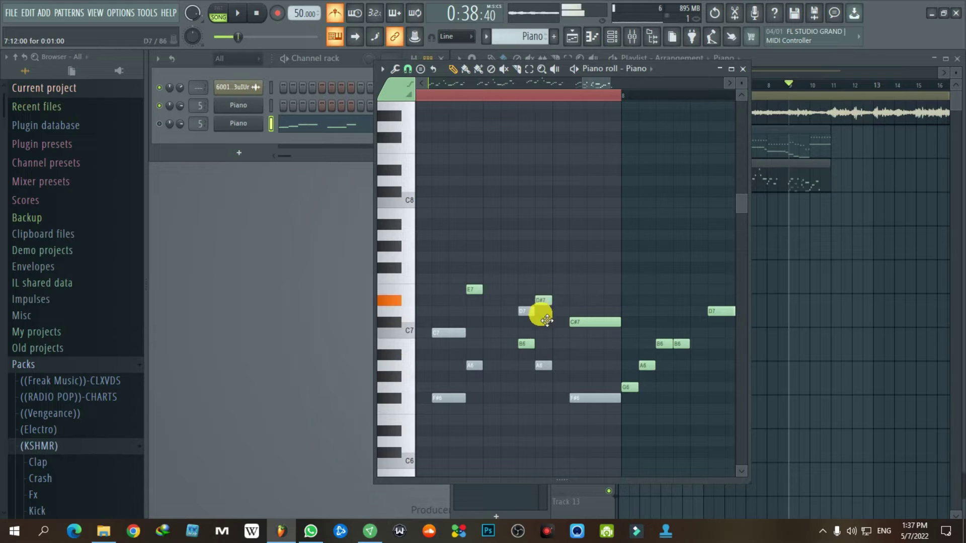
drag(548, 347, 547, 346)
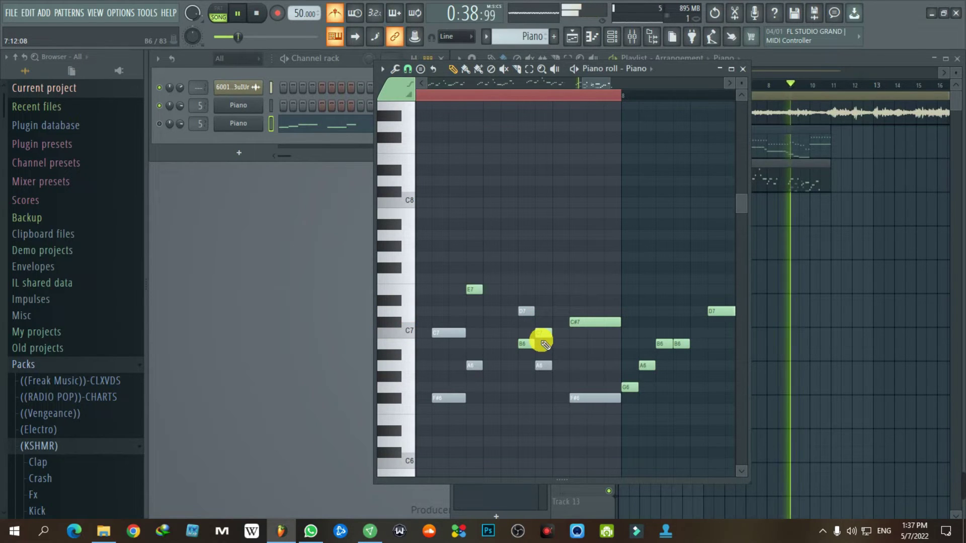
key(space)
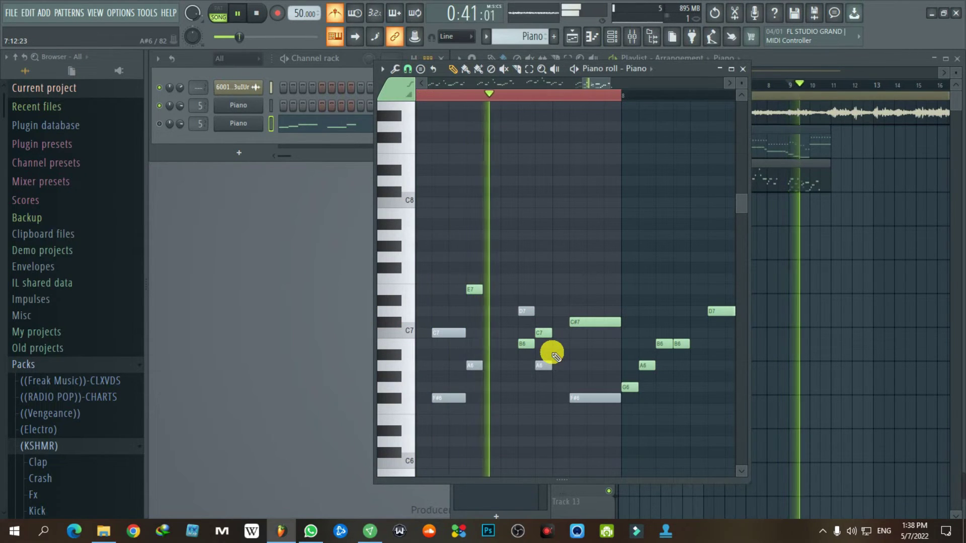
key(space)
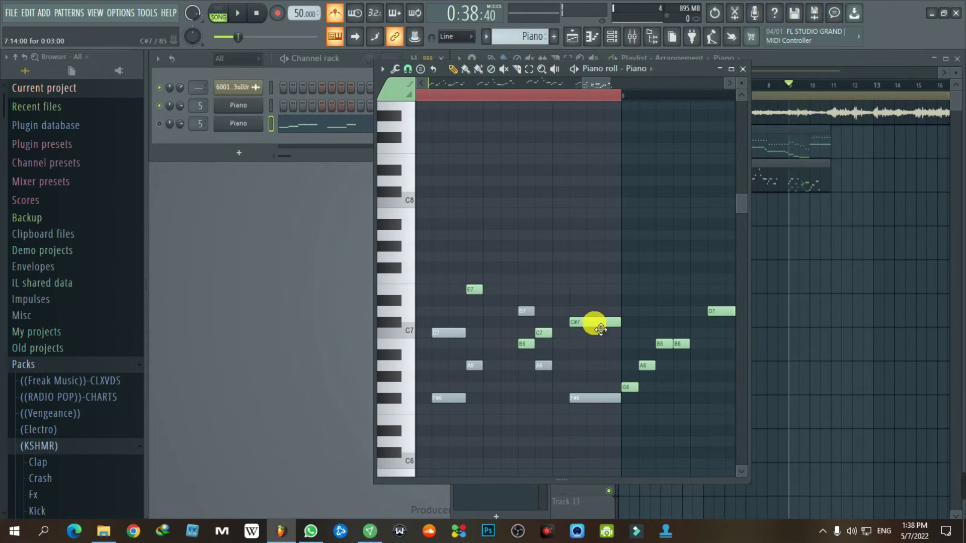
drag(589, 322, 601, 373)
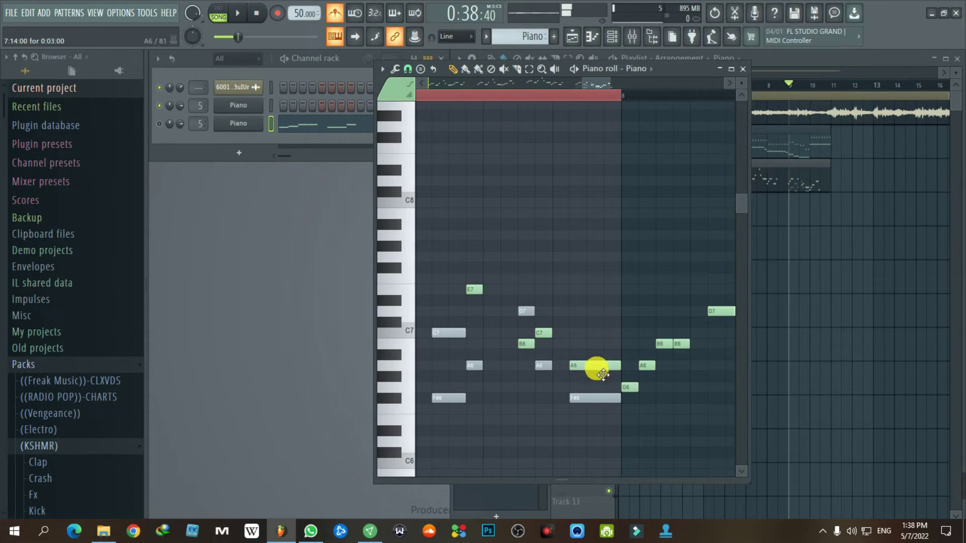
scroll(584, 400, down, 2)
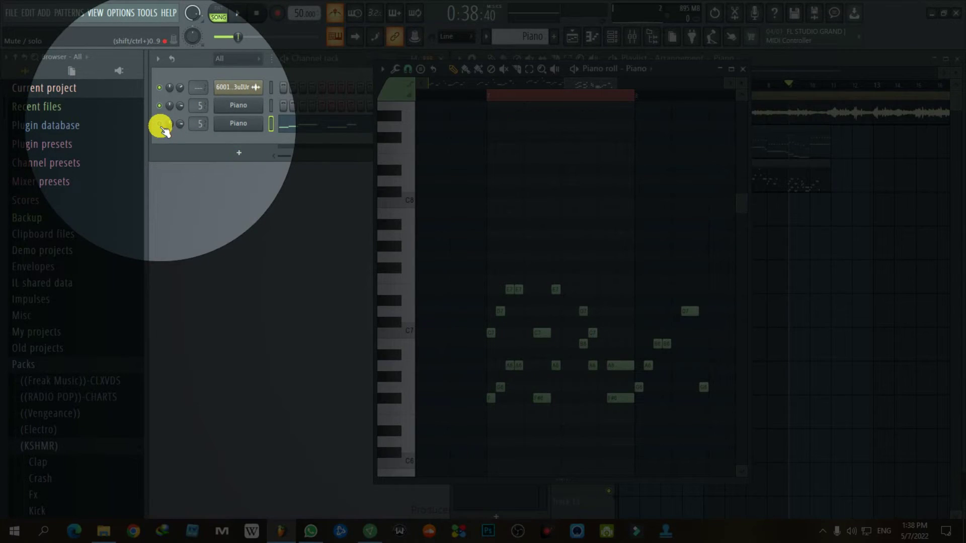
Turn the muted bar 7 notes and the second piano channel back on, and play bars 7 and 8 with the song audio
click(163, 126)
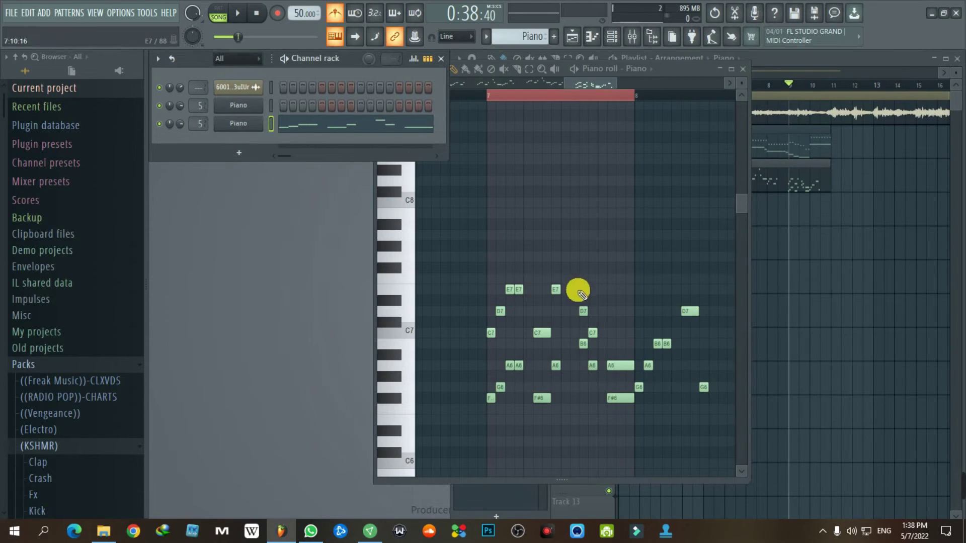
key(space)
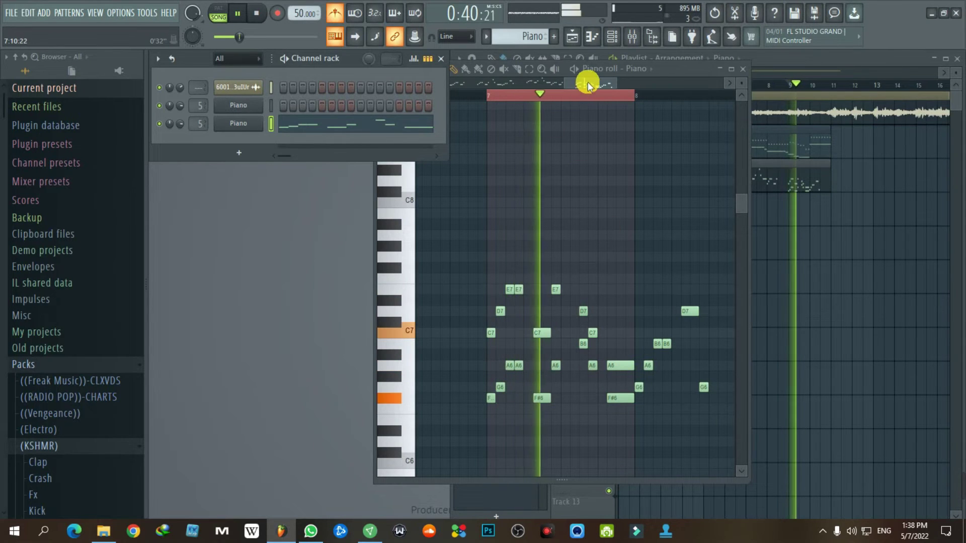
drag(588, 81, 592, 82)
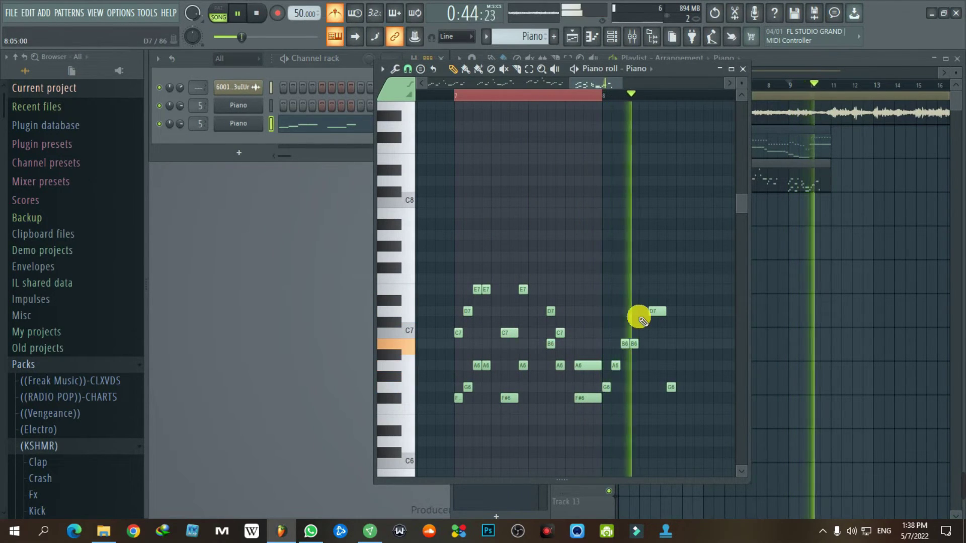
key(space)
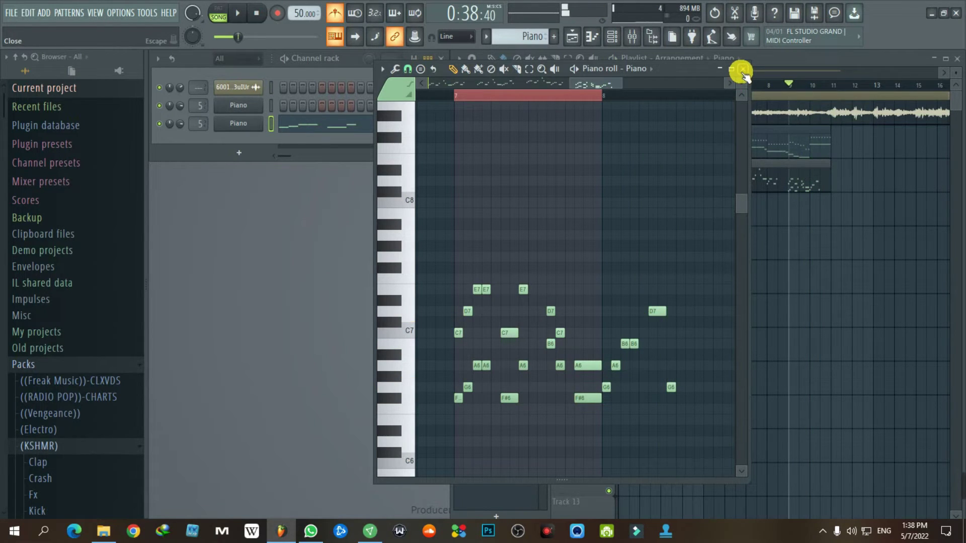
Close the piano roll, mute Track 1, unmute Track 2, and play both piano patterns from the start with the metronome off
click(743, 70)
click(609, 120)
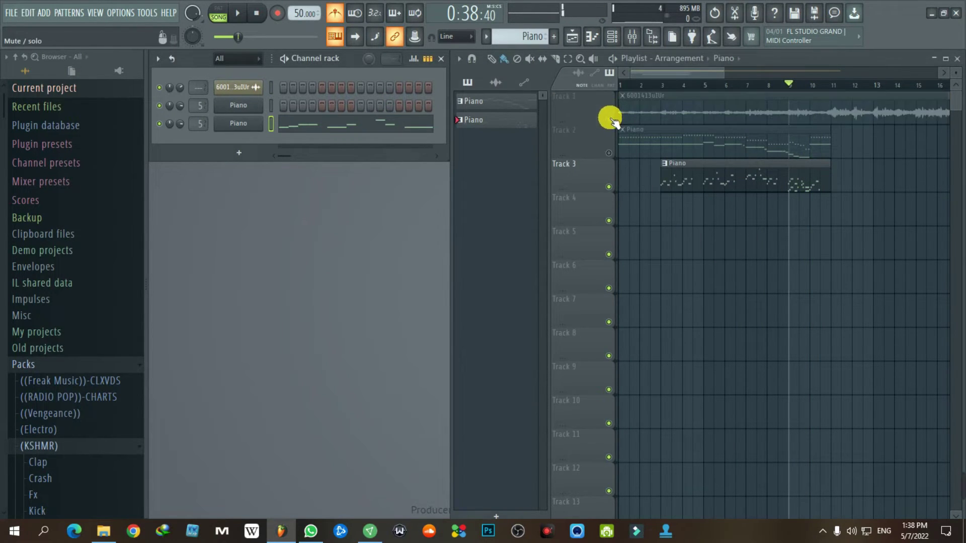
click(610, 154)
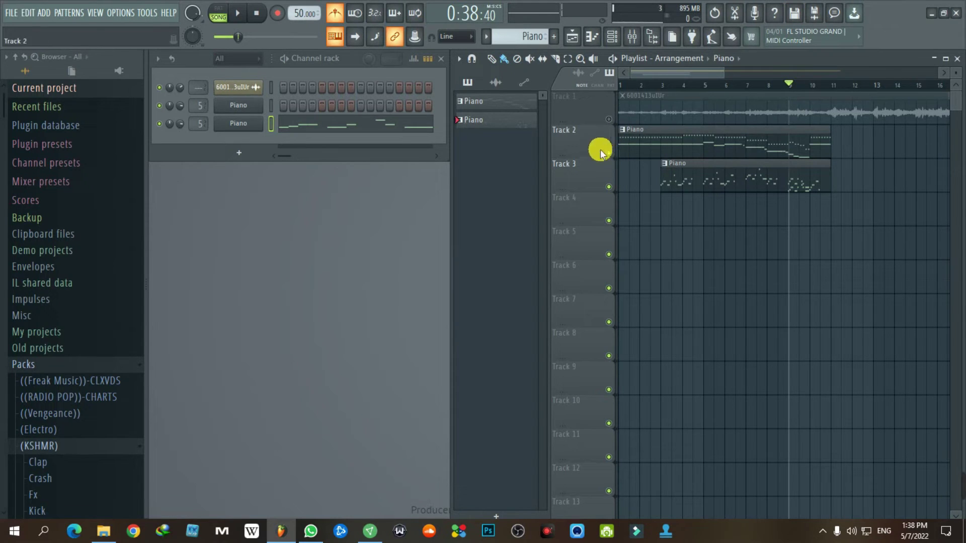
click(257, 14)
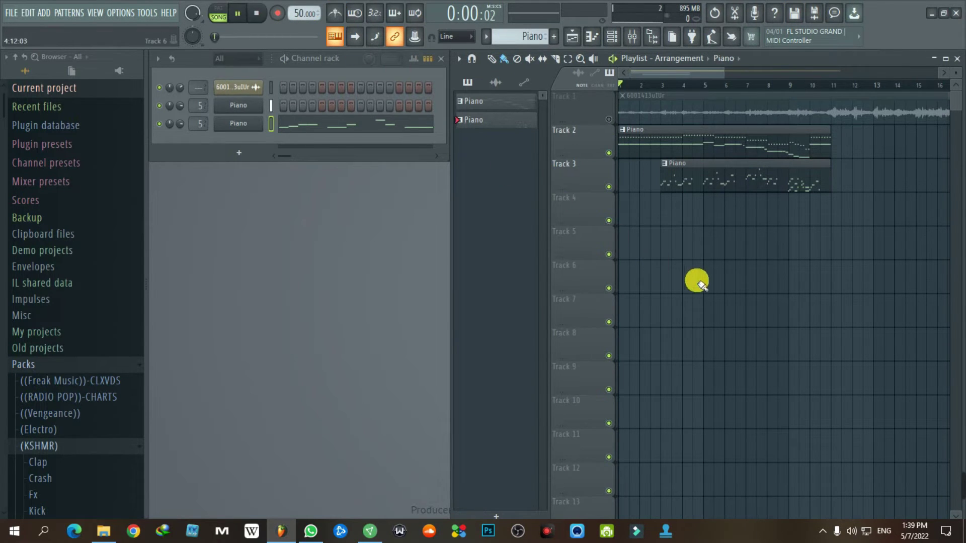
scroll(700, 286, down, 2)
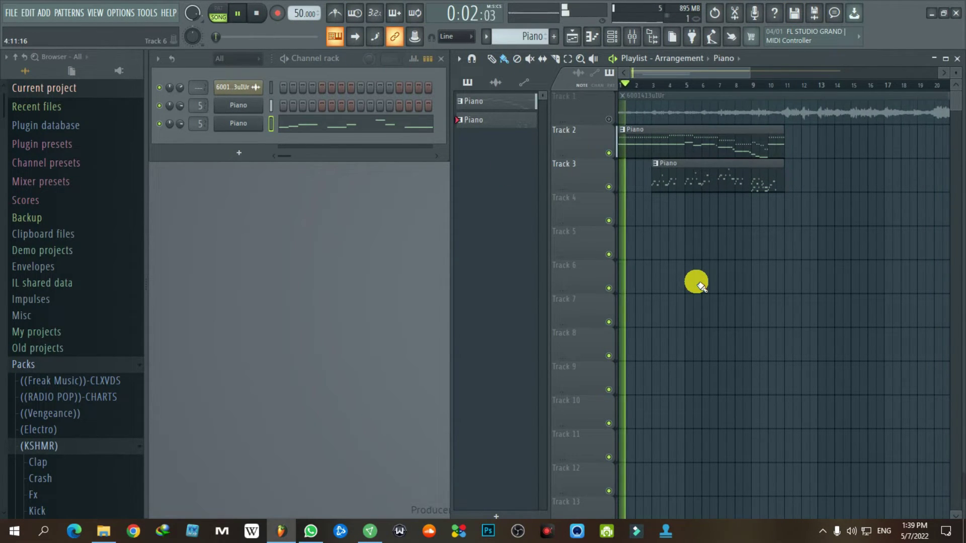
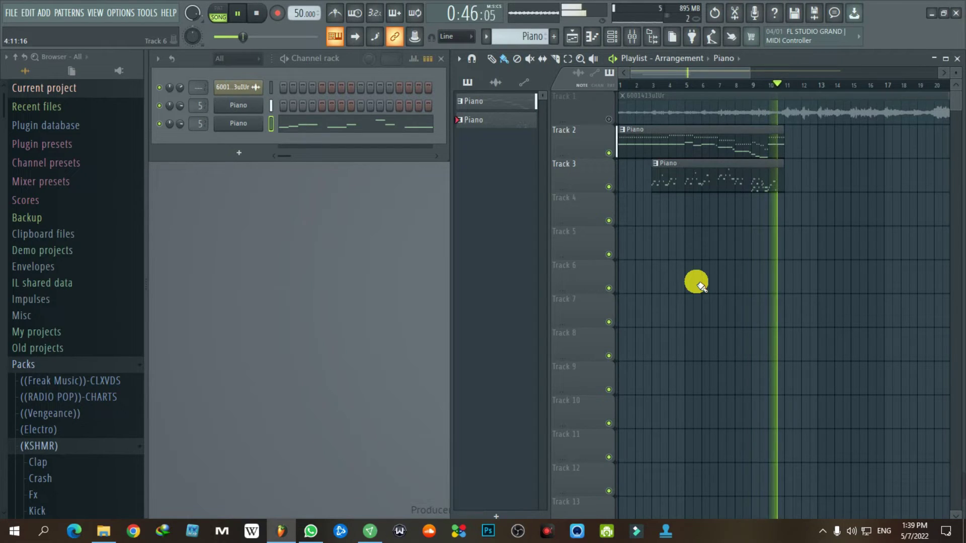
Stop playback, switch from the two piano tracks to the Track 1 song audio, and set the playback position to bar 11
key(space)
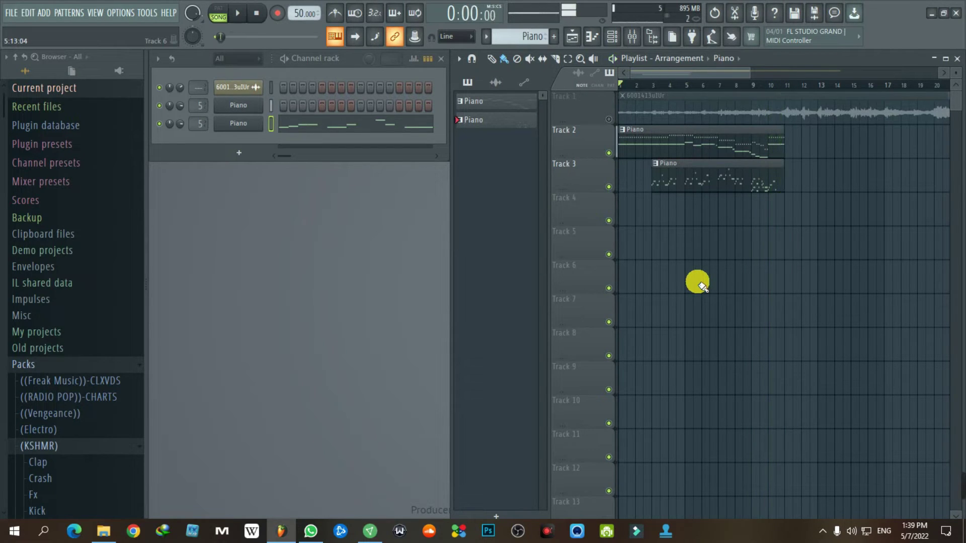
click(609, 187)
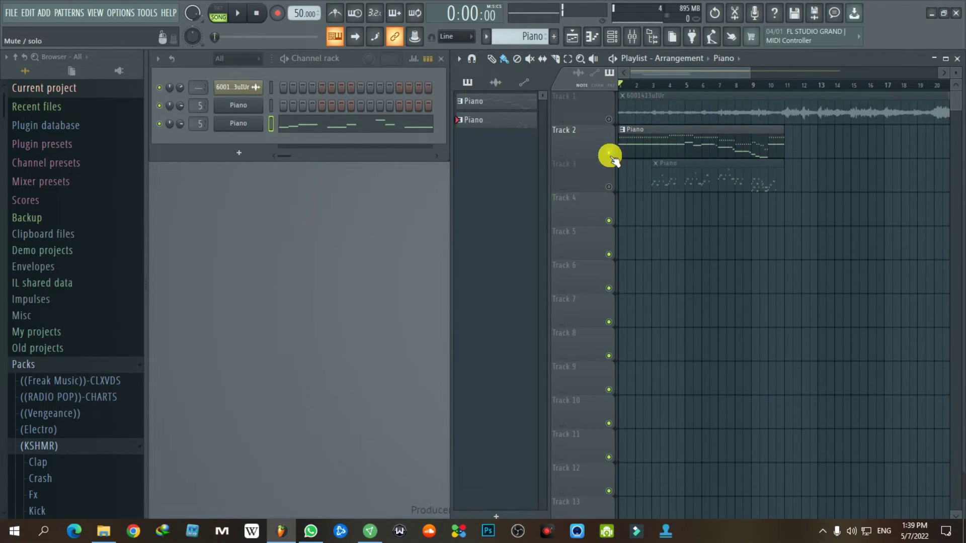
click(610, 154)
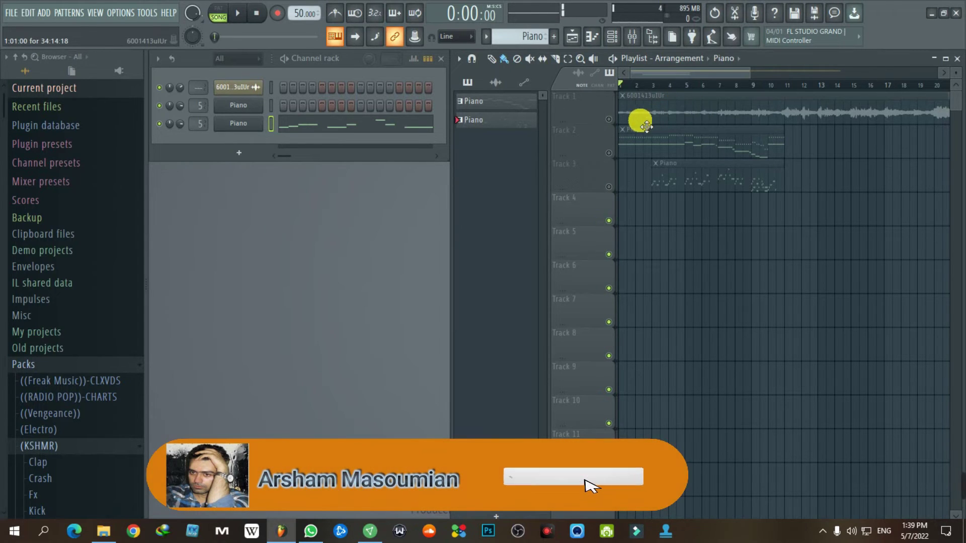
click(610, 120)
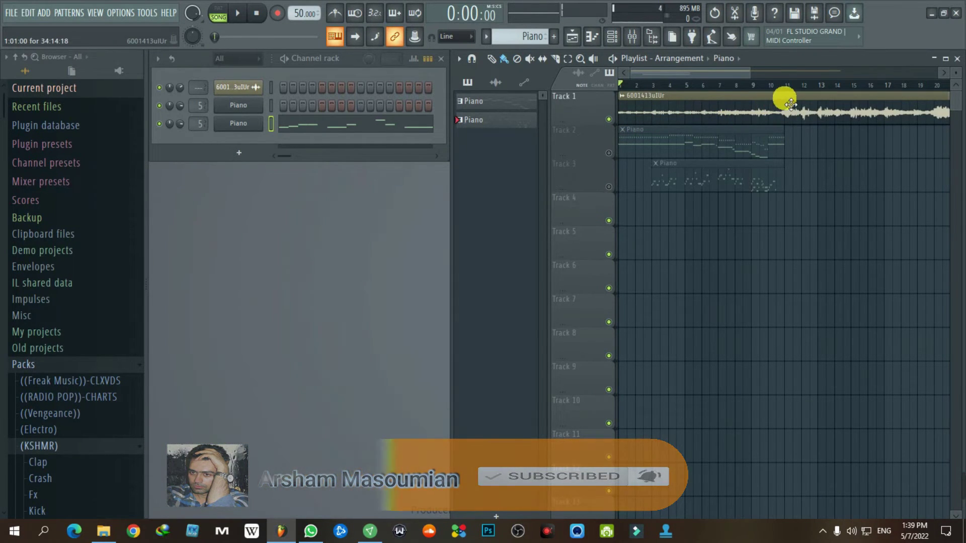
click(783, 85)
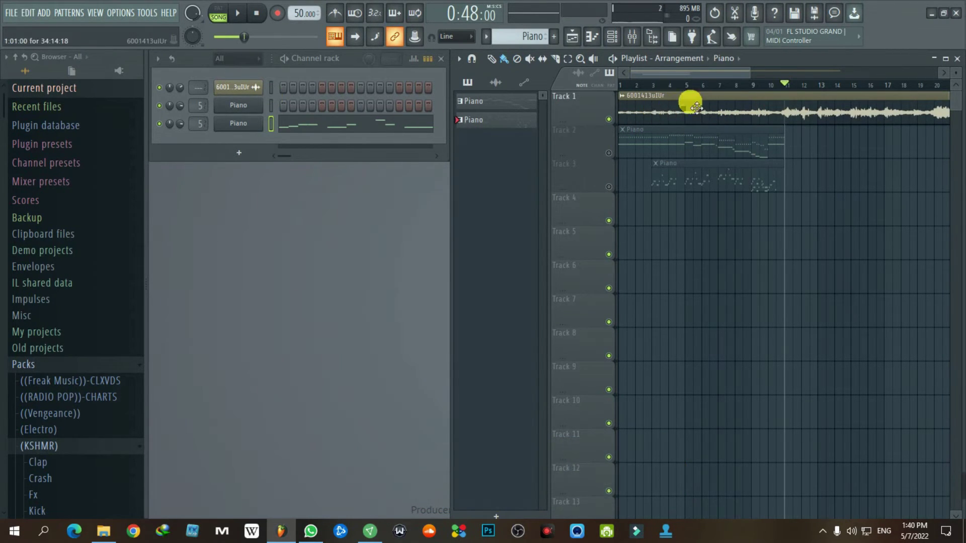
Delete the song audio clip from Track 1 and move both Piano clips up to Tracks 1 and 2
click(663, 113)
right_click(662, 112)
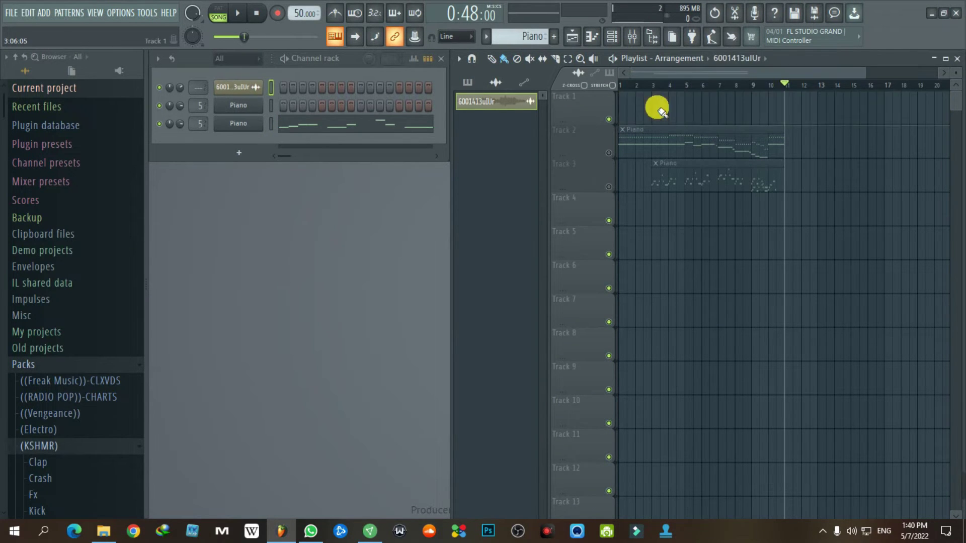
click(472, 89)
drag(652, 133, 782, 230)
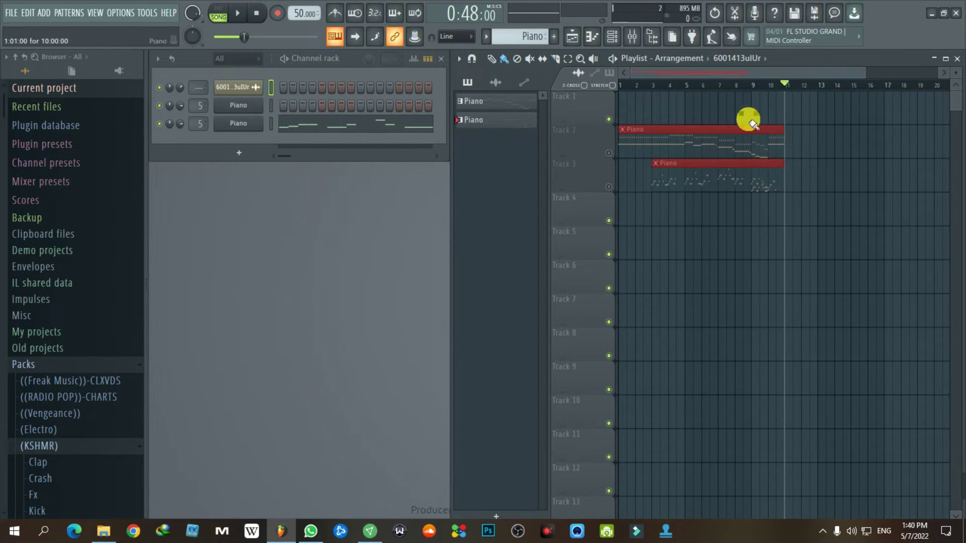
drag(689, 139, 647, 86)
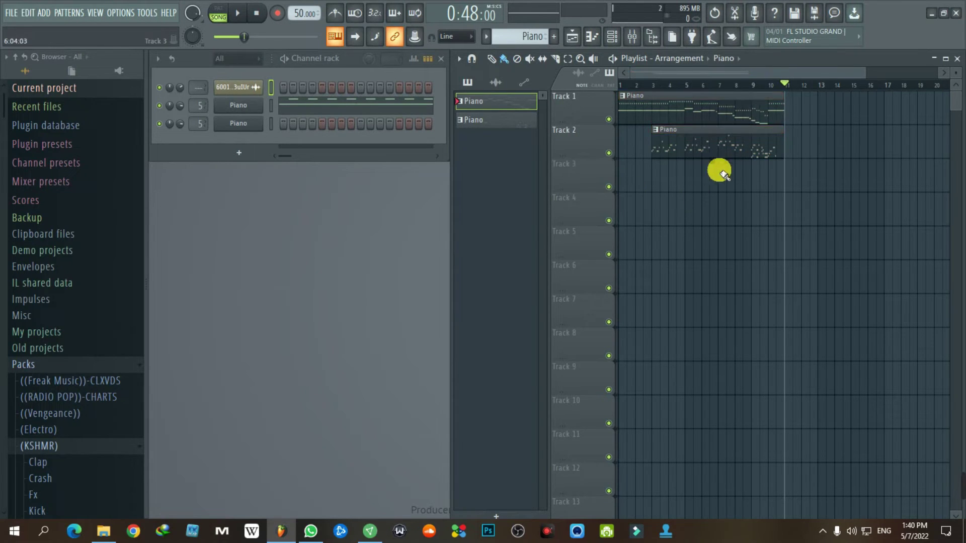
Place another clip of the first Piano pattern on Track 1, starting at bar 11
drag(795, 92, 617, 188)
drag(682, 73, 776, 70)
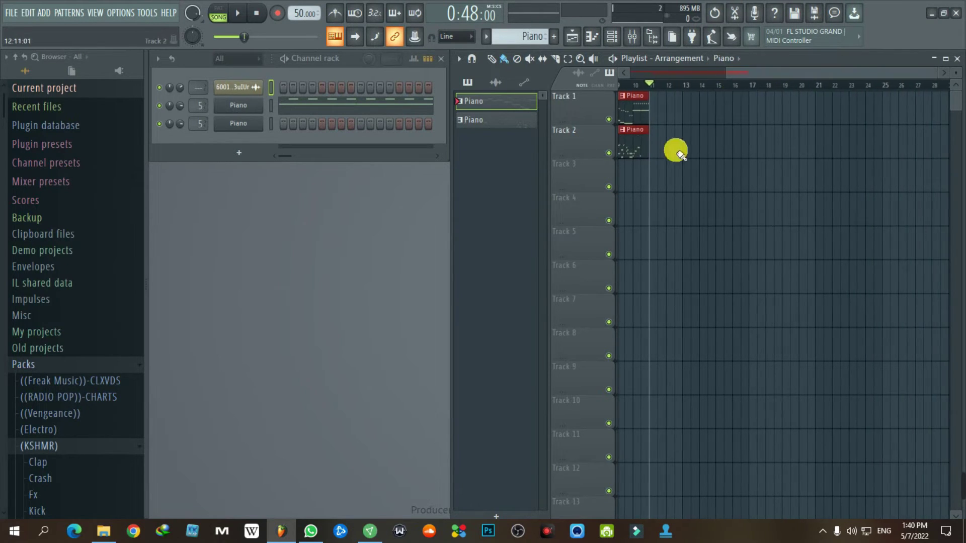
scroll(662, 169, up, 3)
scroll(662, 171, up, 4)
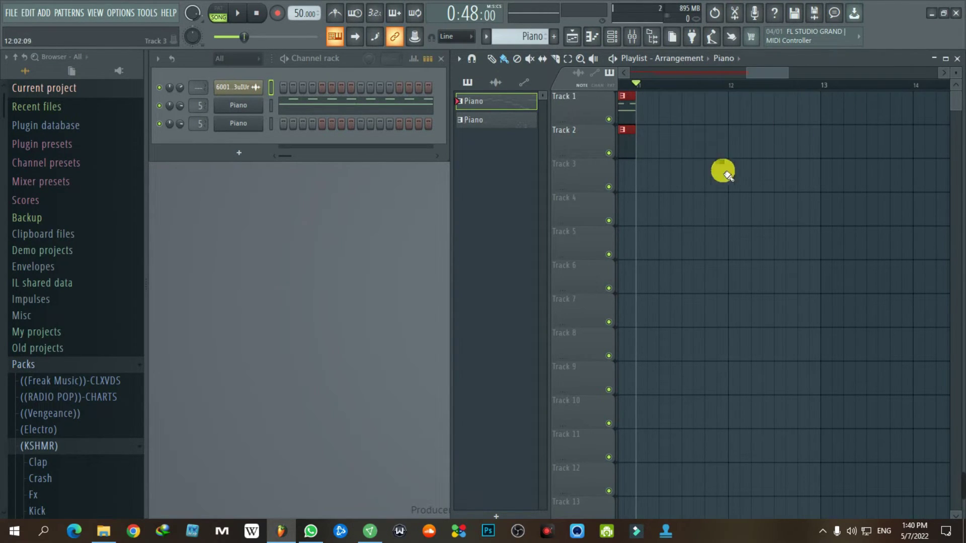
click(629, 152)
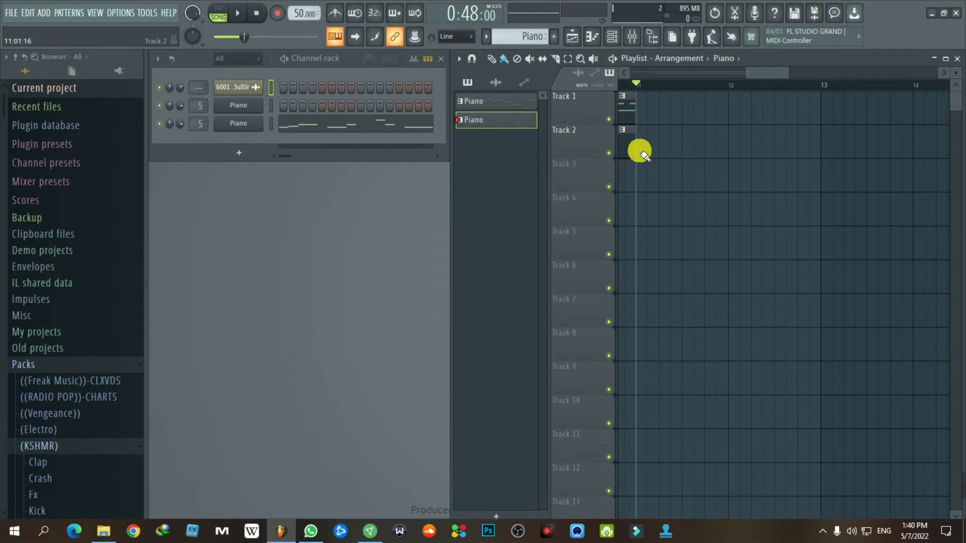
click(643, 114)
Copy all the notes of the second Piano pattern from its piano roll and close it
click(402, 125)
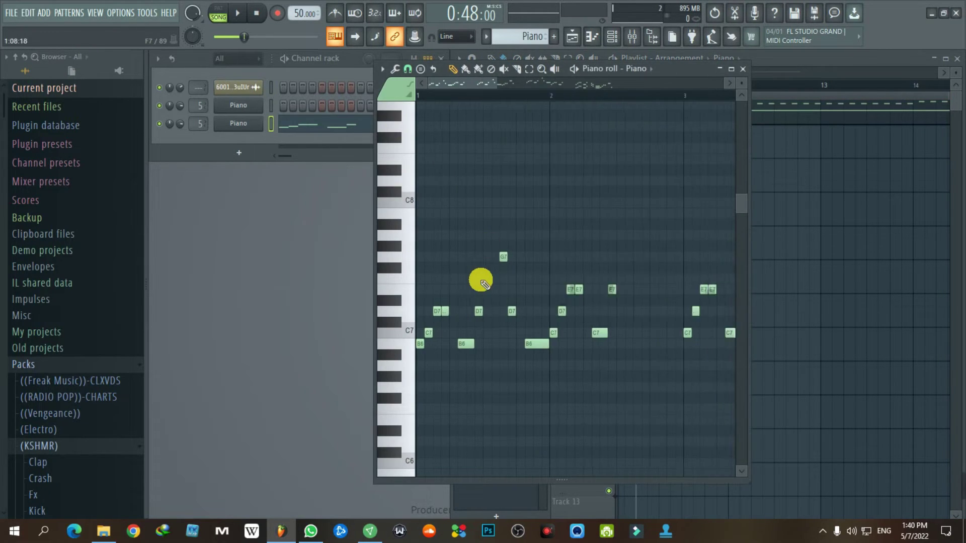
drag(717, 177, 417, 425)
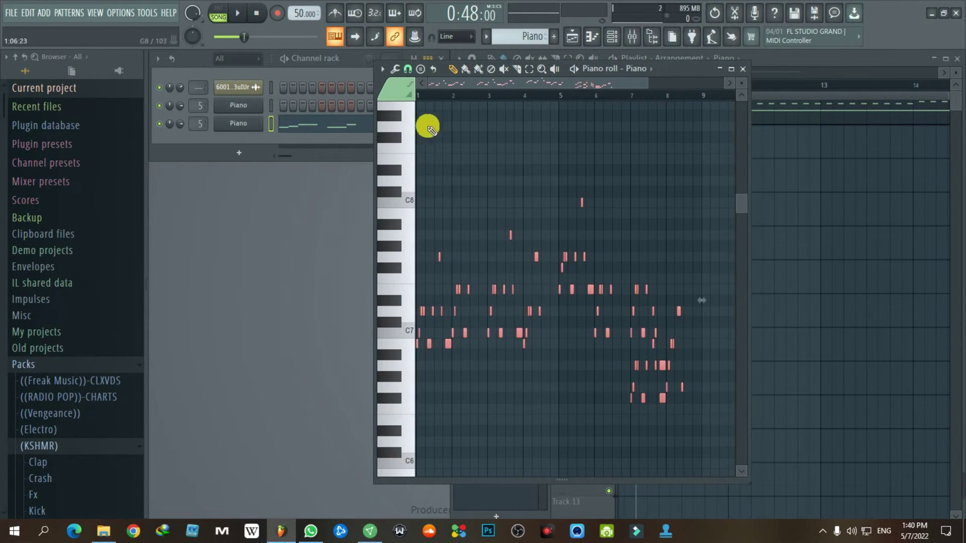
click(383, 71)
mouse_move(413, 91)
click(478, 106)
click(746, 68)
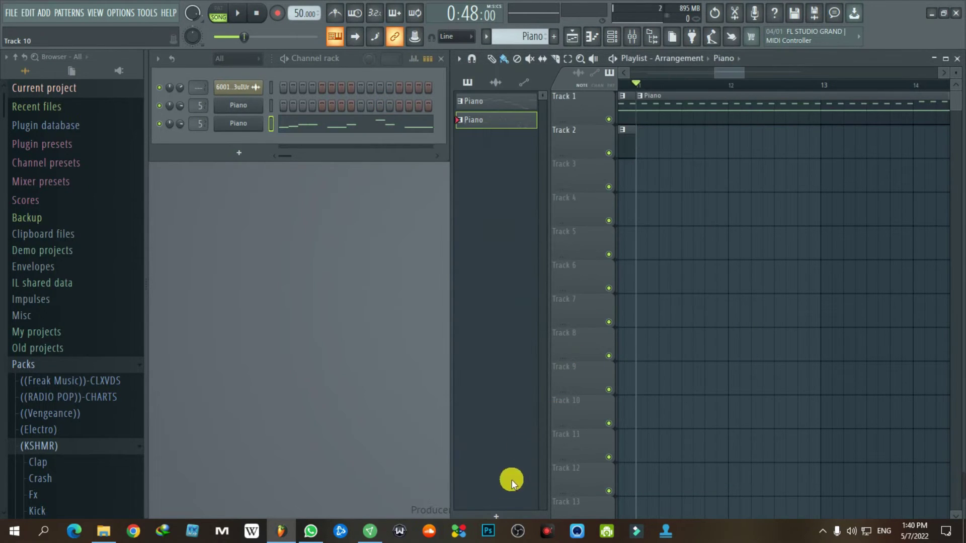
Create a new third pattern and name it Piano
key(F4)
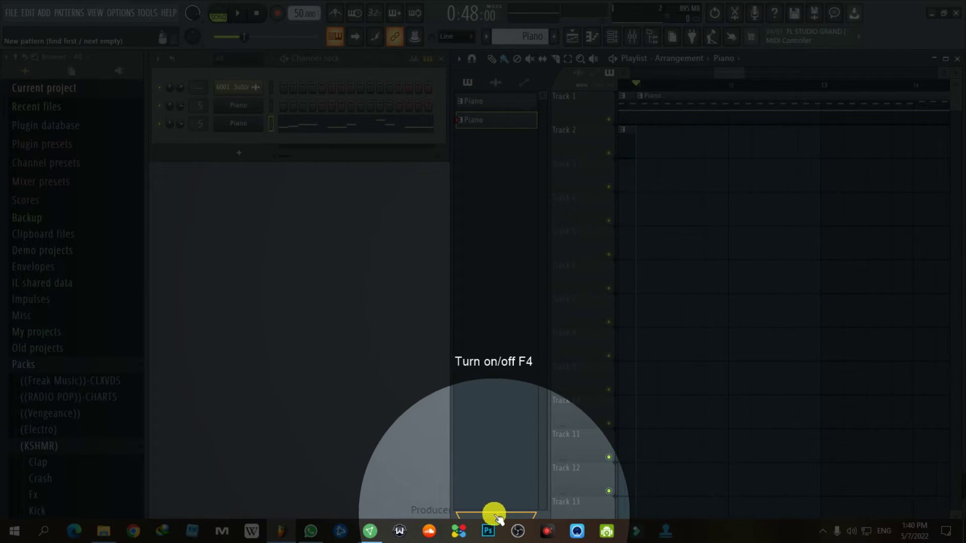
text(Pian)
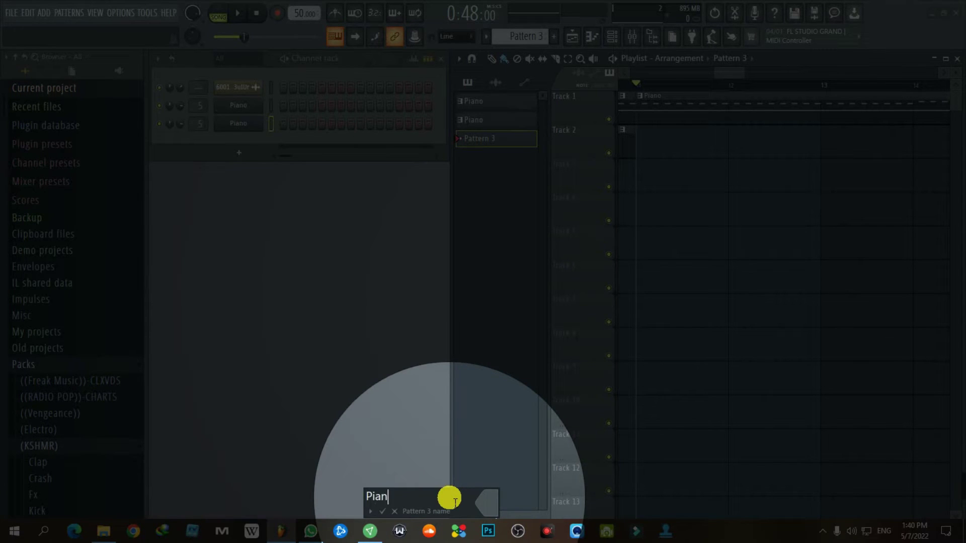
text(o)
key(Return)
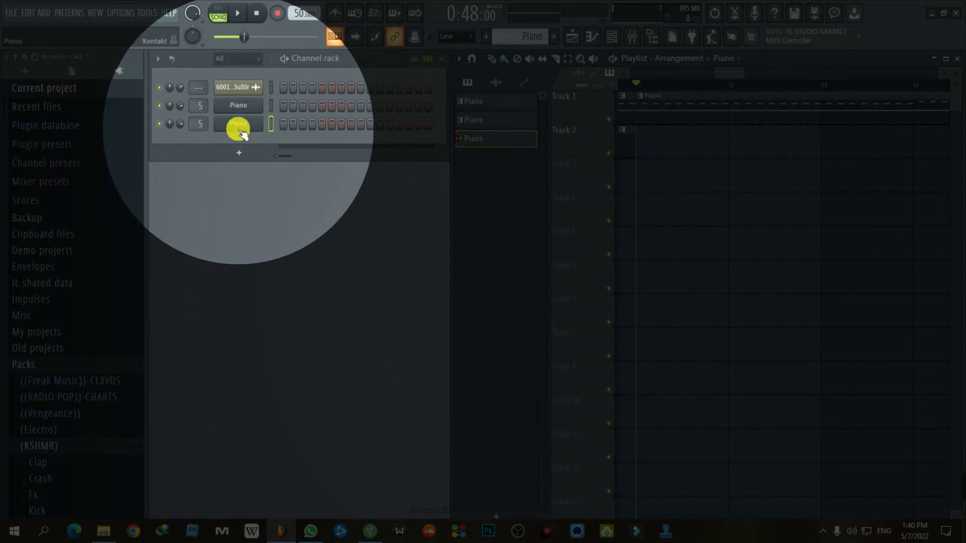
Paste the copied melody notes into the second Piano channel's piano roll in the new pattern, then deselect them
right_click(239, 129)
click(287, 127)
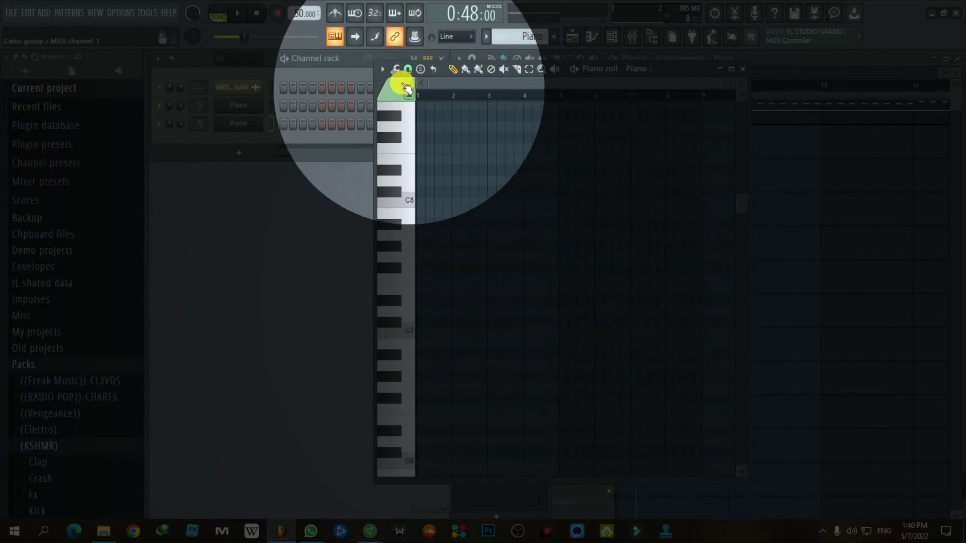
click(405, 89)
mouse_move(403, 96)
click(474, 121)
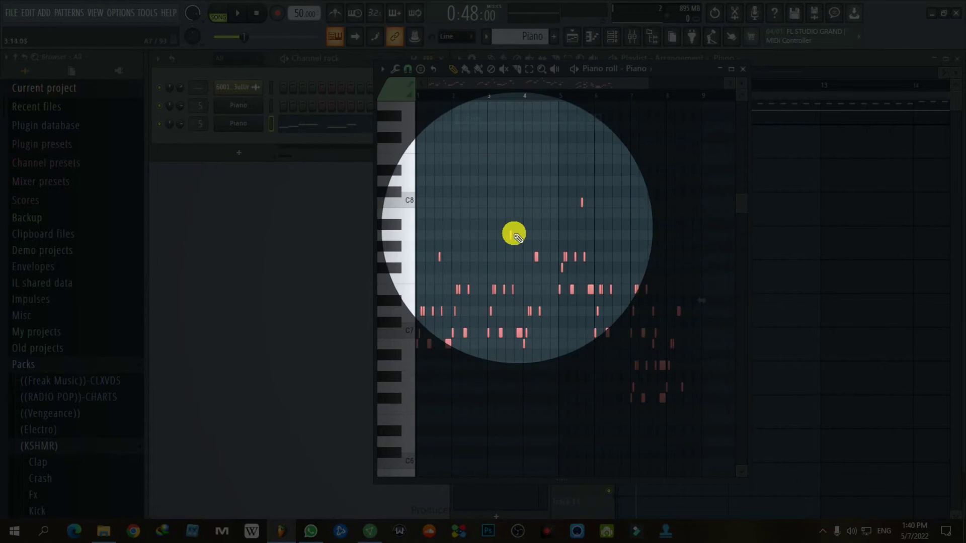
click(447, 279)
In pattern mode, move the G7 in bar 1 to step 10 and play the pattern to check it
click(218, 13)
scroll(430, 309, up, 3)
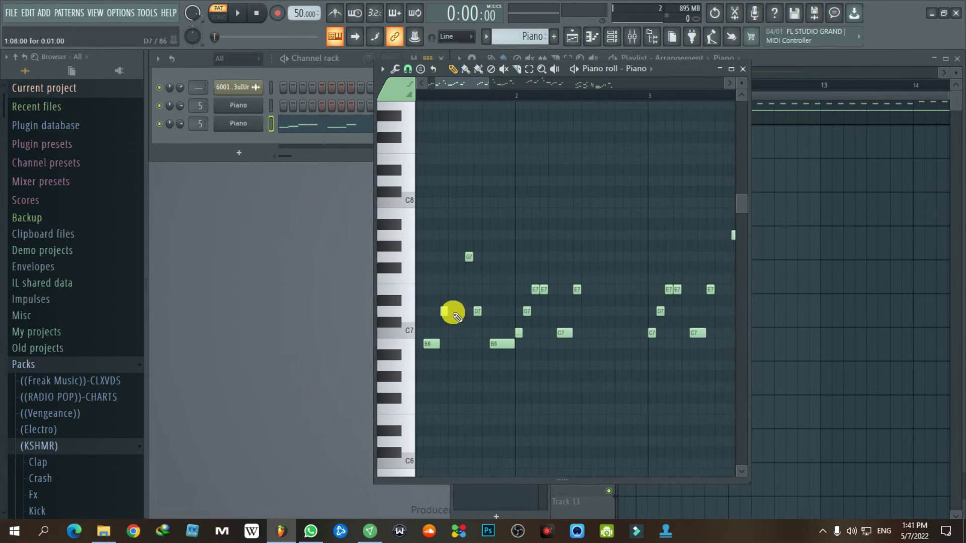
key(space)
scroll(447, 355, up, 2)
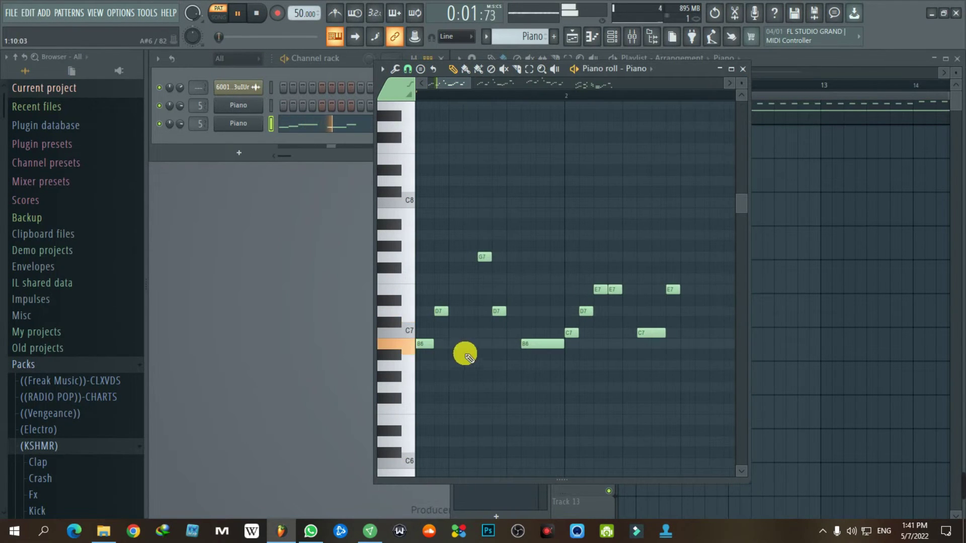
click(257, 14)
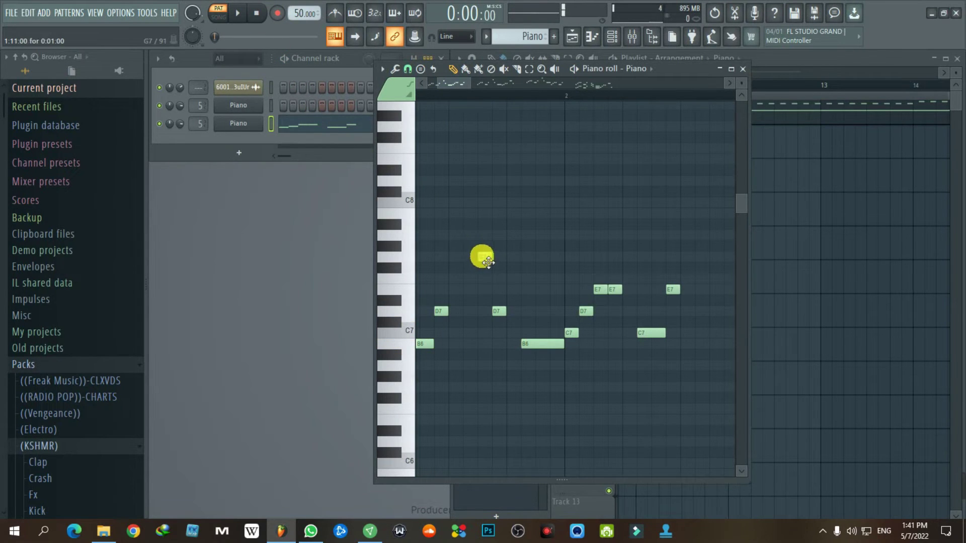
click(470, 258)
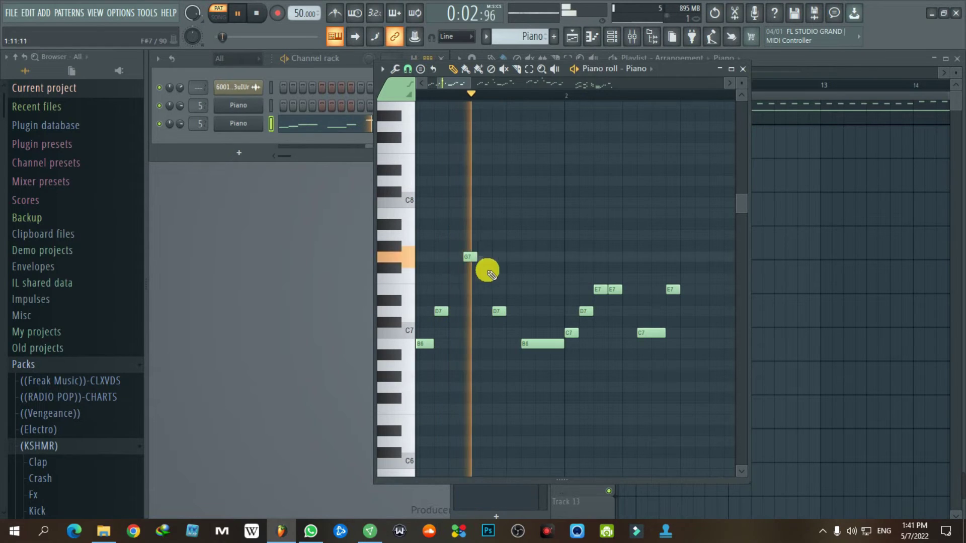
key(space)
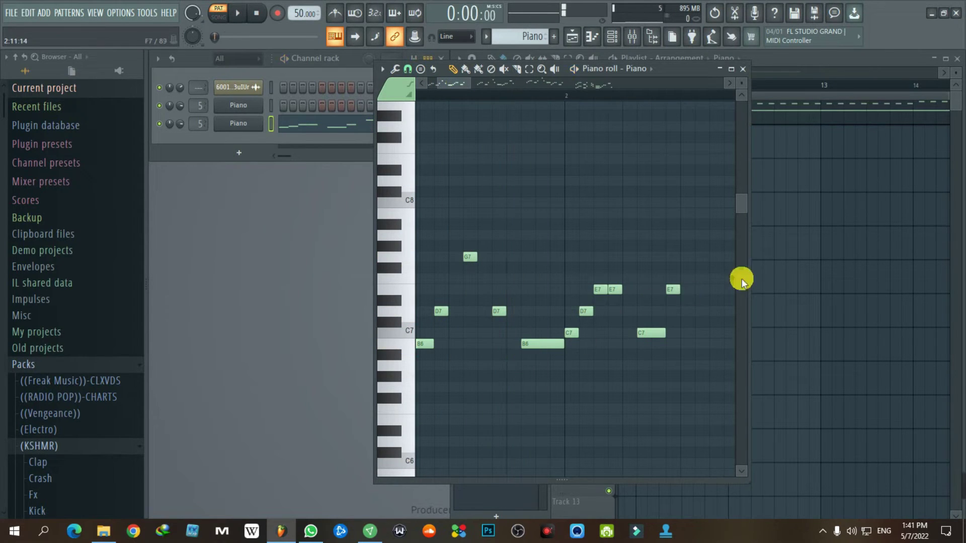
Move the A7 in bar 3 to step 10 and the C8 in bar 5 slightly earlier, and close the piano roll
scroll(573, 261, down, 4)
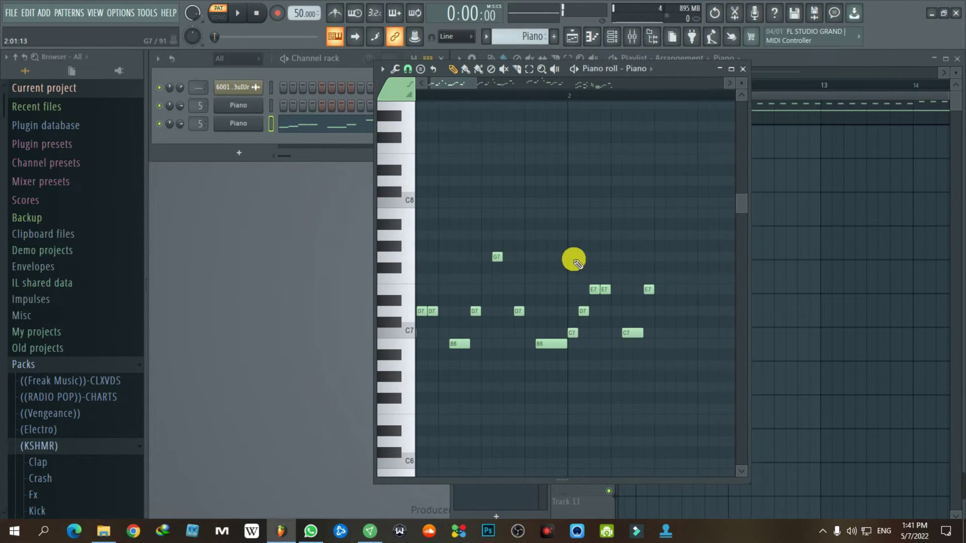
scroll(550, 273, up, 6)
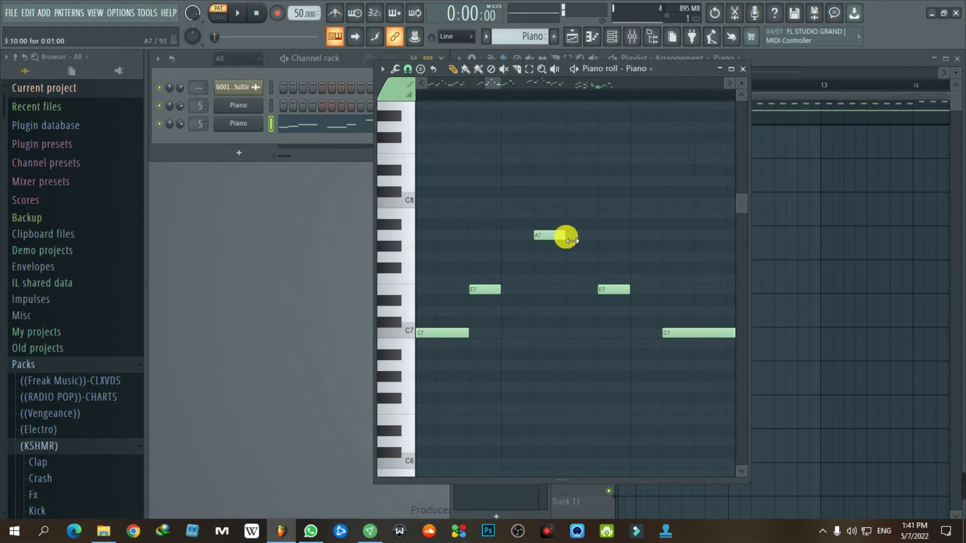
scroll(565, 235, down, 4)
scroll(574, 242, up, 4)
scroll(538, 250, up, 1)
drag(522, 205, 506, 209)
scroll(498, 274, down, 6)
scroll(578, 327, up, 3)
scroll(579, 329, up, 2)
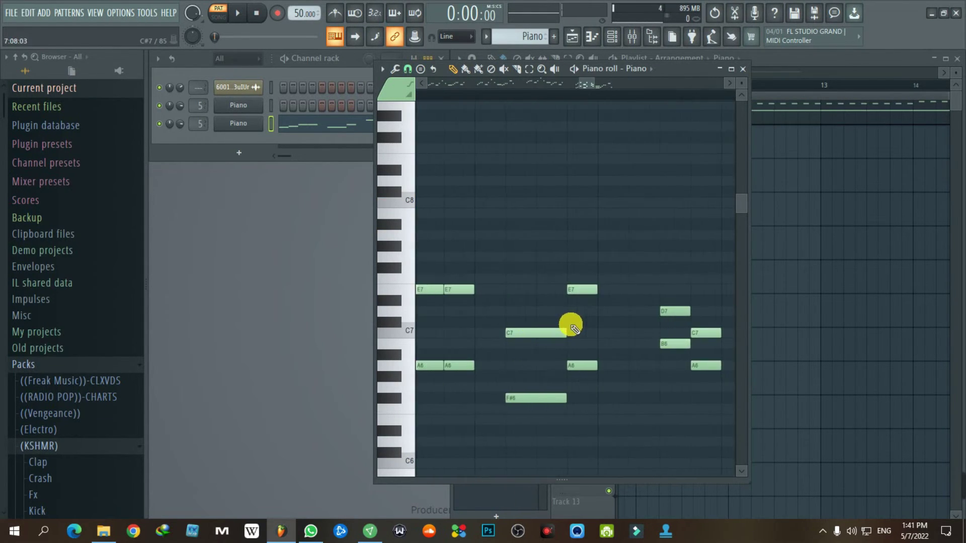
scroll(584, 317, down, 4)
click(743, 68)
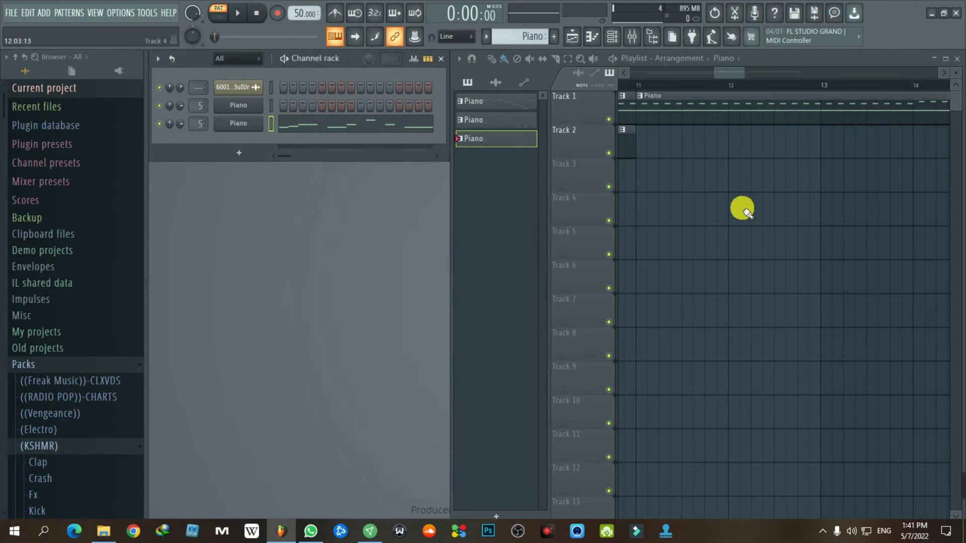
Place the new Piano pattern on Track 3 at bar 11 and play the song from there
click(641, 177)
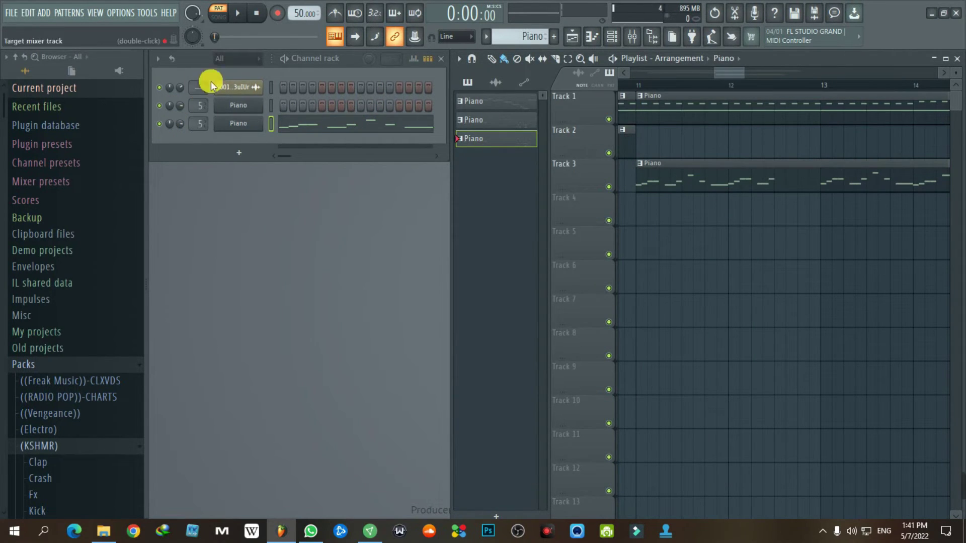
click(631, 85)
key(space)
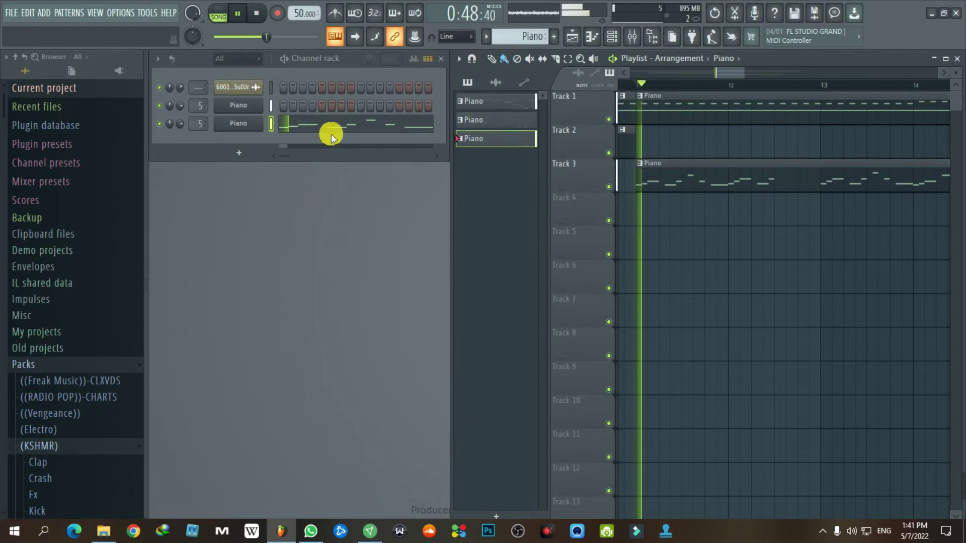
Stop playback and lengthen the G7 and the following D7 in bar 1 of the third pattern to two steps each
click(330, 134)
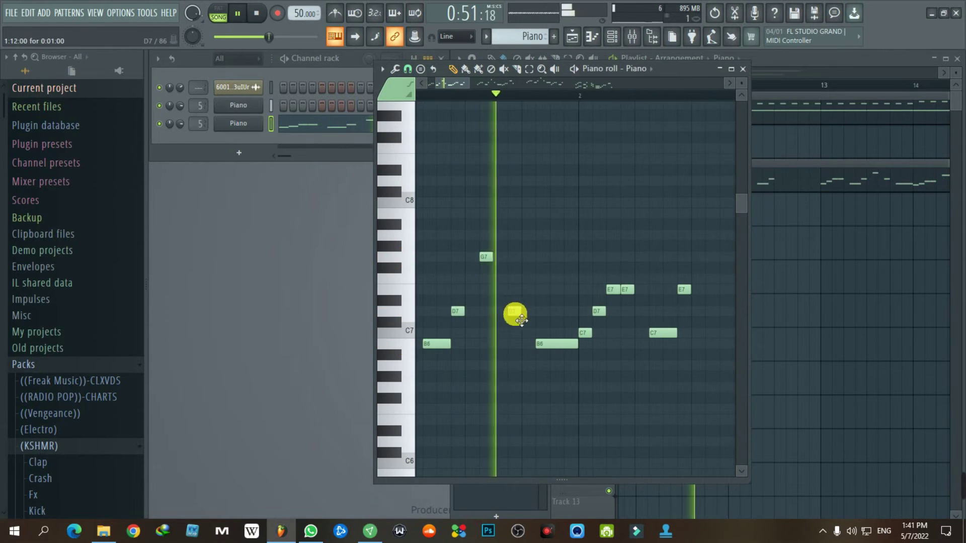
key(space)
scroll(496, 277, up, 3)
drag(483, 230, 524, 319)
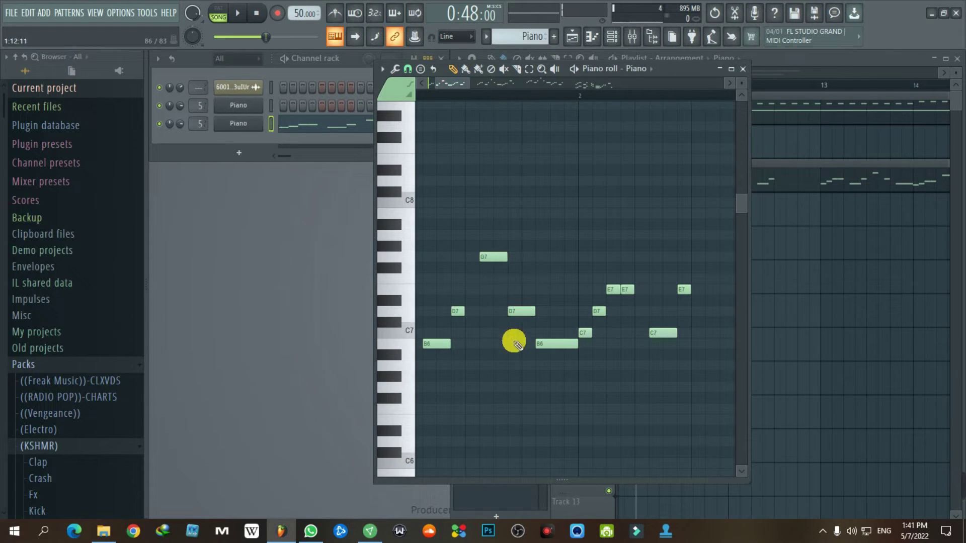
Lengthen the last E7 in bar 2 of the third pattern to five steps
scroll(532, 363, down, 2)
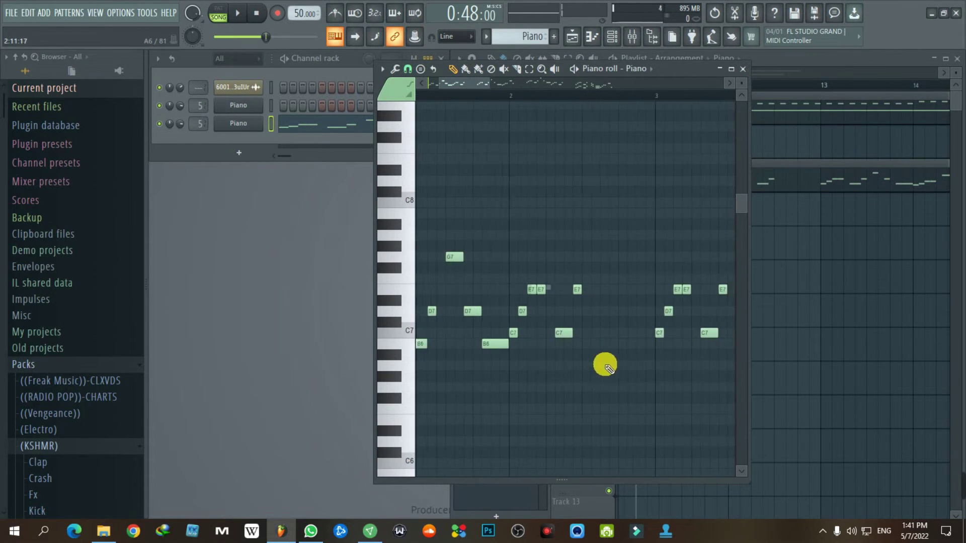
scroll(611, 371, up, 4)
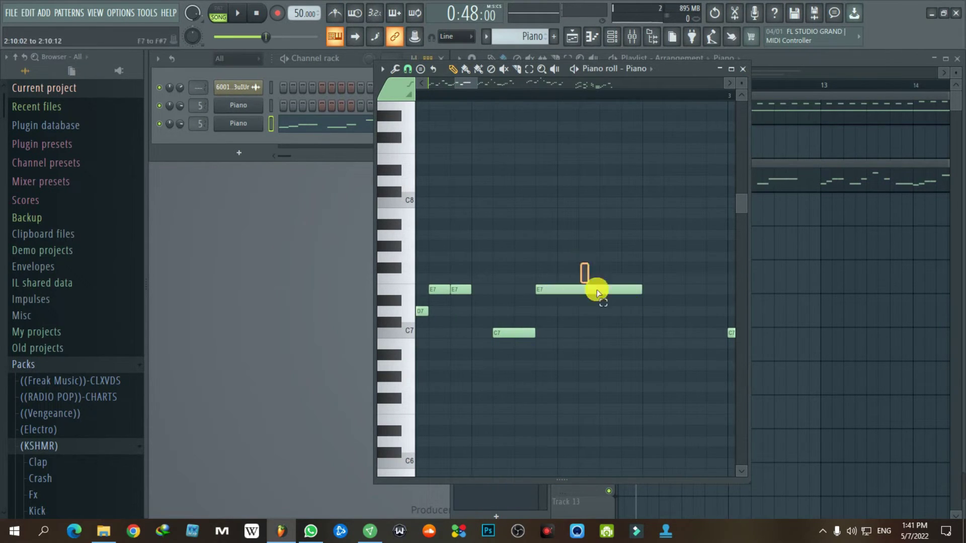
drag(597, 293, 597, 295)
scroll(584, 332, down, 4)
scroll(635, 343, up, 4)
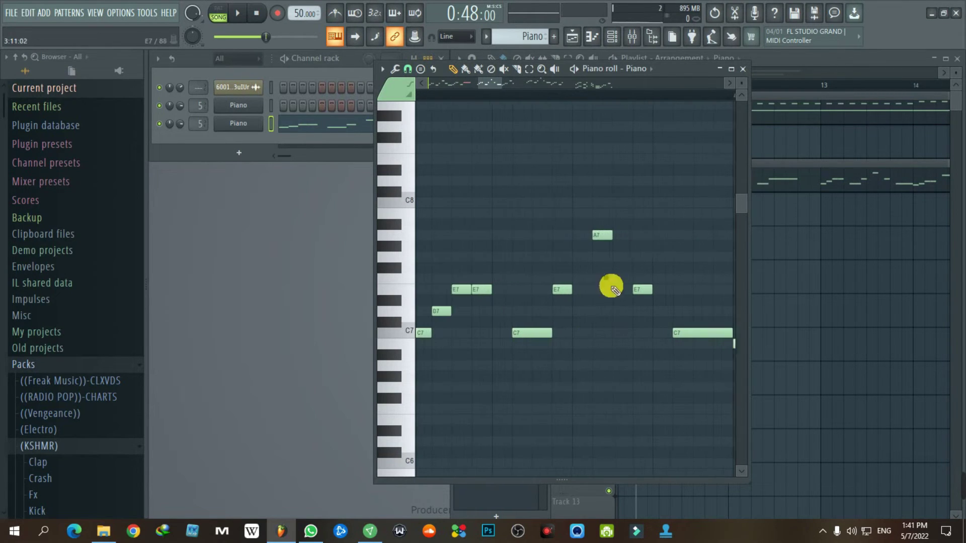
Lengthen the A7 and following E7 in bar 3 to two steps each, and the last D7 in bar 4 to five steps
drag(602, 208, 670, 317)
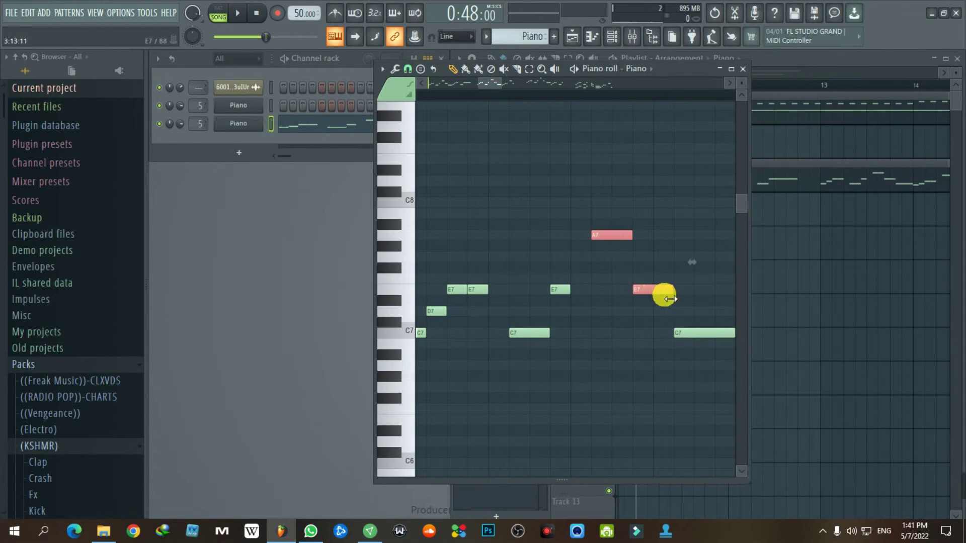
scroll(582, 394, down, 4)
scroll(659, 352, up, 3)
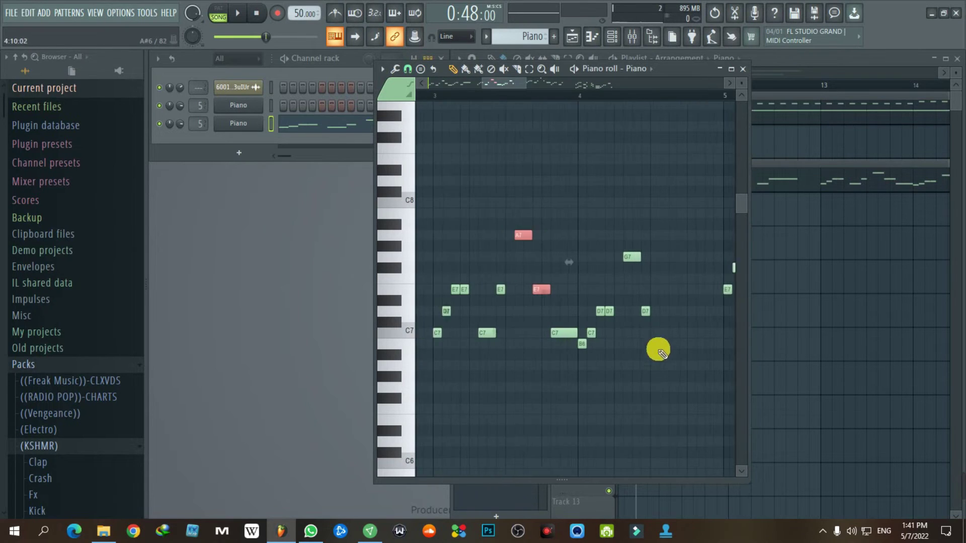
click(651, 313)
scroll(635, 380, down, 3)
scroll(660, 373, up, 4)
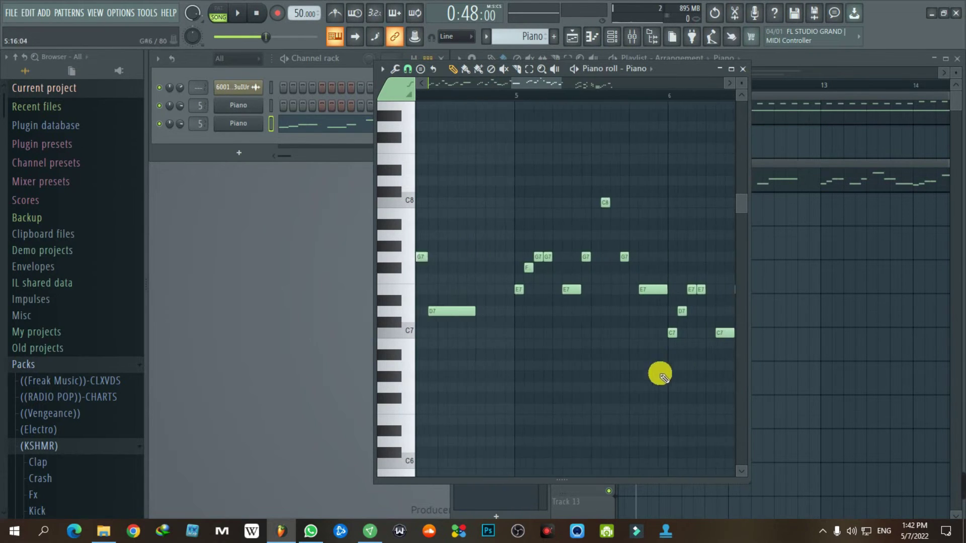
Lengthen the C8 and following G7 in bar 5 to two steps each, and the last E7 in bar 6 to five steps
drag(584, 188, 633, 257)
scroll(595, 312, down, 4)
scroll(636, 304, up, 4)
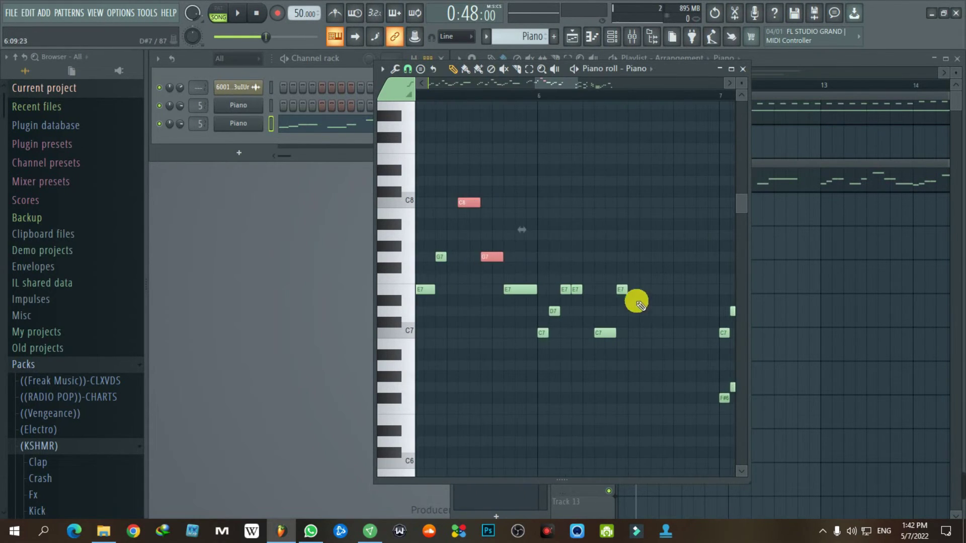
drag(627, 291, 671, 301)
scroll(612, 347, down, 3)
scroll(611, 346, down, 2)
drag(694, 218, 418, 433)
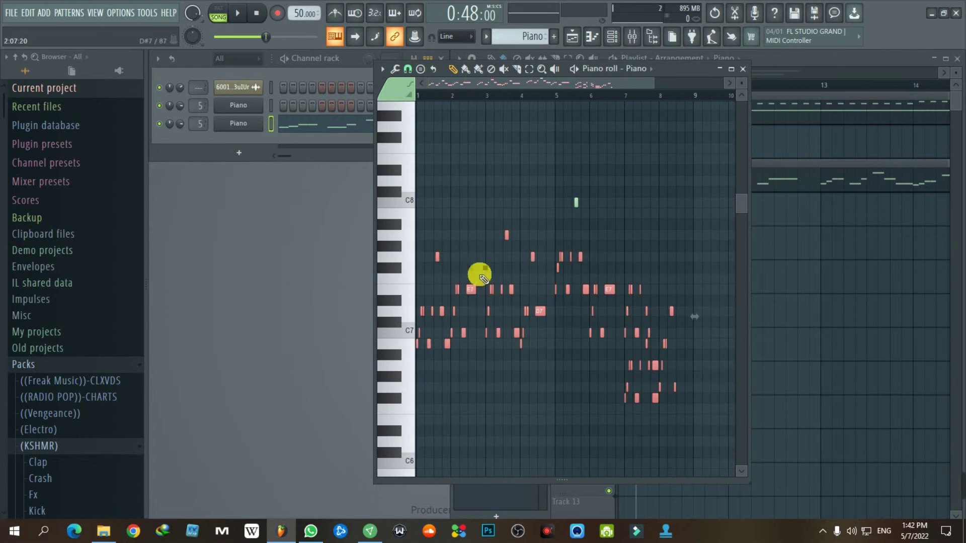
Turn the C8 in bar 5 into two one-step C8 notes and add a one-step D8 starting halfway through the first
scroll(589, 280, up, 3)
scroll(586, 319, up, 4)
click(542, 309)
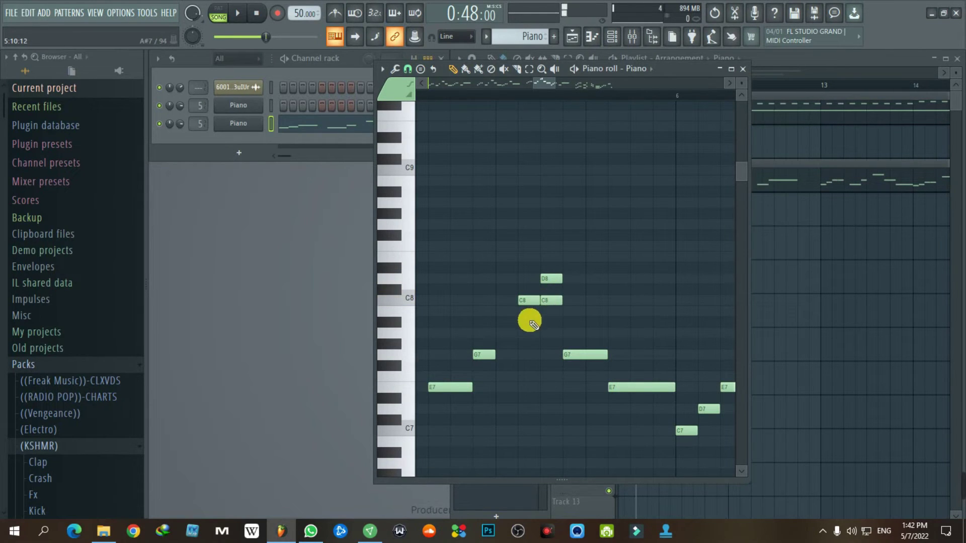
scroll(530, 321, up, 2)
drag(529, 305, 549, 275)
click(537, 327)
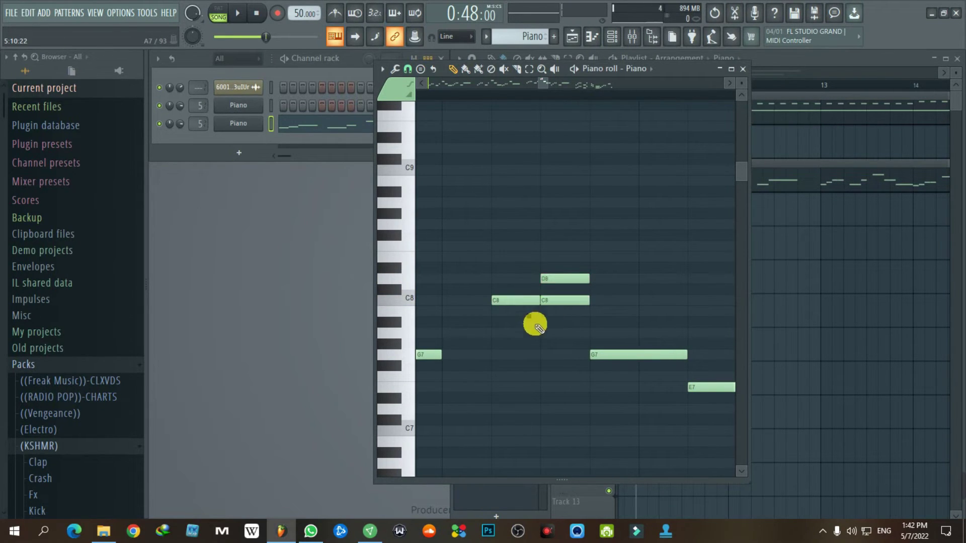
click(554, 285)
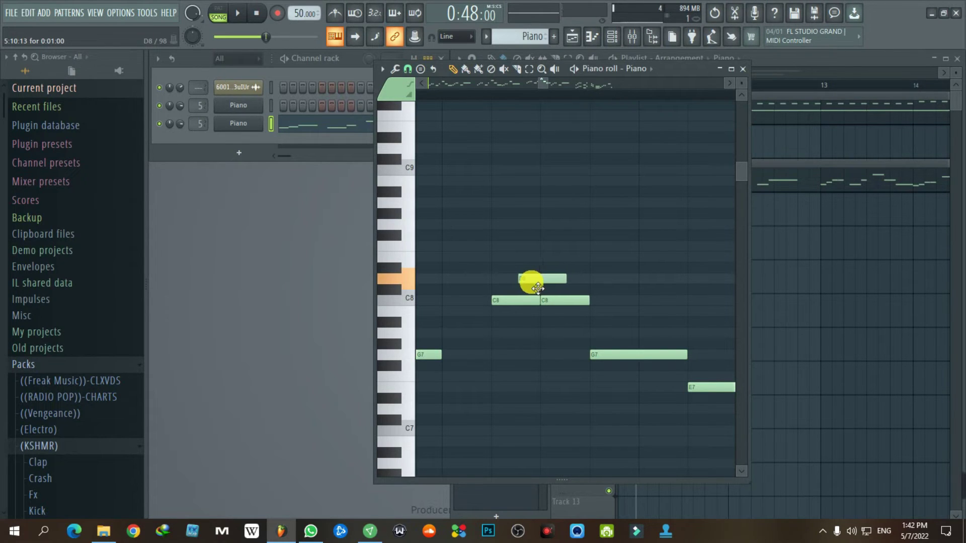
Lower the velocities of the two C8 notes and the D8 in bar 5 to slightly different levels
drag(516, 254, 553, 306)
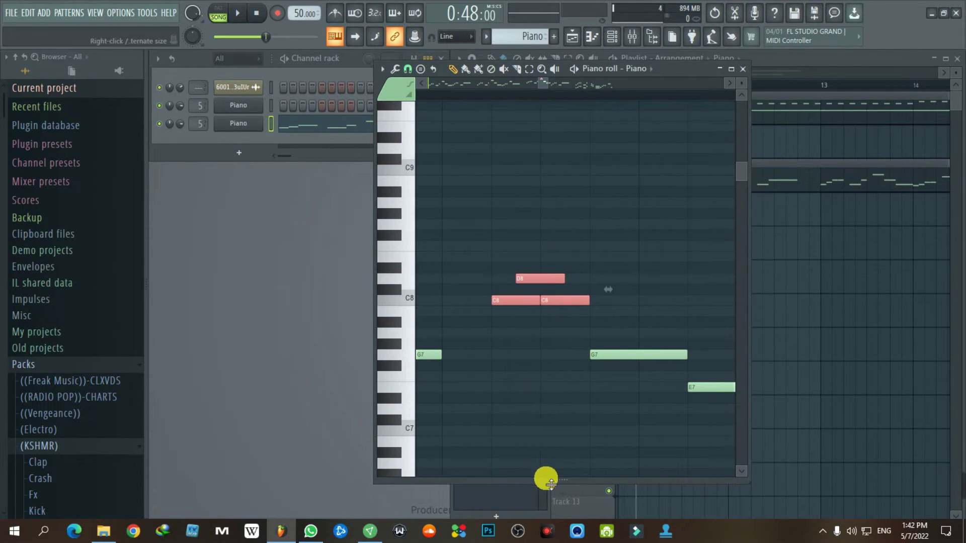
drag(551, 482, 543, 248)
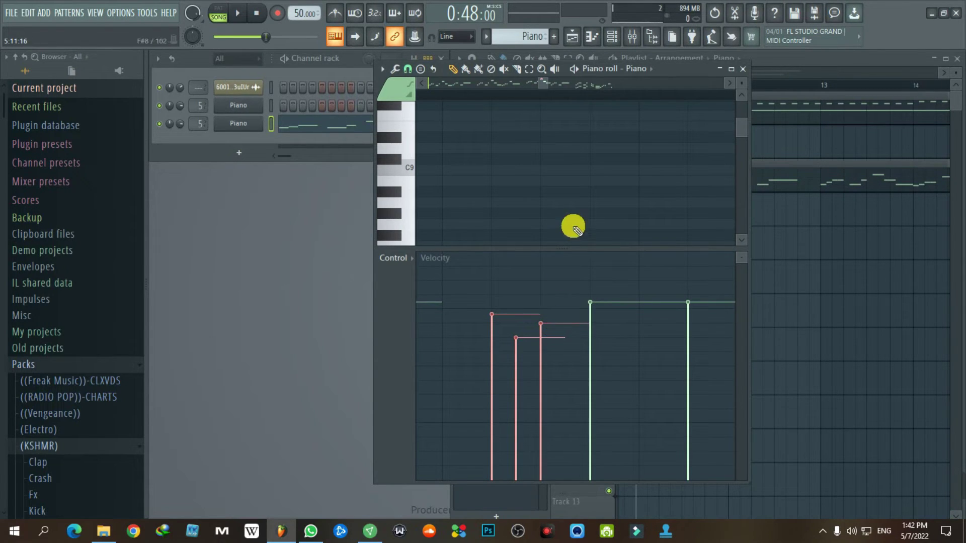
drag(578, 250, 565, 394)
Play the third pattern from bar 5 in pattern mode, stop, return to song mode and close the piano roll
scroll(558, 403, down, 3)
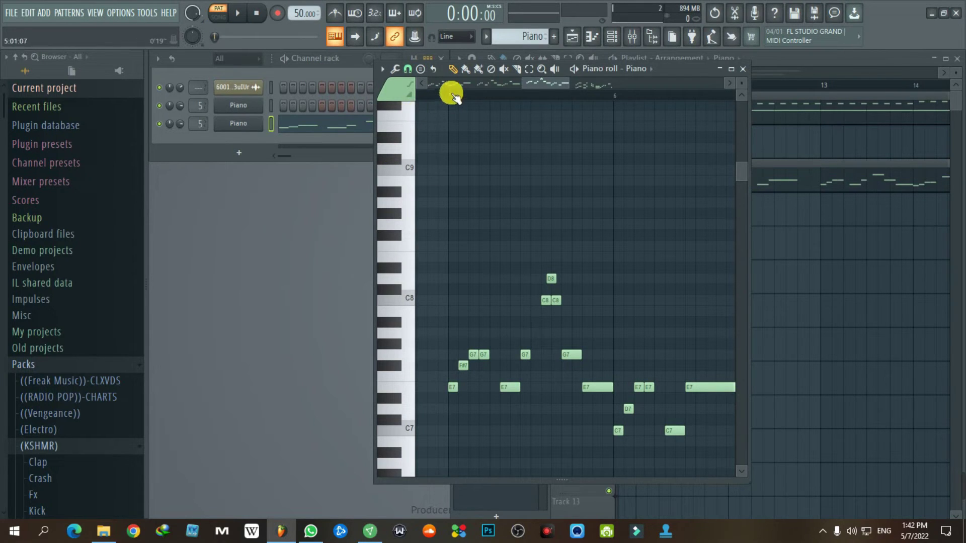
key(space)
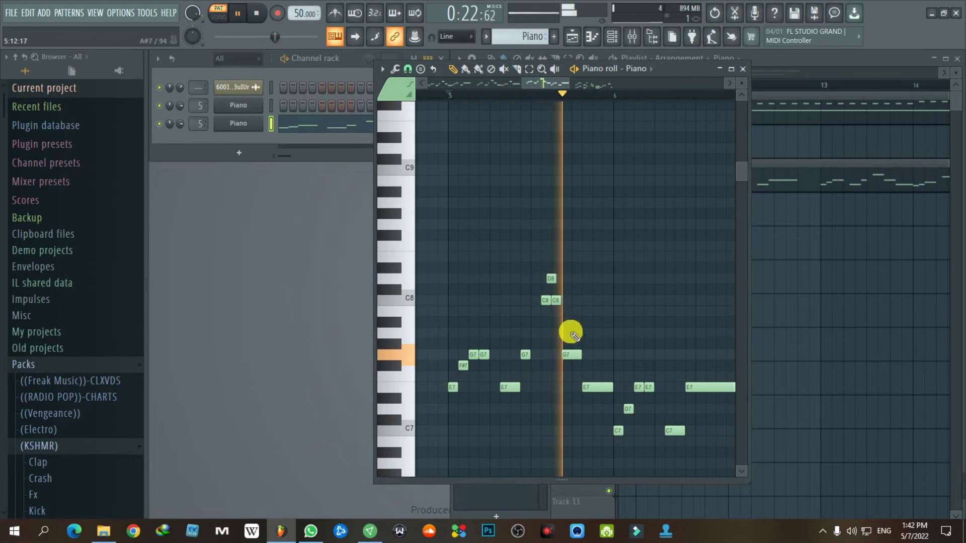
key(space)
click(218, 15)
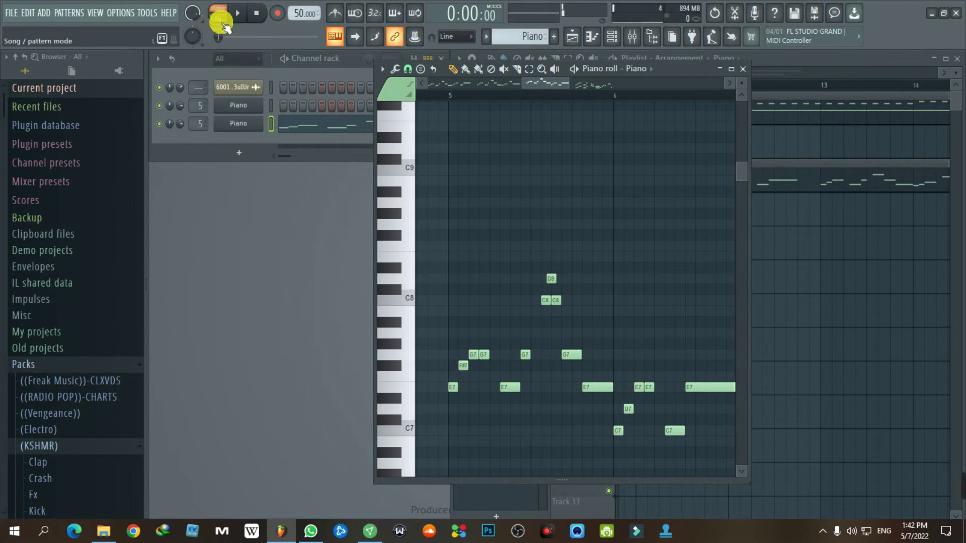
scroll(564, 292, down, 5)
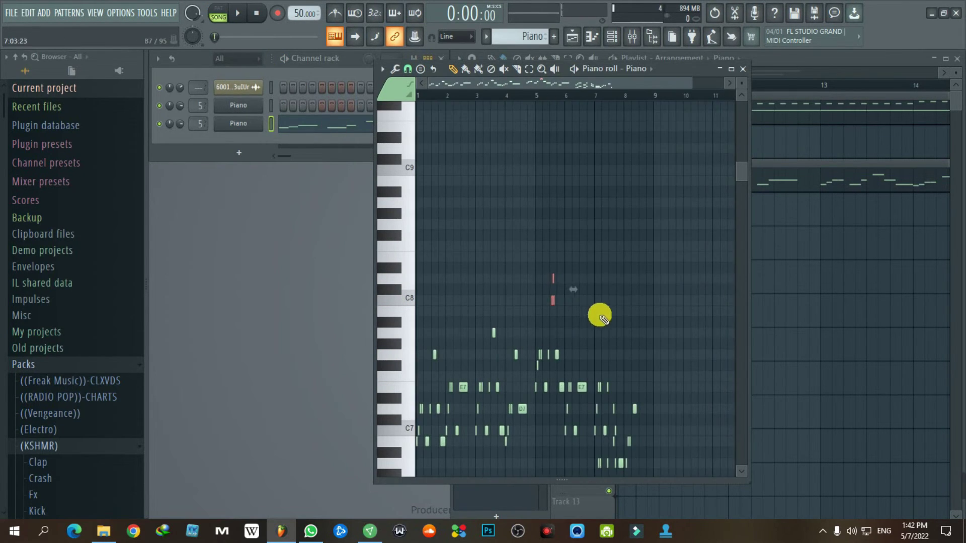
click(739, 71)
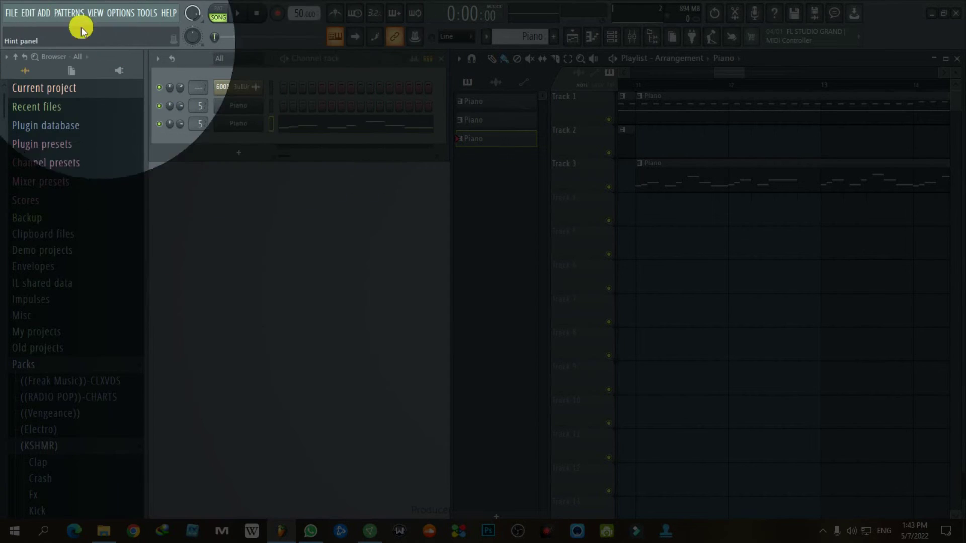
Add a Nexus3.4.4 channel, search its presets for "string", and load the AlphaString preset
click(40, 13)
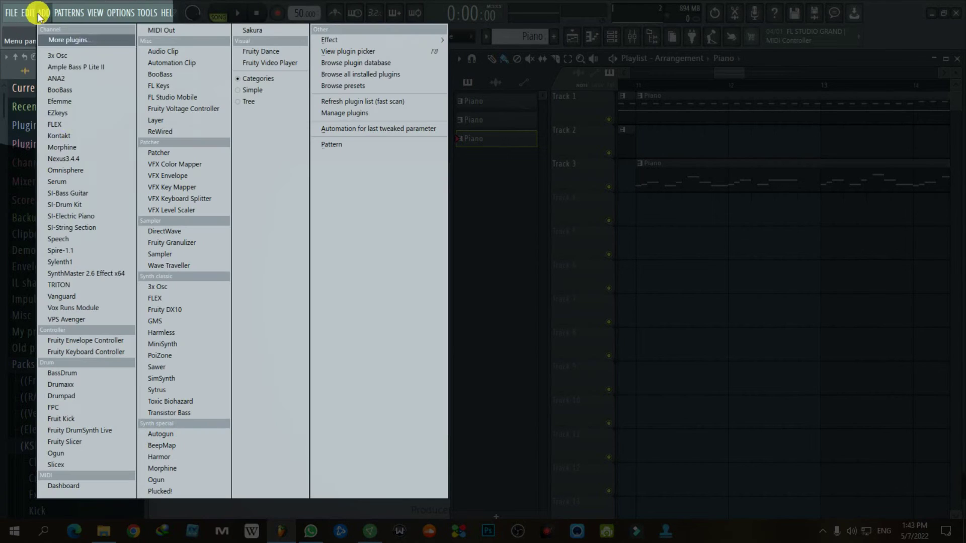
click(89, 158)
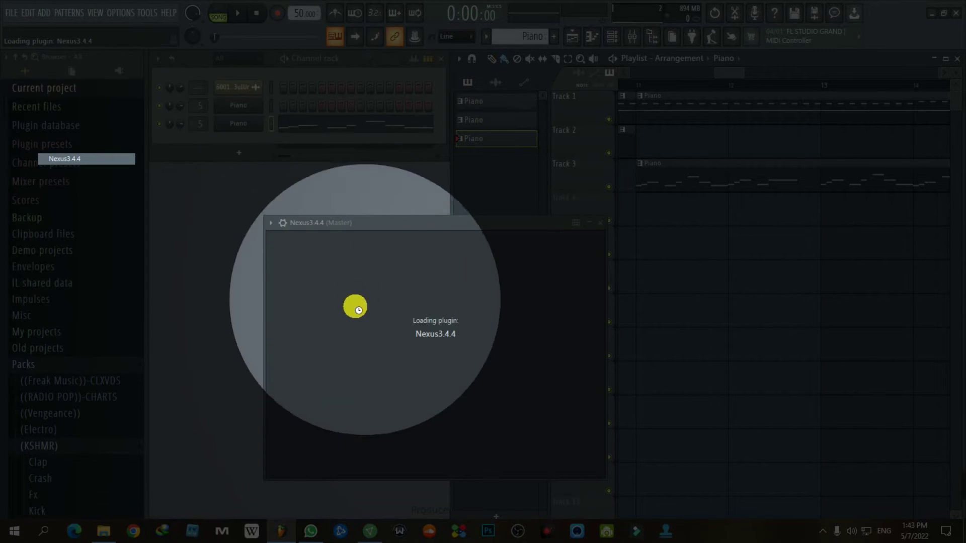
drag(414, 230, 361, 92)
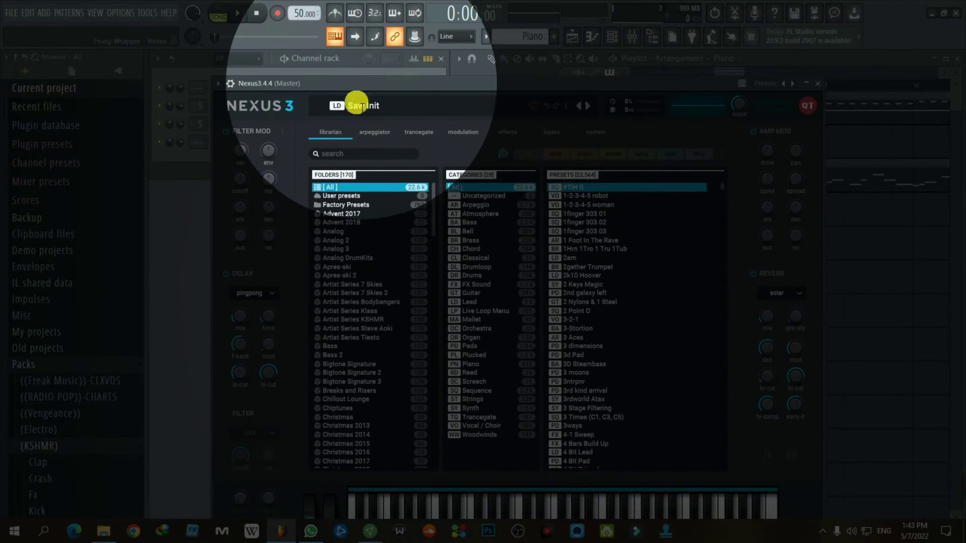
click(346, 154)
text(s)
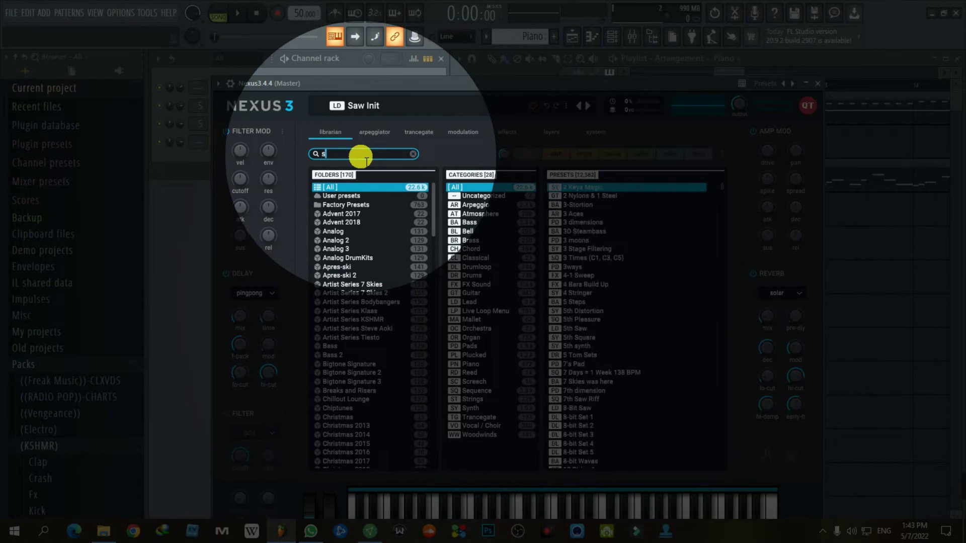
text(tring)
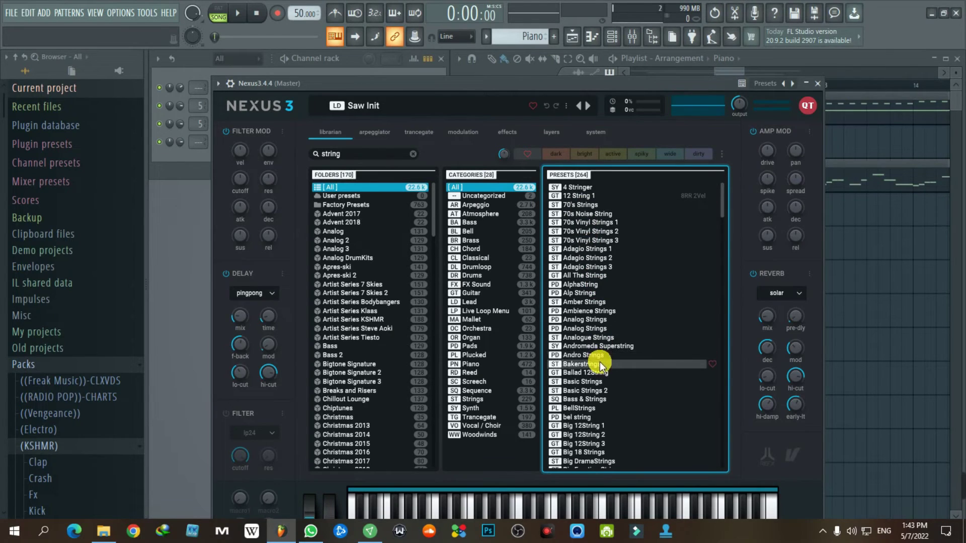
click(584, 284)
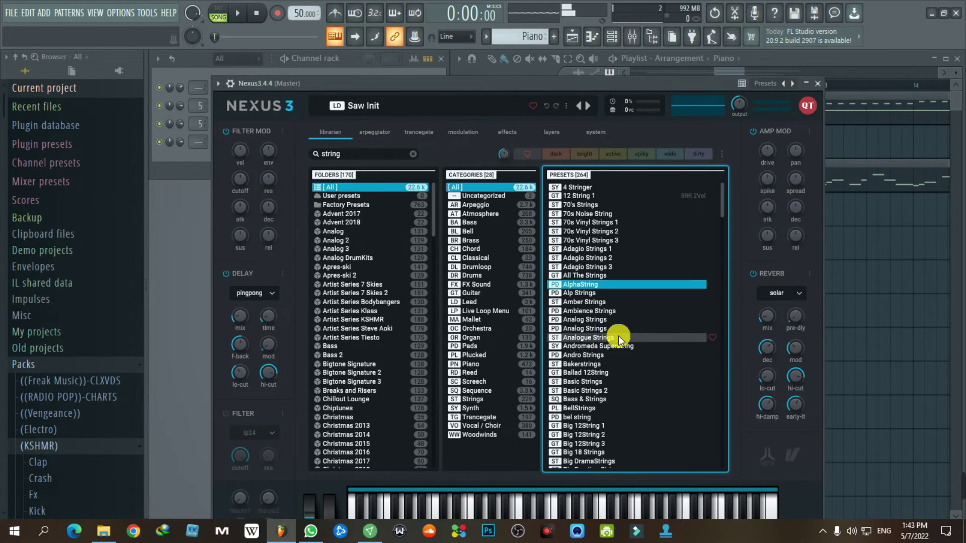
click(818, 83)
Rename the new Nexus3.4.4 channel as String
right_click(238, 141)
click(289, 164)
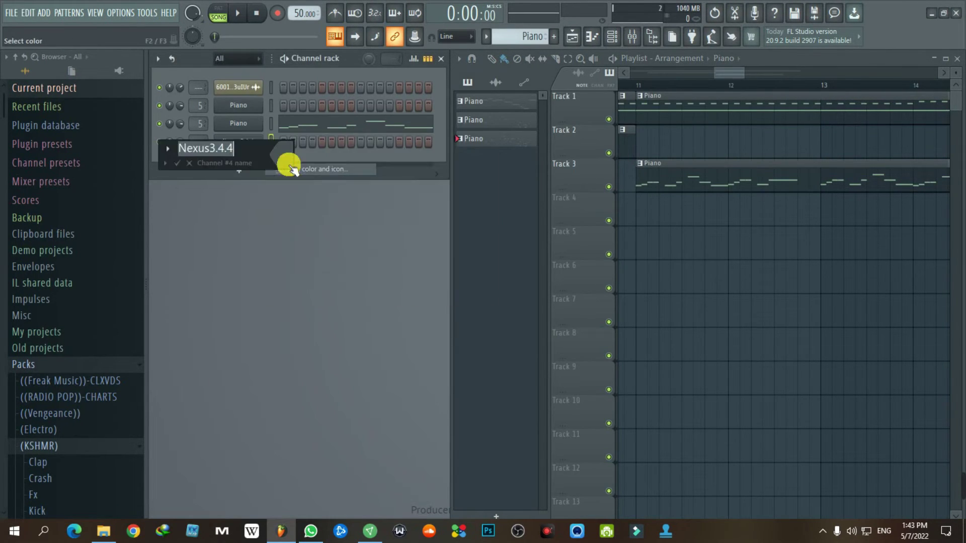
text(String)
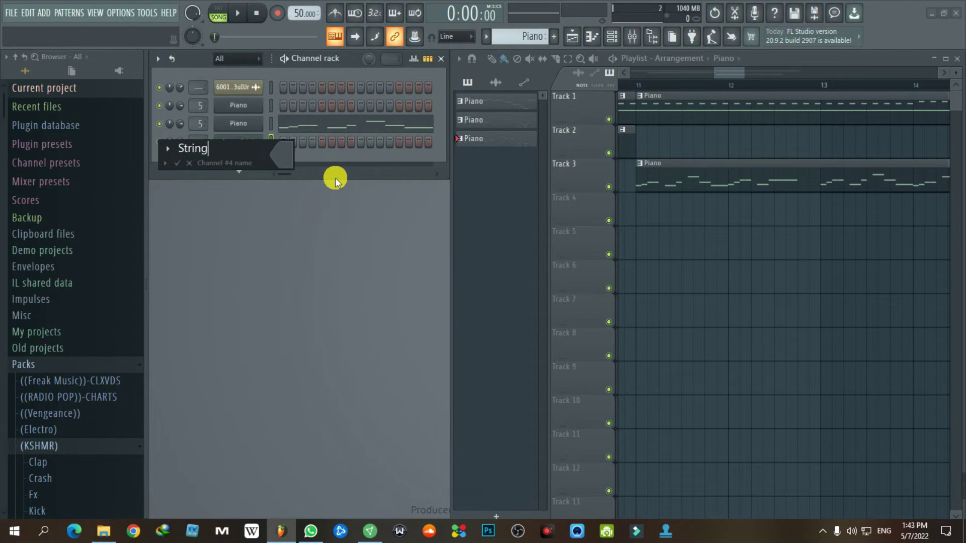
key(Return)
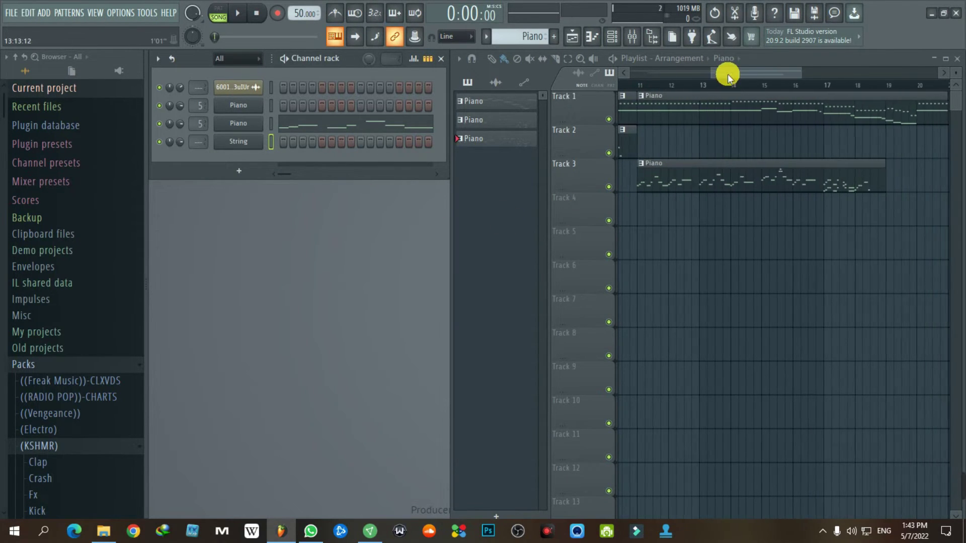
Create a new pattern named String and place it on Track 5 at the start of the song
drag(728, 74, 565, 100)
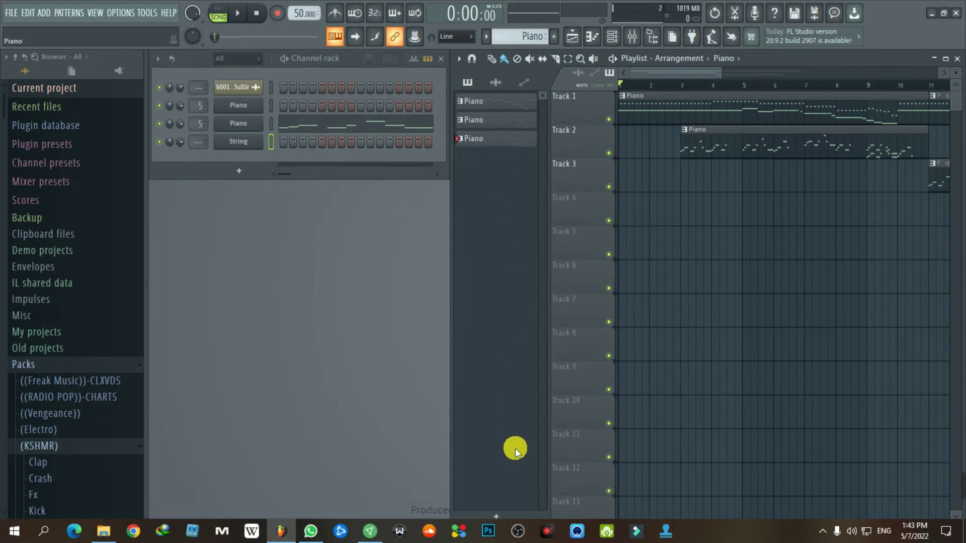
key(F4)
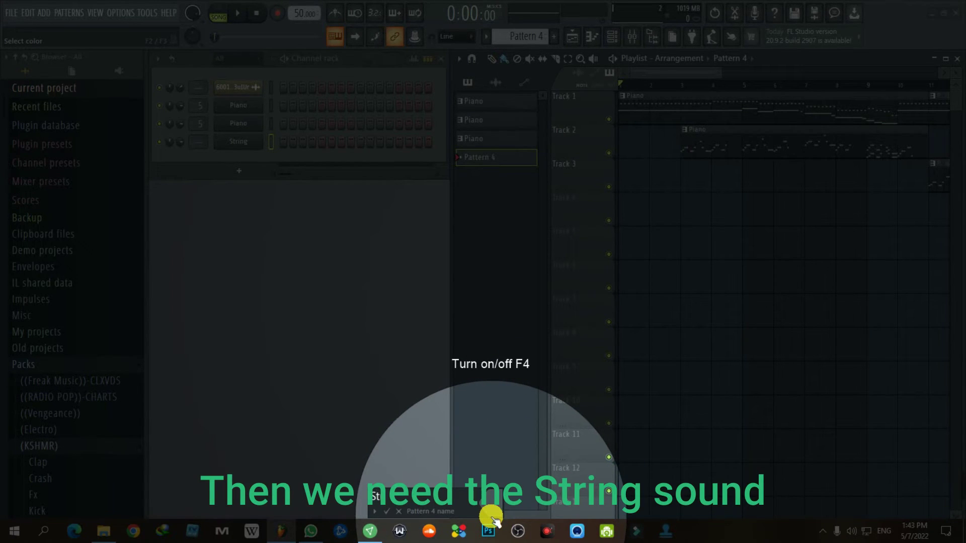
text(String)
key(Return)
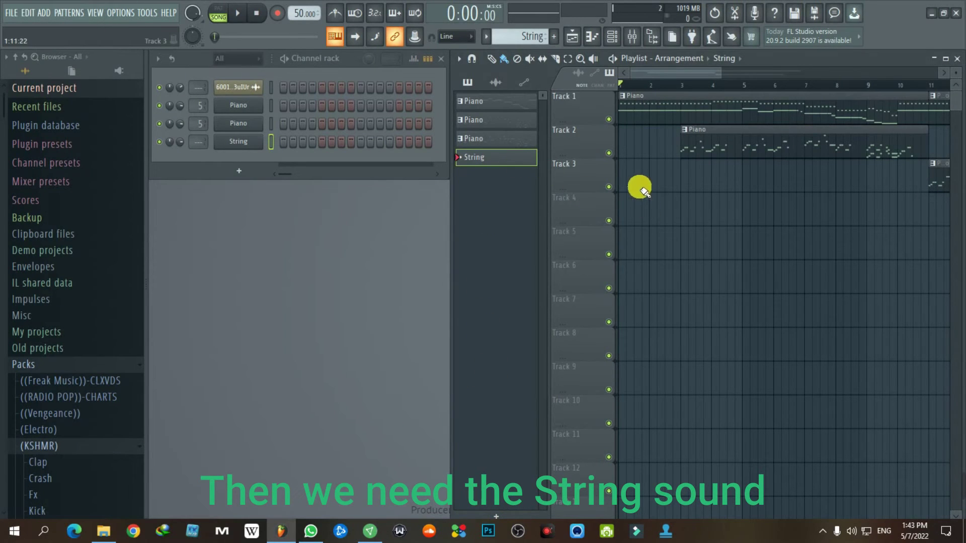
click(646, 246)
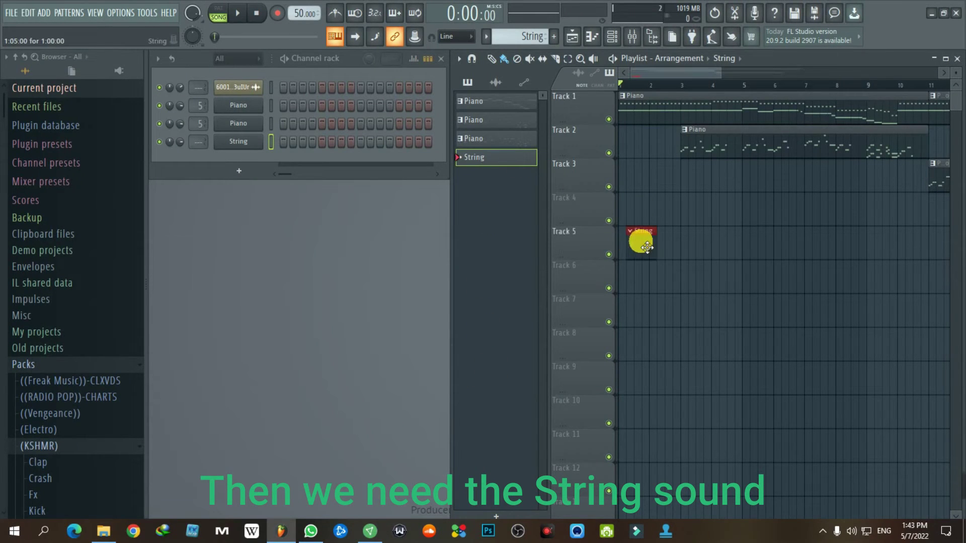
Draw a D8 and a G7 note, each one bar long, in bar 1 of the String channel's piano roll
right_click(255, 144)
click(294, 166)
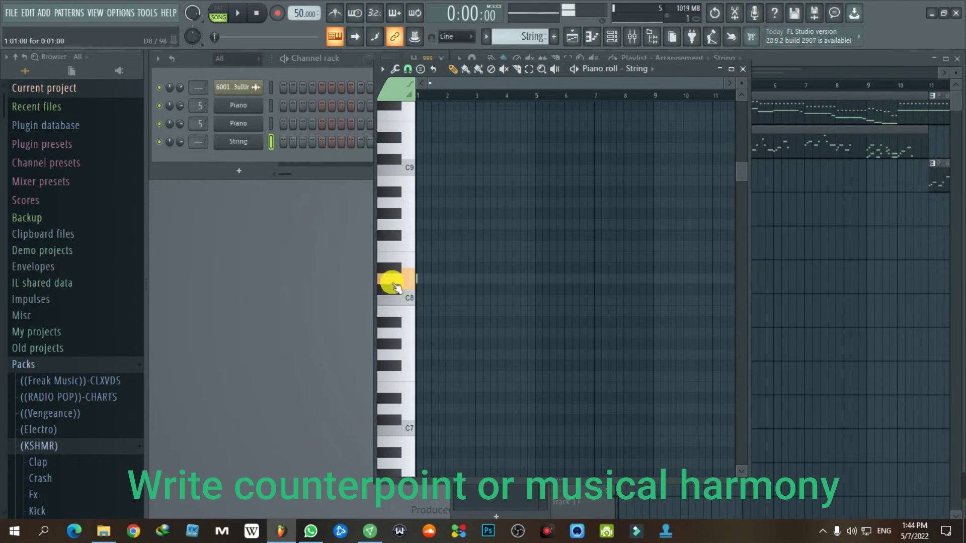
scroll(416, 294, up, 4)
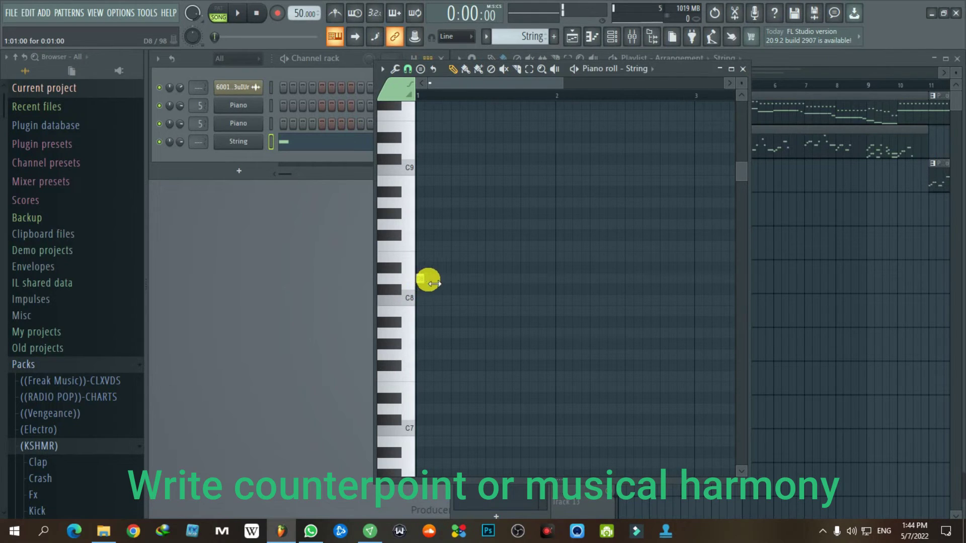
drag(434, 284, 562, 301)
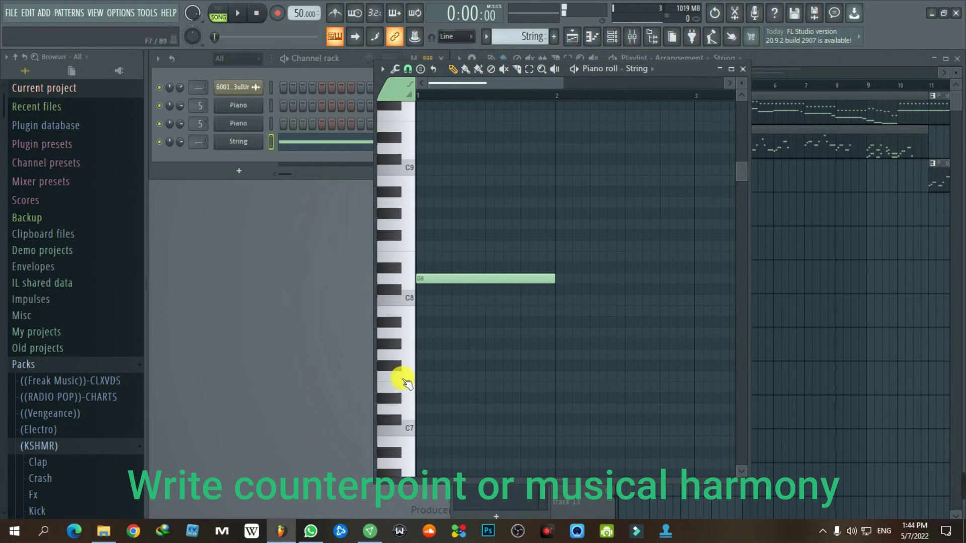
click(446, 356)
drag(475, 337, 487, 282)
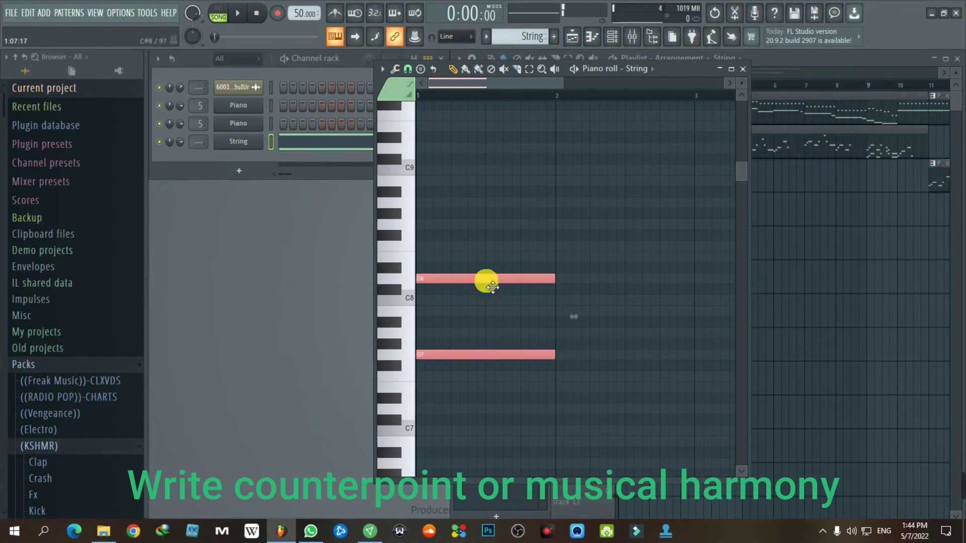
key(ctrl+d)
Play the song from the start with the String notes and reopen the String channel's piano roll
click(746, 71)
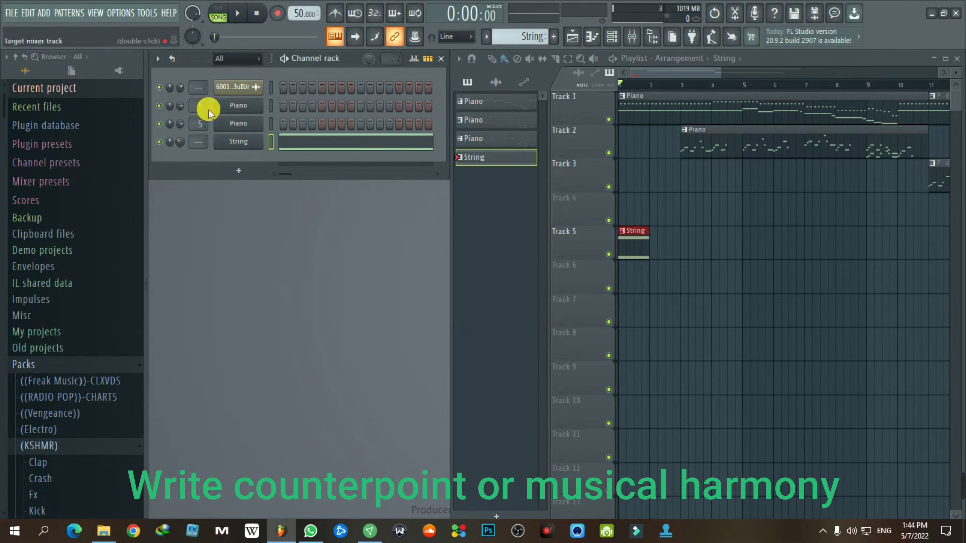
key(space)
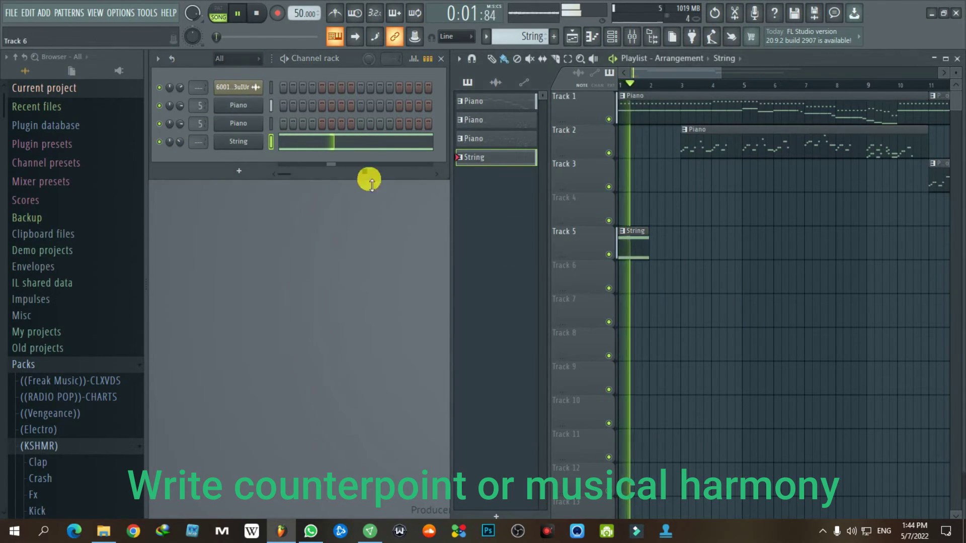
click(360, 142)
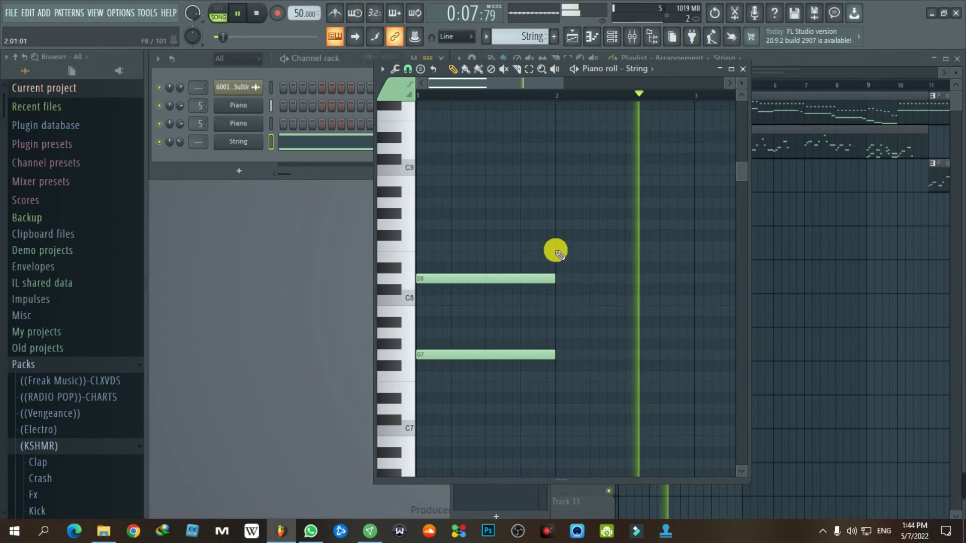
Stop playback and copy the D8 and G7 notes from bar 1 to bar 3 of the String piano roll
key(space)
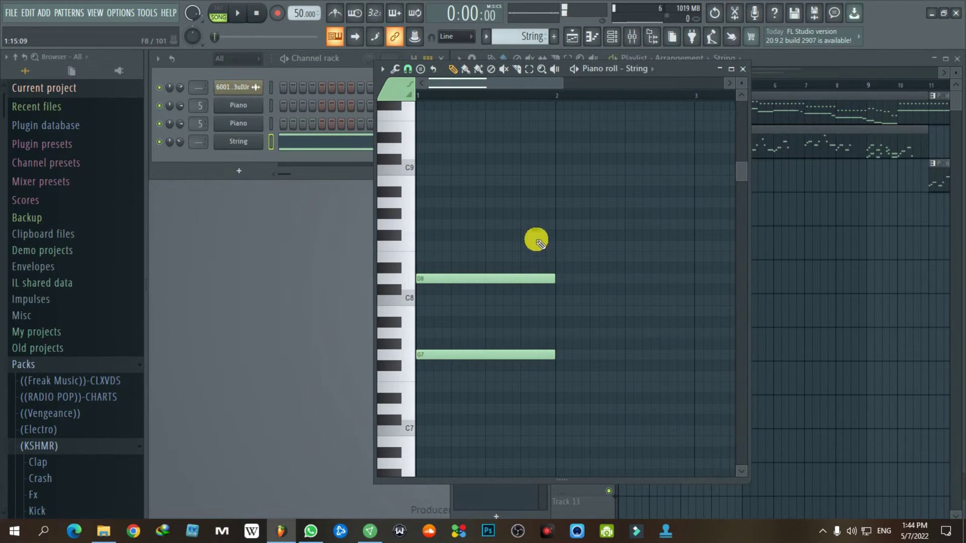
drag(519, 217, 510, 393)
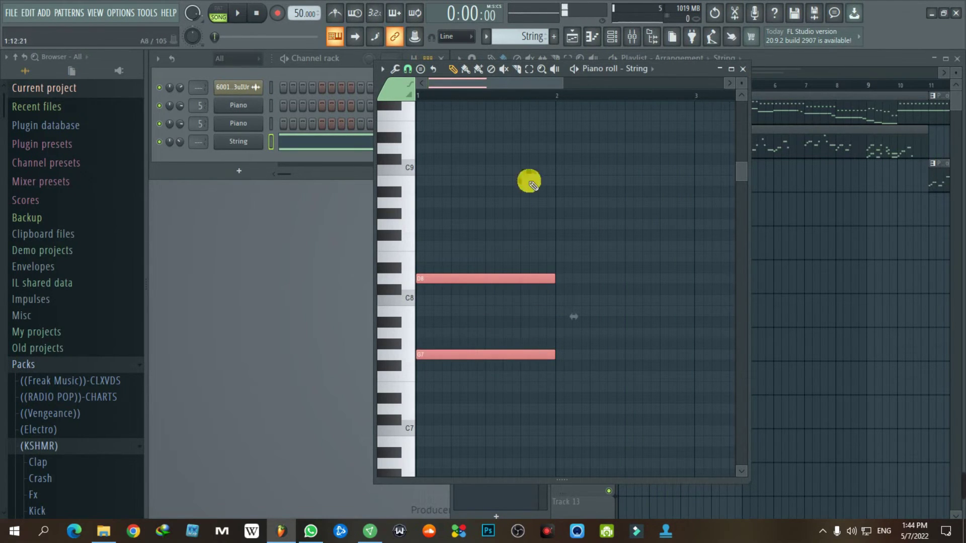
drag(490, 88, 590, 85)
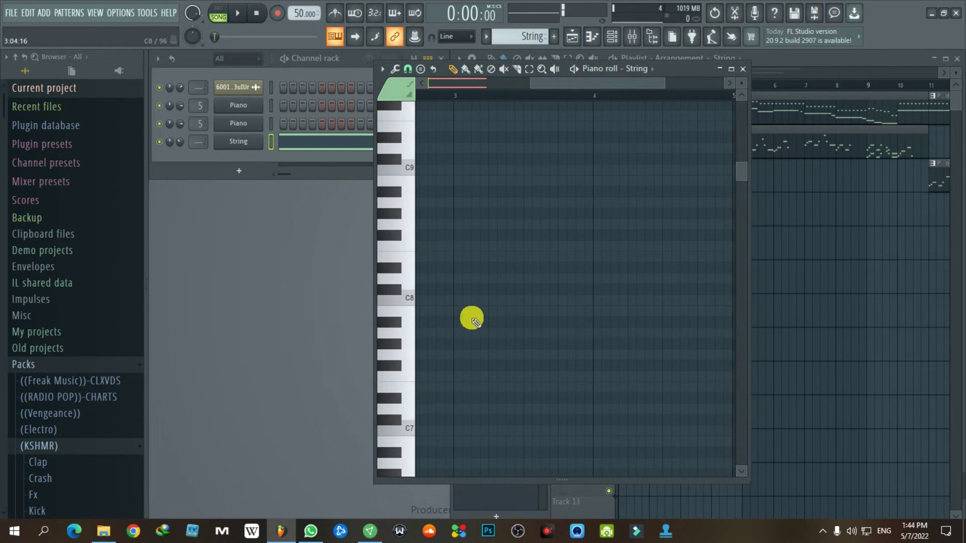
scroll(440, 340, up, 2)
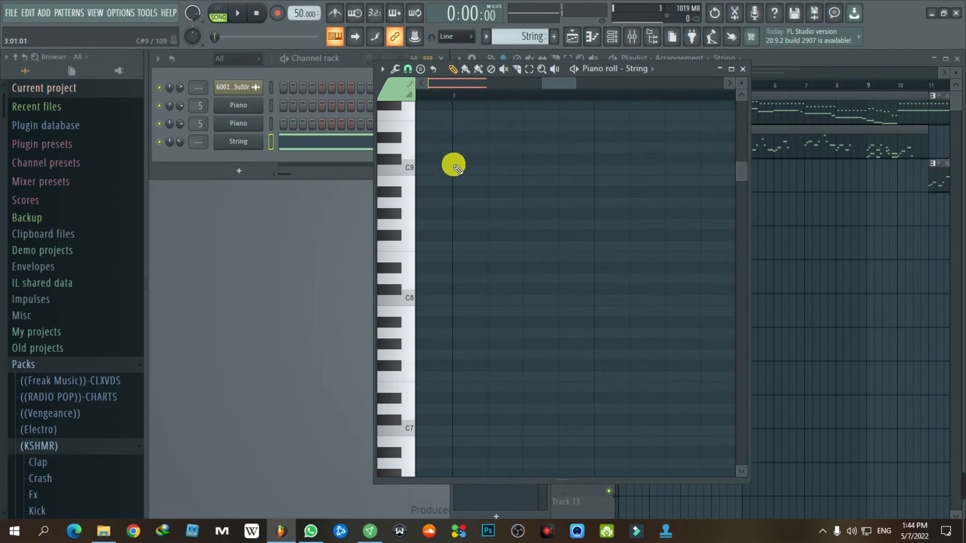
click(382, 74)
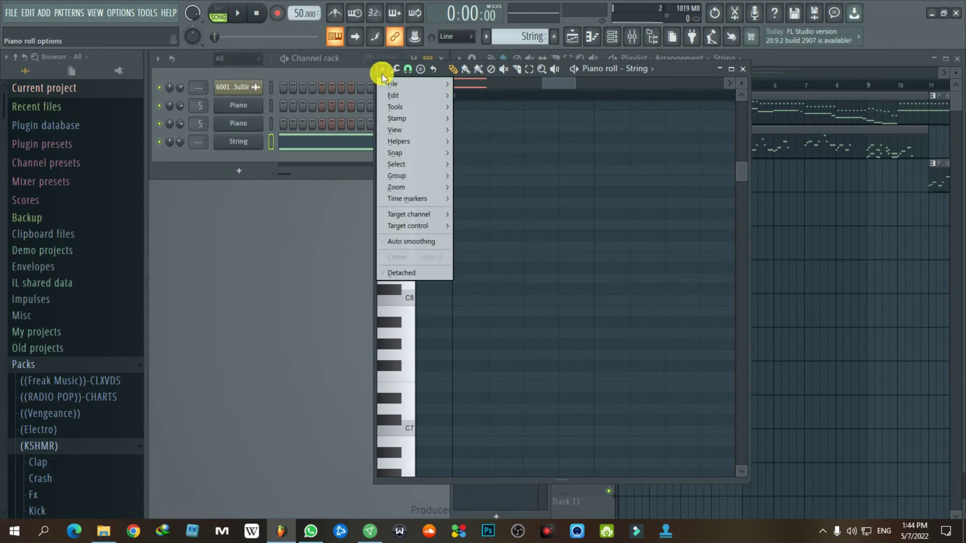
click(382, 69)
click(382, 68)
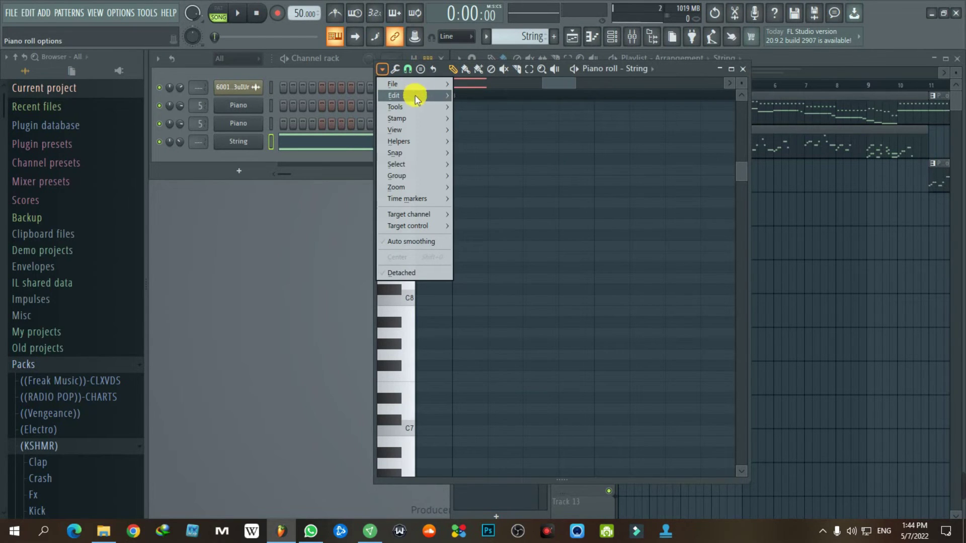
mouse_move(403, 96)
click(487, 120)
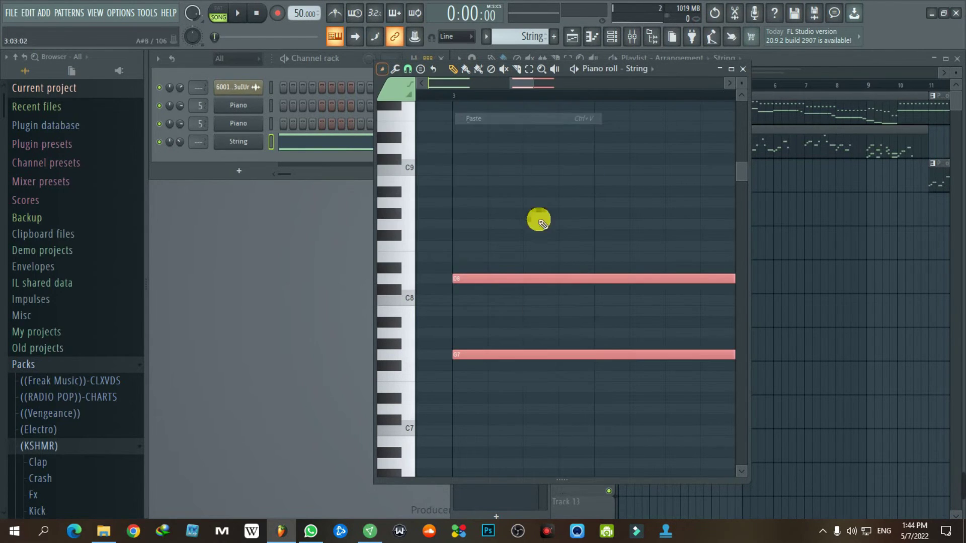
Play the String notes together with the piano from bar 3 and stop at the end of the passage
key(space)
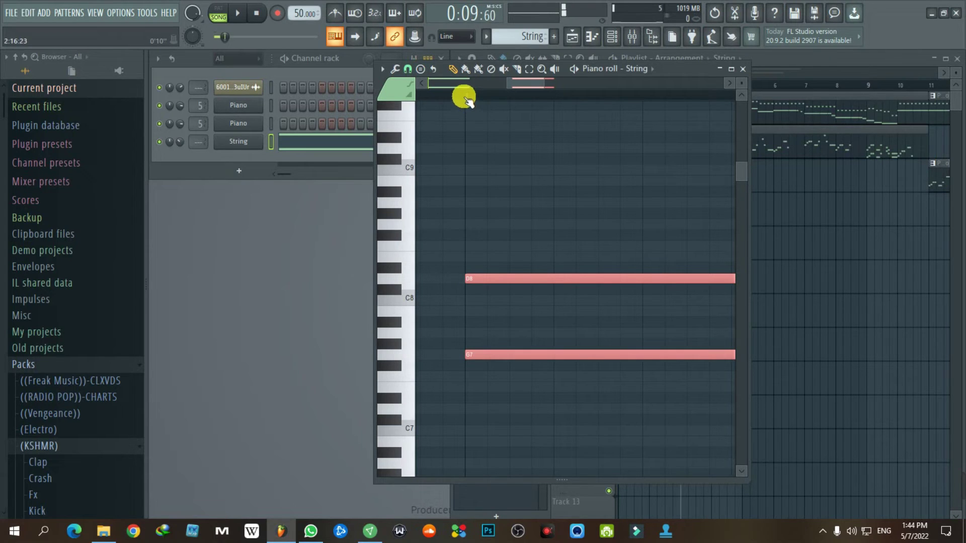
key(space)
drag(518, 84, 557, 83)
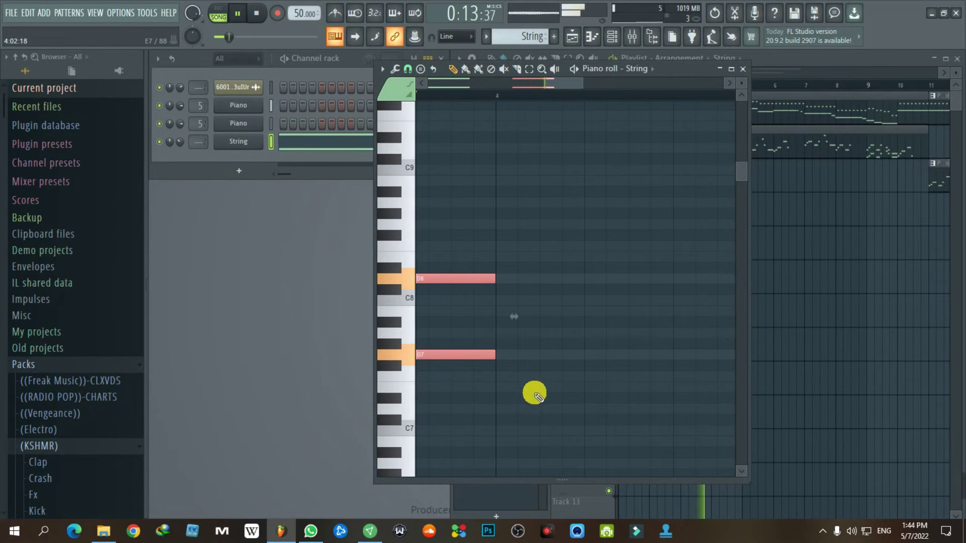
key(space)
Draw an A7 and an E8 note, each one bar long, in bar 4 of the String piano roll
click(485, 354)
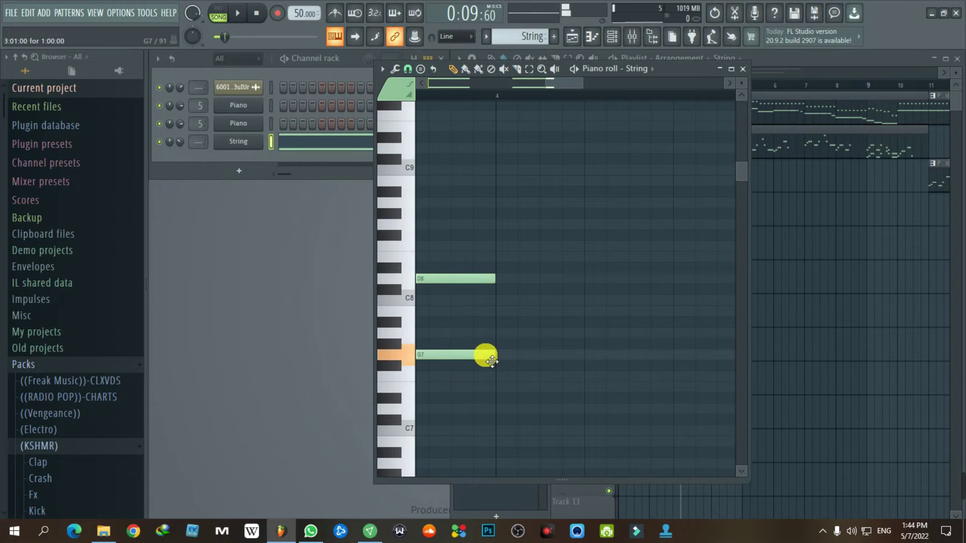
click(498, 345)
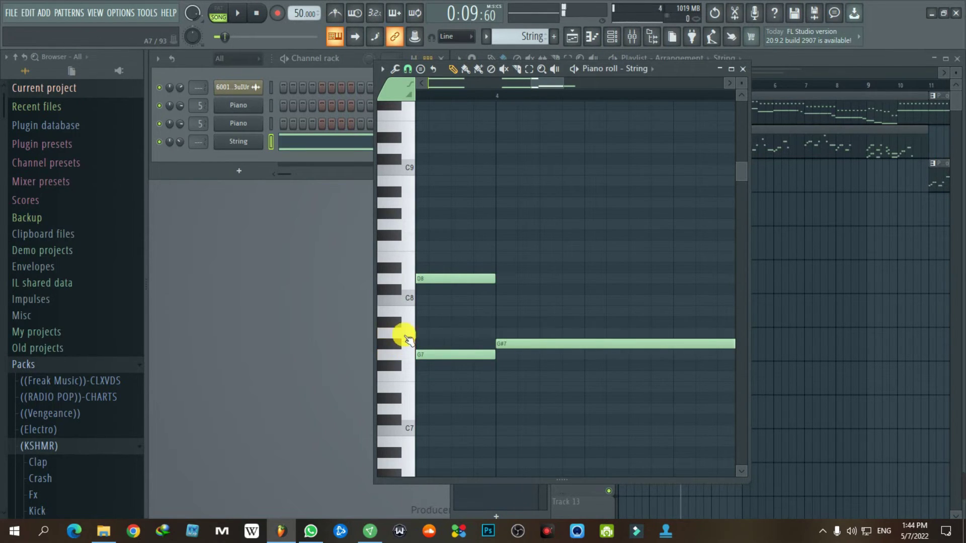
ctrl+click(506, 345)
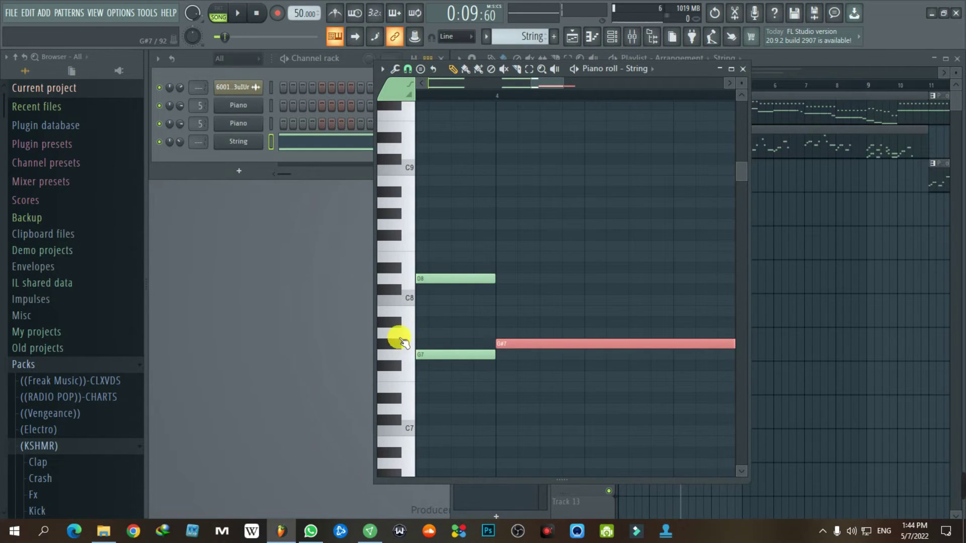
mouse_move(530, 345)
mouse_down()
mouse_move(525, 330)
mouse_move(522, 340)
mouse_up()
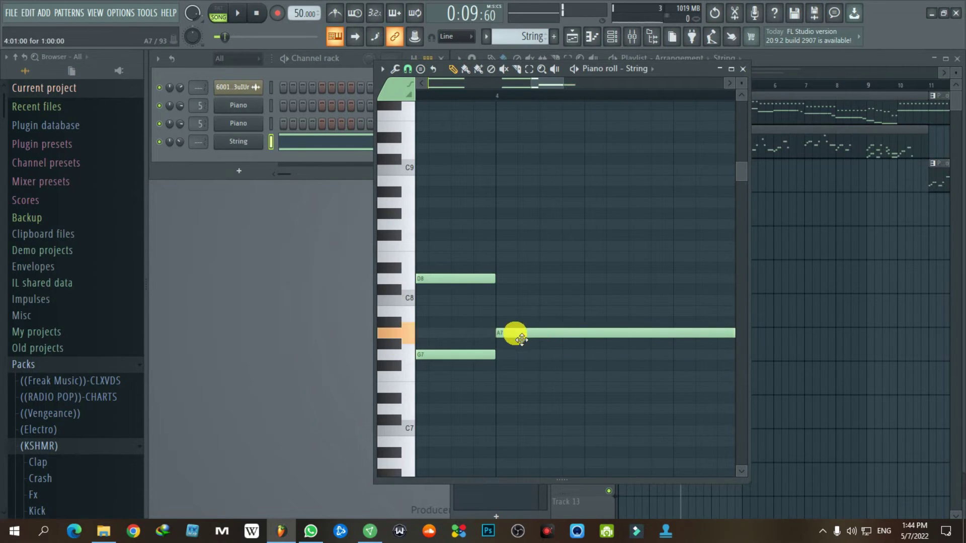
click(502, 257)
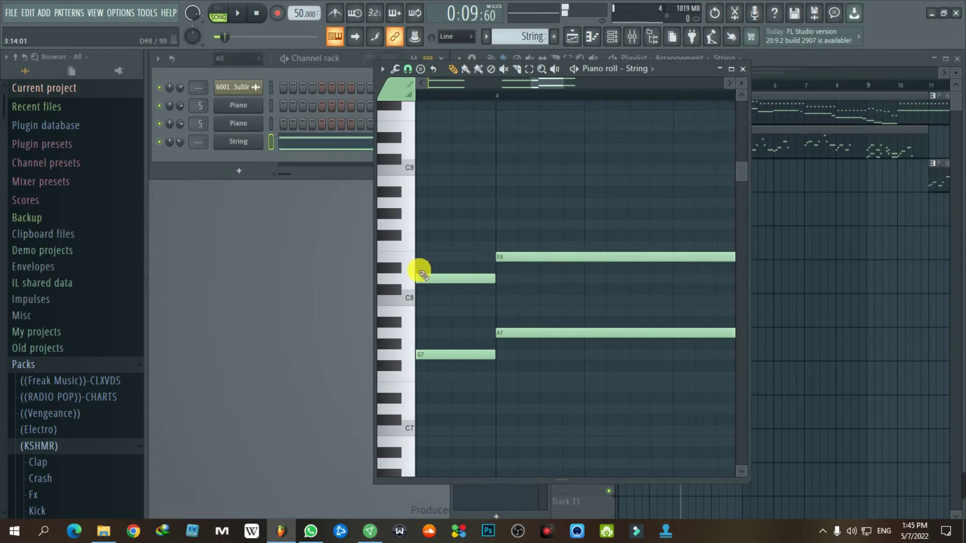
Play the arrangement from bar 4 to check the String notes there
click(495, 99)
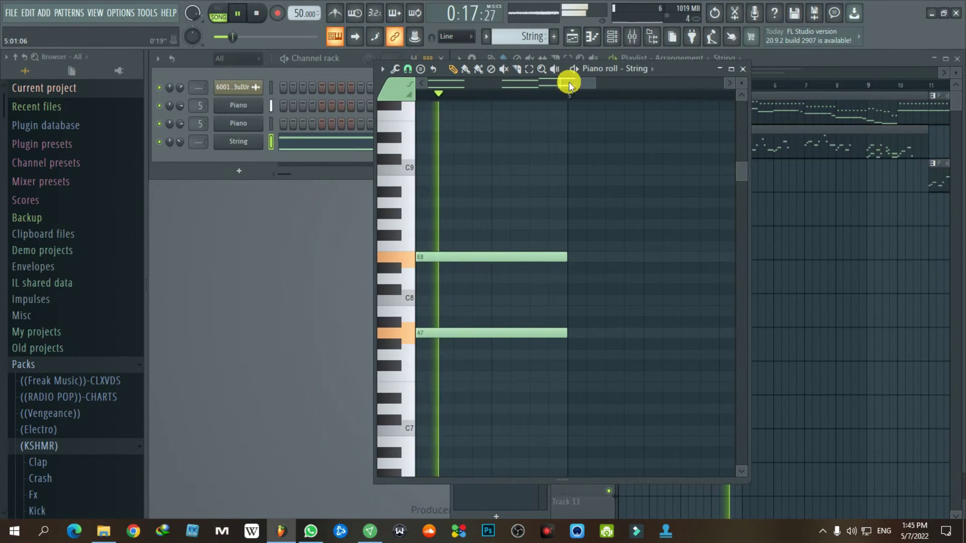
mouse_move(570, 84)
mouse_down()
mouse_move(597, 84)
mouse_move(581, 89)
mouse_up()
key(space)
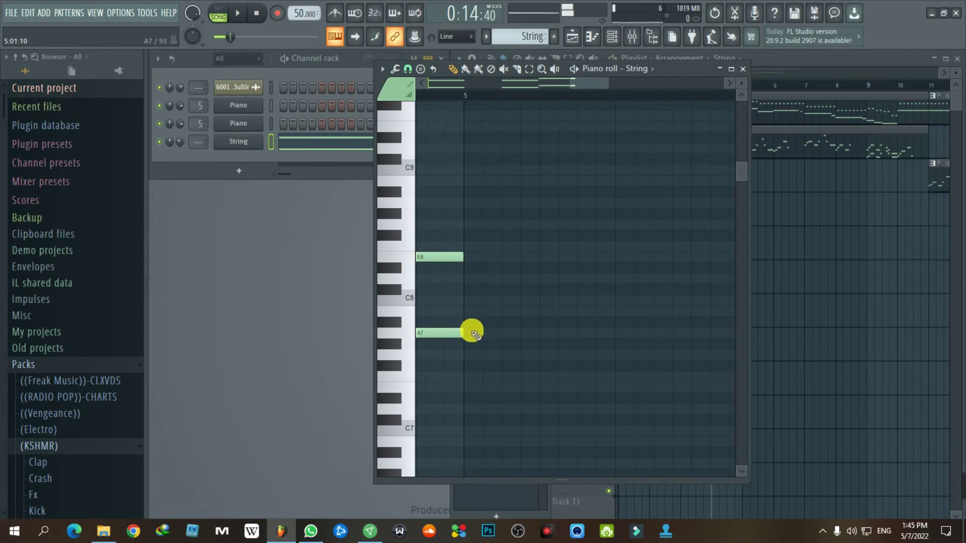
Draw an F#7 and a D8 note, each one bar long, in bar 5
click(465, 367)
ctrl+click(473, 366)
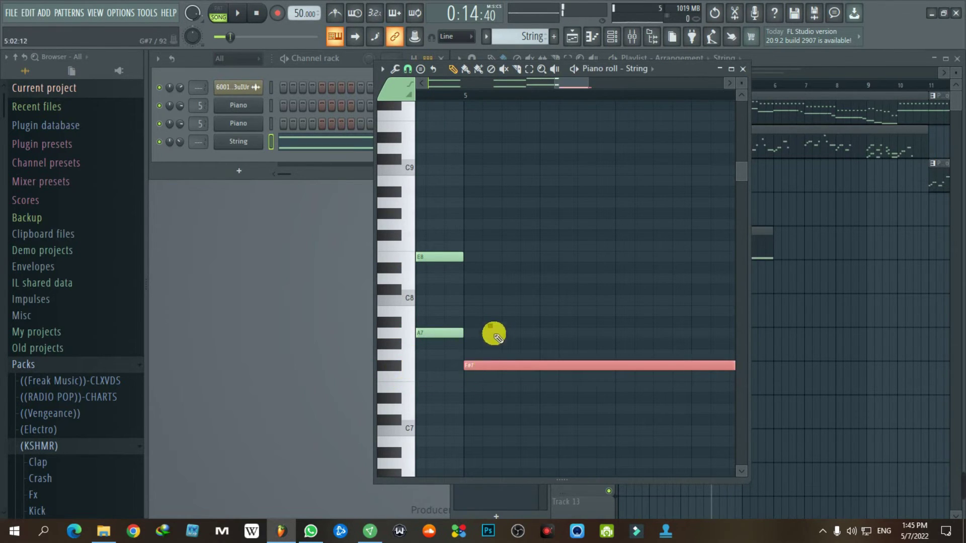
click(410, 286)
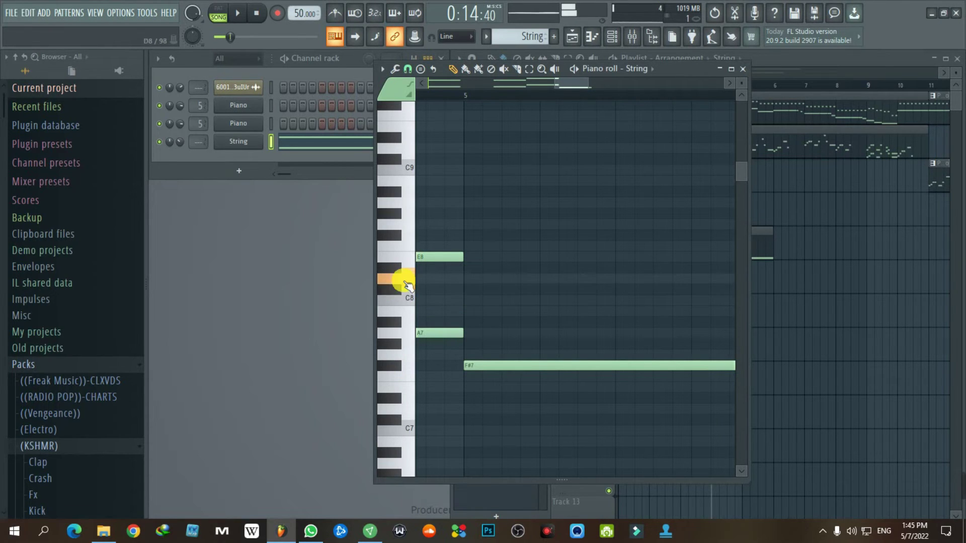
click(464, 280)
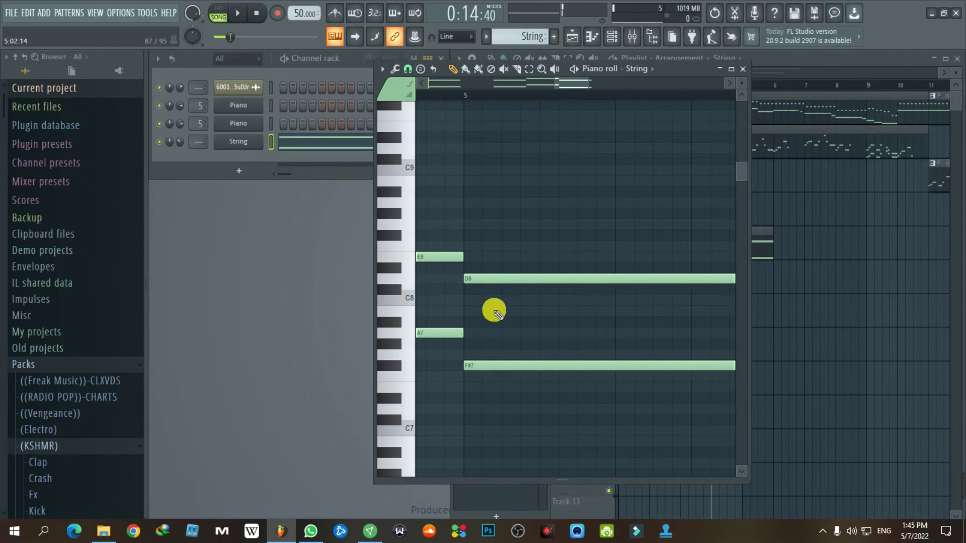
Draw a G7 and a D8 note, each one bar long, in bar 6
scroll(495, 311, down, 4)
scroll(601, 361, up, 2)
click(538, 345)
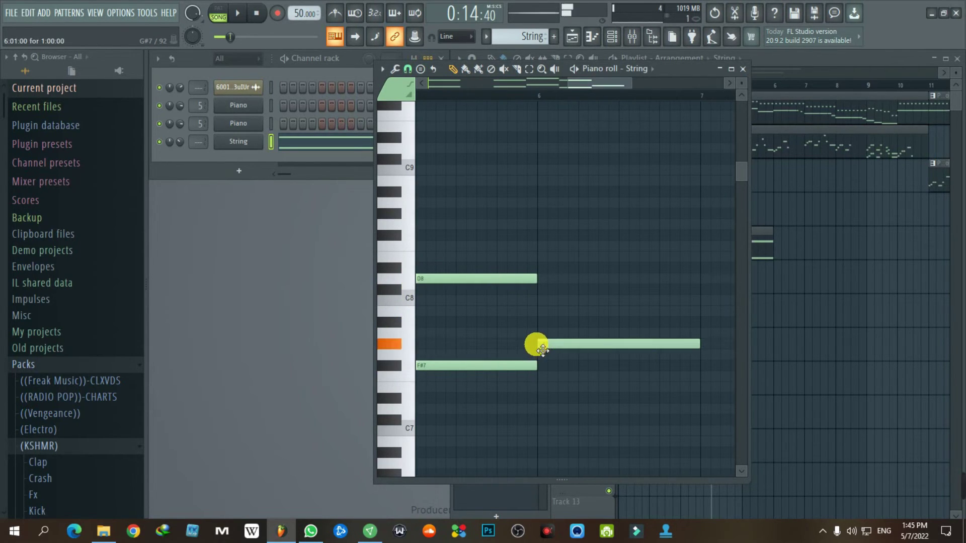
drag(542, 351, 539, 360)
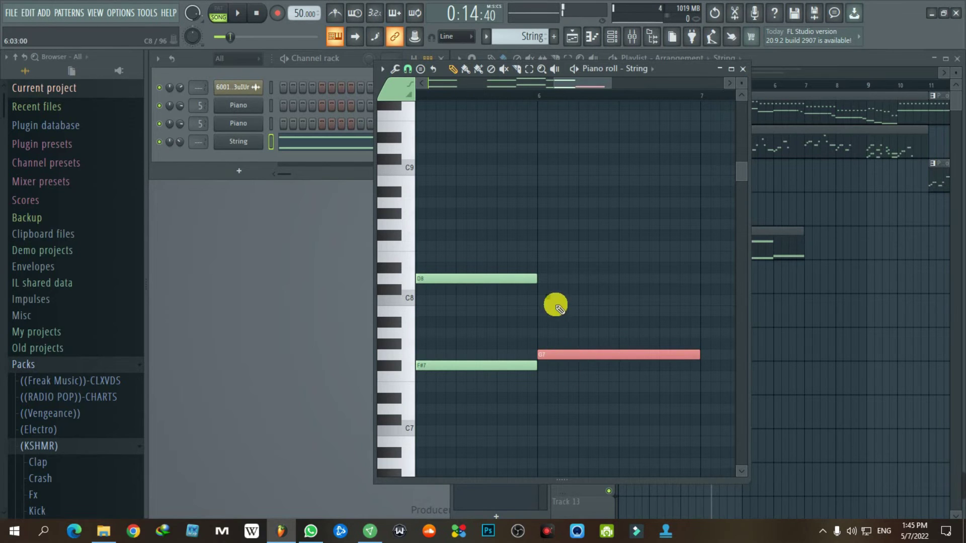
drag(549, 282, 535, 282)
scroll(569, 321, down, 1)
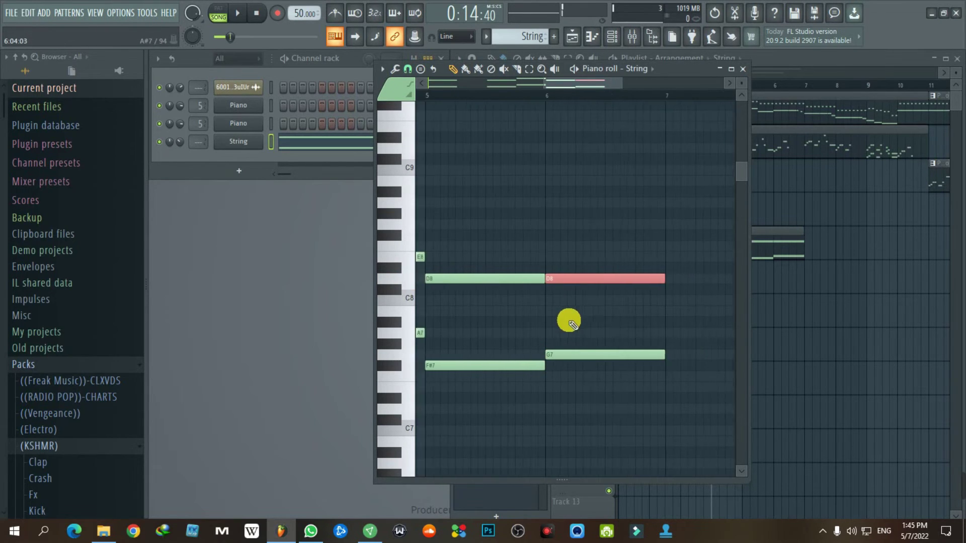
scroll(573, 323, down, 3)
Play the song from bar 4 and lower the String channel's volume during playback
key(space)
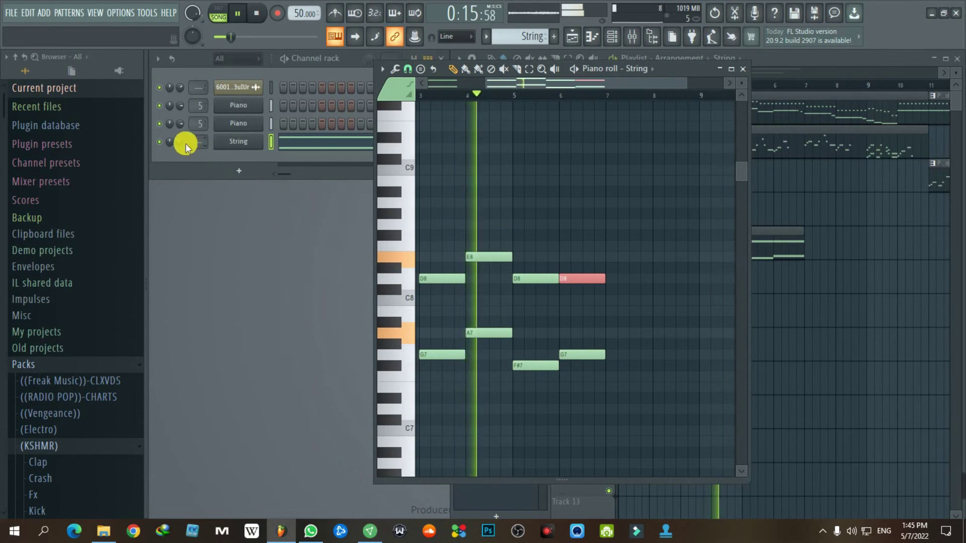
drag(180, 142, 180, 171)
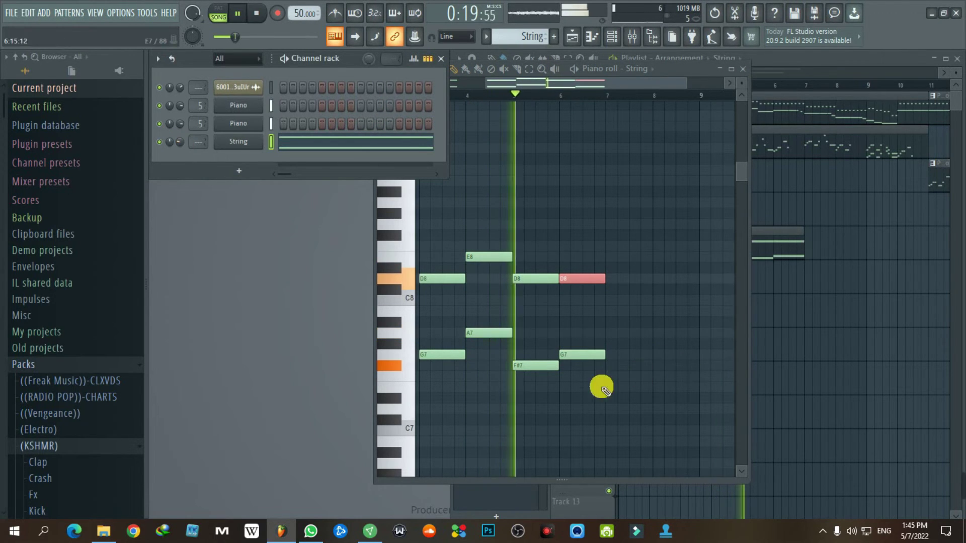
right_click(609, 407)
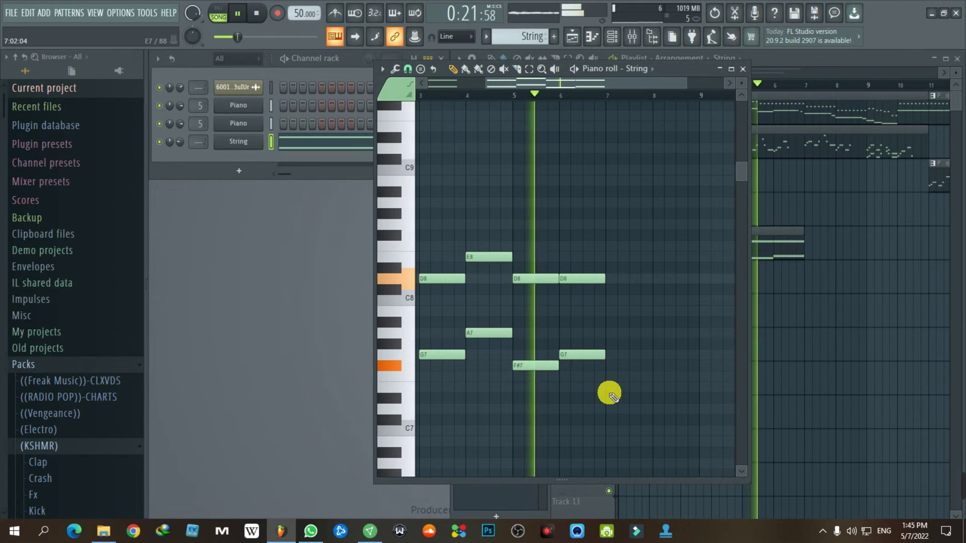
Shorten the D8 and G7 notes of bar 6 to three beats and fill the last beat with F#7 and B7 notes
scroll(519, 385, up, 2)
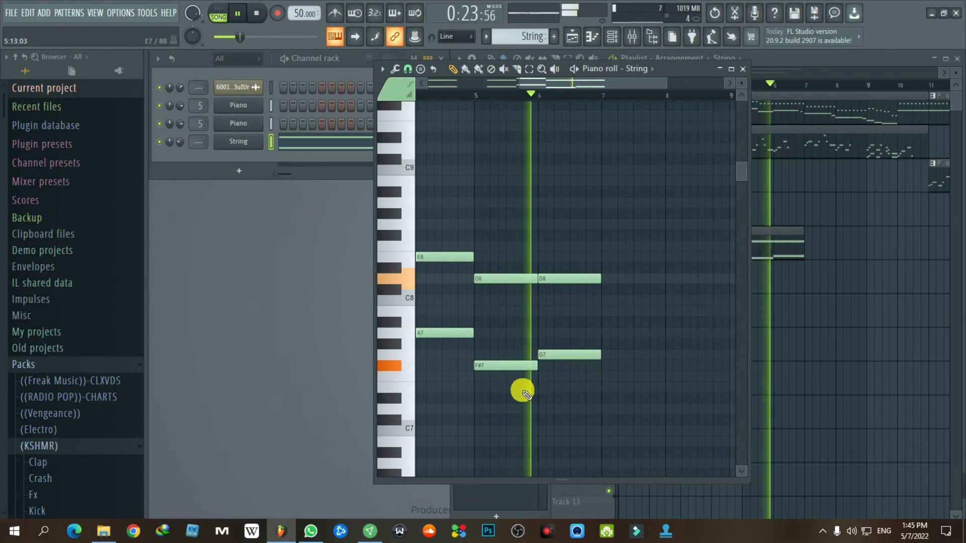
mouse_move(584, 252)
mouse_down()
mouse_move(576, 380)
mouse_move(576, 366)
mouse_up()
scroll(575, 353, up, 4)
key(space)
click(581, 301)
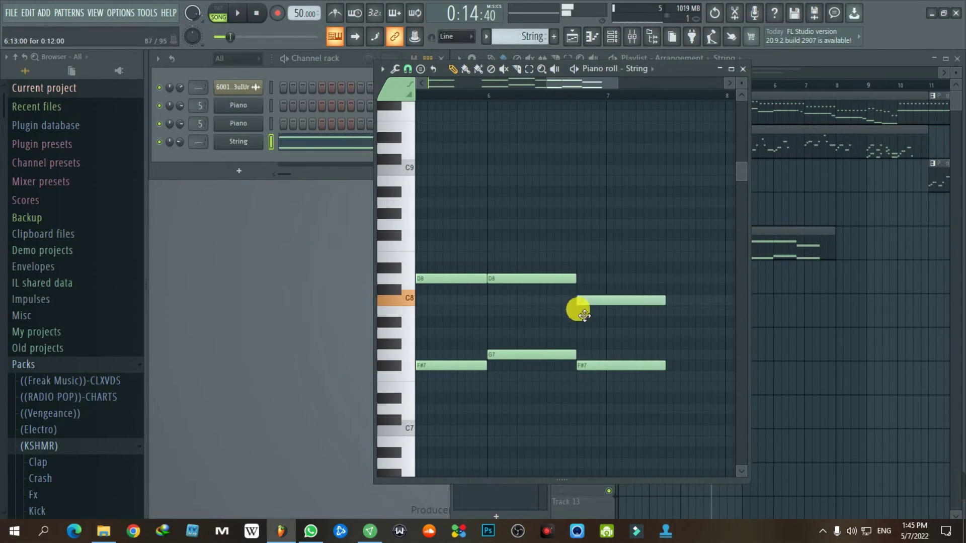
drag(578, 309, 617, 410)
drag(617, 378, 606, 387)
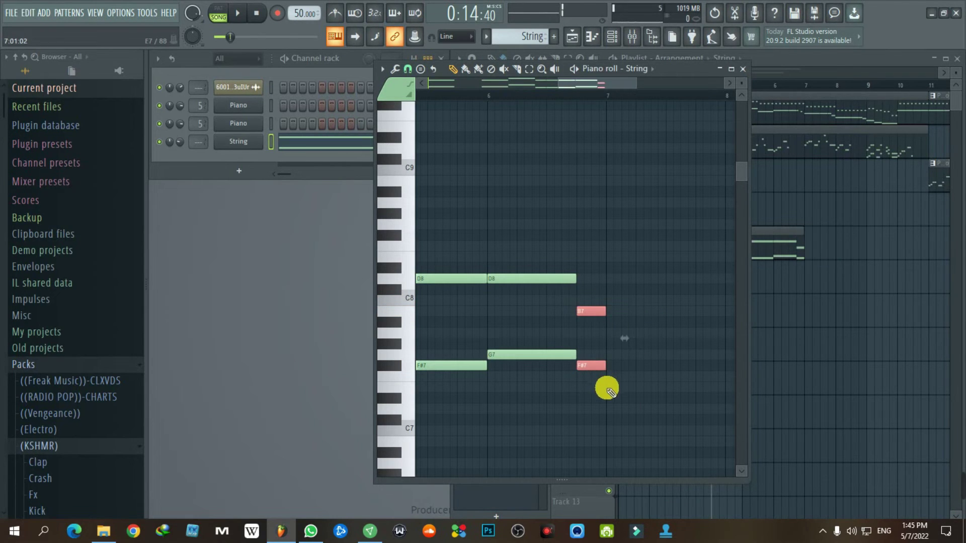
Draw an E7 and a C8 note, each one bar long, in bar 7
click(610, 387)
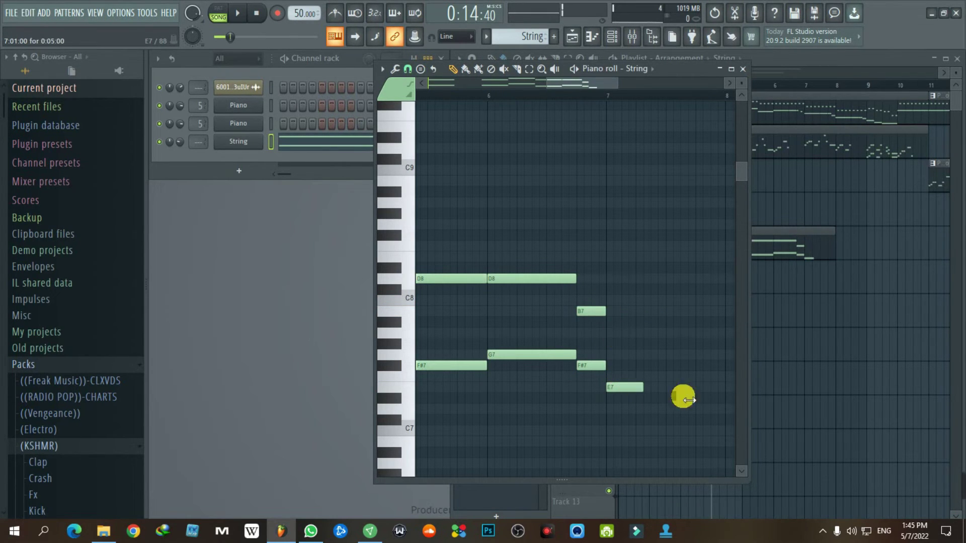
drag(683, 400, 716, 408)
click(596, 97)
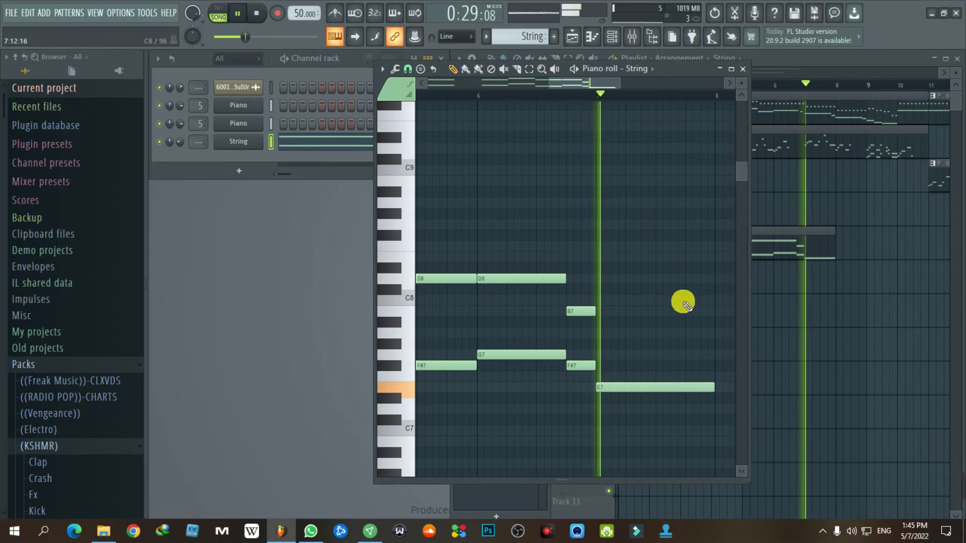
click(599, 280)
drag(602, 287, 595, 254)
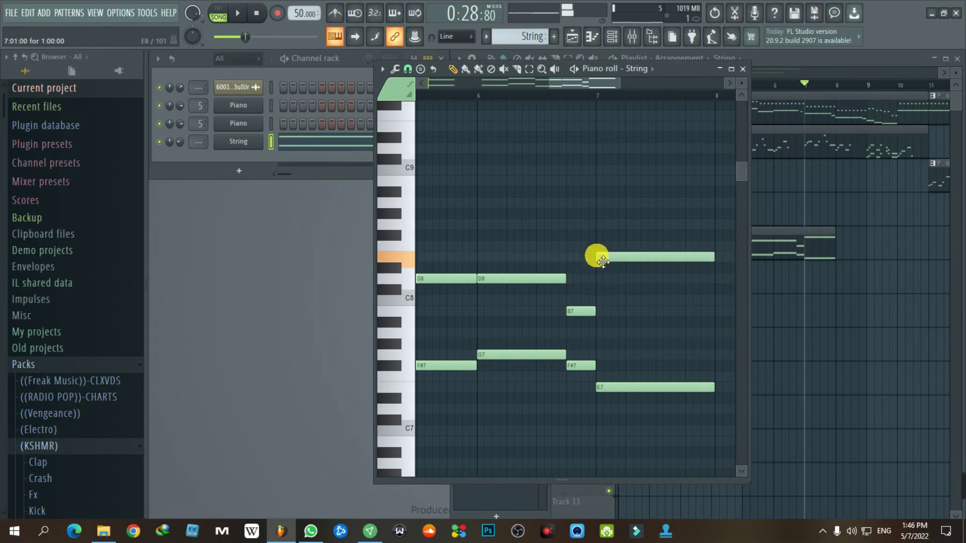
mouse_move(596, 315)
mouse_down()
mouse_move(611, 370)
mouse_move(608, 305)
mouse_up()
right_click(612, 255)
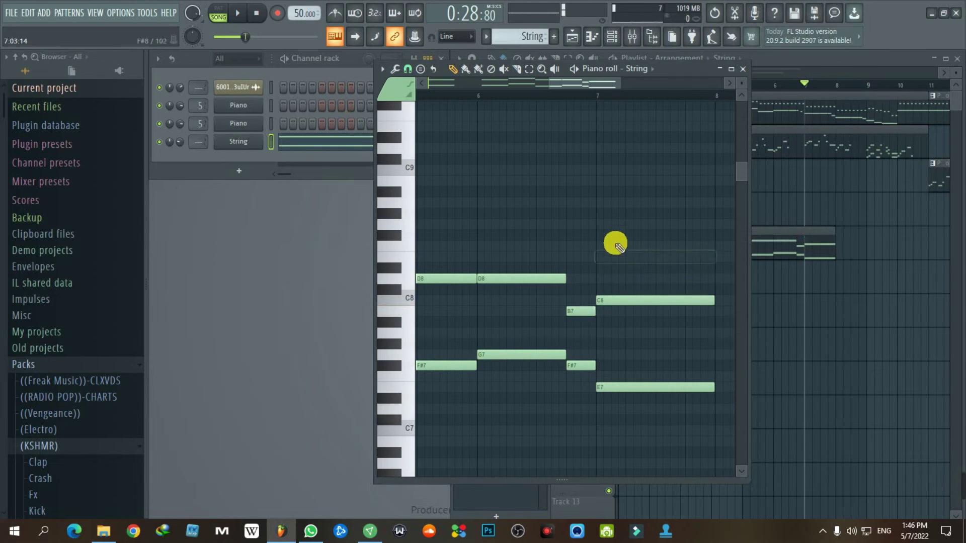
ctrl+click(626, 297)
Play bar 7 and replace its long C8 with a one-beat C8, a one-beat B7 and a two-beat A7
key(space)
scroll(617, 332, down, 1)
scroll(619, 334, up, 3)
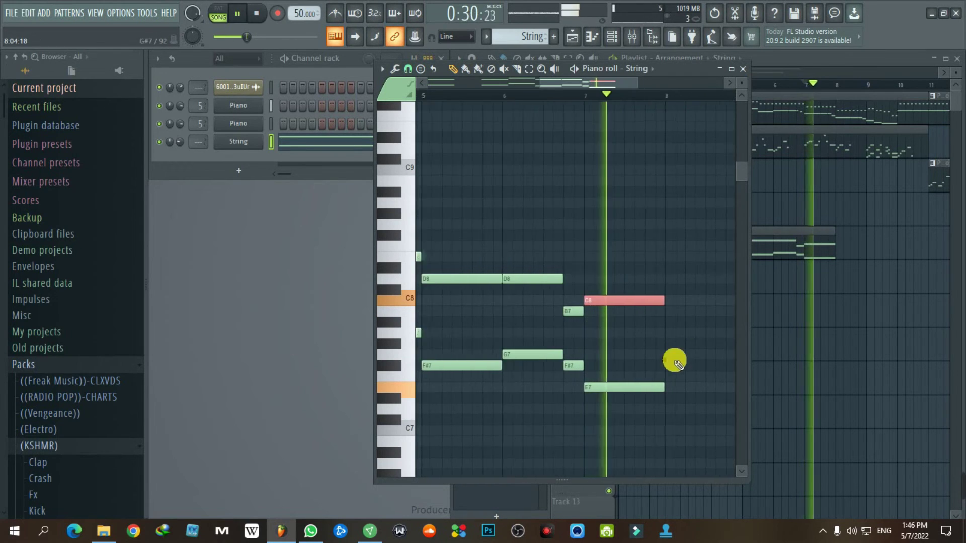
key(space)
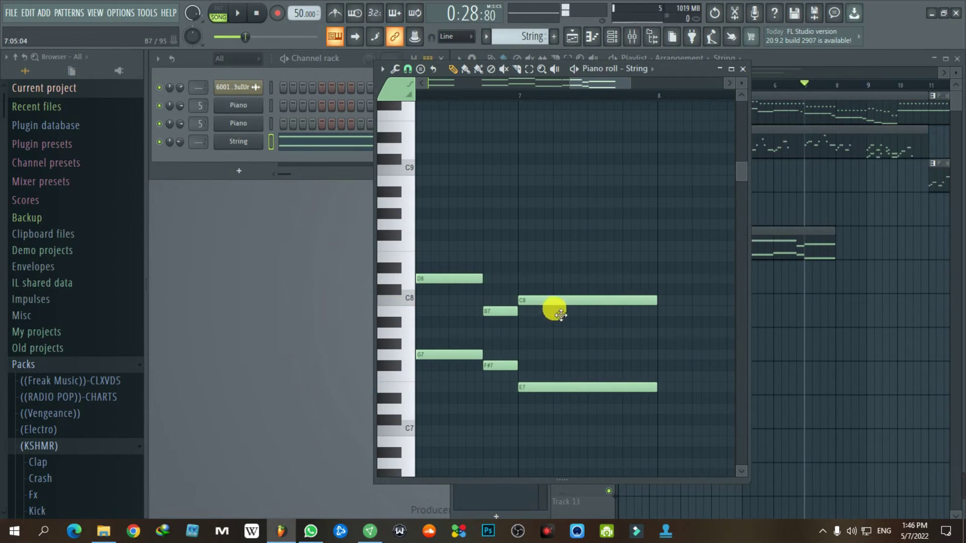
click(560, 313)
click(588, 332)
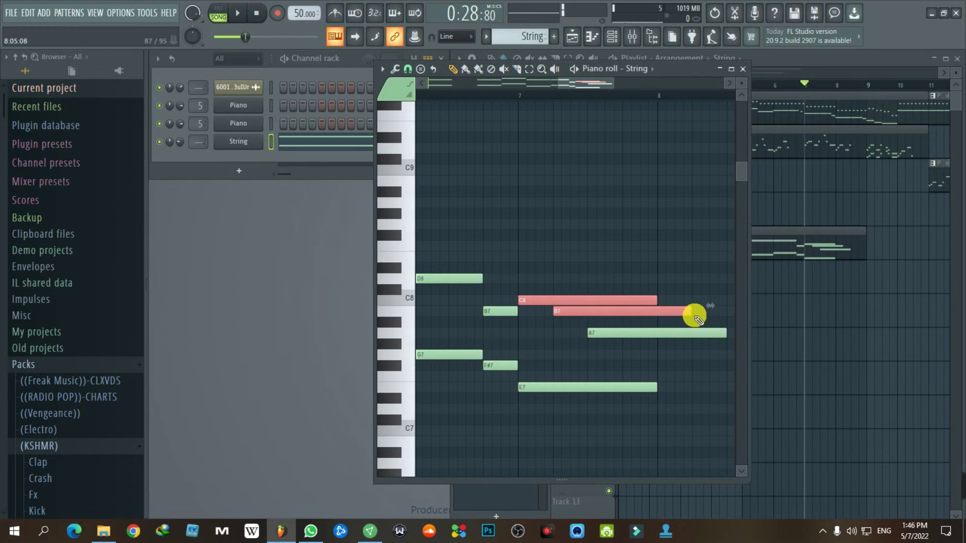
drag(695, 318, 578, 330)
key(space)
drag(716, 334, 647, 339)
key(space)
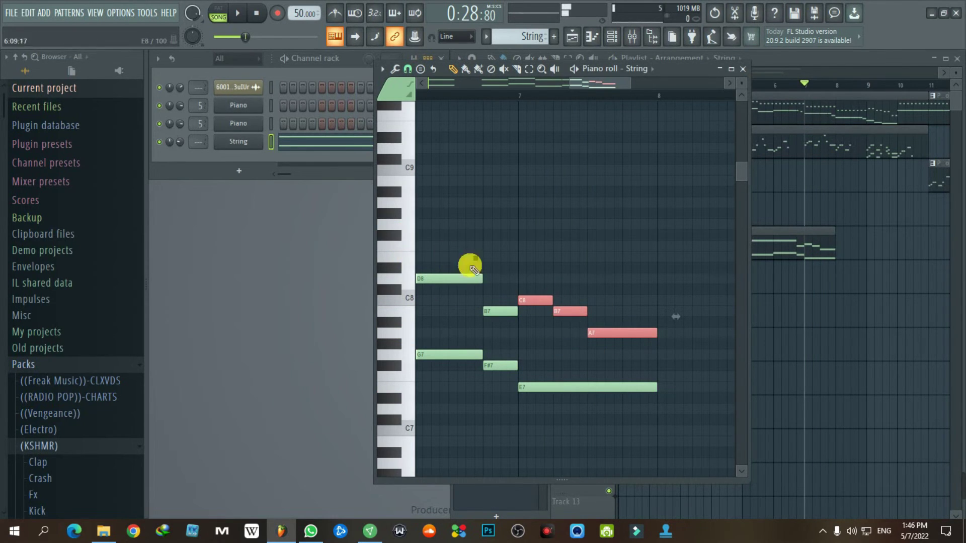
Raise the three upper notes of bar 7 to E8, D8 and C8 and play the bar back
click(543, 390)
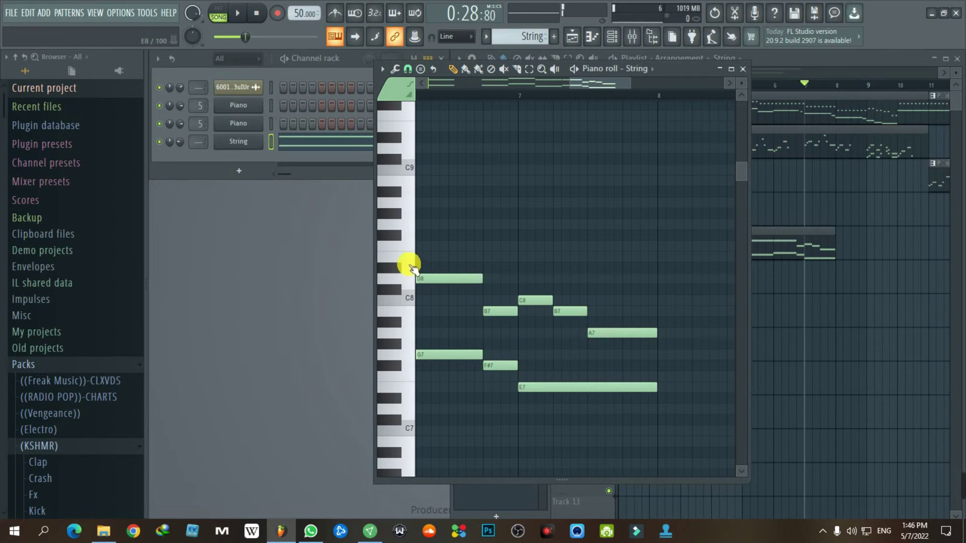
drag(541, 285, 544, 258)
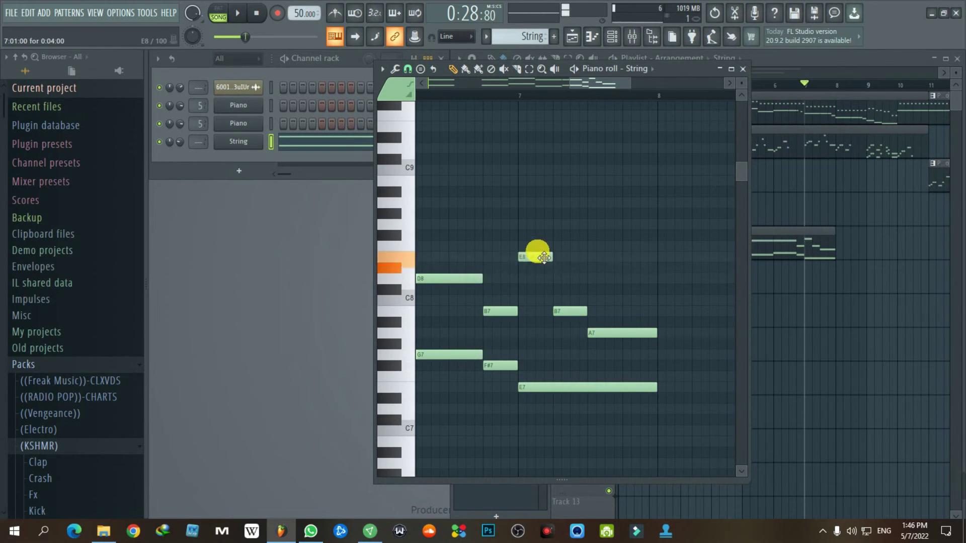
drag(552, 293, 620, 300)
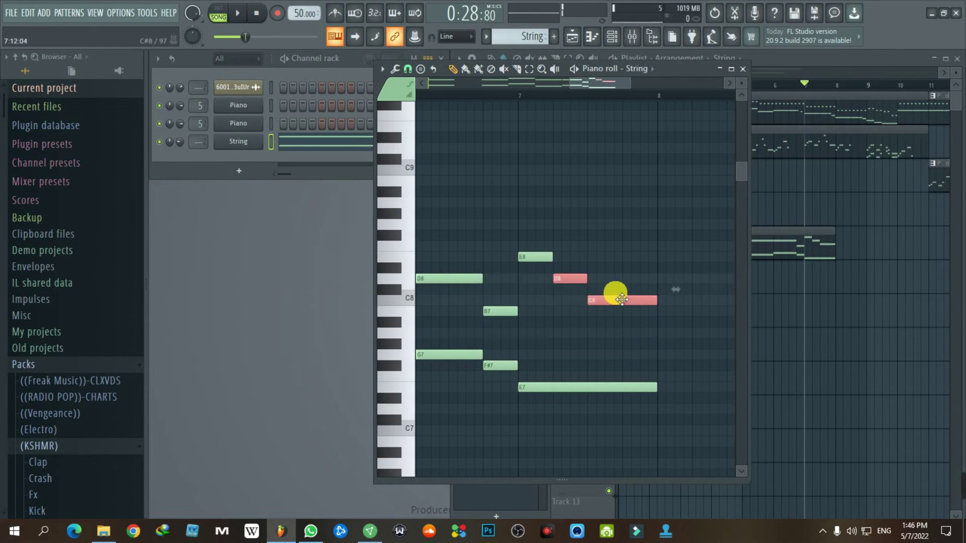
ctrl+click(590, 313)
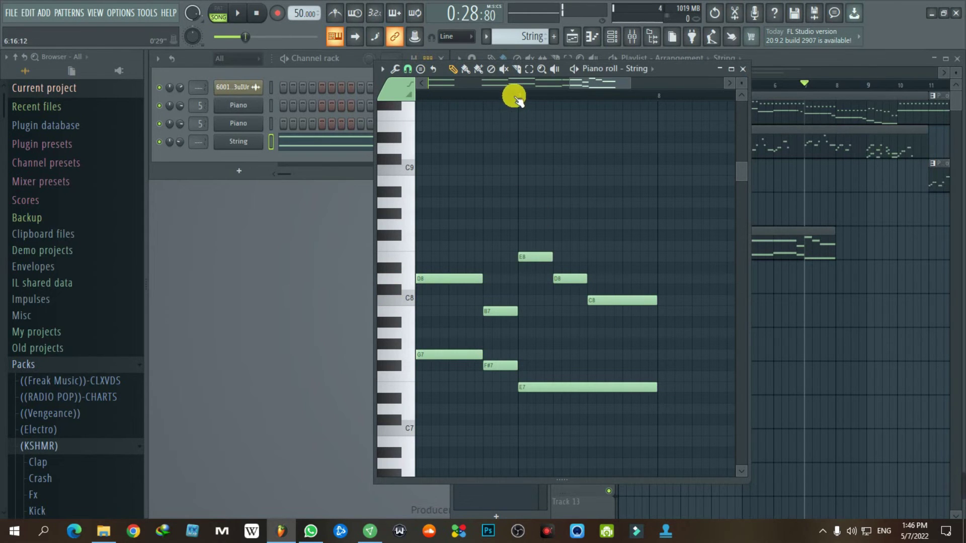
key(space)
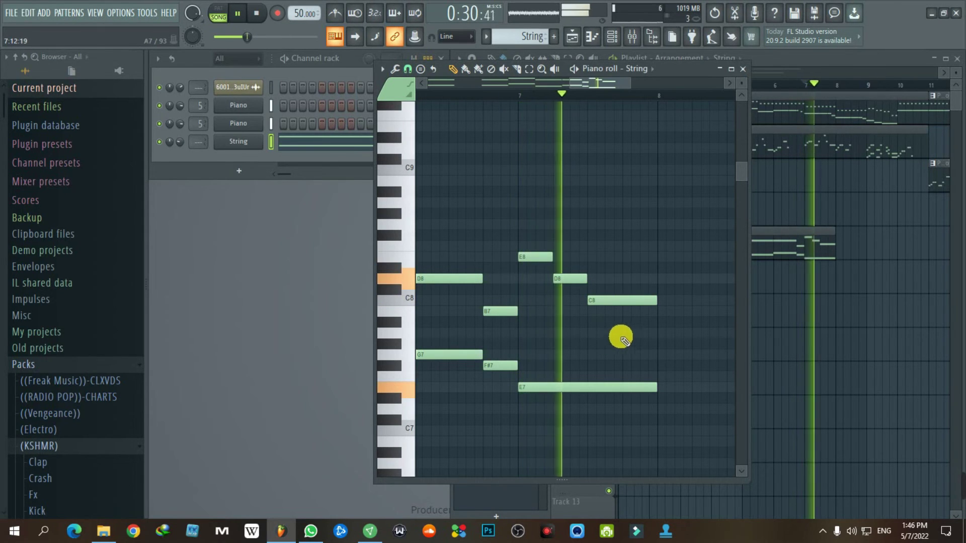
ctrl+scroll(580, 341, down, 3)
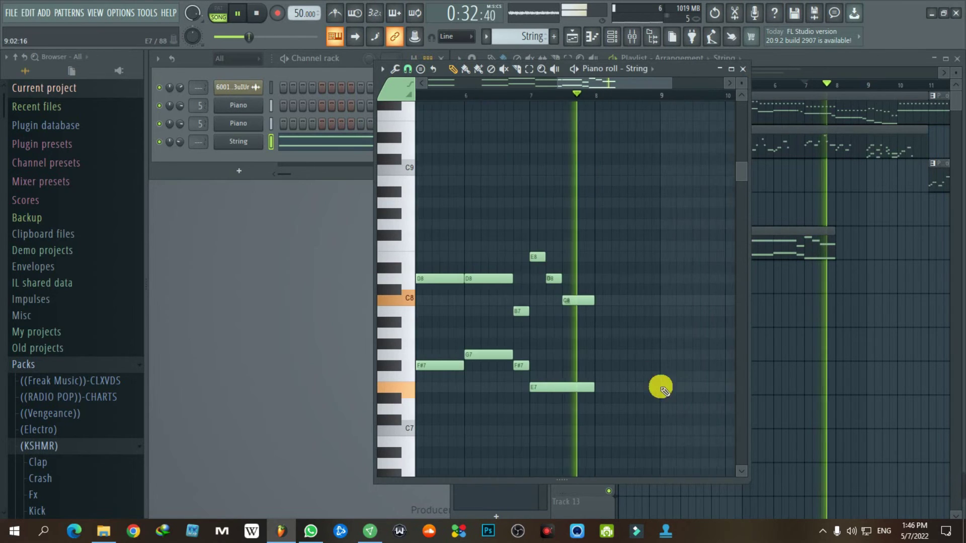
ctrl+scroll(604, 403, up, 3)
key(space)
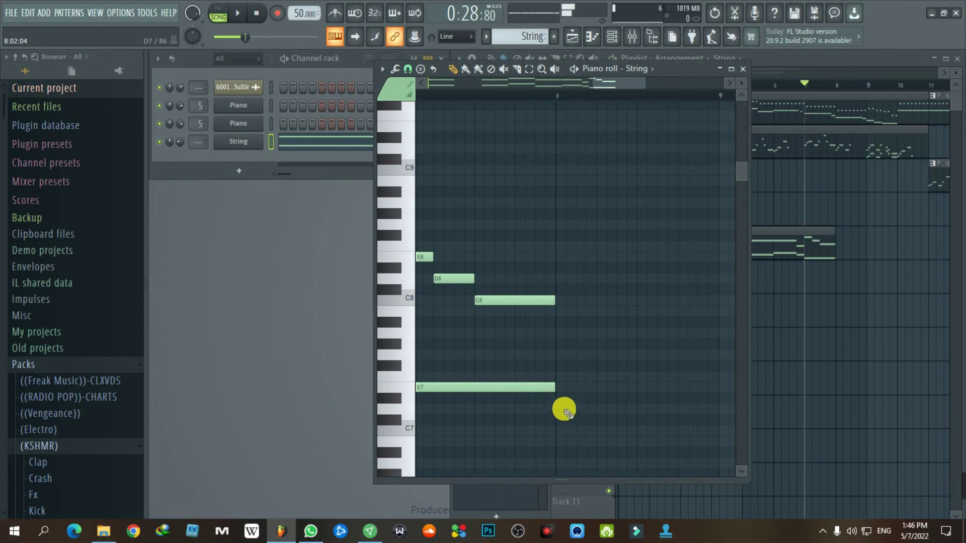
Draw a D7 and a C8 note in bar 8, each about 15 steps long, and play the song from bar 8
click(560, 420)
mouse_move(565, 424)
mouse_down()
mouse_move(559, 399)
mouse_move(558, 412)
mouse_up()
click(559, 313)
mouse_move(565, 317)
mouse_down()
mouse_move(557, 336)
mouse_move(561, 302)
mouse_up()
ctrl+drag(594, 274, 718, 426)
click(557, 98)
key(space)
scroll(563, 302, down, 3)
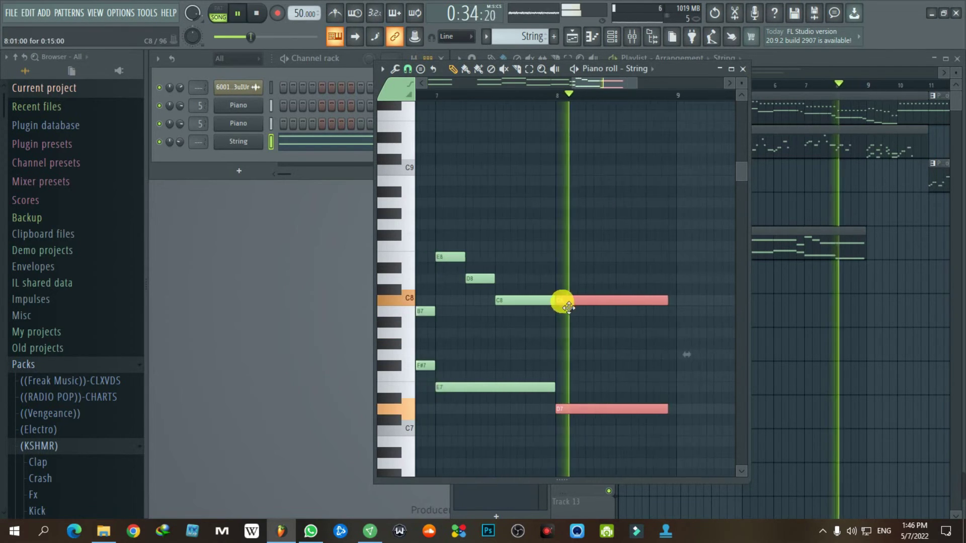
scroll(643, 406, up, 2)
key(space)
Lower the D7 of bar 8 to C7 and shorten both notes of the bar to three beats
key(ctrl+d)
drag(499, 414, 498, 434)
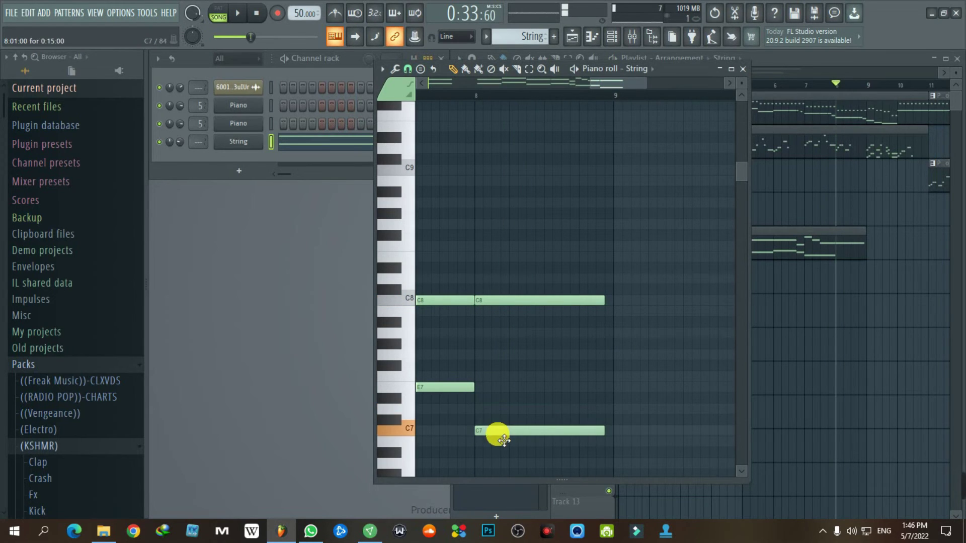
key(space)
ctrl+drag(596, 448, 586, 316)
key(space)
Fill the last beat of bar 8 with B7 and B6 notes and start three-beat A6 and A7 notes in bar 9
click(587, 328)
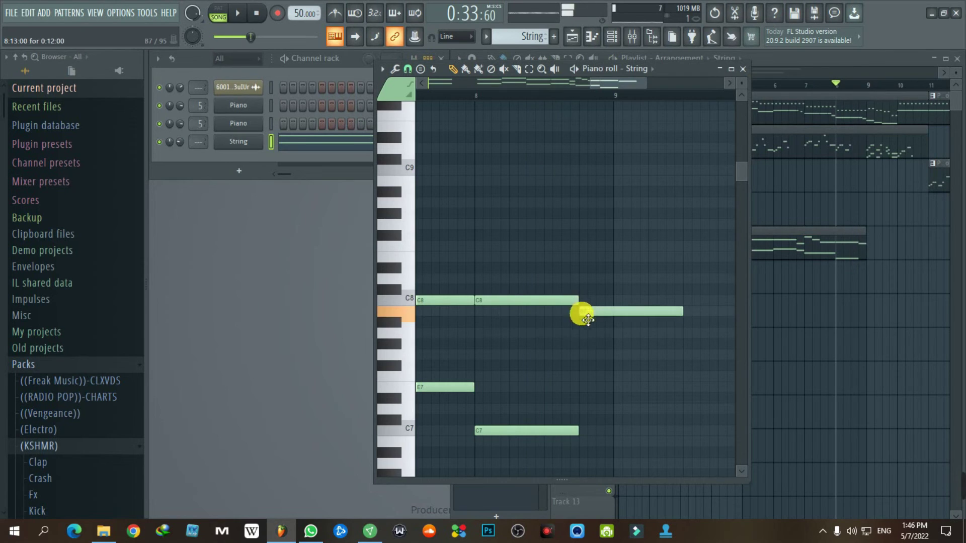
click(587, 454)
drag(587, 446, 587, 435)
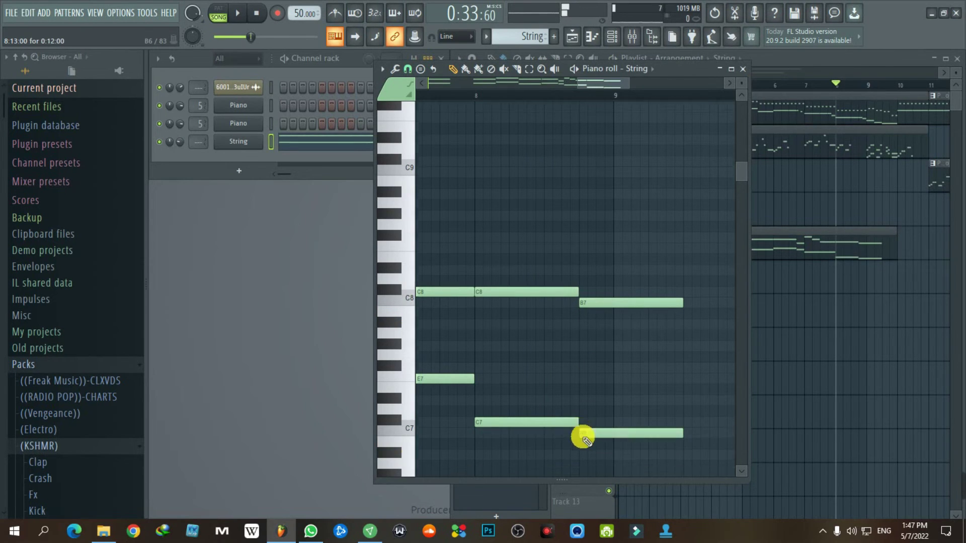
scroll(599, 417, down, 3)
click(616, 398)
click(616, 268)
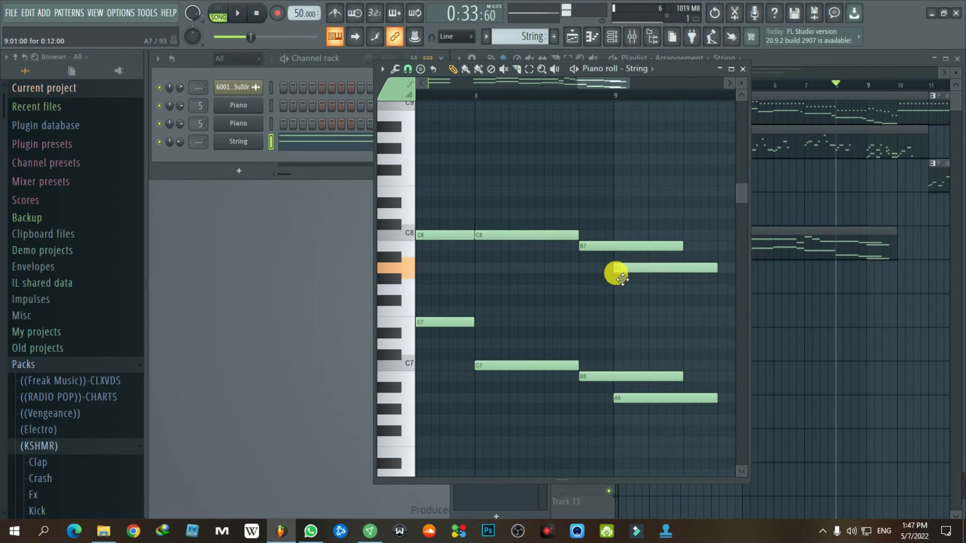
drag(597, 210, 596, 385)
drag(682, 378, 619, 385)
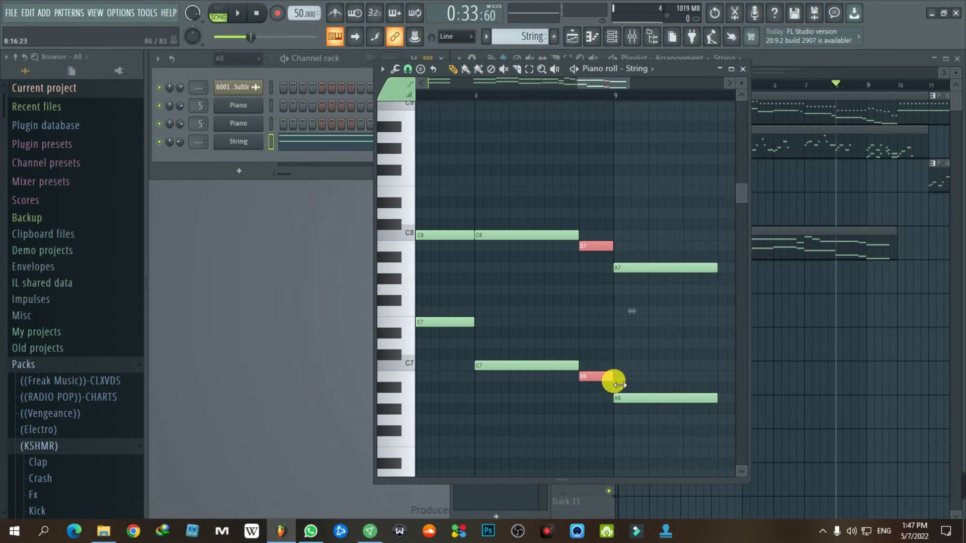
Play the song from bar 8 and shorten the A7 and A6 notes of bar 9 to two beats
key(space)
scroll(546, 402, down, 2)
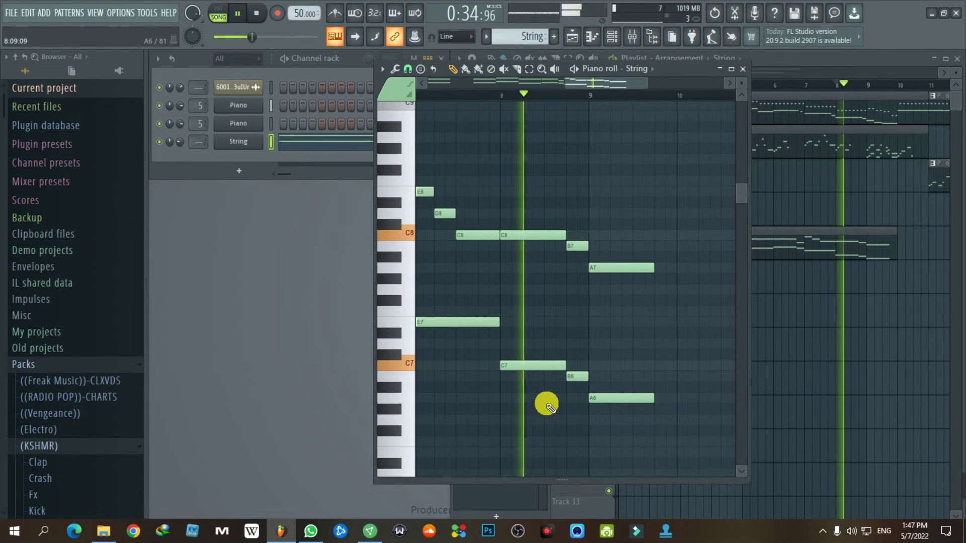
scroll(644, 427, up, 2)
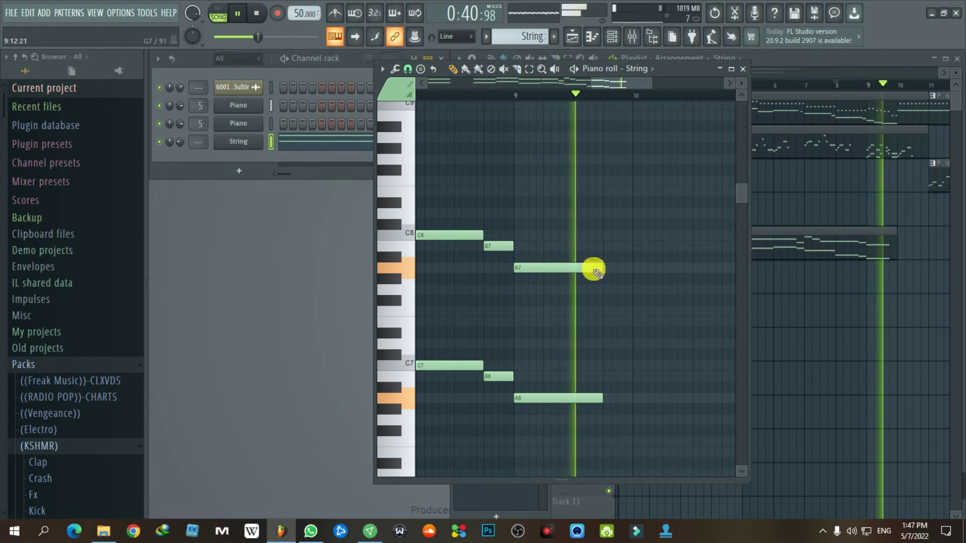
drag(584, 220, 588, 433)
key(space)
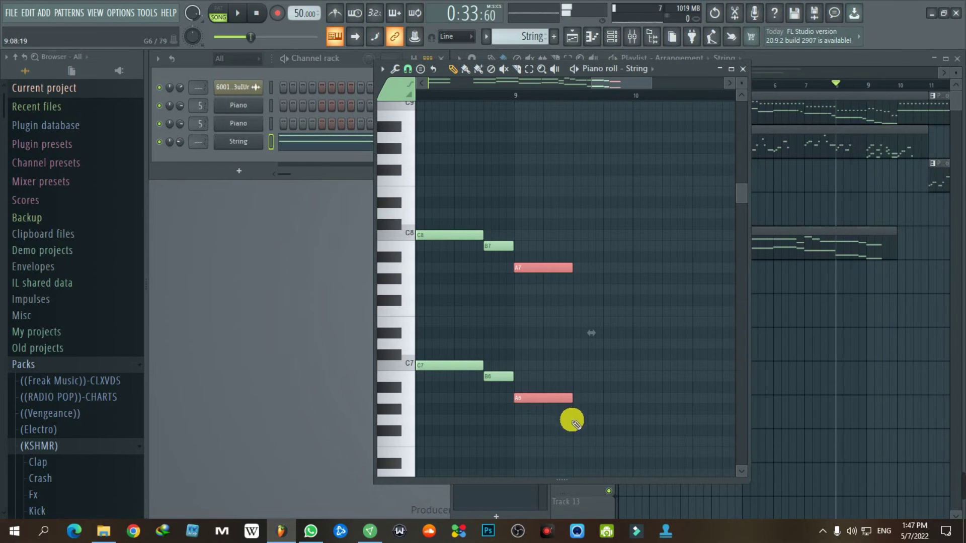
Fill the second half of bar 9 with F#6 and D7, and add rising one-beat G6, A6, B6 and D7 notes in bar 10
click(576, 431)
drag(575, 334, 575, 348)
drag(634, 399, 629, 424)
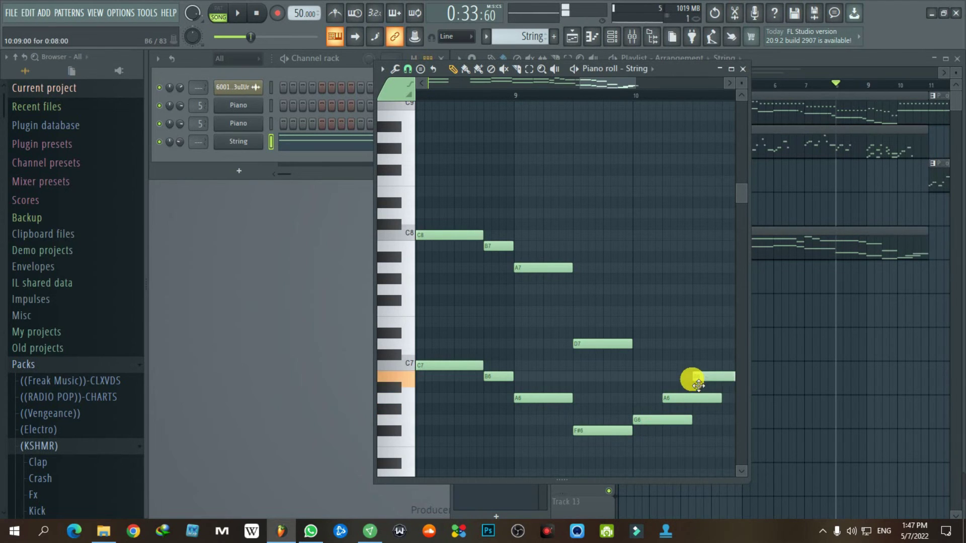
scroll(716, 390, down, 3)
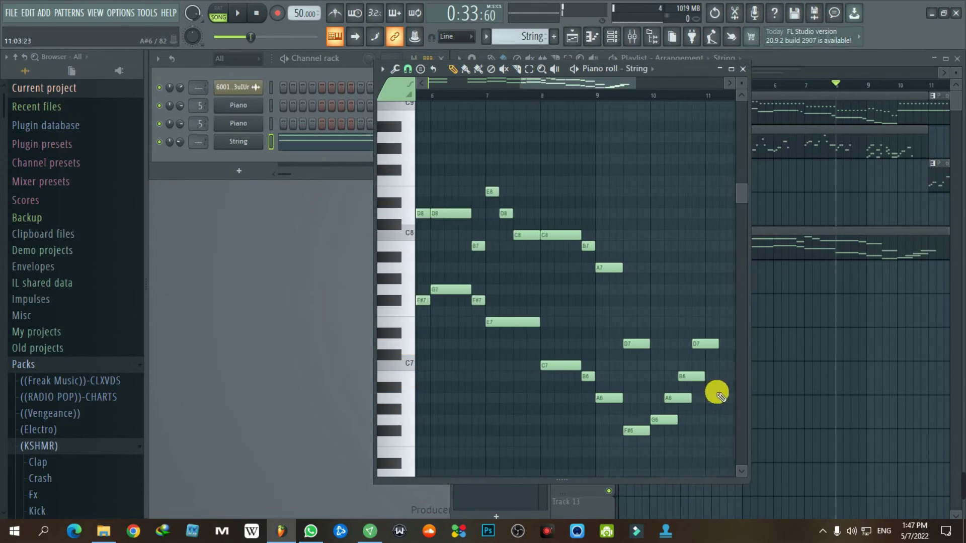
drag(710, 330, 662, 441)
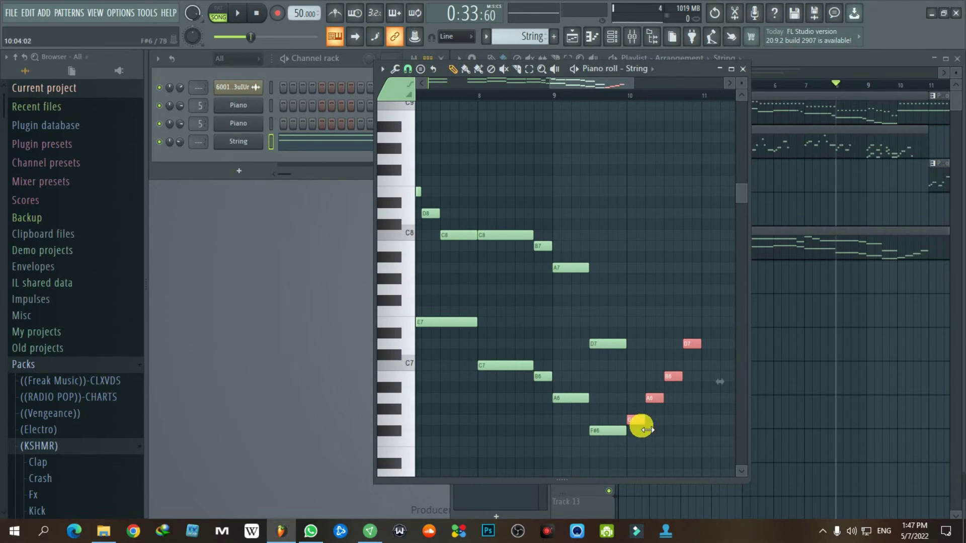
Duplicate the four rising notes of bar 10 one octave higher, from G7 to D8
key(ctrl+c)
key(ctrl+v)
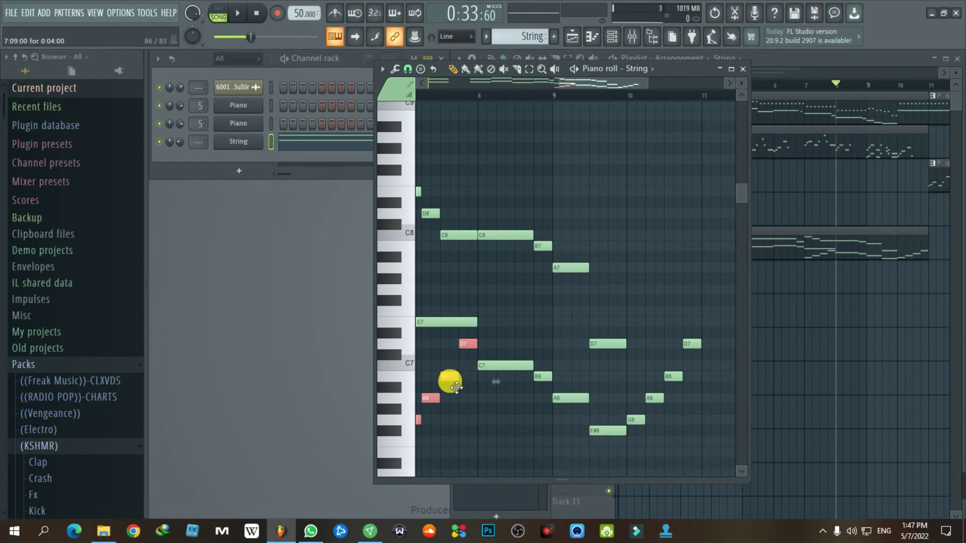
drag(456, 387, 675, 379)
scroll(669, 402, up, 4)
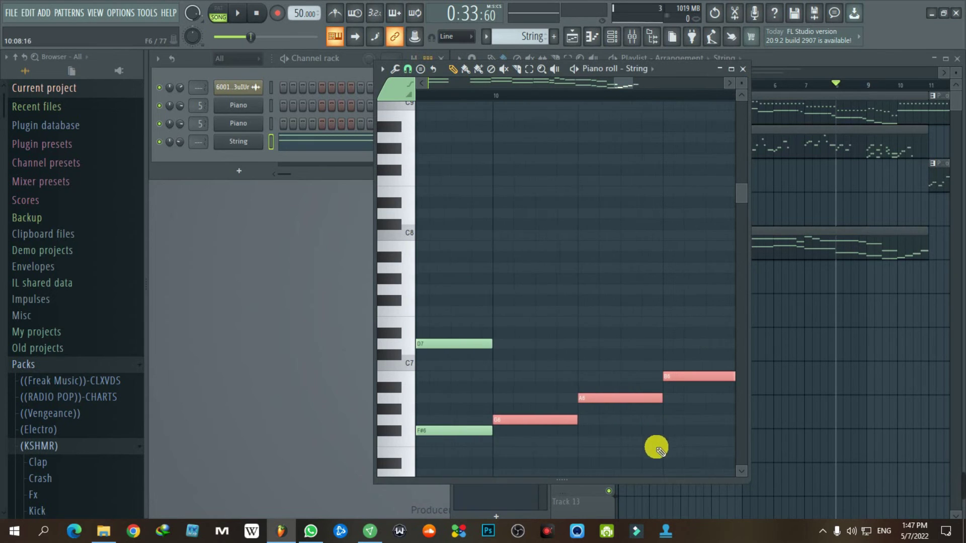
scroll(657, 449, up, 2)
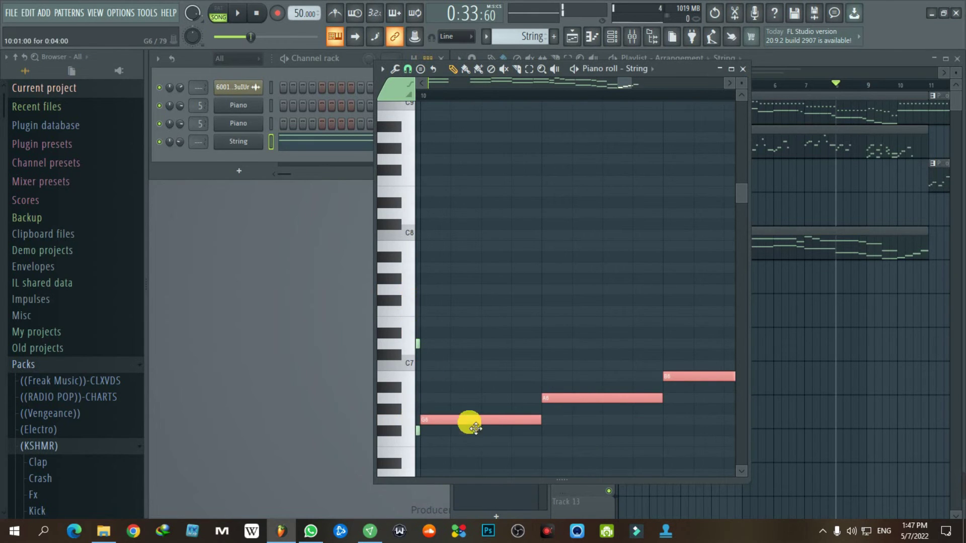
drag(475, 428, 468, 291)
Play the song from bar 8 to the end of the String part to check the new harmony
scroll(478, 356, down, 6)
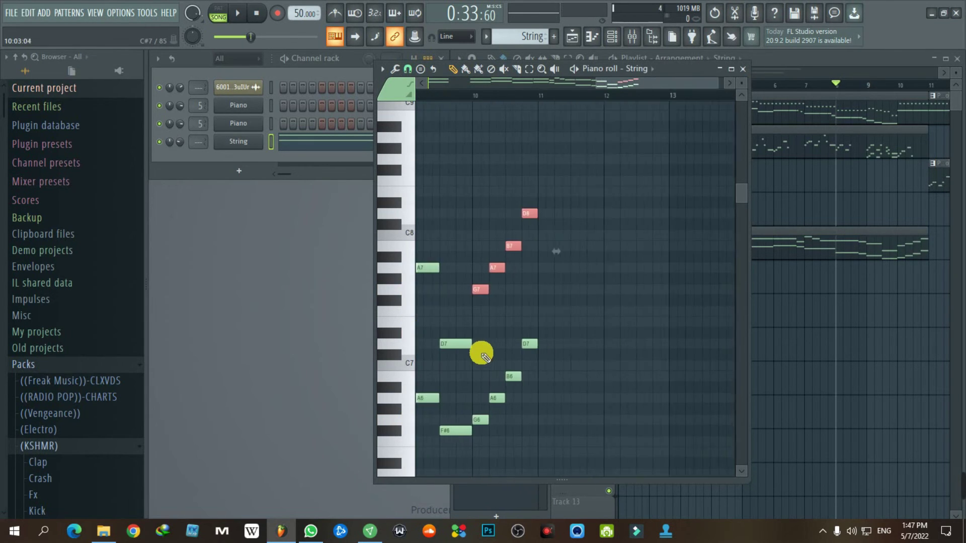
key(space)
scroll(642, 383, up, 3)
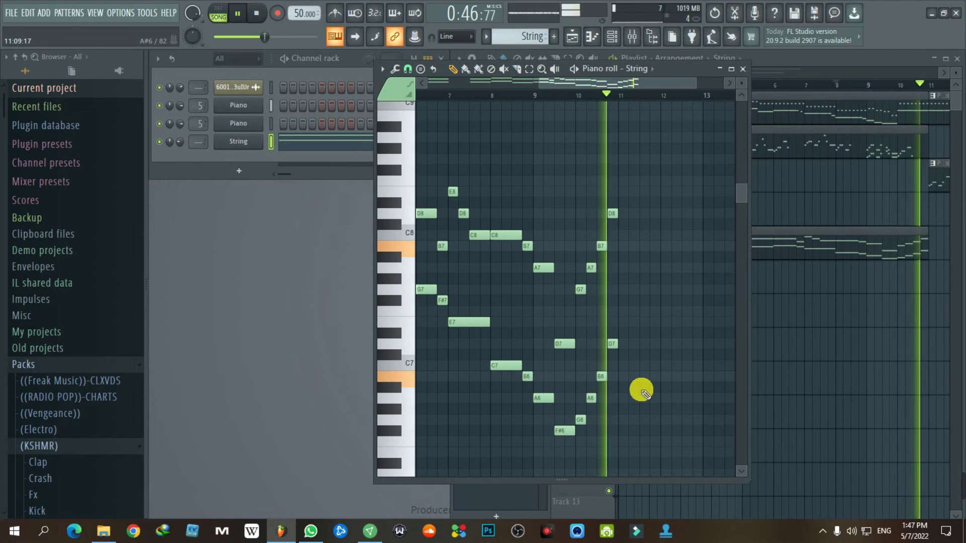
scroll(641, 390, down, 1)
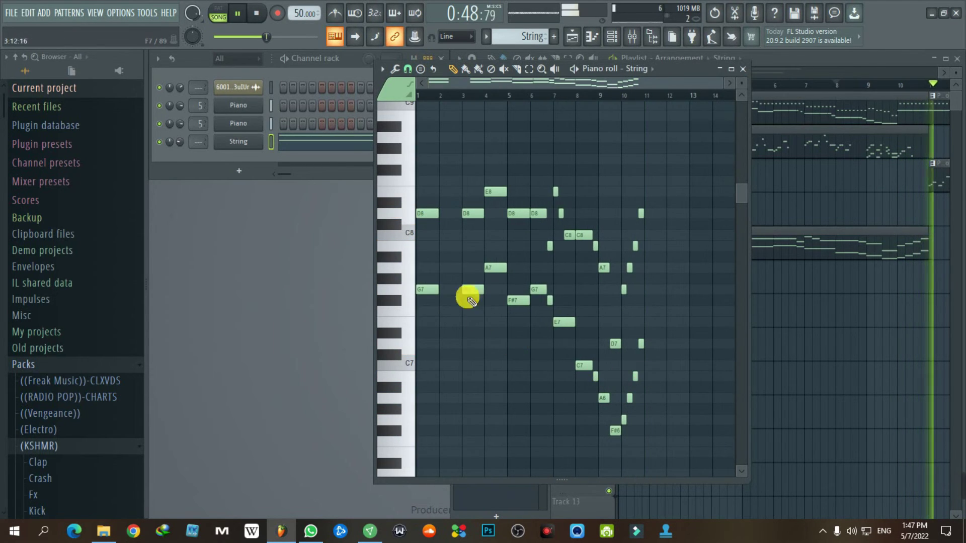
click(256, 13)
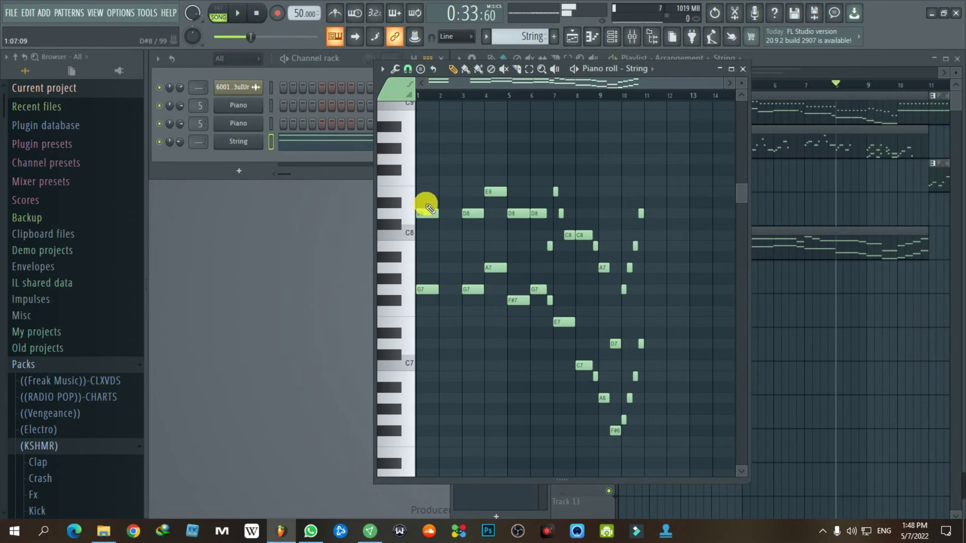
Lengthen the opening D8 and G7 notes to one and a half bars and close the piano roll
scroll(418, 216, up, 3)
drag(456, 161, 466, 300)
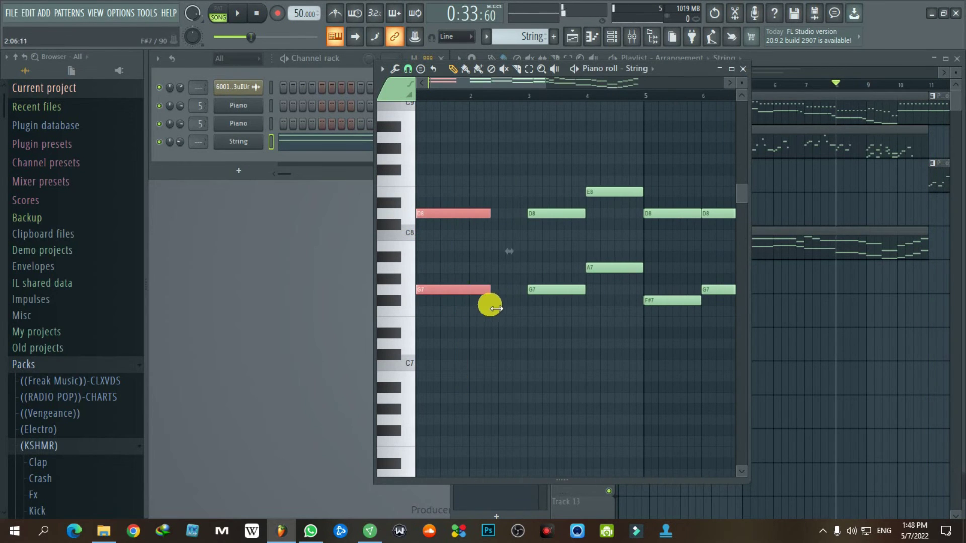
scroll(481, 334, down, 3)
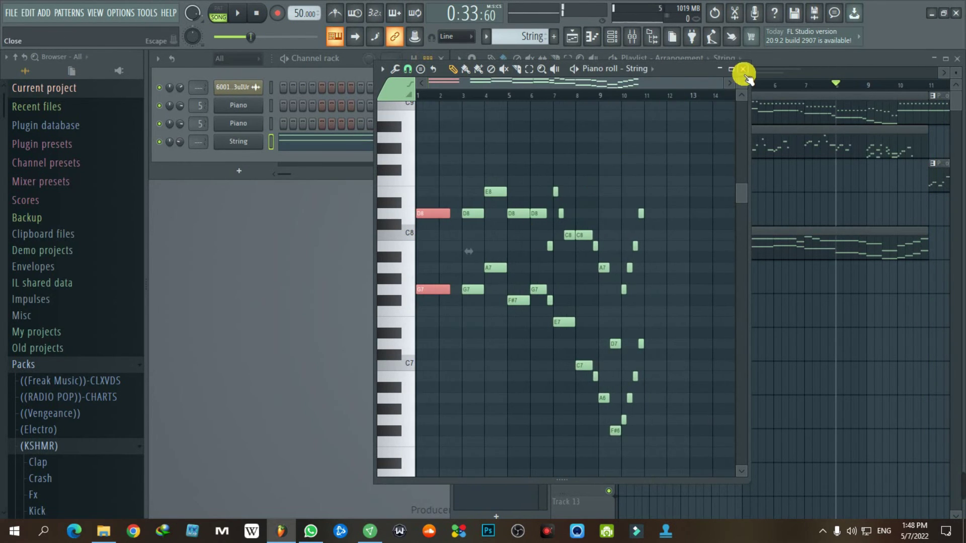
drag(696, 134, 459, 466)
click(744, 71)
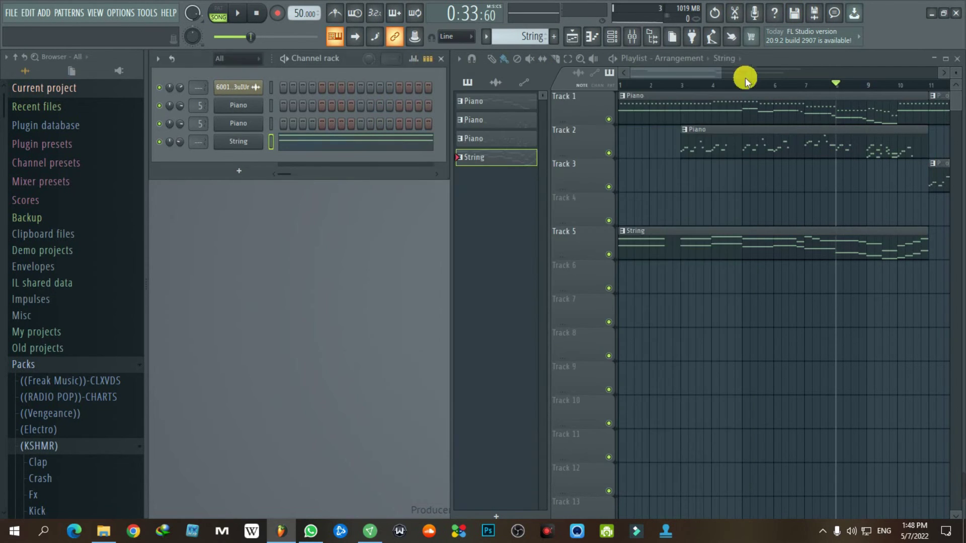
Create a new pattern named String for the section from bar 11
drag(689, 73, 757, 65)
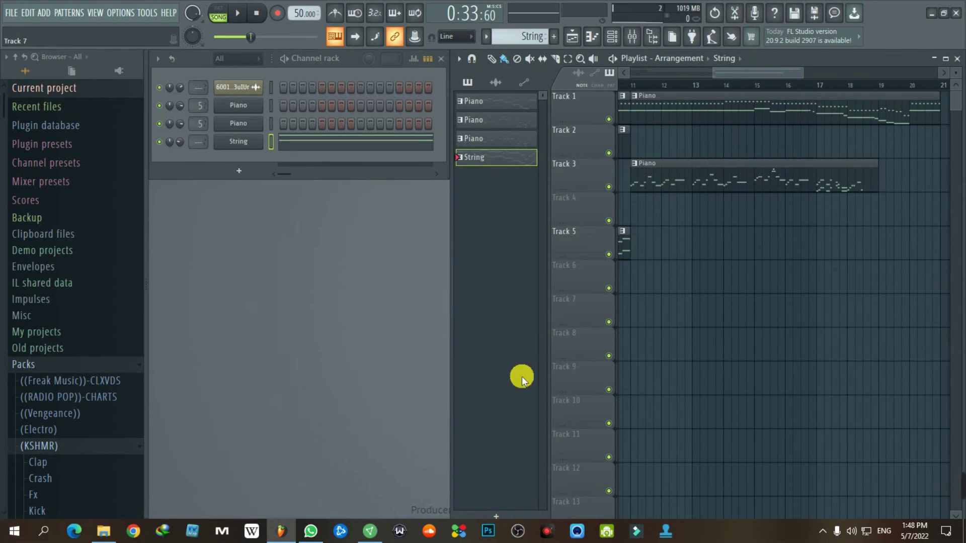
click(504, 517)
text(Str)
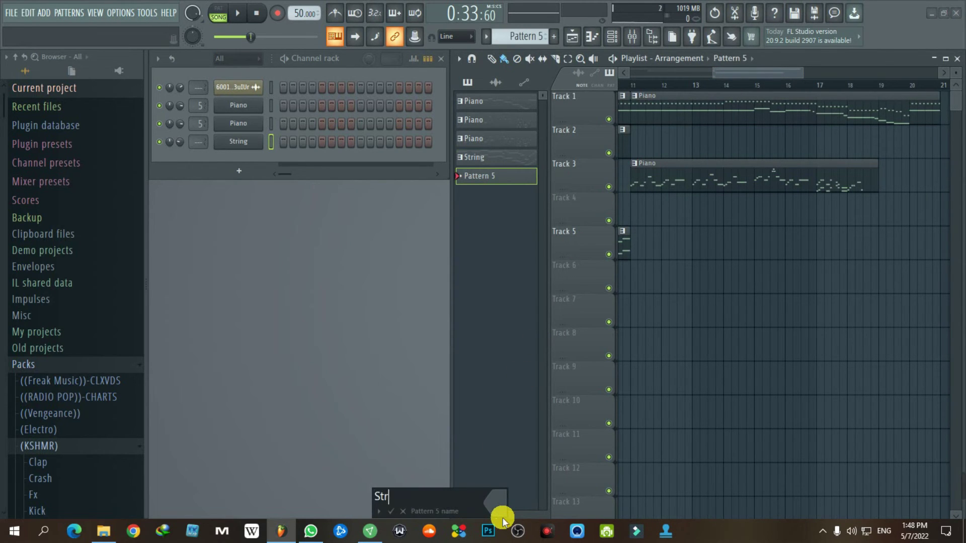
text(ing)
key(Return)
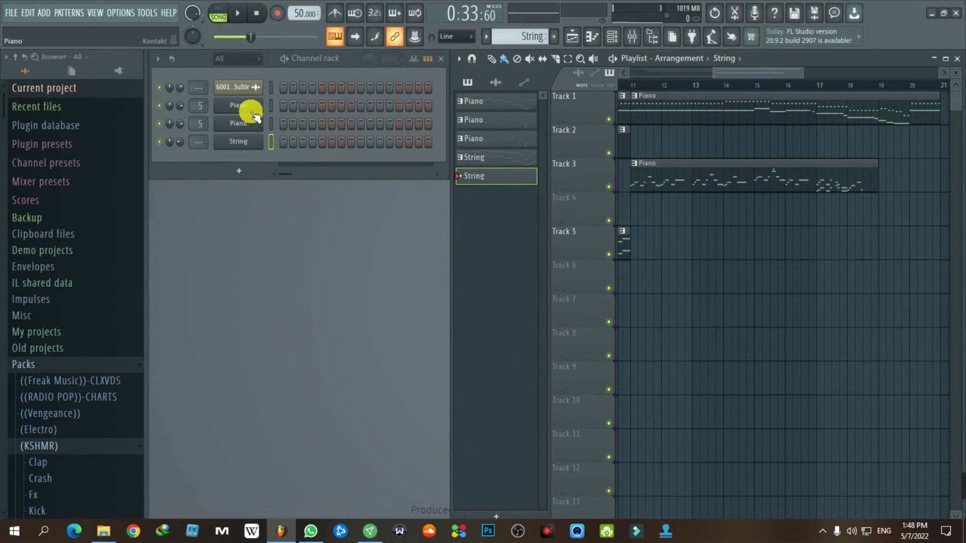
Fill the new String pattern with the eight-bar two-voice harmony from bar 1 and place its clip on Track 6 at bar 11
right_click(248, 141)
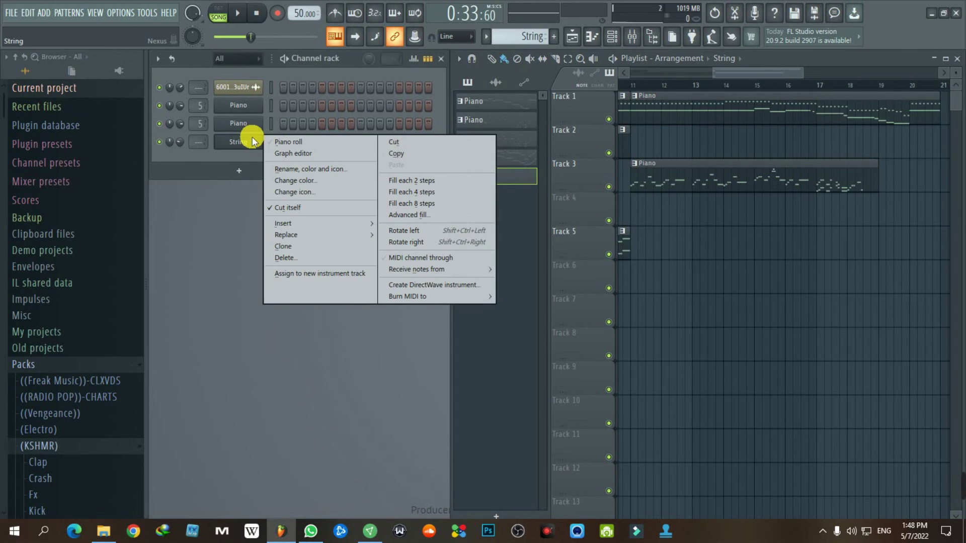
click(288, 143)
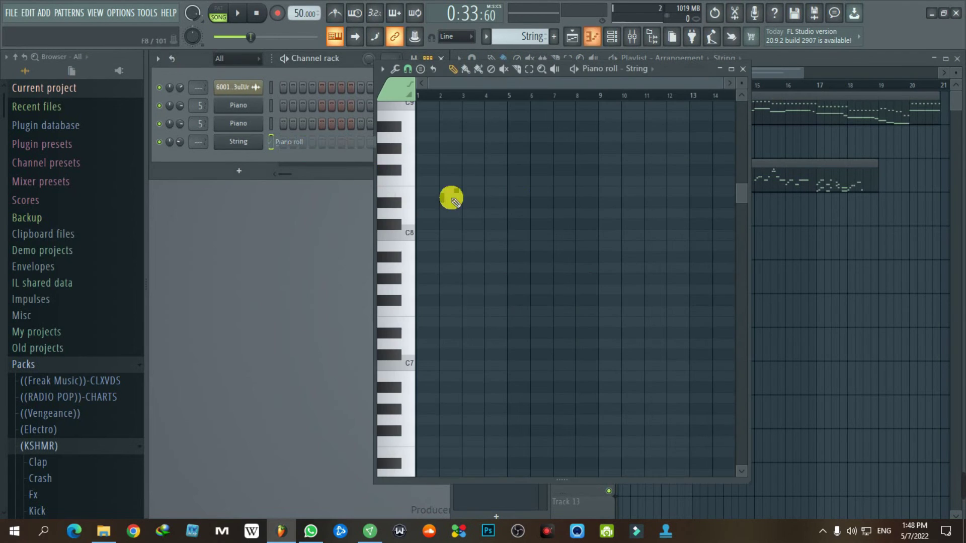
click(747, 71)
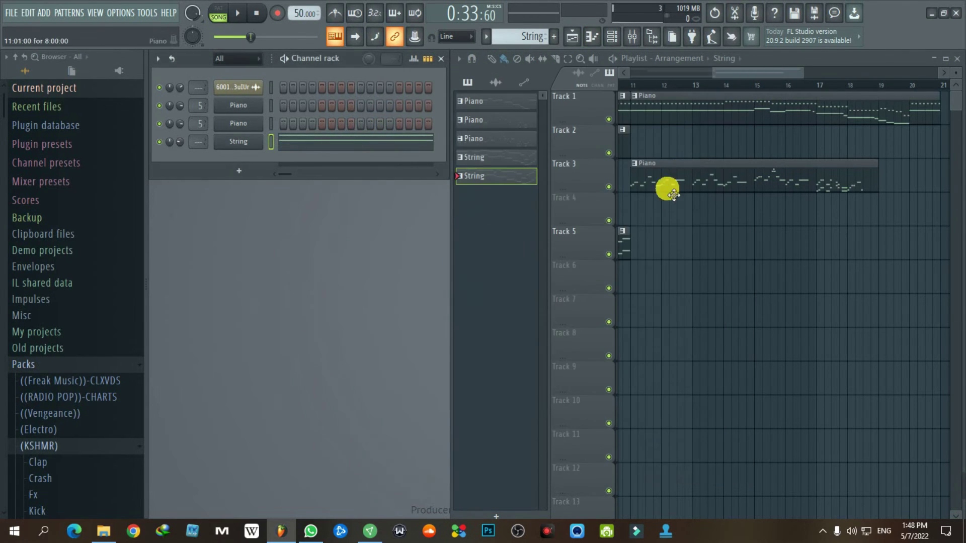
click(635, 286)
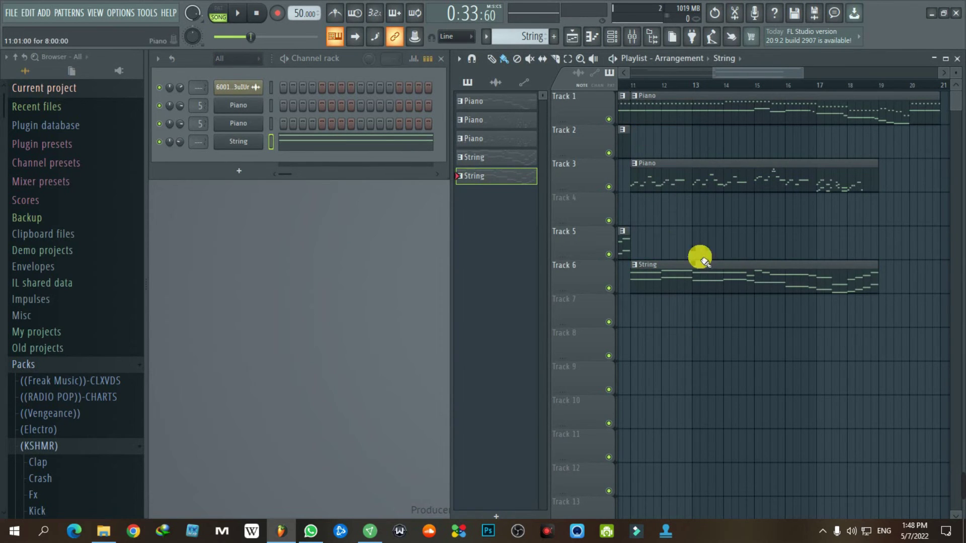
Copy all notes of the Piano pattern used on Track 1 and close the piano roll
scroll(703, 259, down, 2)
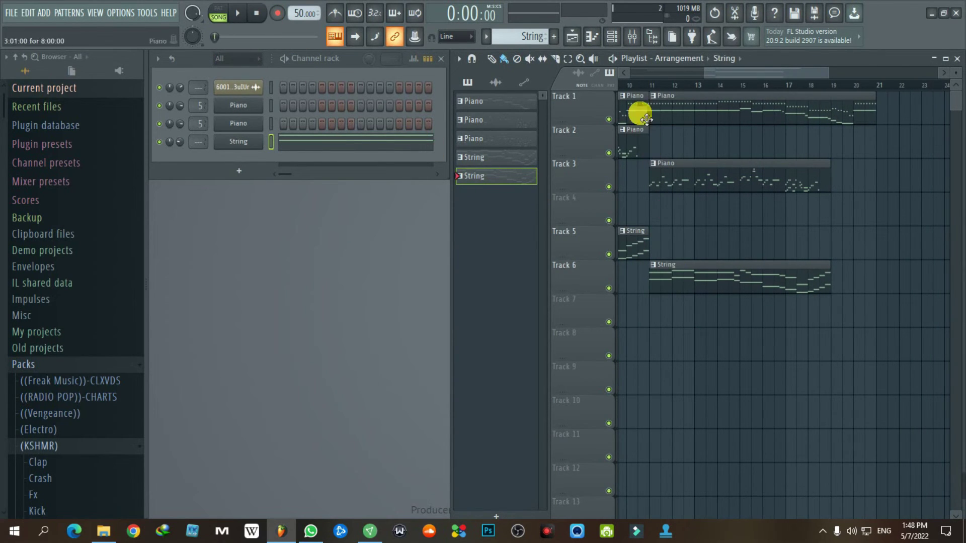
double_click(646, 118)
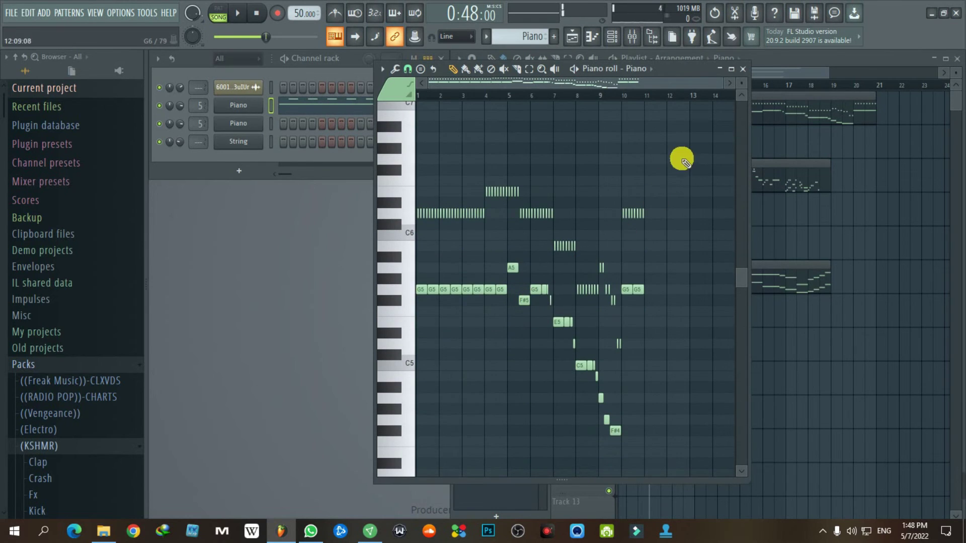
drag(685, 161, 416, 457)
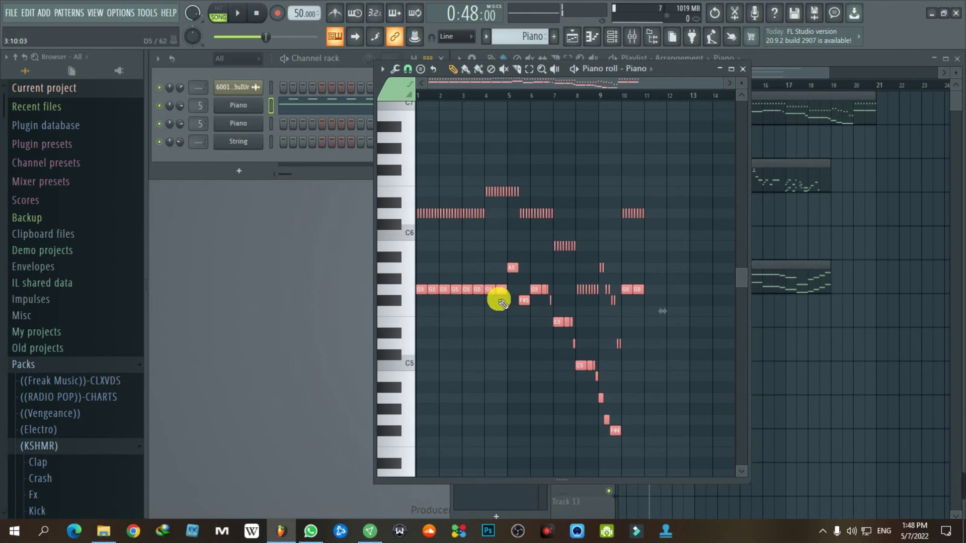
click(382, 71)
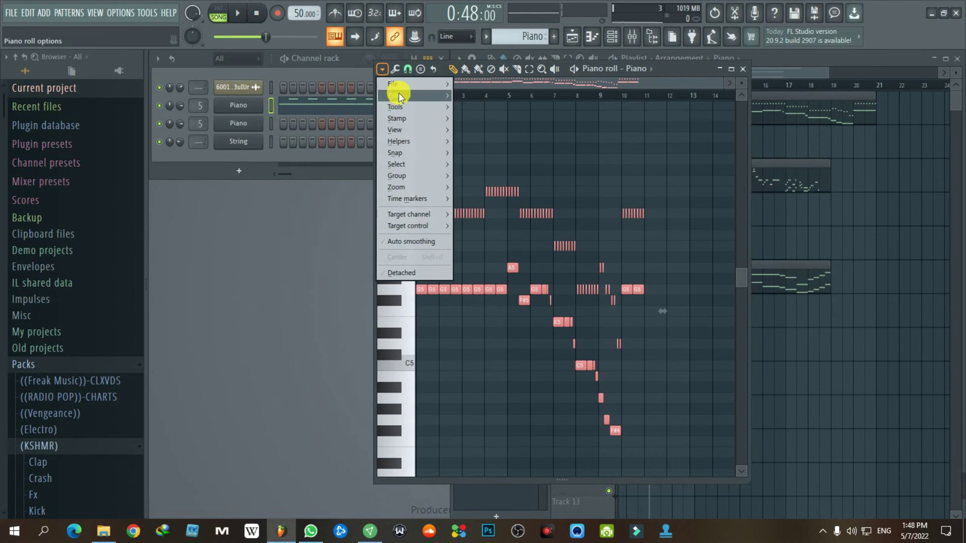
mouse_move(398, 94)
click(477, 104)
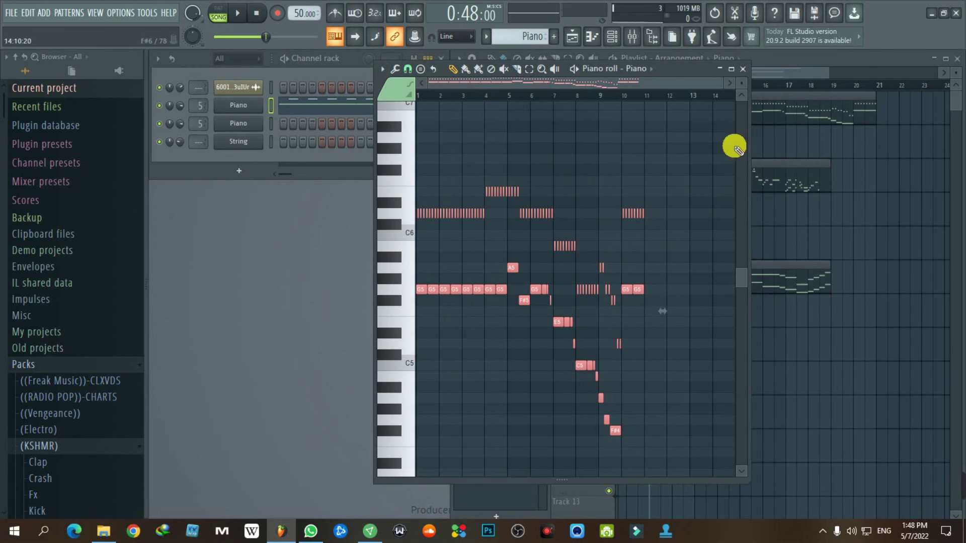
click(742, 71)
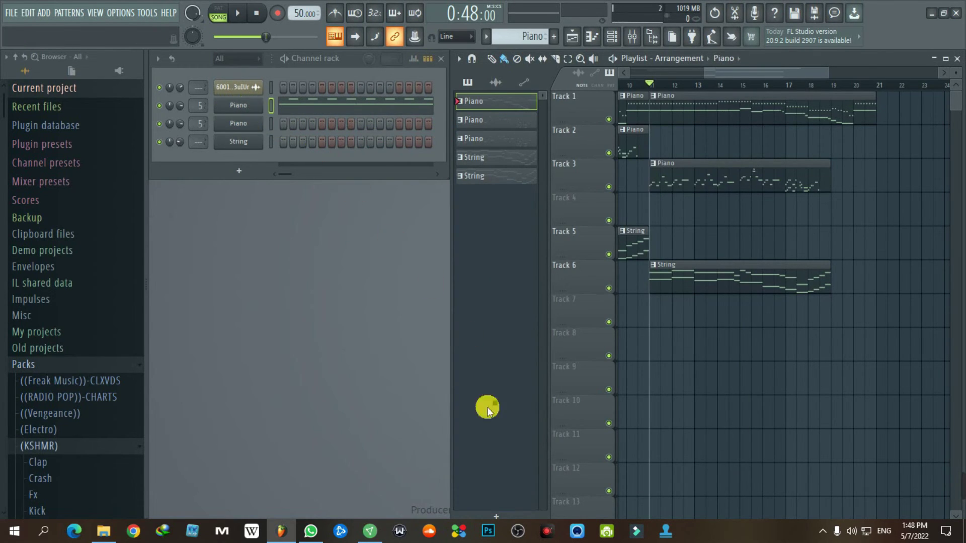
Create a new pattern named Piano and paste the copied notes into its first Piano channel
key(F4)
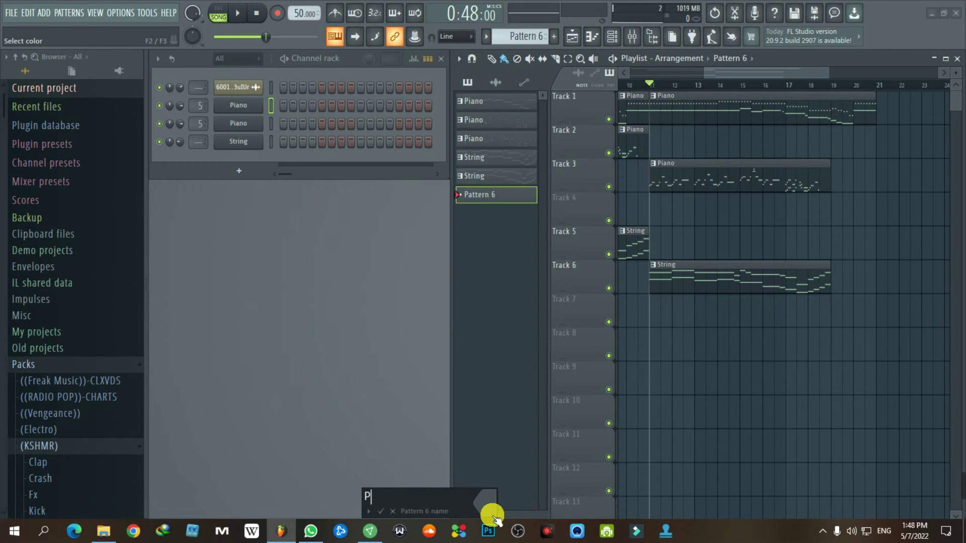
text(Piano)
key(Return)
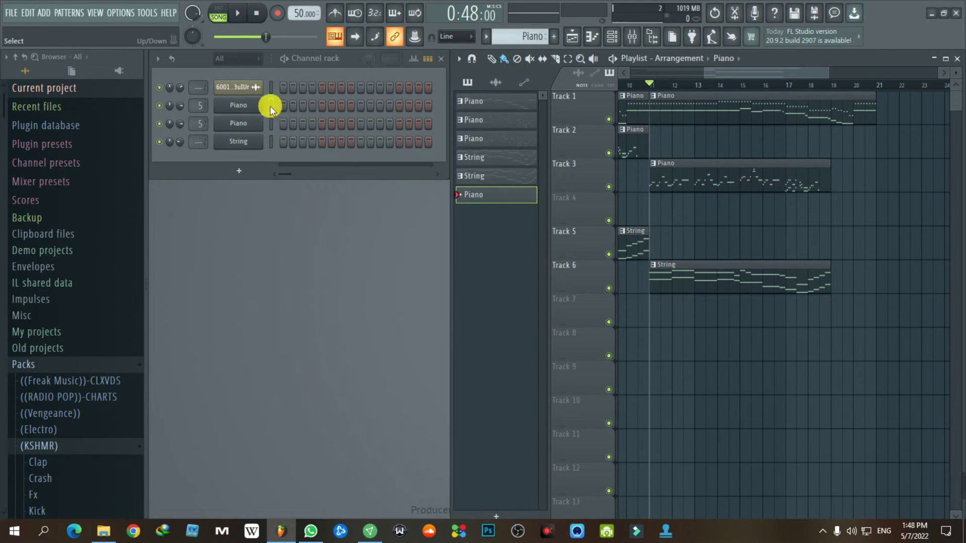
right_click(269, 105)
click(283, 107)
ctrl+scroll(418, 310, up, 3)
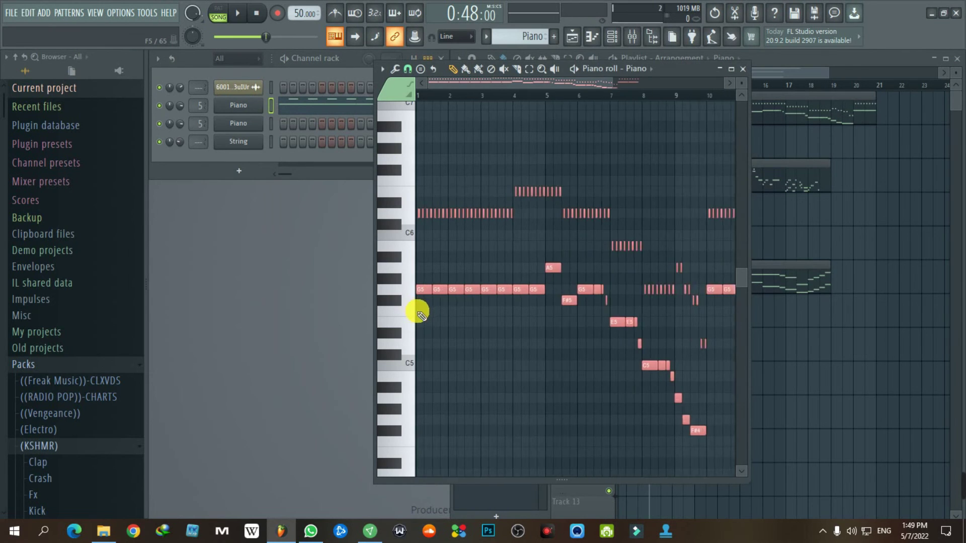
Delete the first bar of notes in the new Piano pattern and move all remaining notes back to start at bar 1
drag(461, 178, 395, 352)
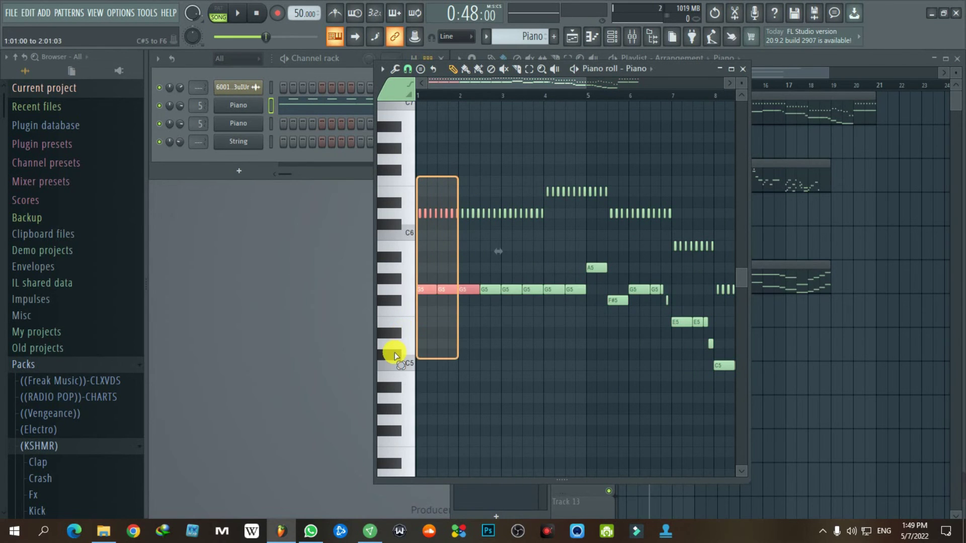
ctrl+scroll(421, 331, up, 5)
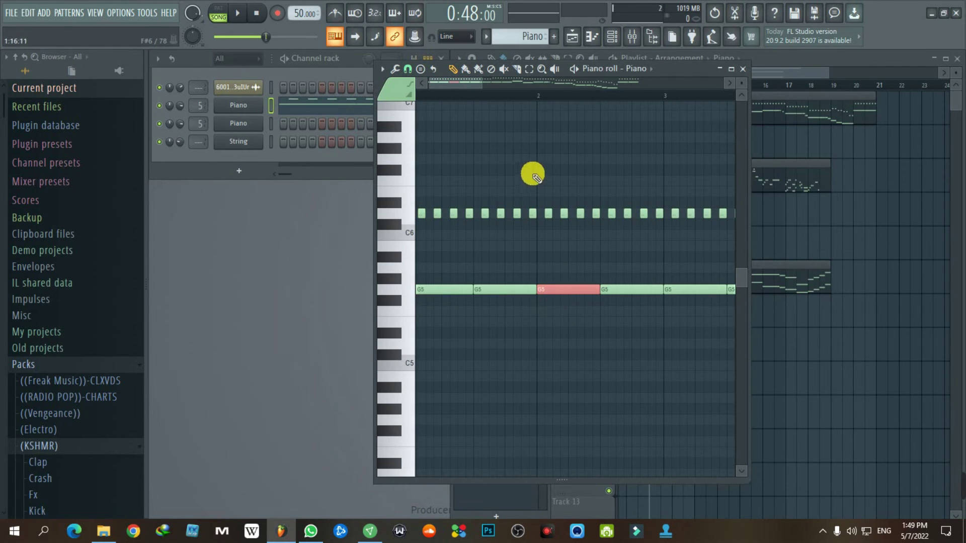
drag(531, 166, 425, 322)
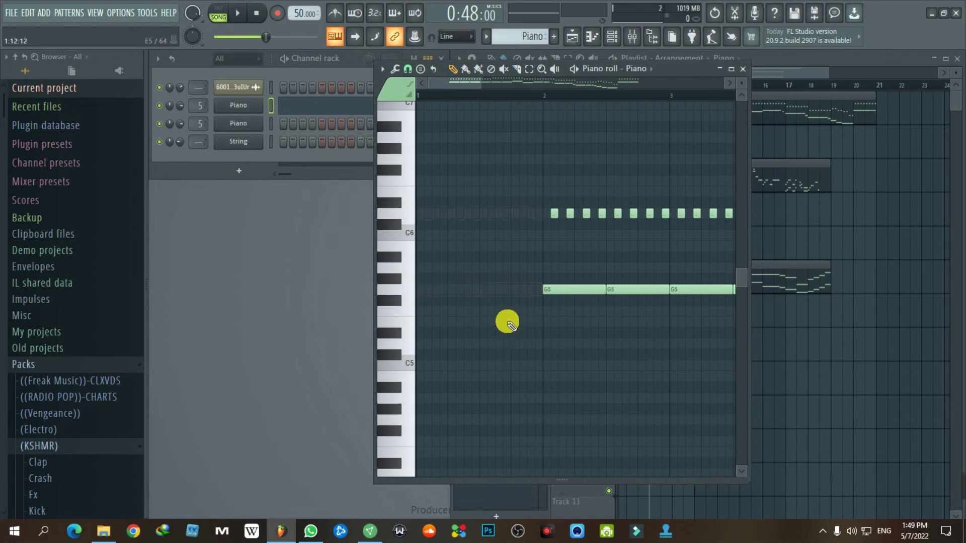
scroll(509, 323, down, 5)
drag(440, 134, 810, 443)
drag(582, 84, 384, 90)
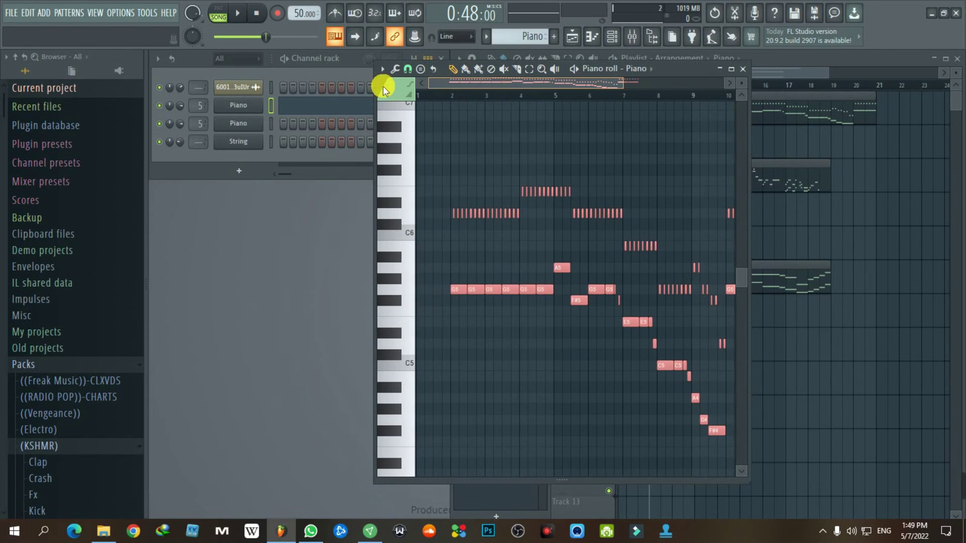
scroll(424, 304, up, 5)
drag(517, 287, 395, 295)
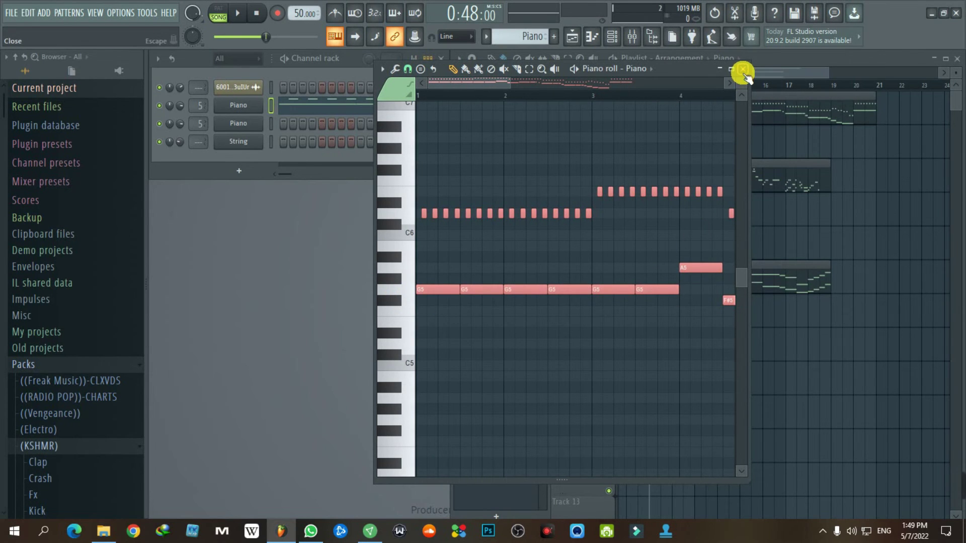
scroll(561, 251, down, 10)
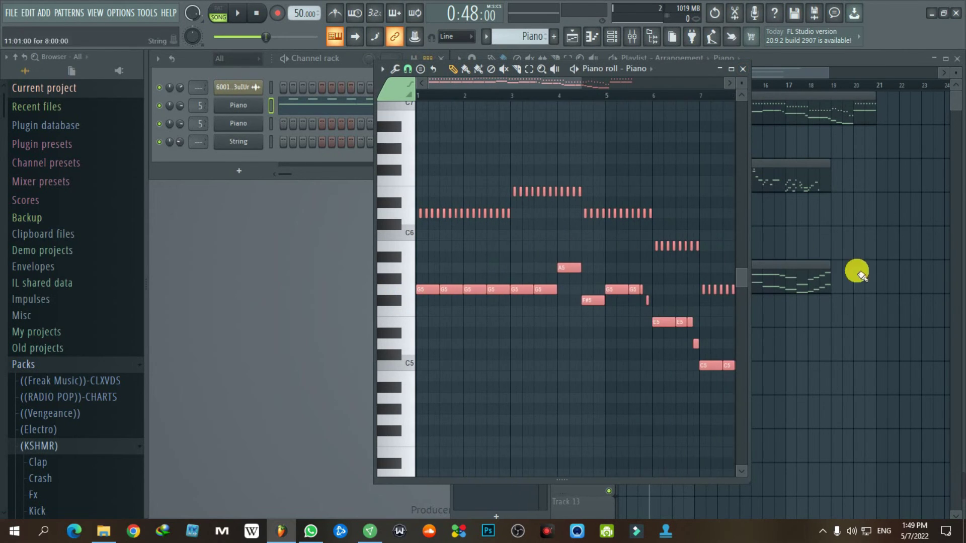
Replace the Piano clip at bar 11 with the new Piano pattern and arrange the two Piano clips on Tracks 3 and 4
click(856, 272)
key(space)
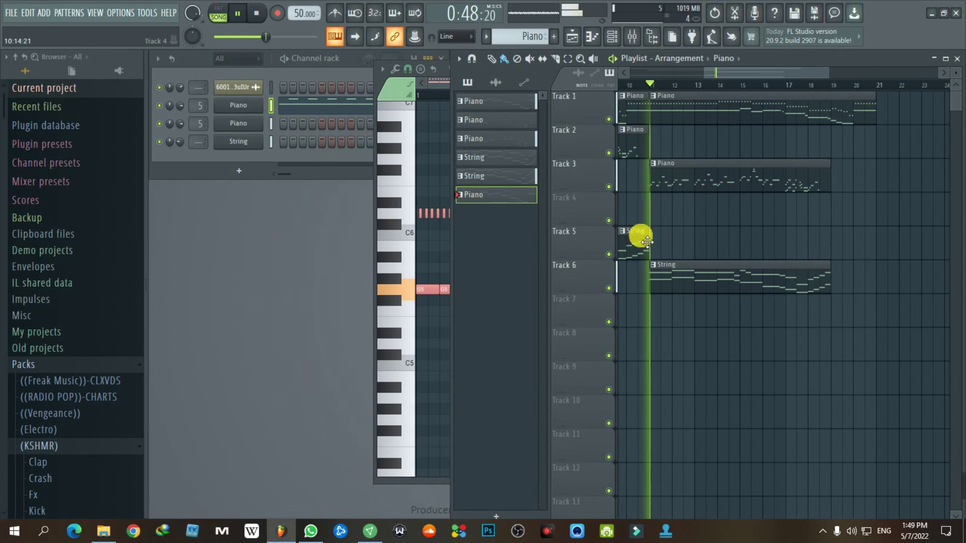
key(space)
right_click(688, 113)
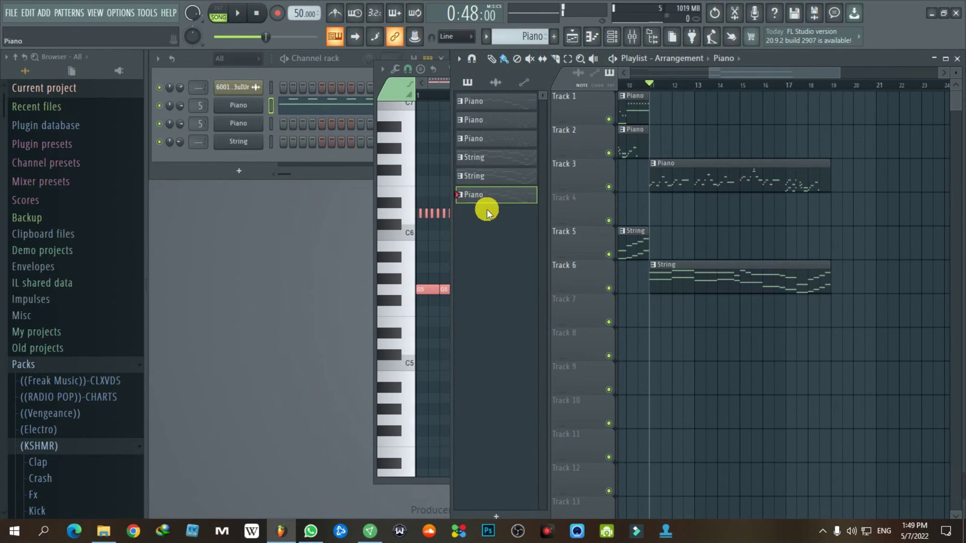
click(663, 117)
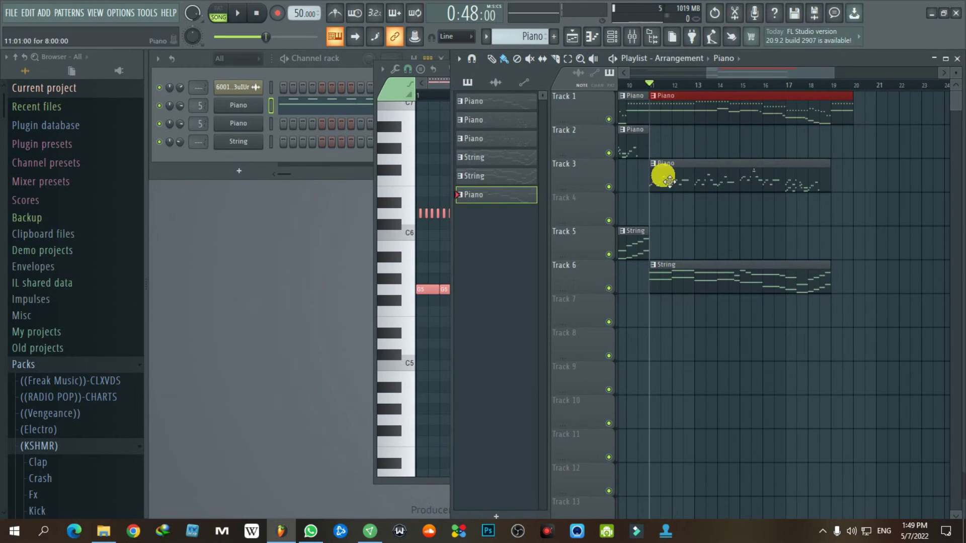
drag(686, 182, 679, 210)
drag(679, 118, 681, 179)
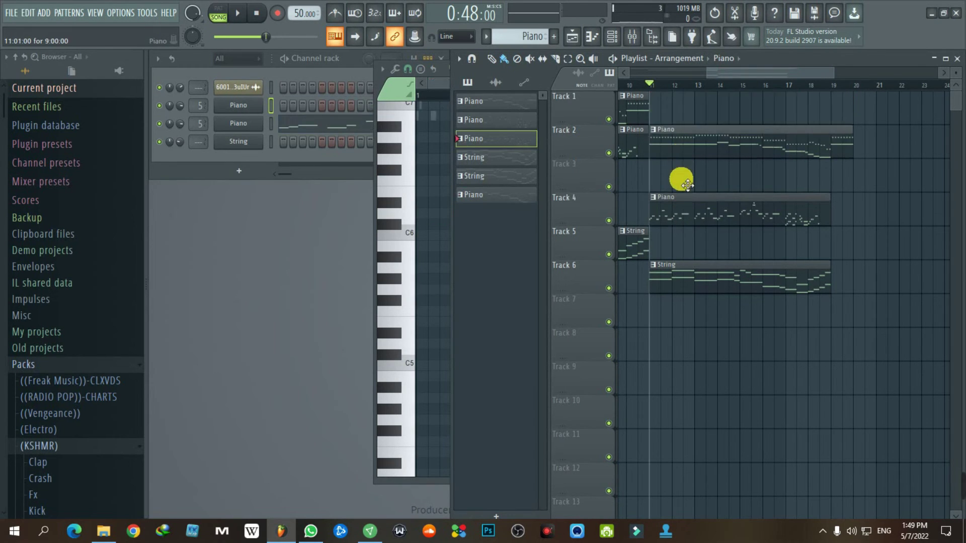
Remove one more bar from the start of the new Piano pattern, shift the rest to bar 1, and close the piano roll
key(space)
click(433, 289)
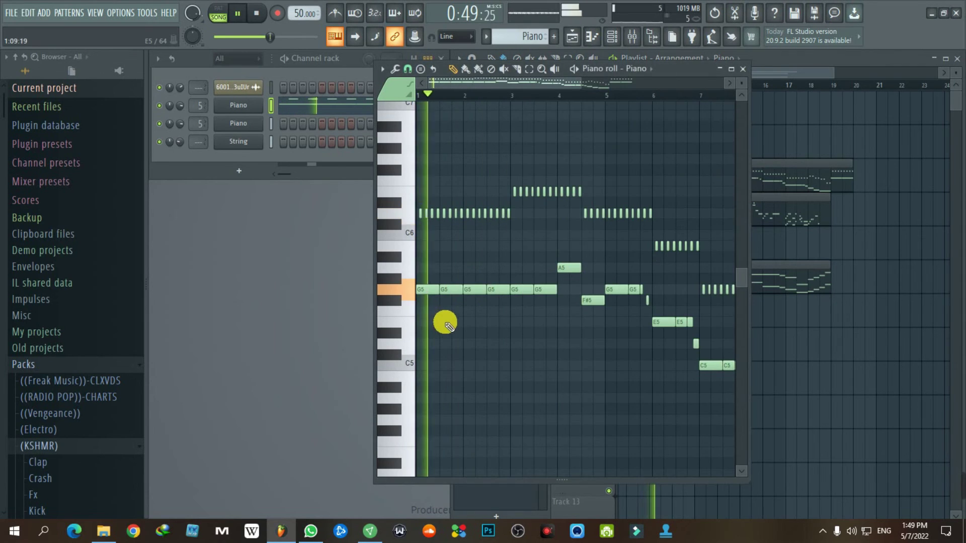
key(space)
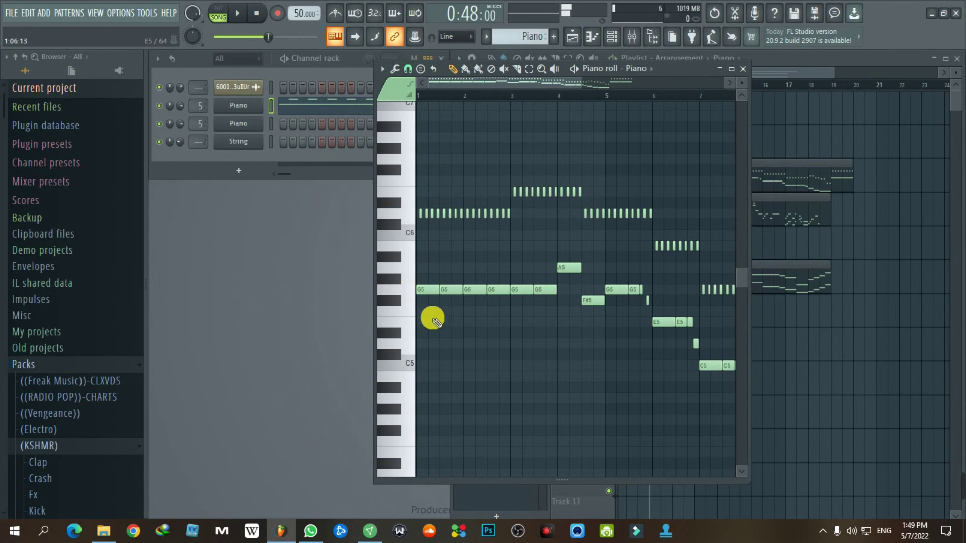
ctrl+scroll(484, 256, up, 3)
drag(428, 314, 384, 330)
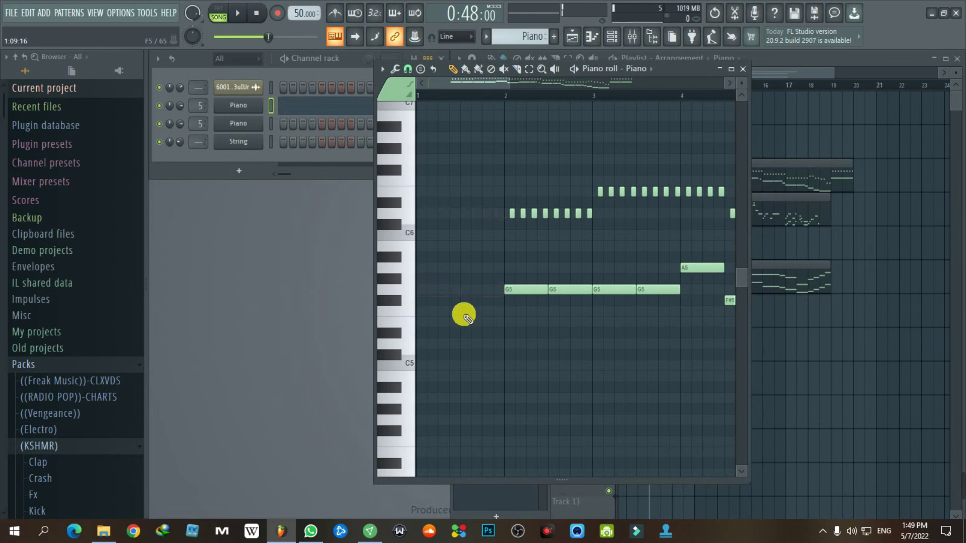
ctrl+scroll(464, 316, down, 4)
drag(437, 133, 723, 442)
ctrl+scroll(500, 295, up, 4)
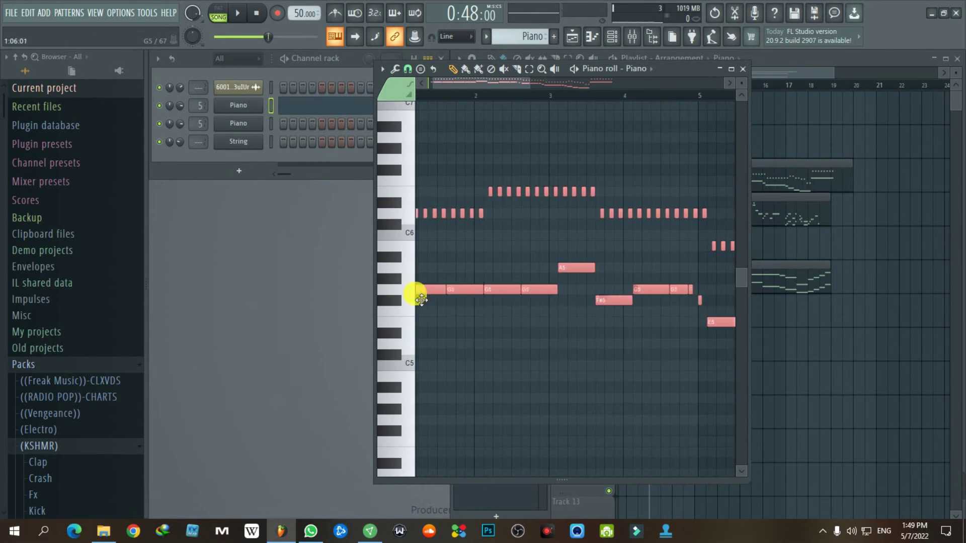
click(743, 70)
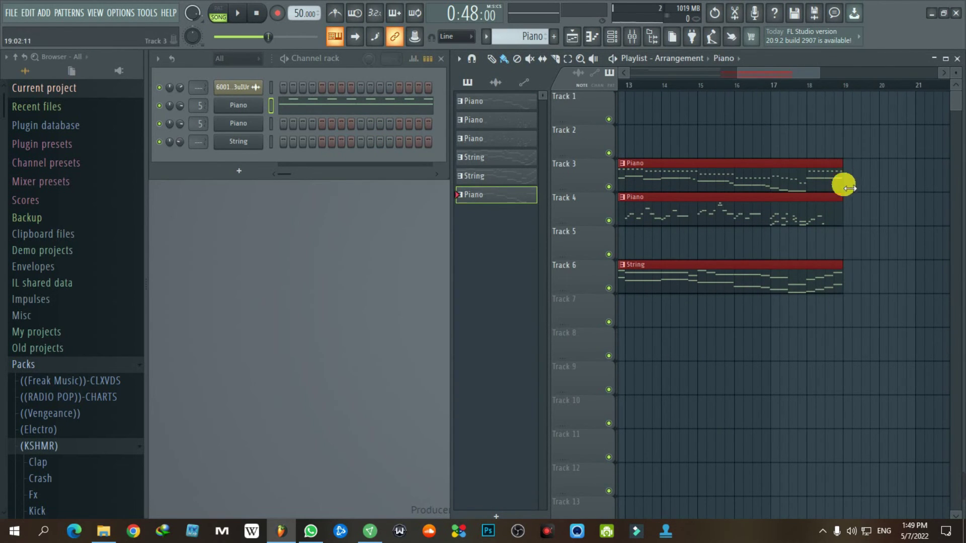
Play the section from bar 11 briefly, and play the whole arrangement from bar 1 with the playlist enlarged
ctrl+scroll(847, 244, down, 2)
click(634, 296)
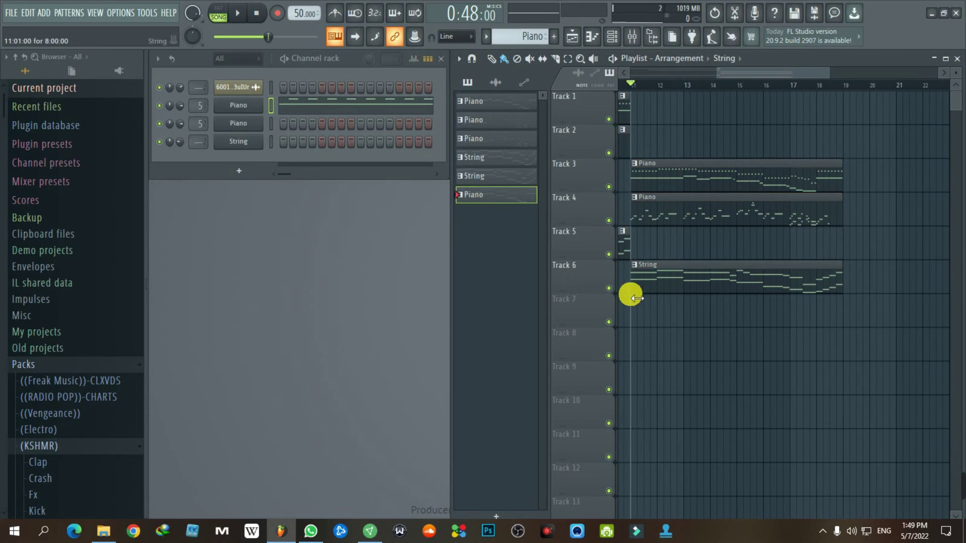
key(space)
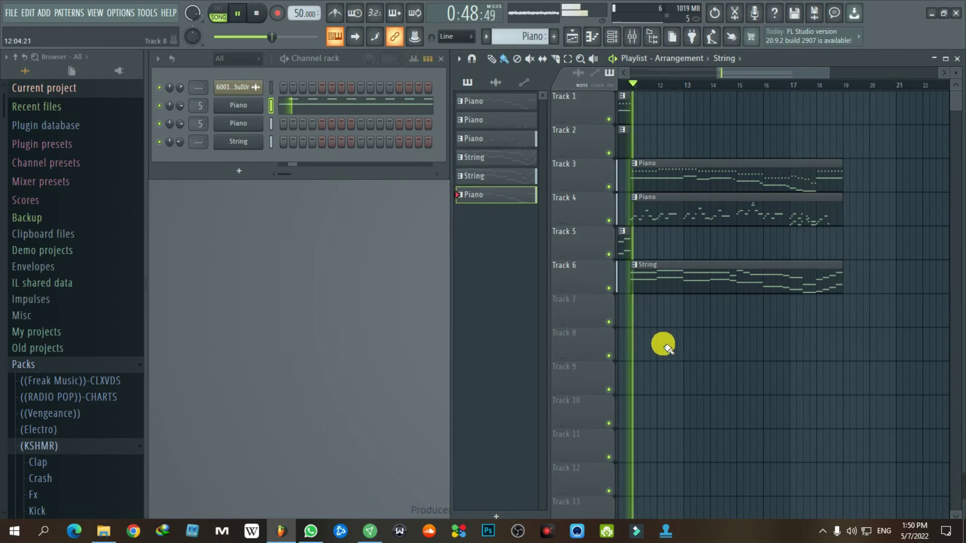
click(256, 12)
drag(757, 76, 540, 178)
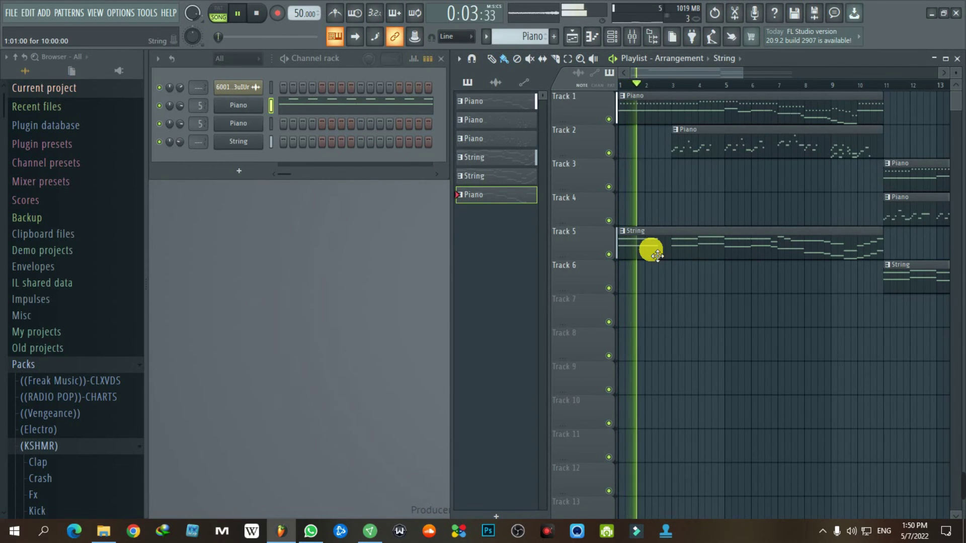
key(Return)
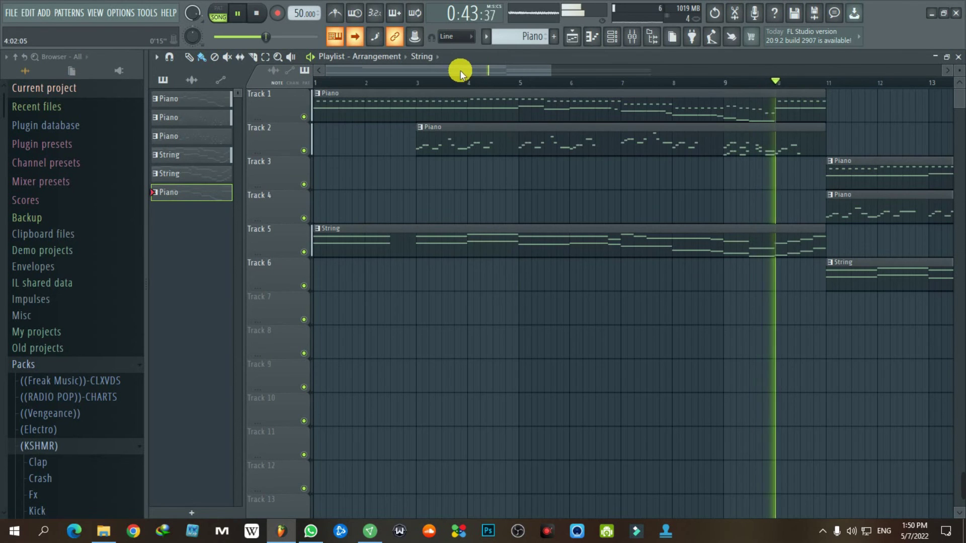
Listen to the rest of the arrangement through bar 18 with auto-scrolling turned off, and stop playback
drag(459, 71, 583, 63)
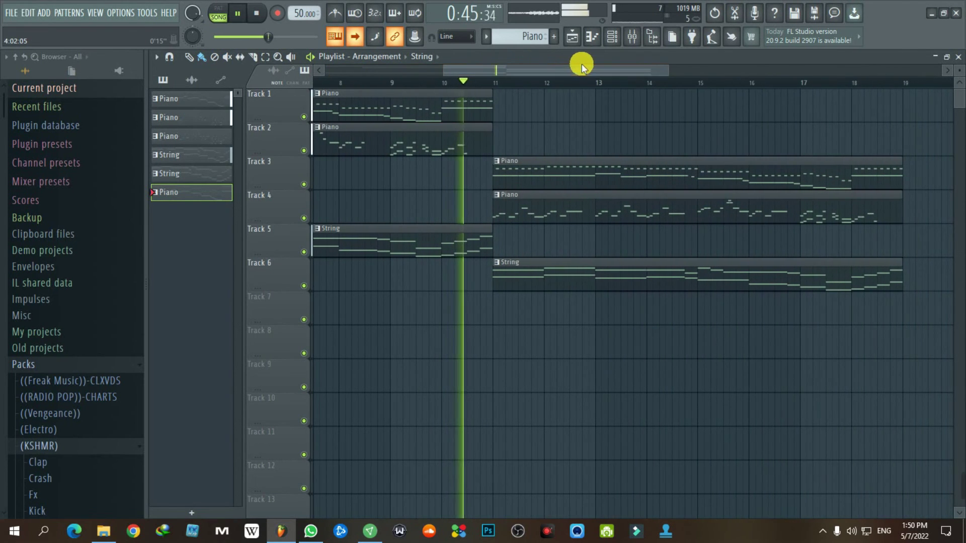
click(358, 35)
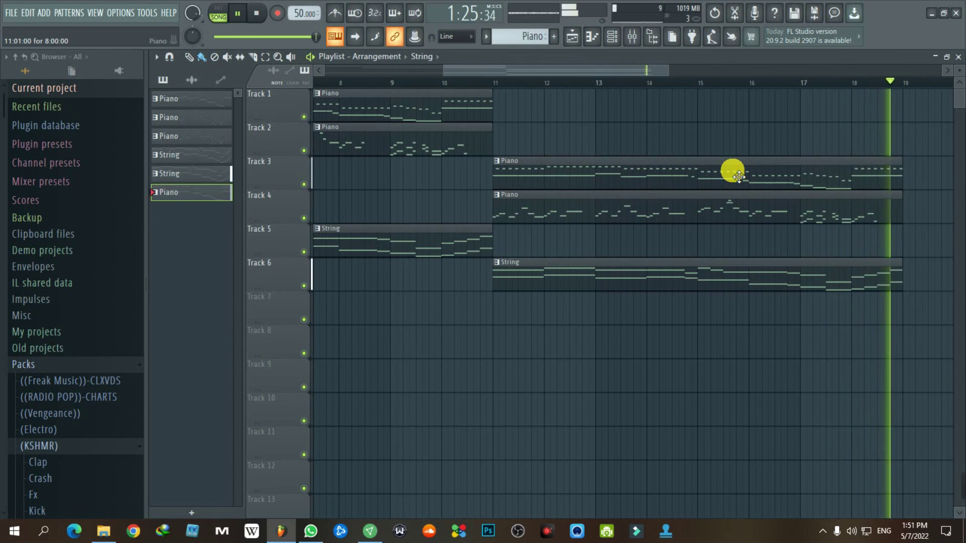
key(space)
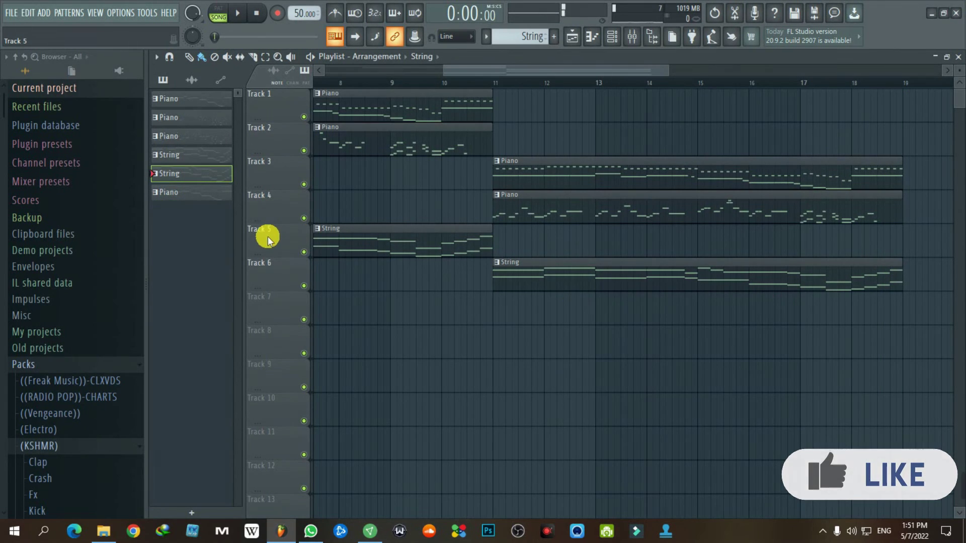
Add an Omnisphere channel and load the Lunar choir patch from the Pads + Strings category
key(F6)
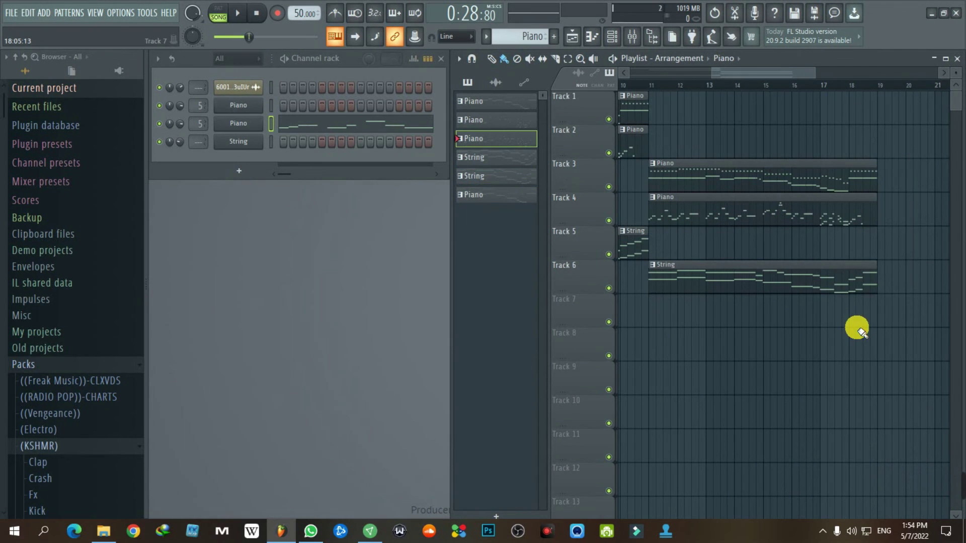
click(45, 13)
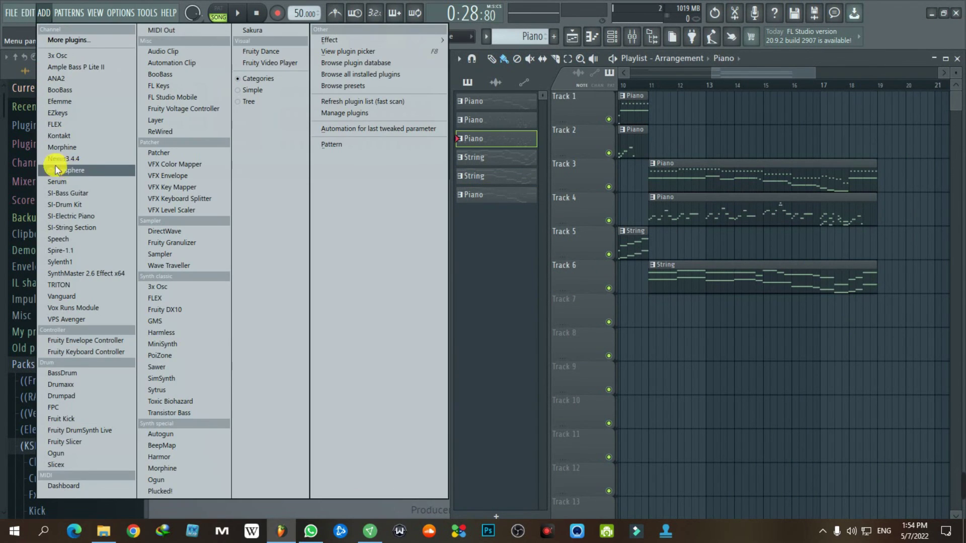
click(81, 170)
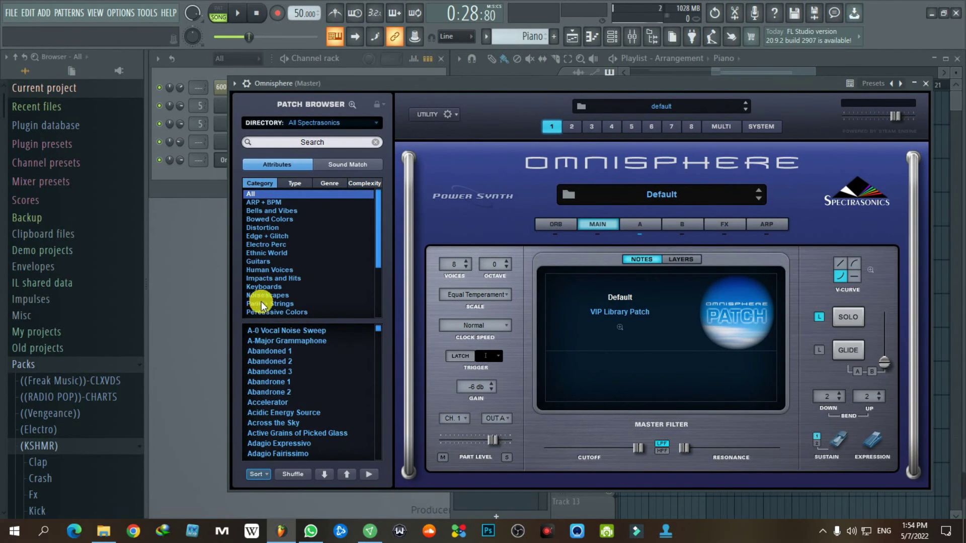
click(261, 303)
drag(378, 333, 343, 379)
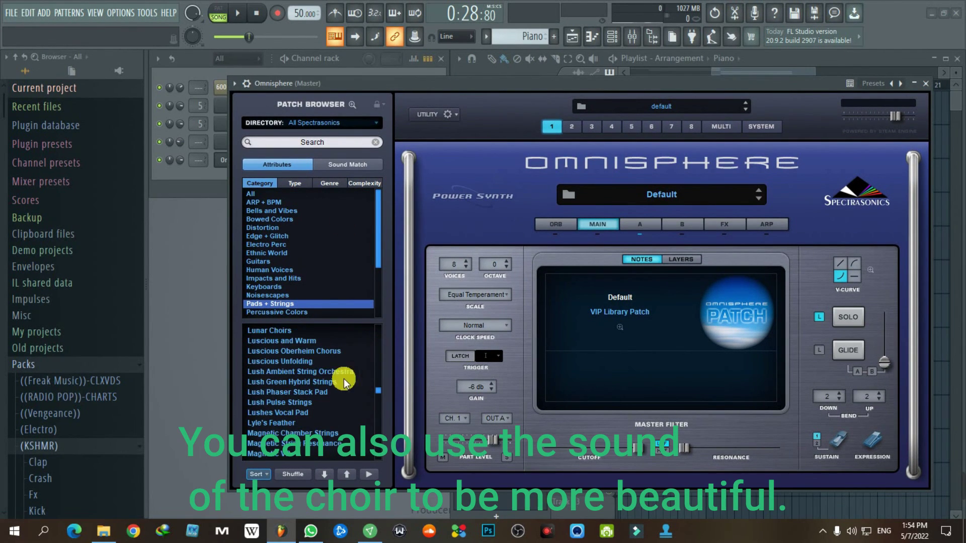
click(286, 331)
click(925, 84)
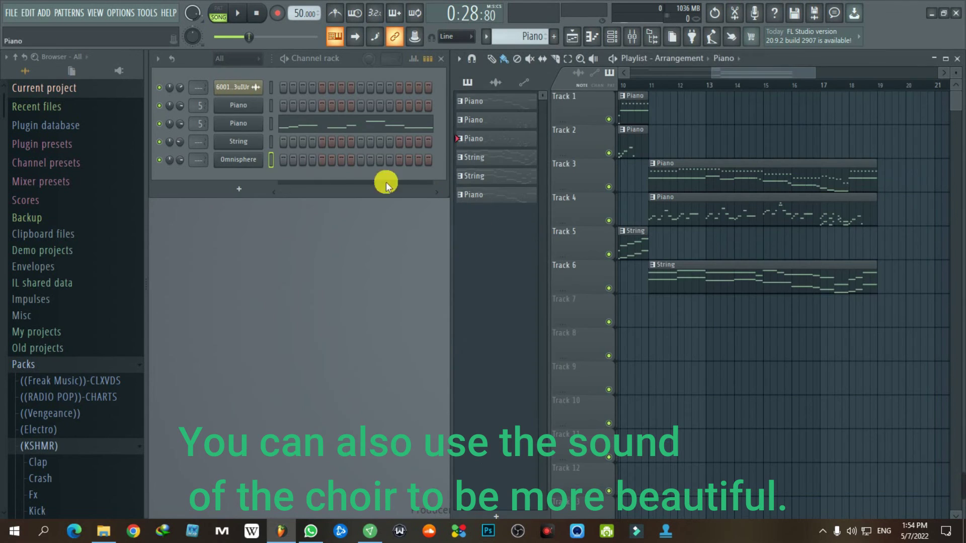
Copy all notes of the String clip that starts at bar 11 and create a new pattern named Choir
click(700, 286)
click(298, 146)
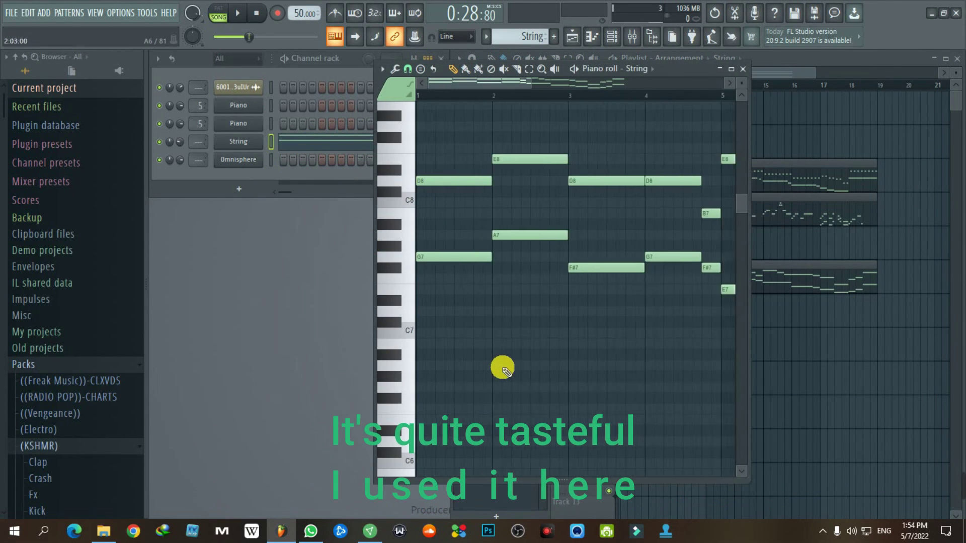
scroll(506, 370, down, 3)
drag(699, 112, 382, 416)
click(389, 75)
mouse_move(405, 95)
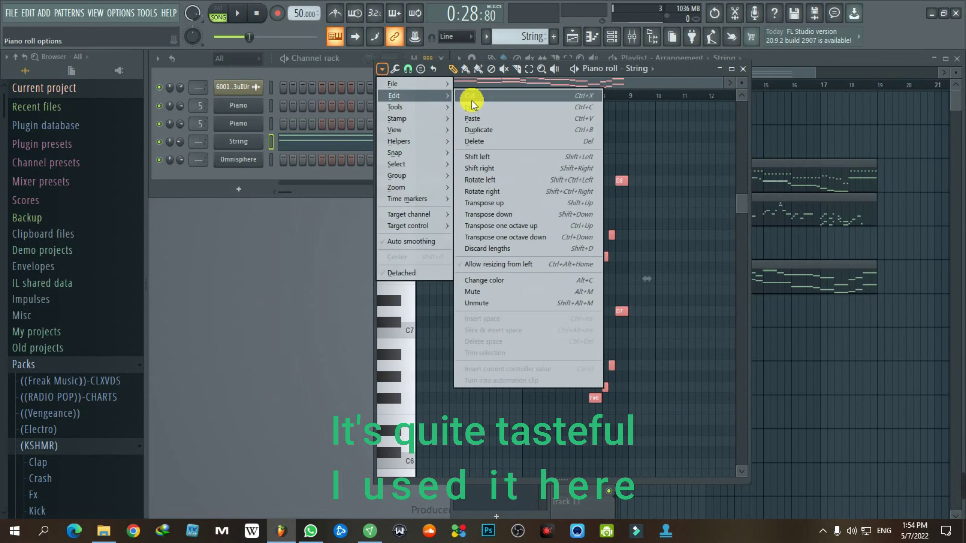
click(487, 107)
click(743, 69)
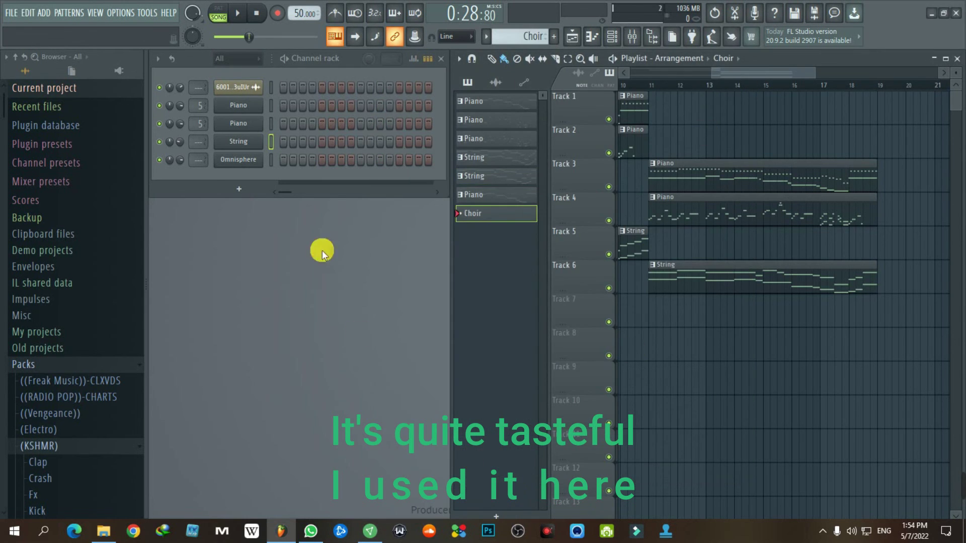
Rename the Omnisphere channel as Choir and paste the copied String notes into its piano roll from bar 1
right_click(240, 161)
click(297, 189)
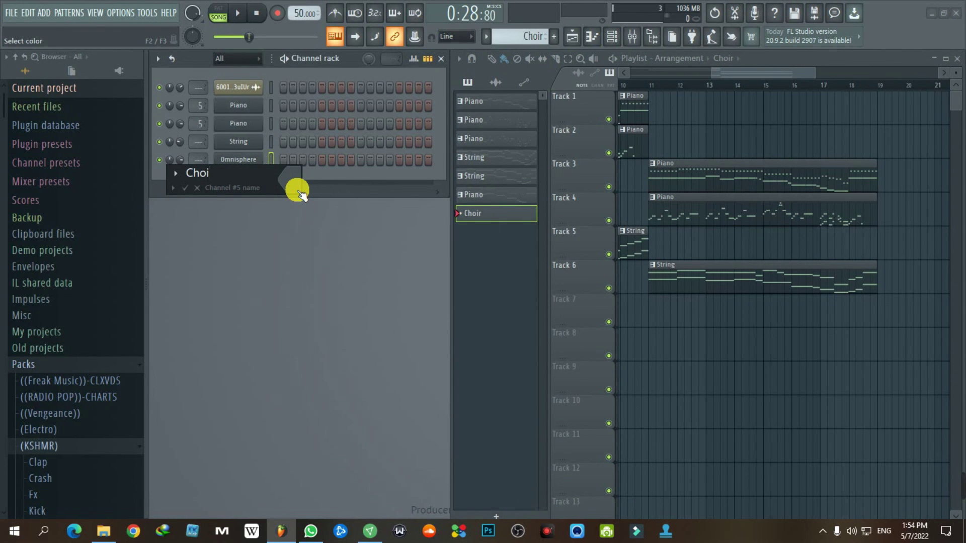
right_click(251, 161)
click(290, 160)
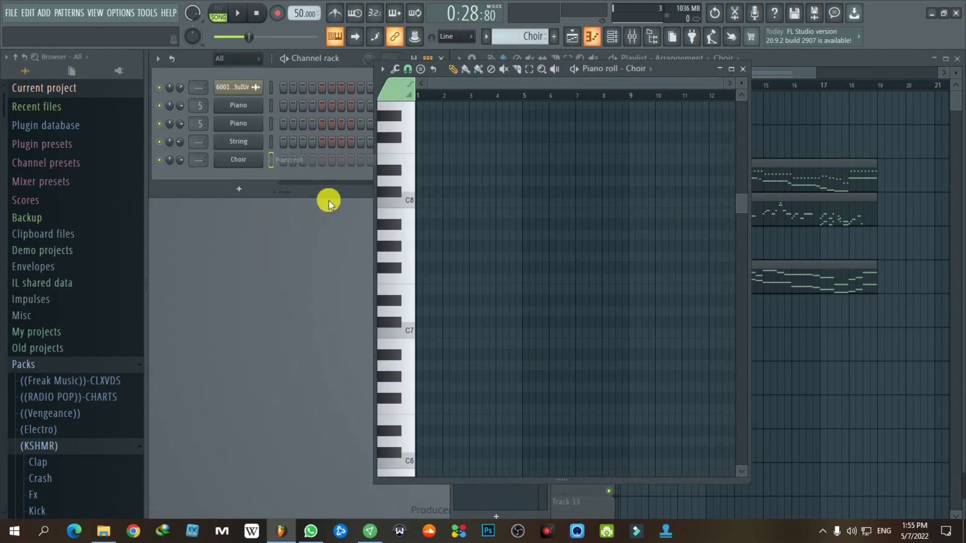
click(382, 69)
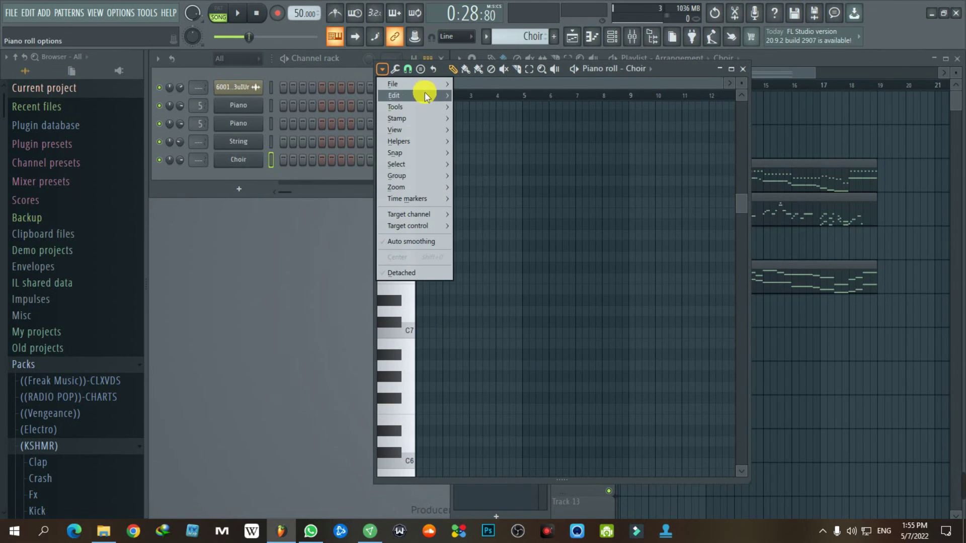
mouse_move(425, 96)
click(474, 118)
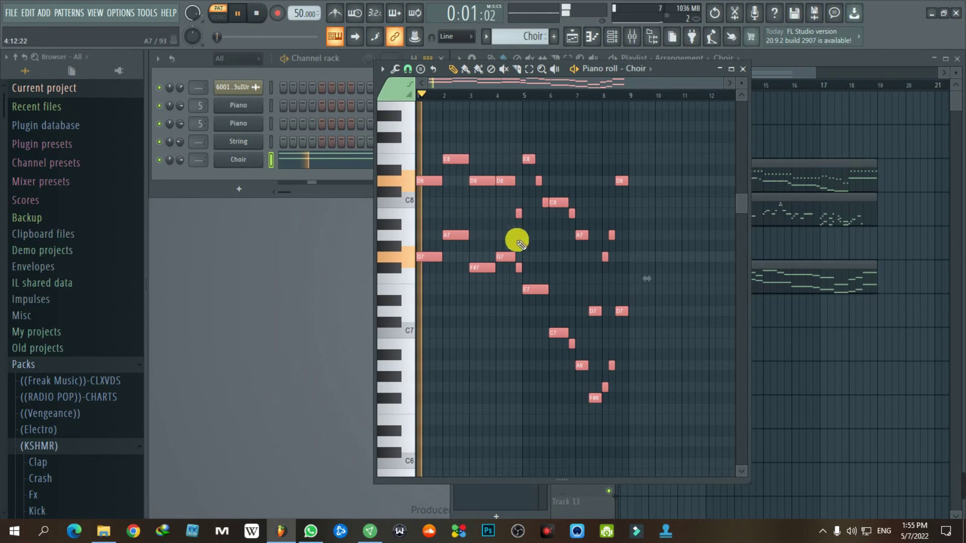
Transpose all Choir notes down two octaves so the two voices start on D6 and G5, and audition the pattern
key(space)
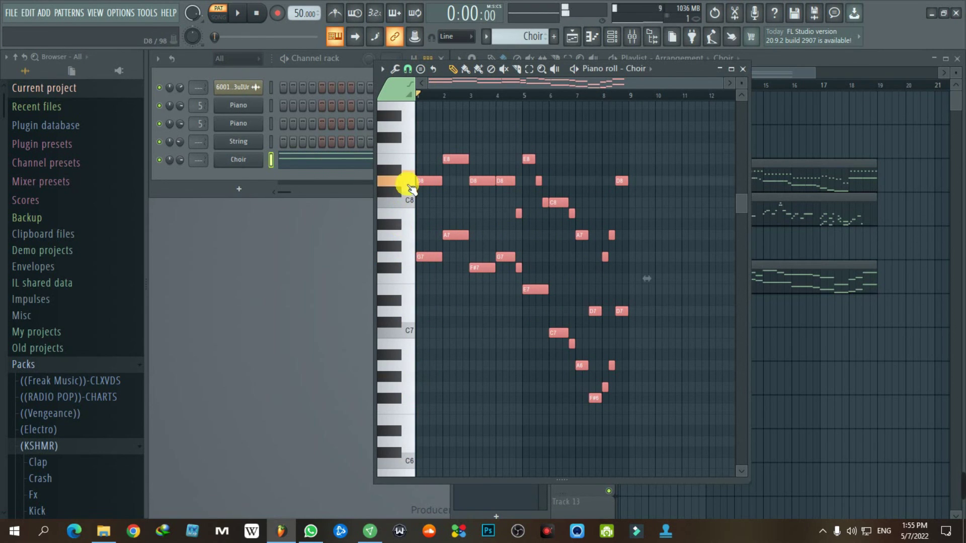
scroll(406, 319, down, 4)
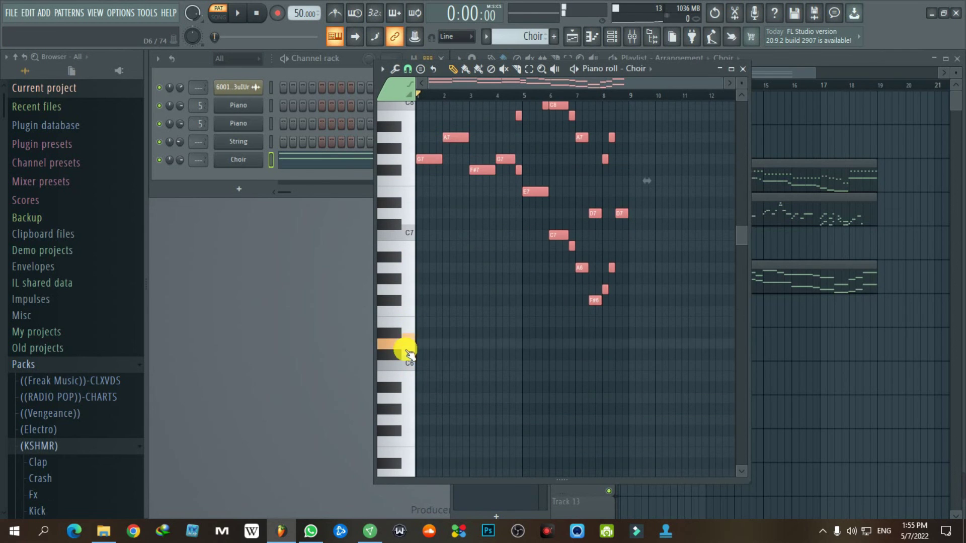
drag(435, 170, 408, 345)
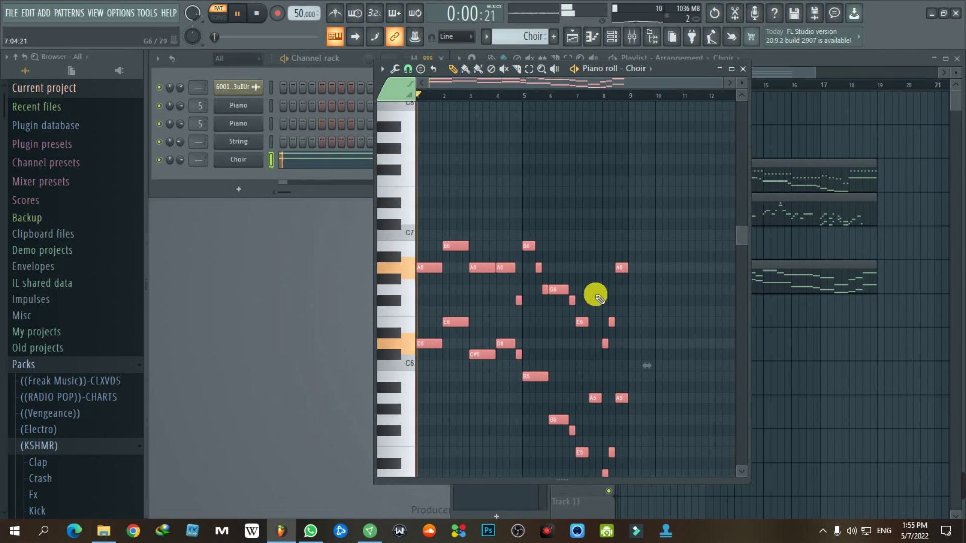
scroll(600, 304, down, 4)
key(space)
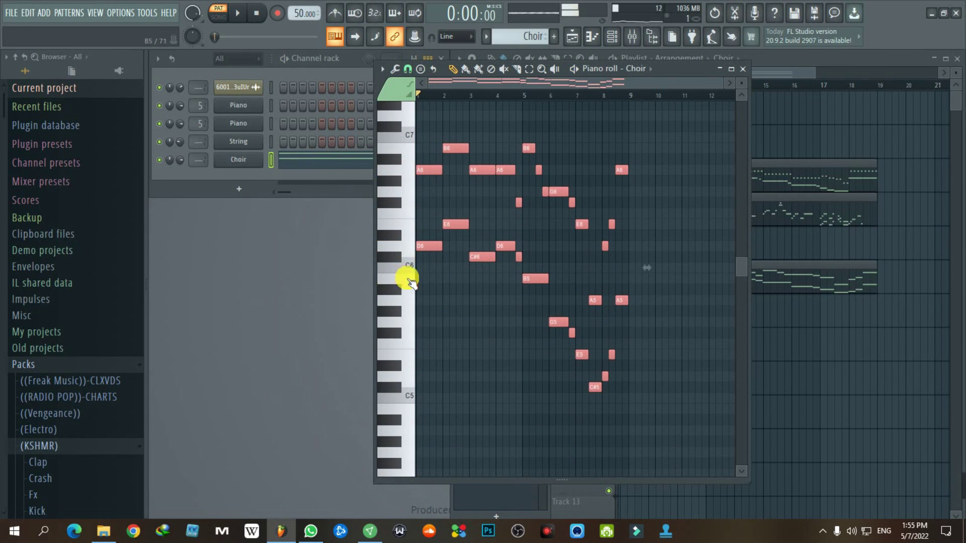
drag(427, 257, 420, 343)
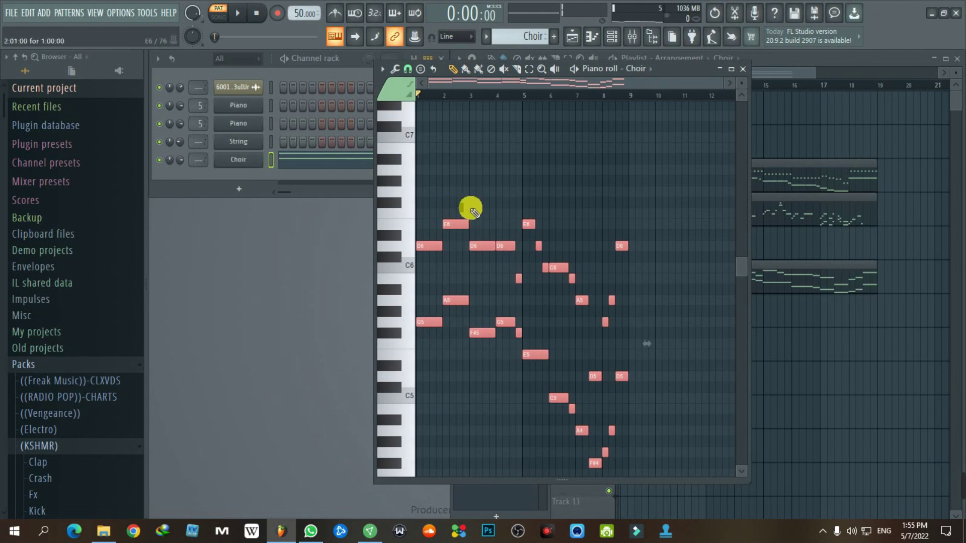
key(space)
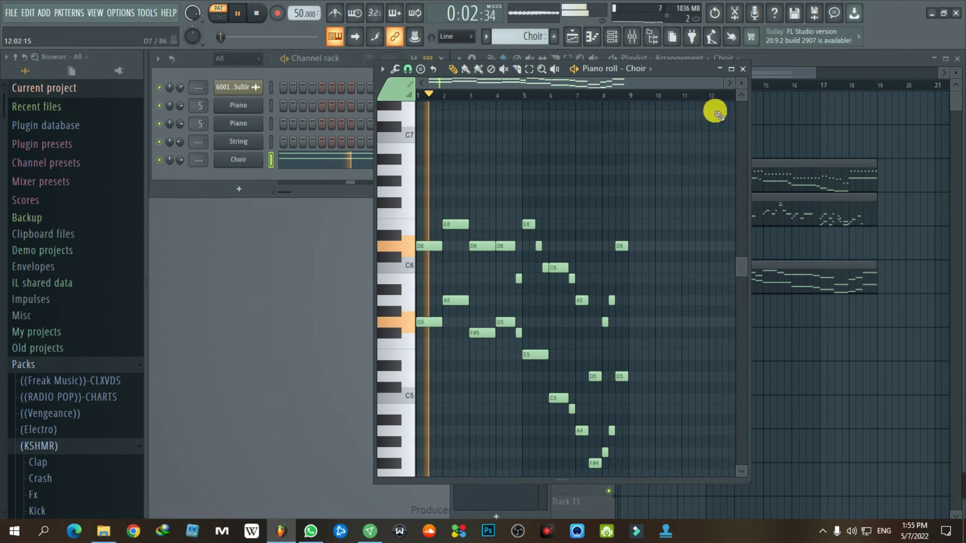
Close the piano roll, place the Choir pattern at bar 11 on Track 7, and stop playback
click(743, 69)
click(650, 314)
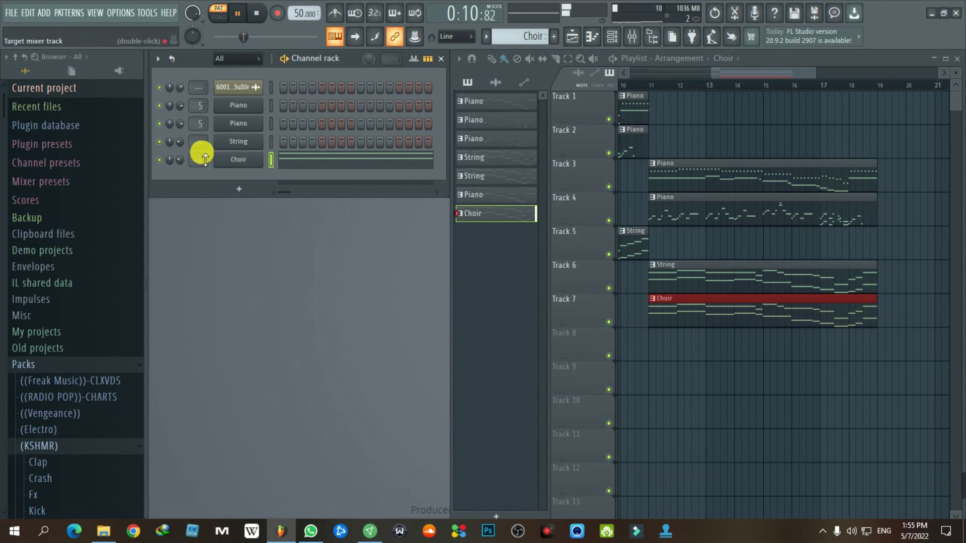
click(257, 13)
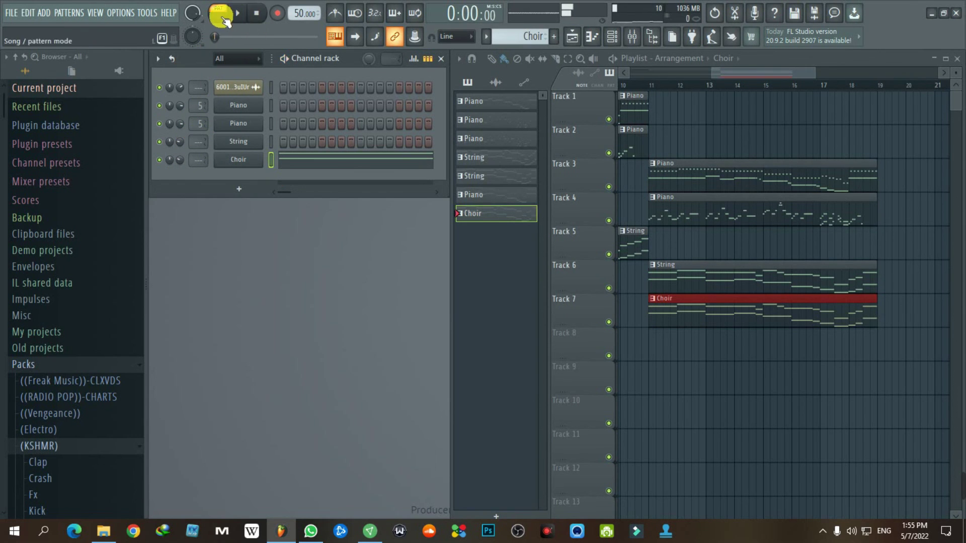
Switch to song mode and play the arrangement from bar 1 with all clips in view
click(218, 16)
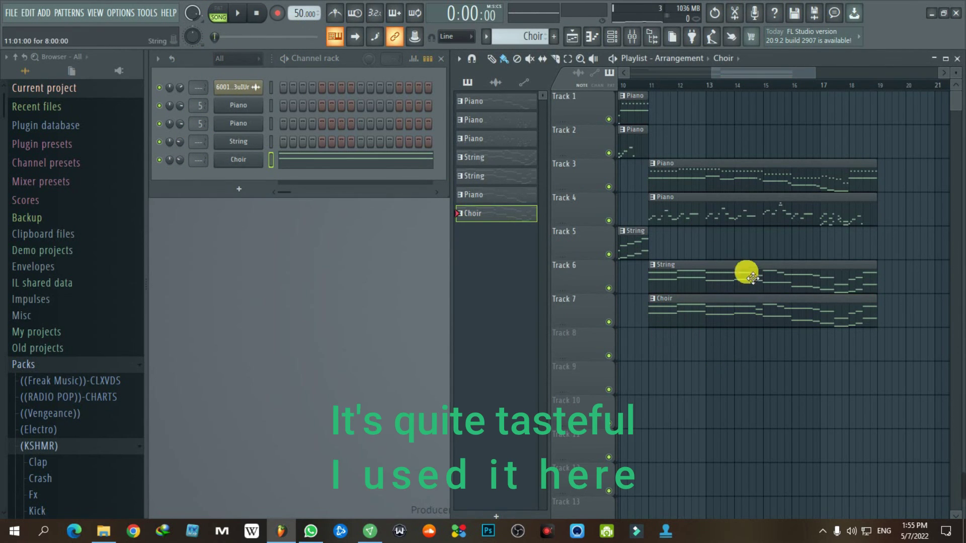
key(space)
ctrl+scroll(755, 259, down, 5)
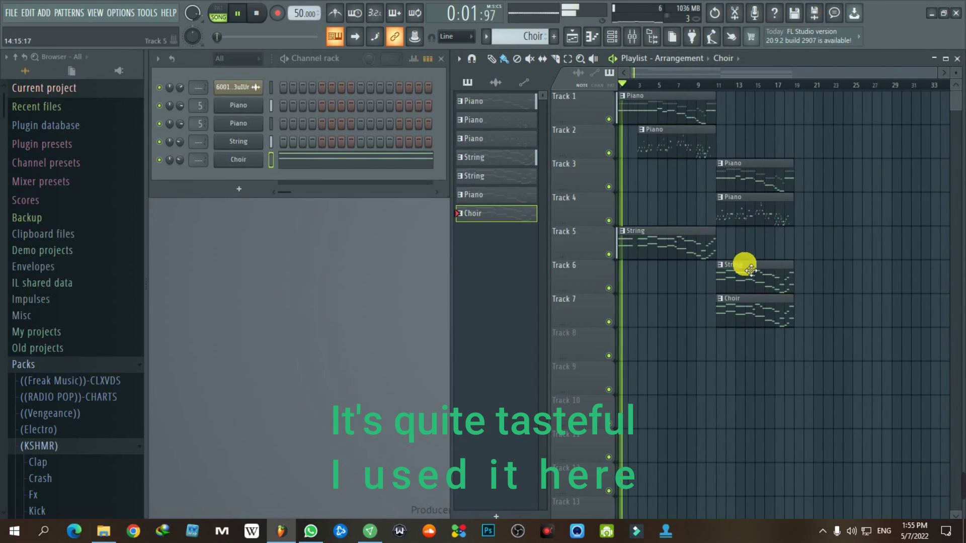